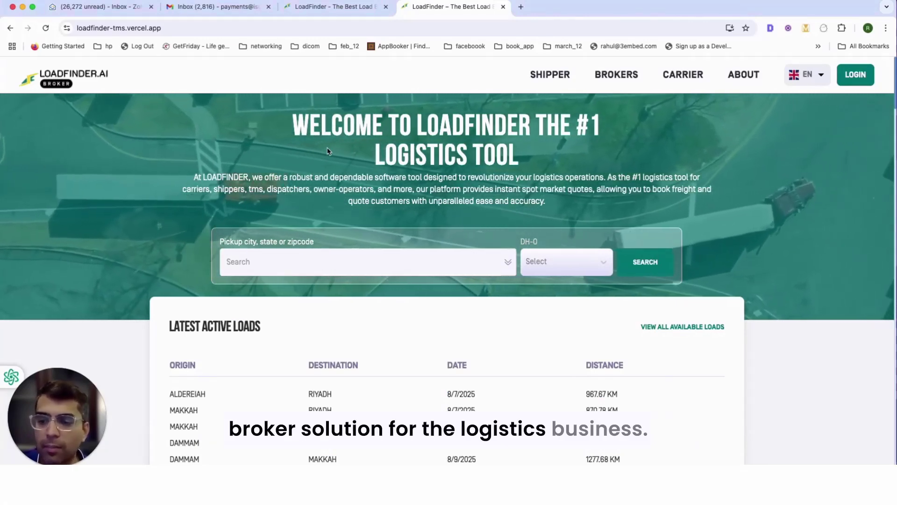
- Scroll up and down through the LoadFinder landing page to review its content
scroll(300, 159, down, 4)
scroll(300, 160, up, 4)
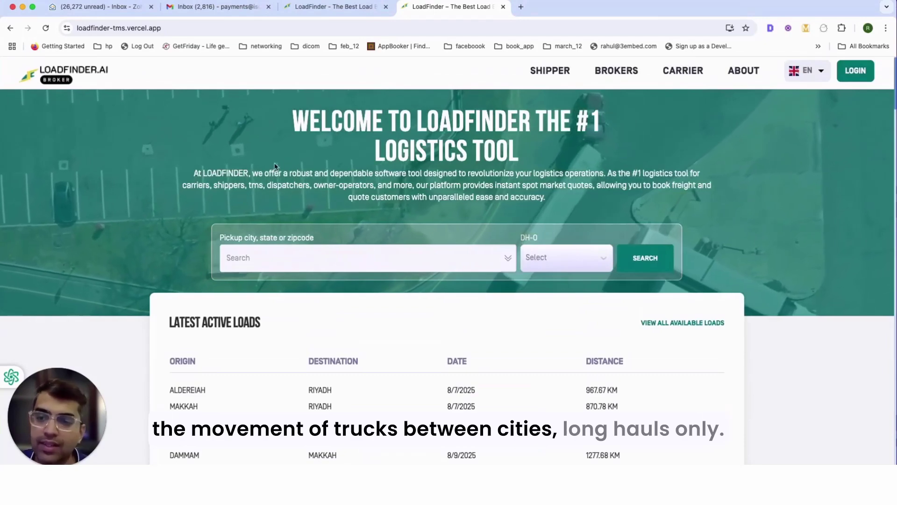
scroll(271, 173, down, 10)
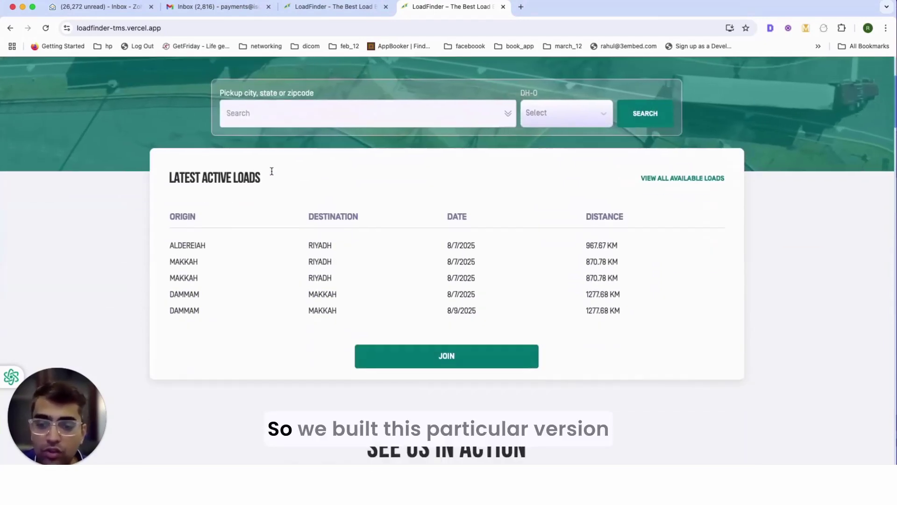
scroll(272, 174, down, 9)
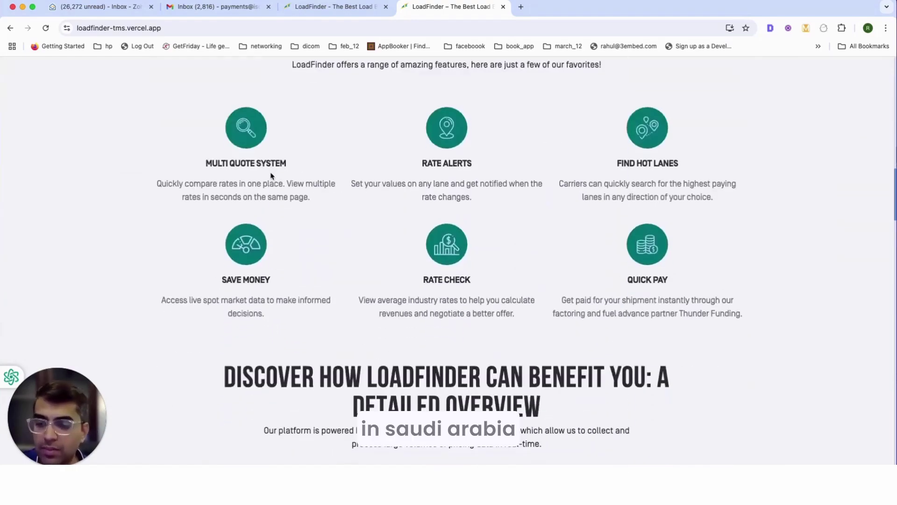
scroll(344, 260, down, 10)
scroll(345, 201, down, 10)
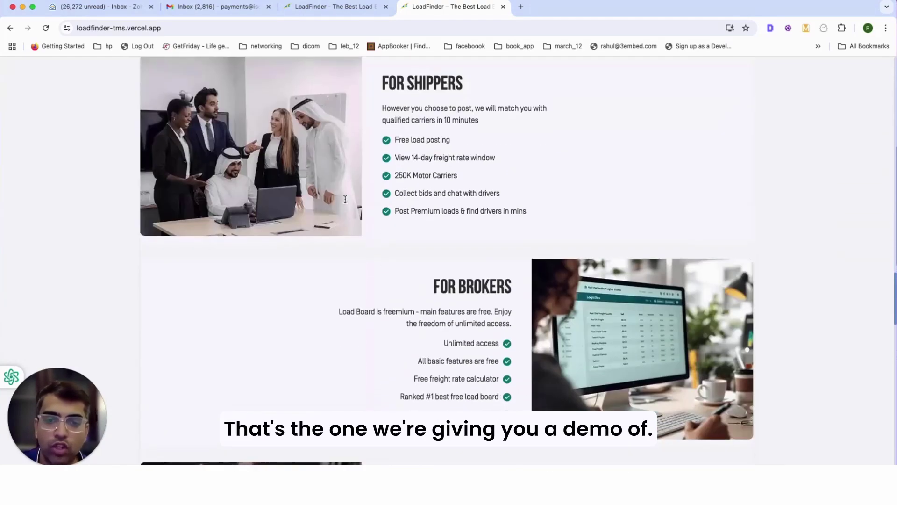
scroll(345, 201, up, 15)
scroll(345, 204, up, 15)
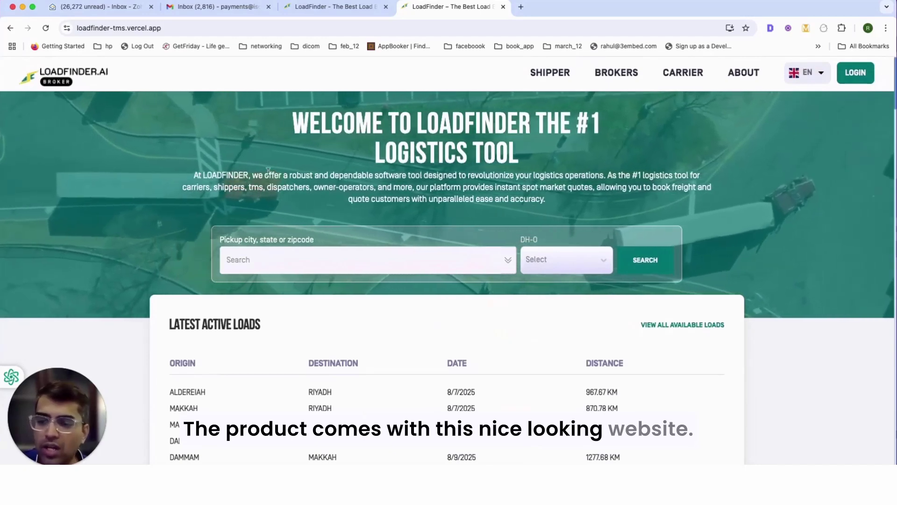
scroll(422, 207, down, 1)
scroll(266, 226, down, 4)
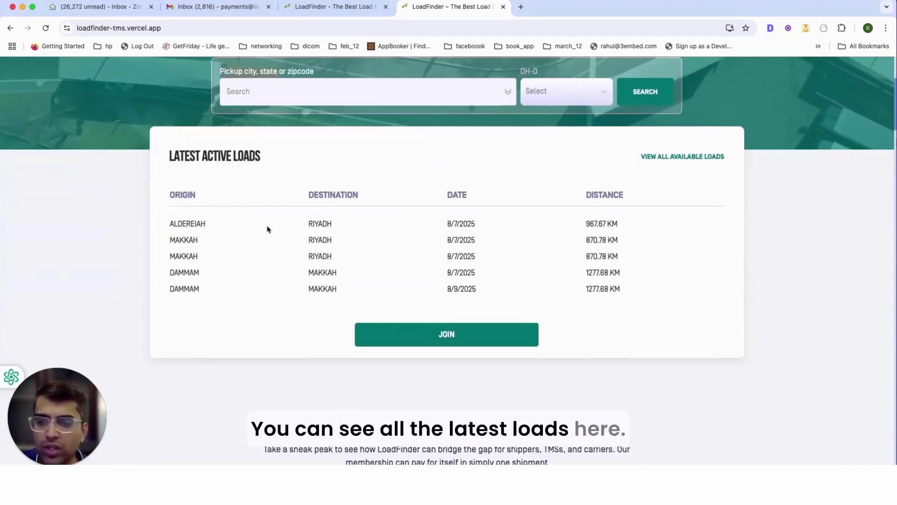
scroll(347, 224, up, 4)
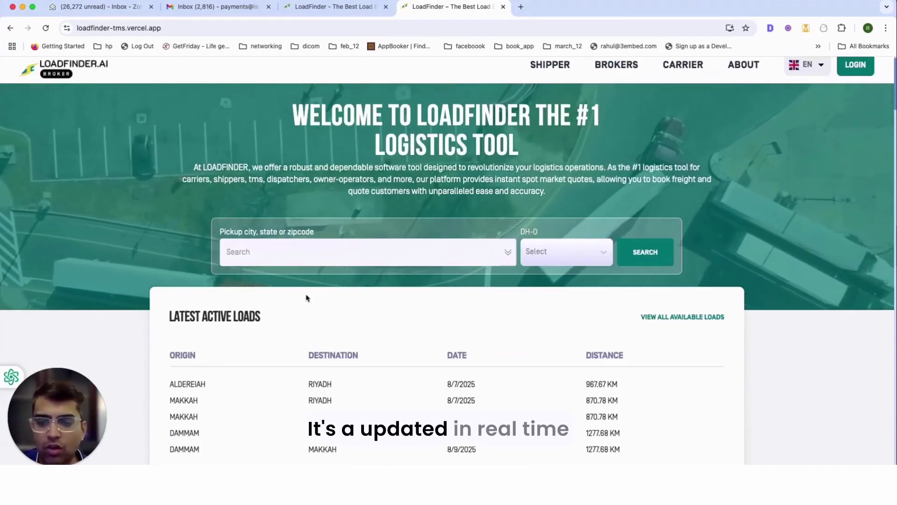
scroll(584, 96, up, 1)
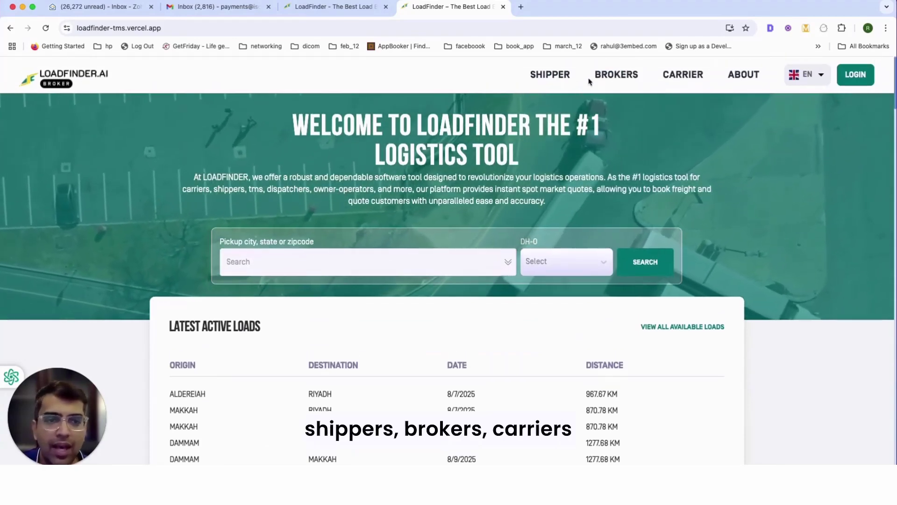
scroll(669, 191, down, 20)
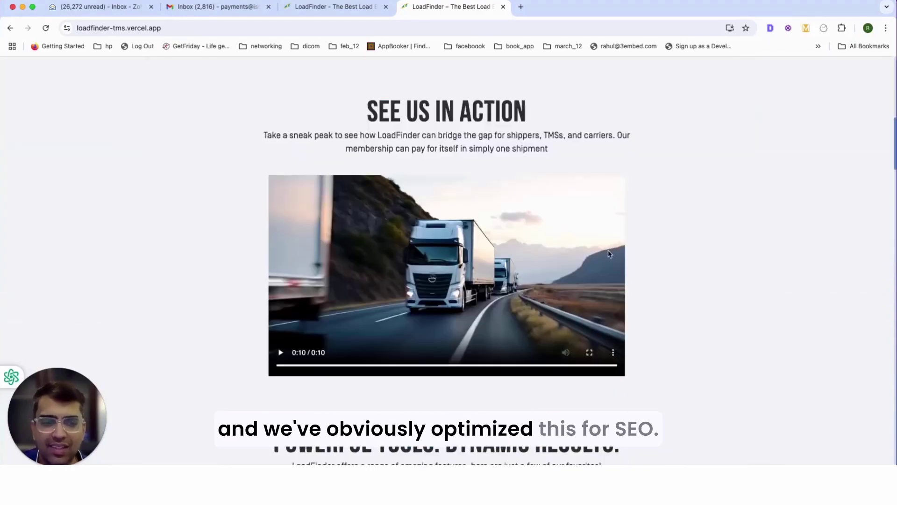
scroll(585, 252, down, 5)
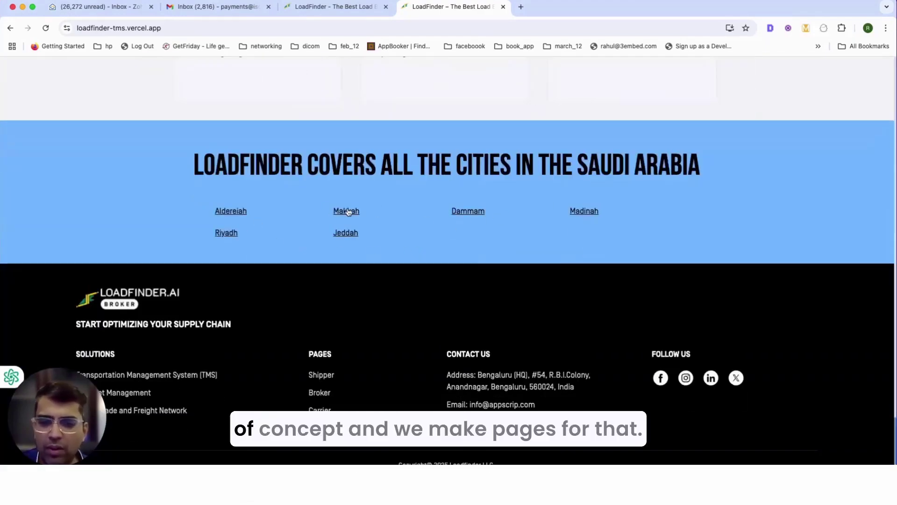
scroll(369, 217, up, 15)
scroll(348, 212, up, 20)
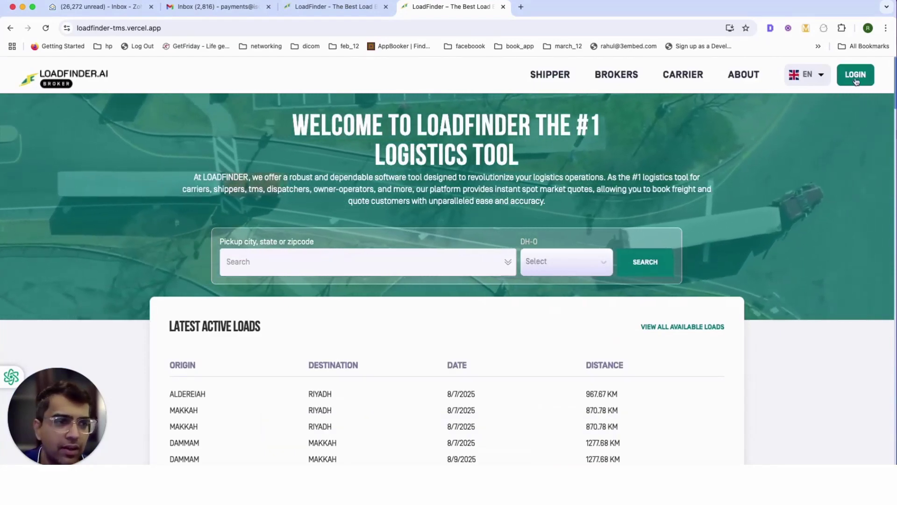
- Open the login form, then view the signup form's account types, keeping Carriers
click(856, 75)
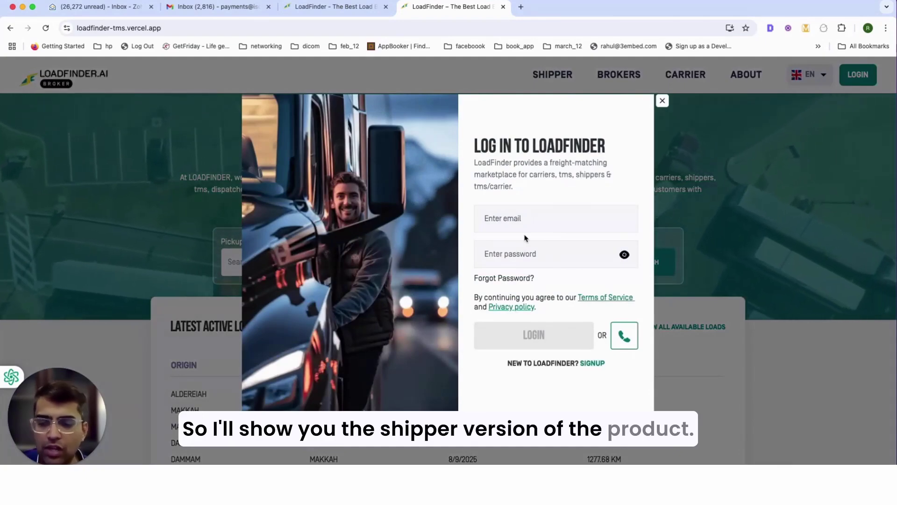
click(590, 364)
scroll(538, 208, down, 3)
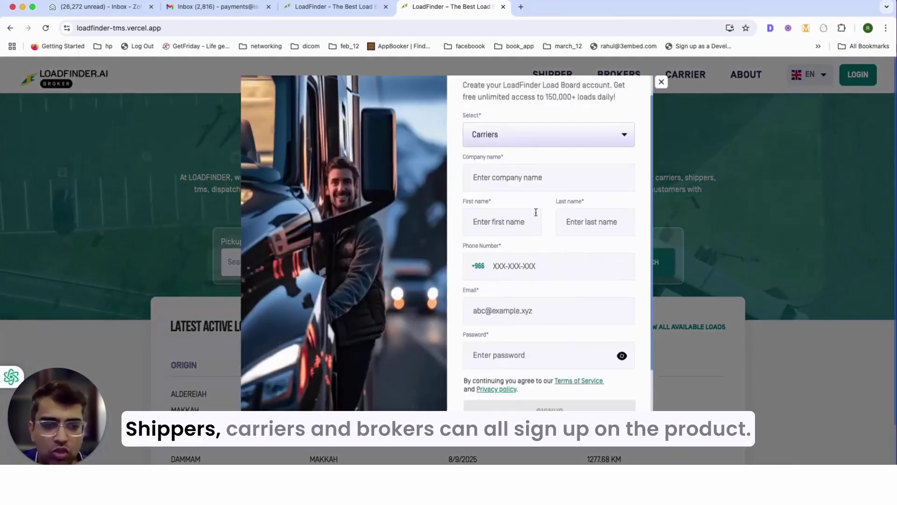
scroll(538, 178, up, 3)
click(545, 168)
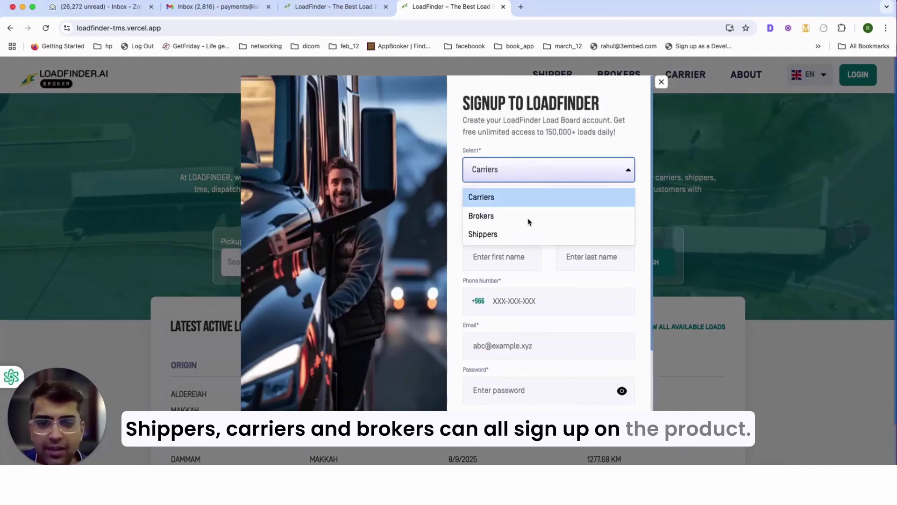
click(572, 241)
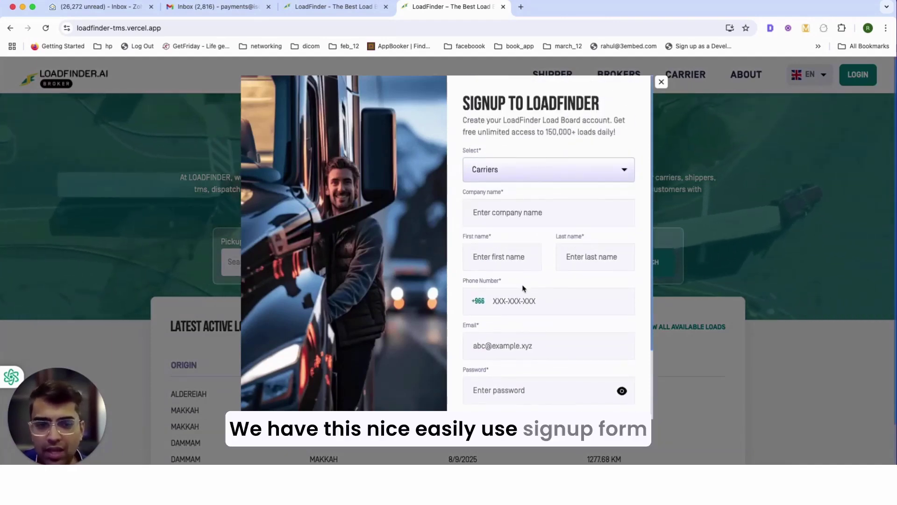
scroll(524, 288, down, 3)
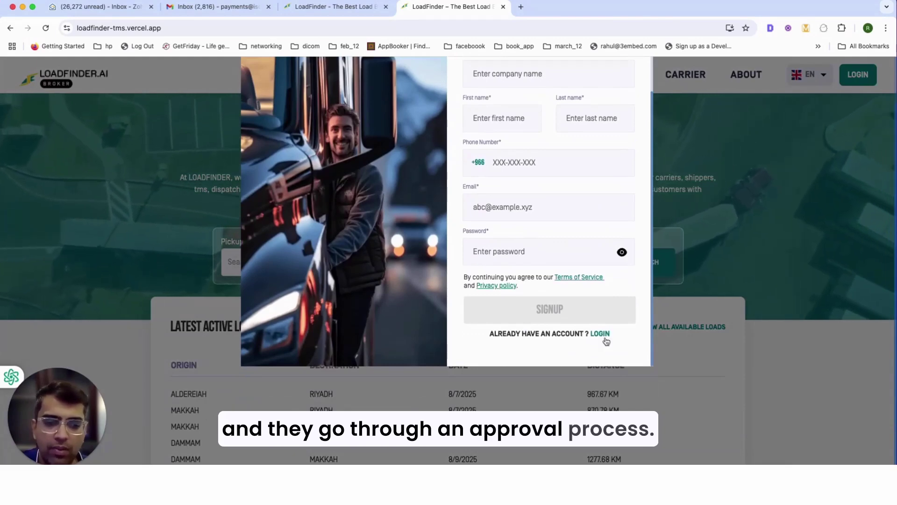
click(603, 334)
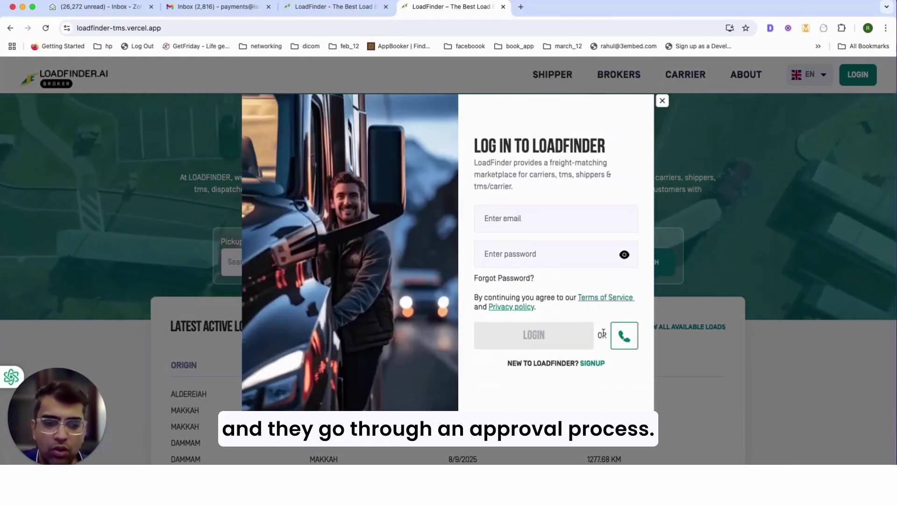
click(528, 217)
click(624, 335)
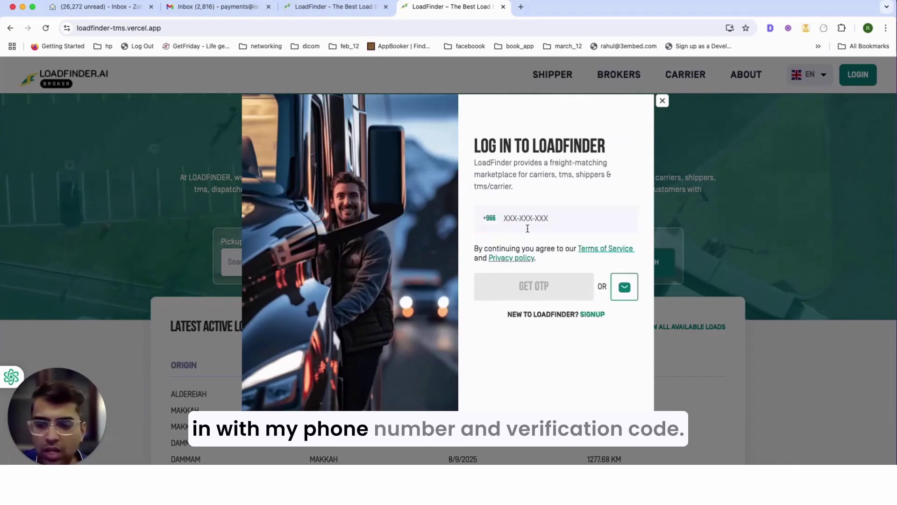
click(554, 218)
text(556-576-464)
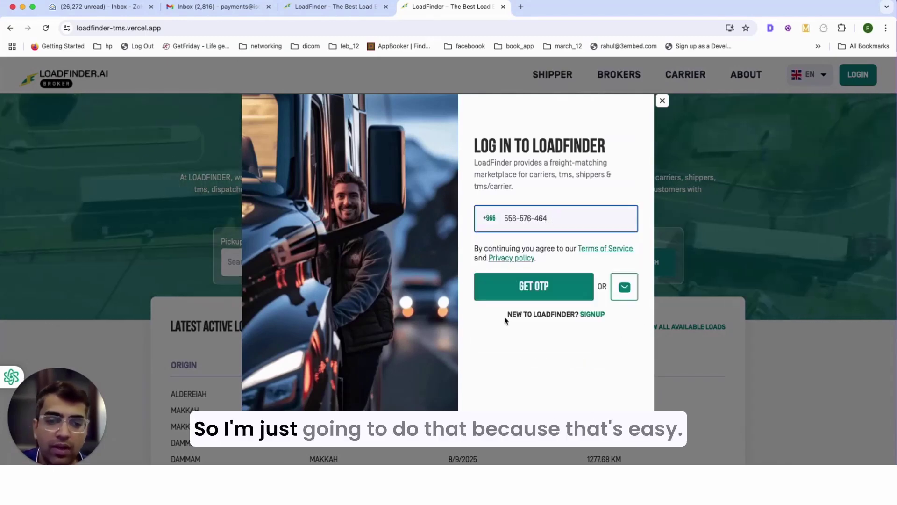
click(528, 288)
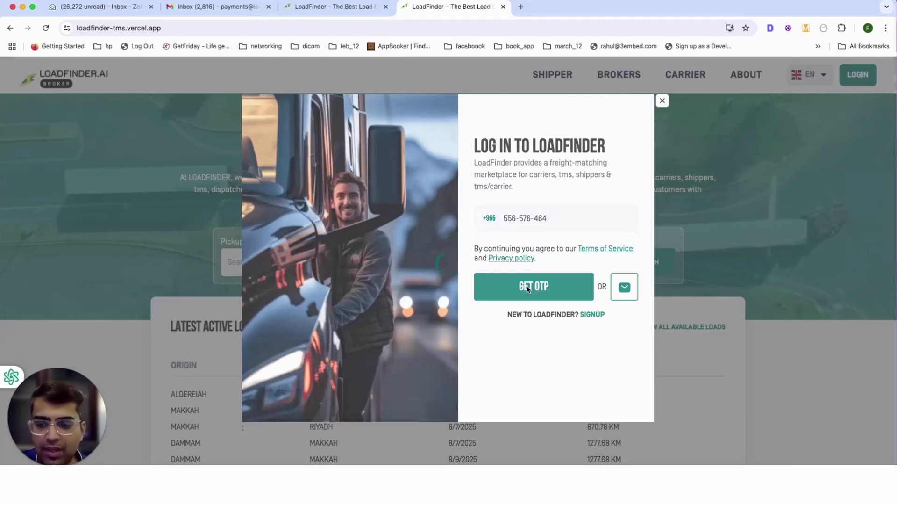
text(1111)
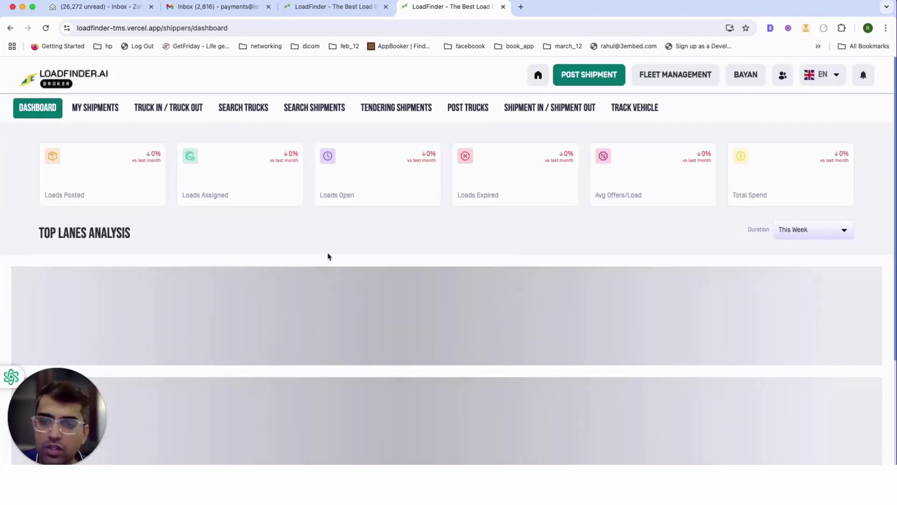
scroll(433, 256, down, 3)
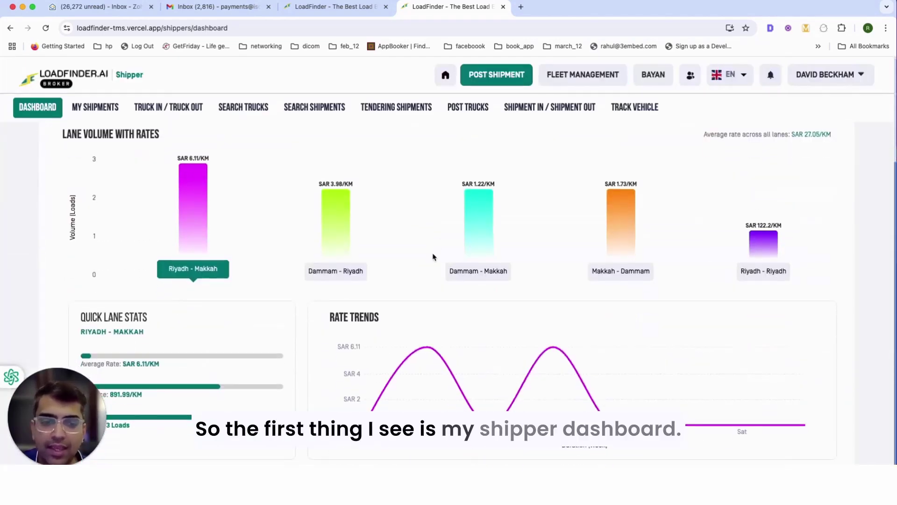
scroll(433, 257, up, 3)
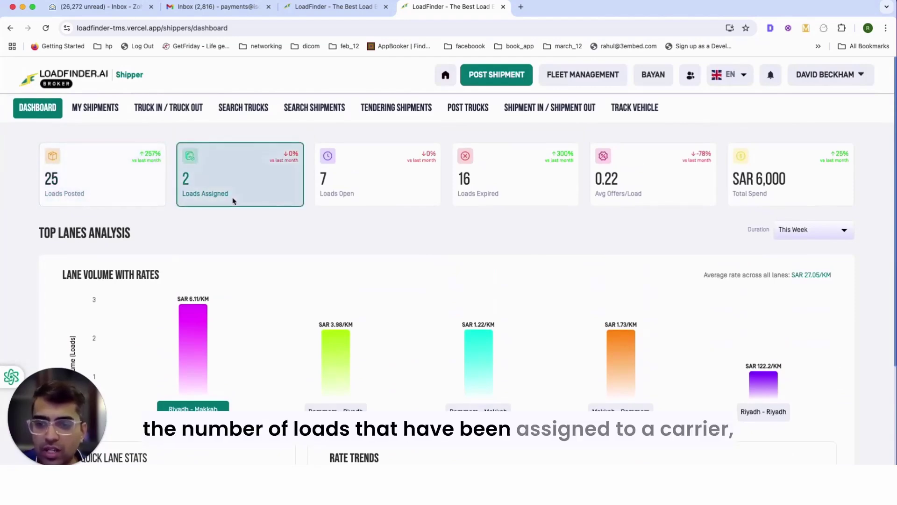
double_click(345, 194)
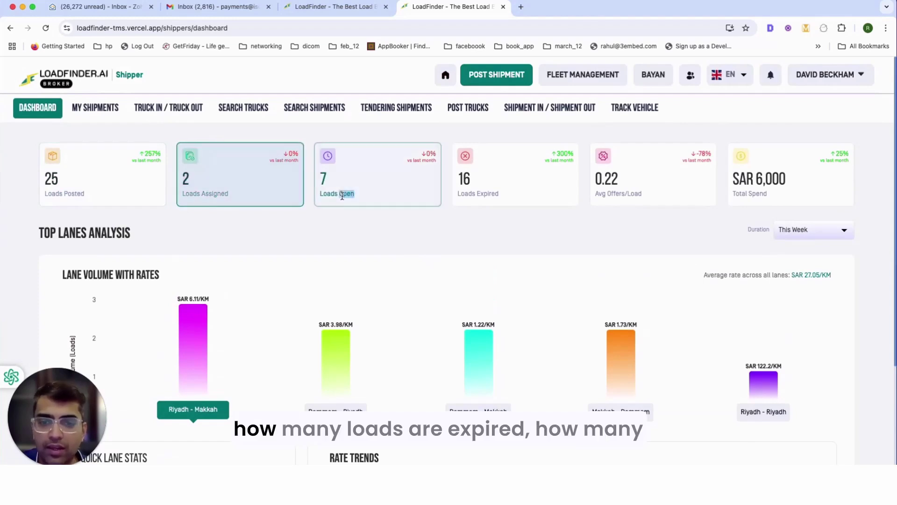
double_click(486, 194)
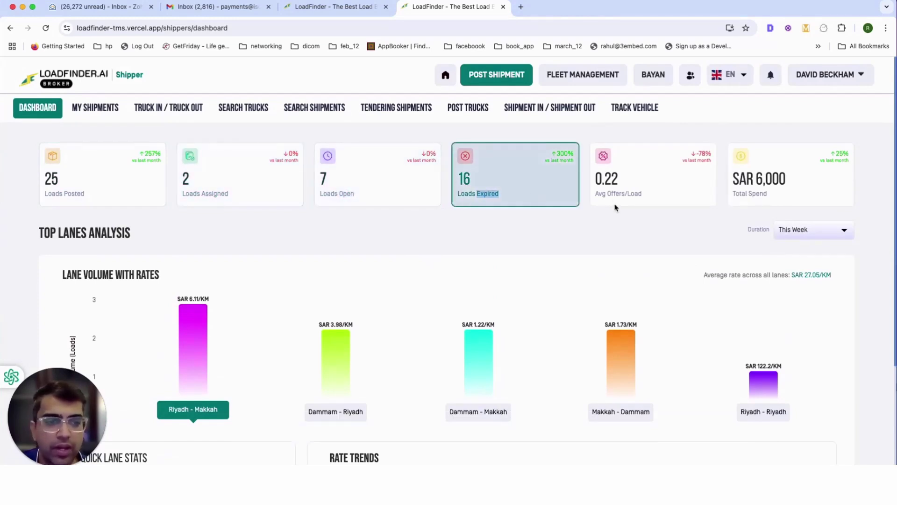
scroll(615, 205, down, 1)
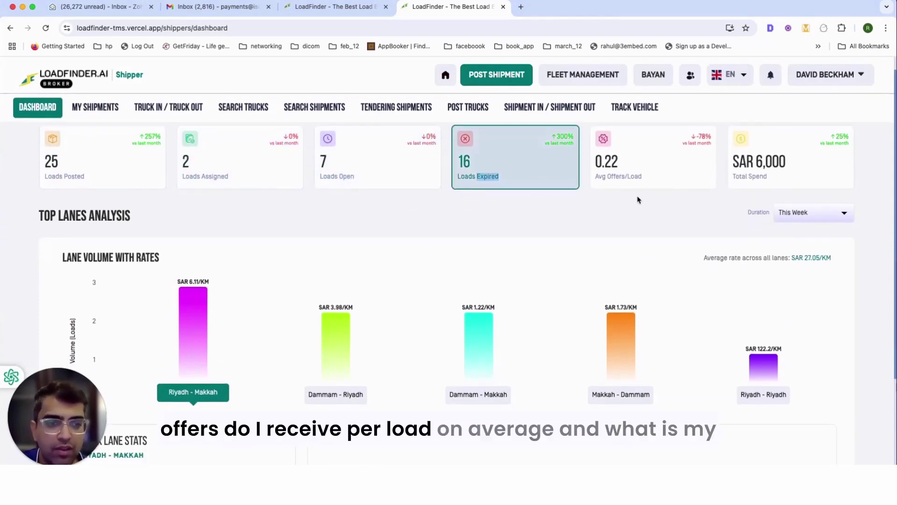
scroll(701, 187, up, 1)
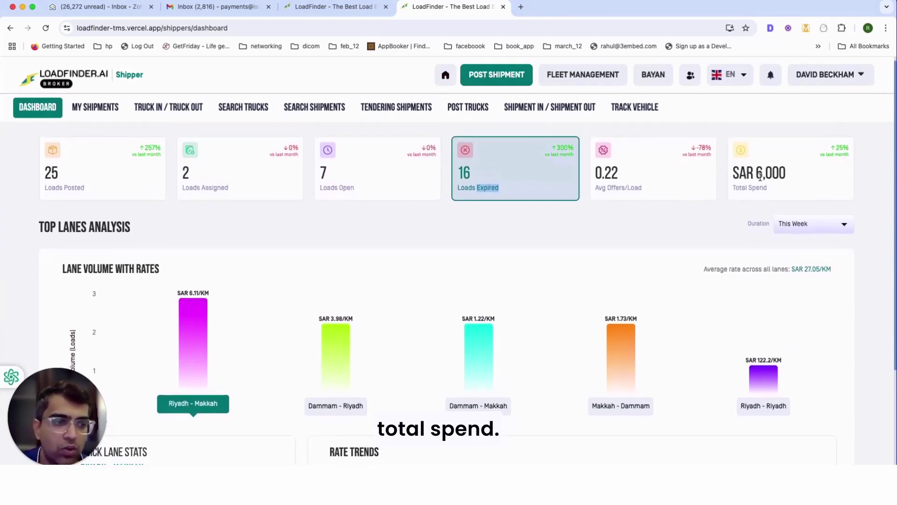
scroll(543, 250, down, 5)
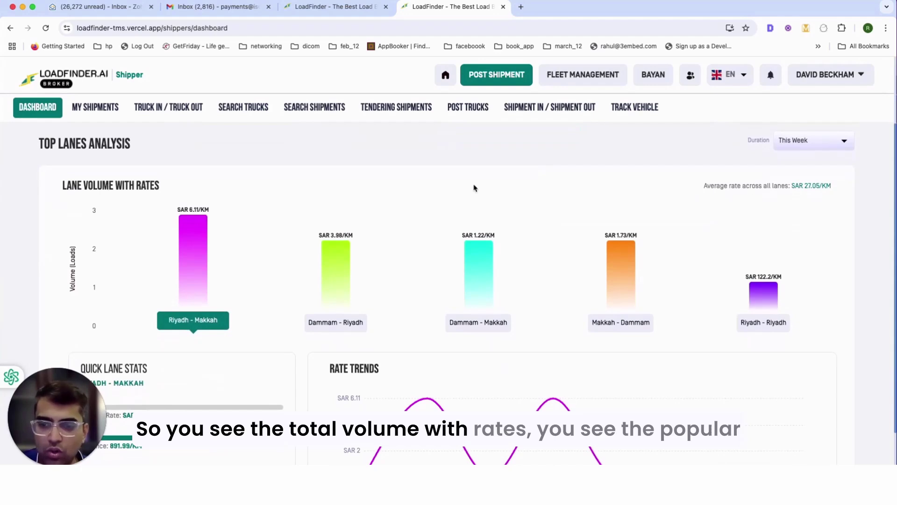
scroll(356, 275, down, 3)
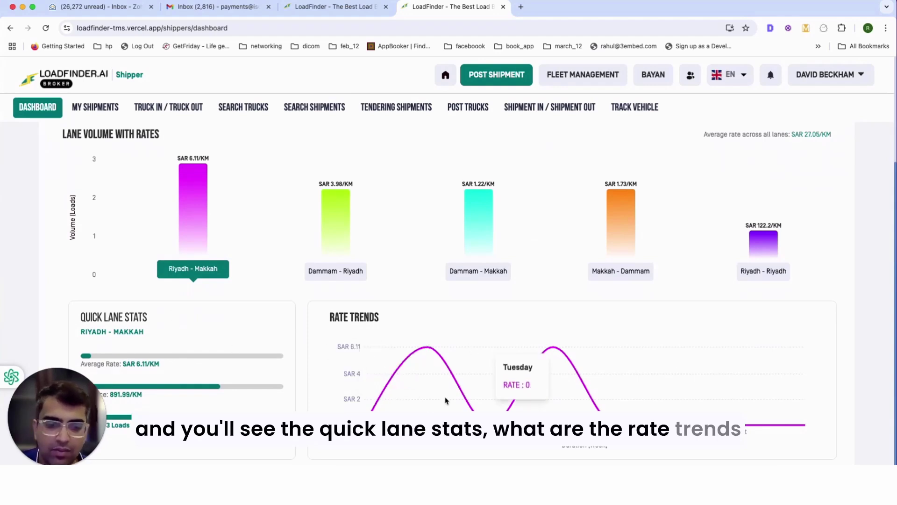
scroll(443, 336, up, 3)
scroll(443, 336, up, 1)
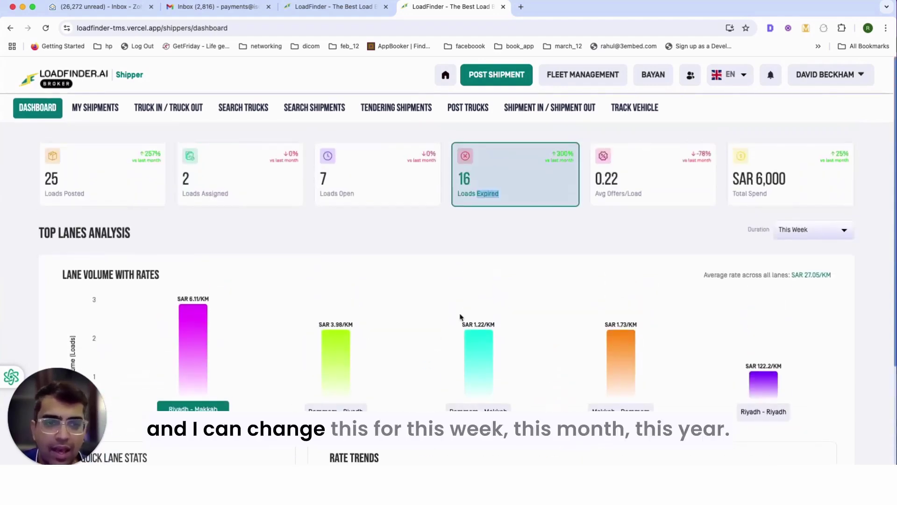
click(822, 230)
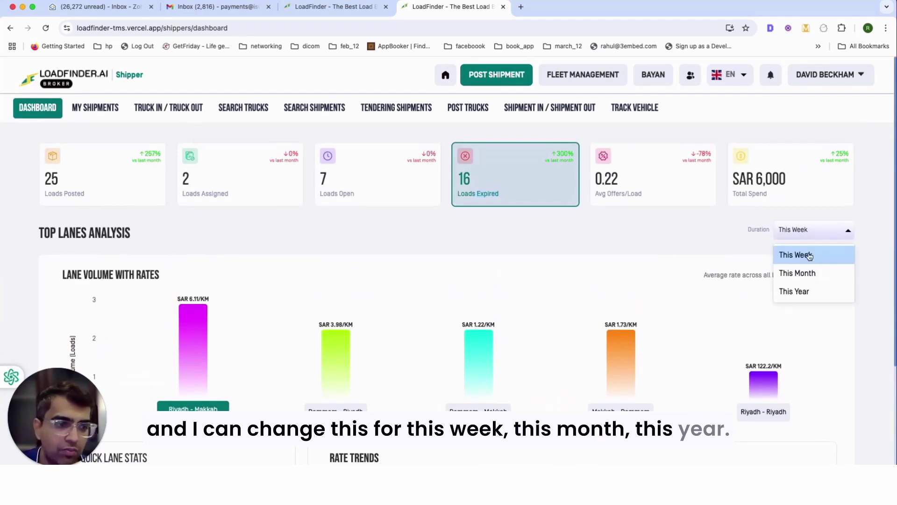
click(649, 263)
scroll(622, 266, down, 3)
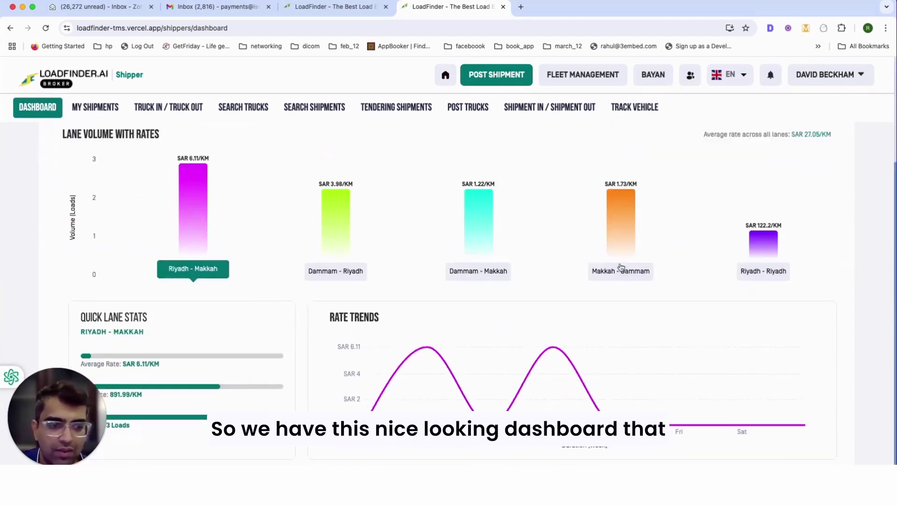
scroll(519, 287, up, 3)
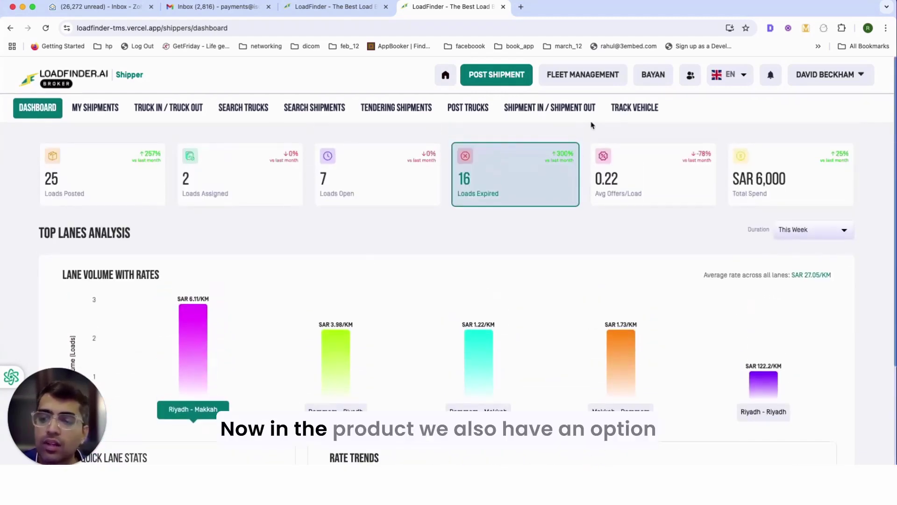
click(603, 80)
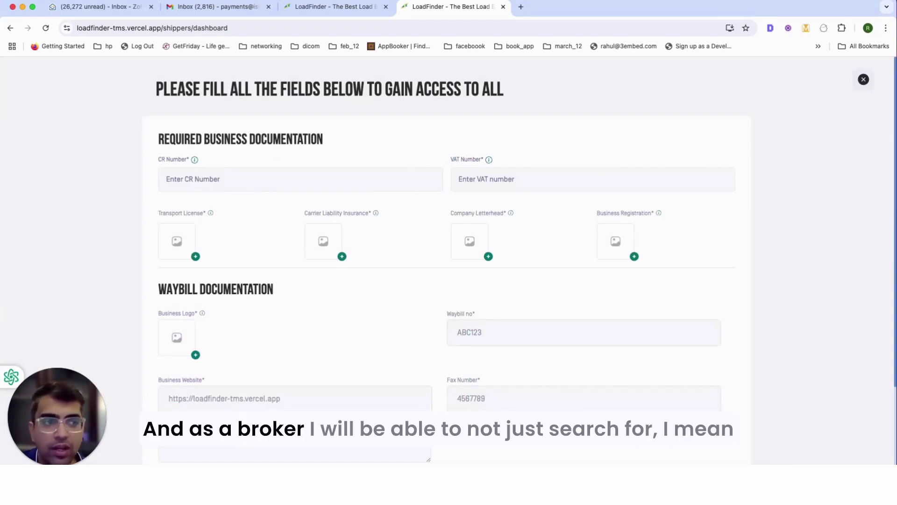
click(863, 80)
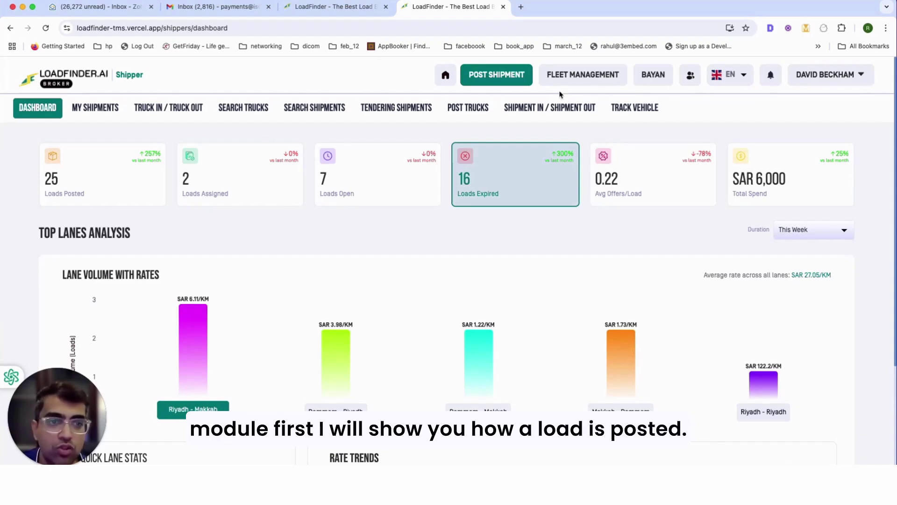
- Discard a newly opened Post Shipment form and go to the Vendors contact list
click(505, 85)
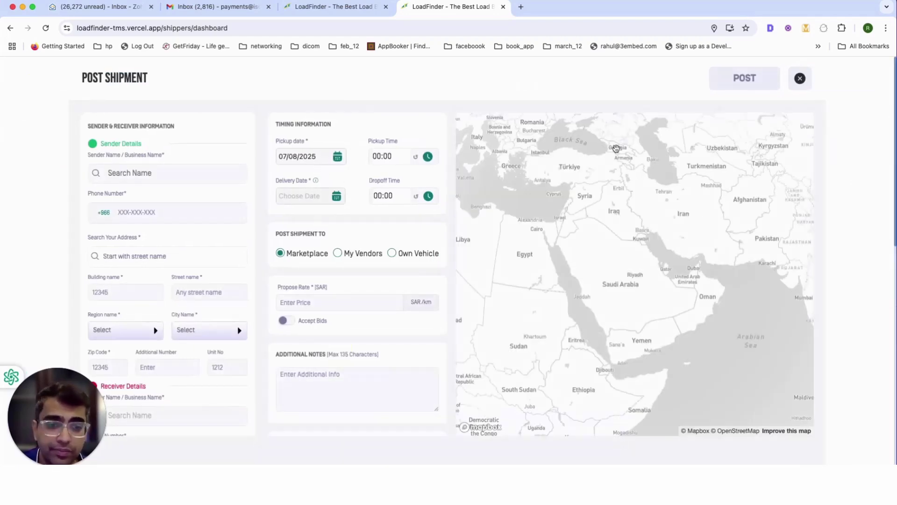
click(800, 78)
click(493, 315)
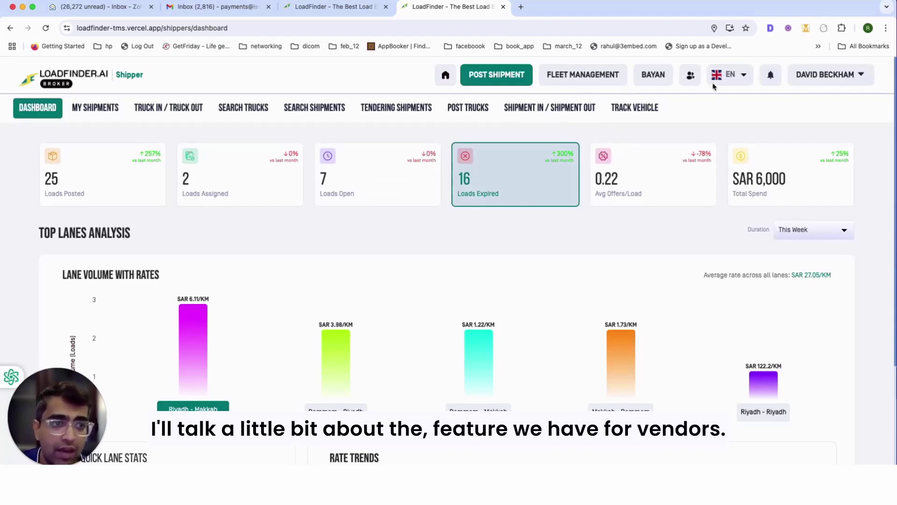
click(691, 81)
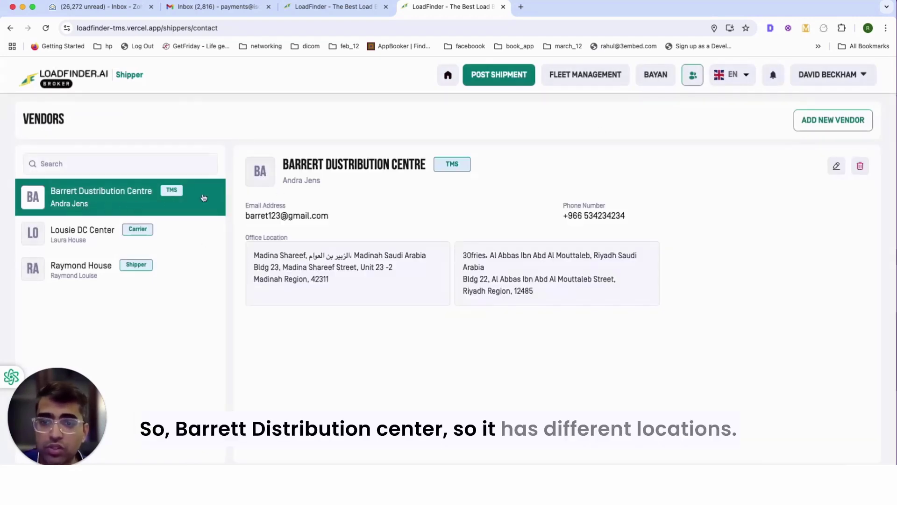
drag(289, 266, 550, 278)
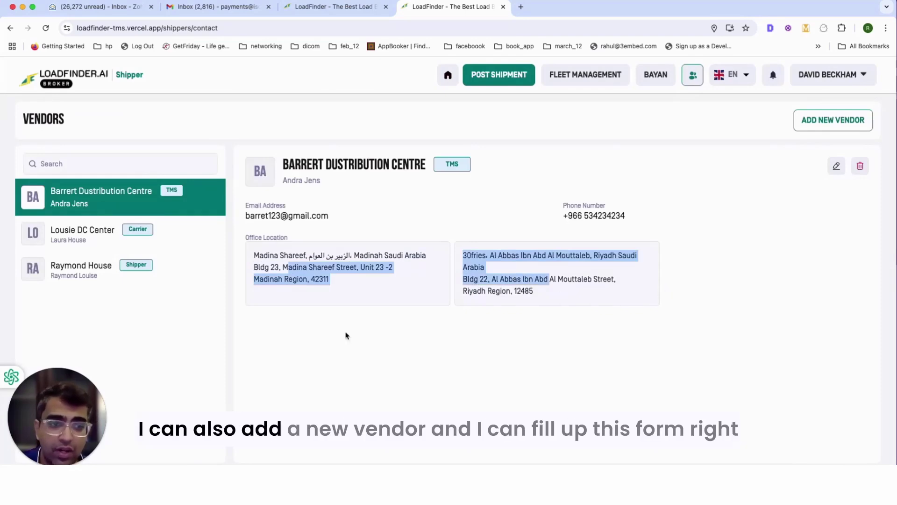
click(821, 133)
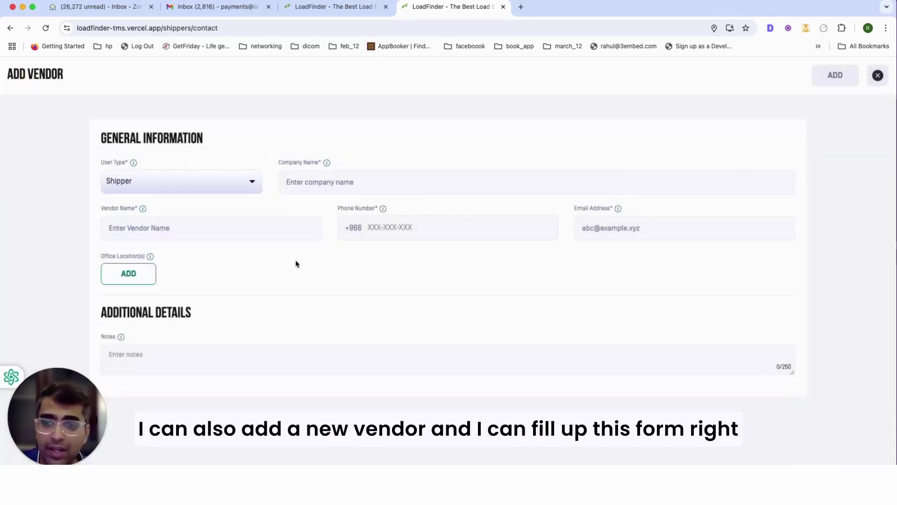
click(246, 187)
click(509, 136)
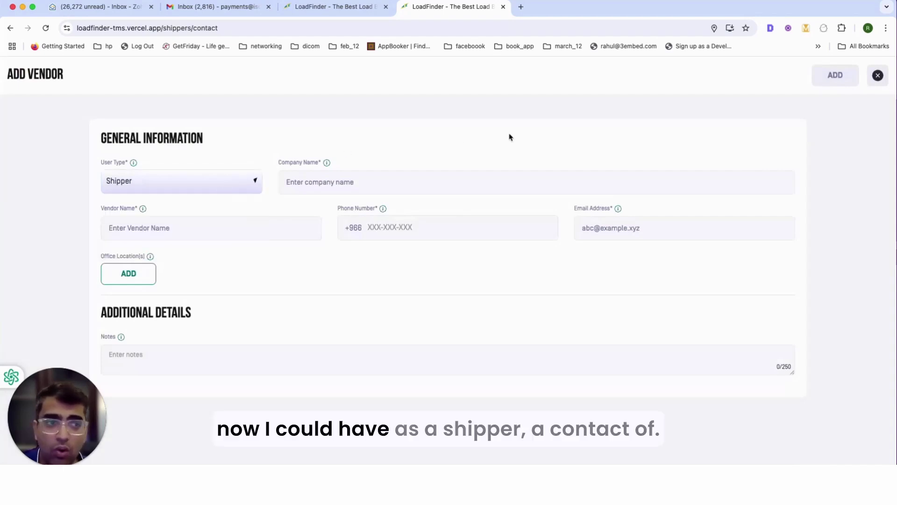
click(234, 179)
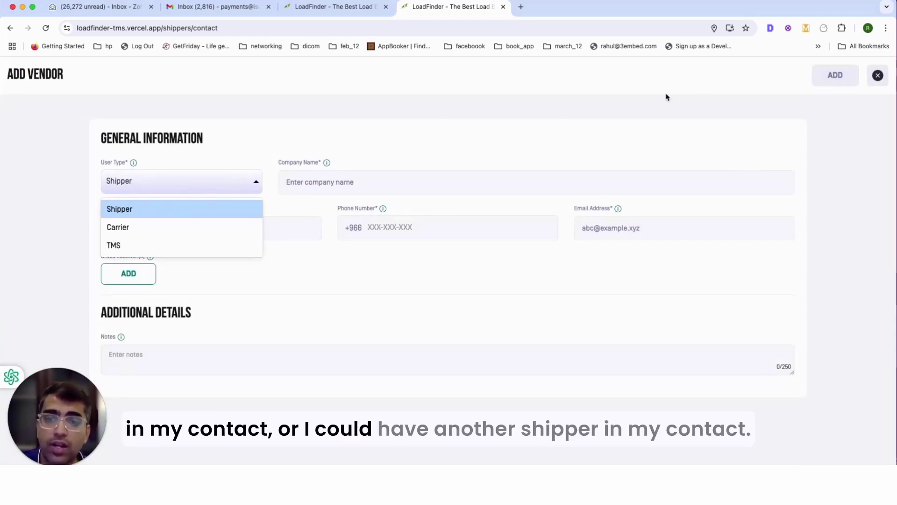
click(877, 75)
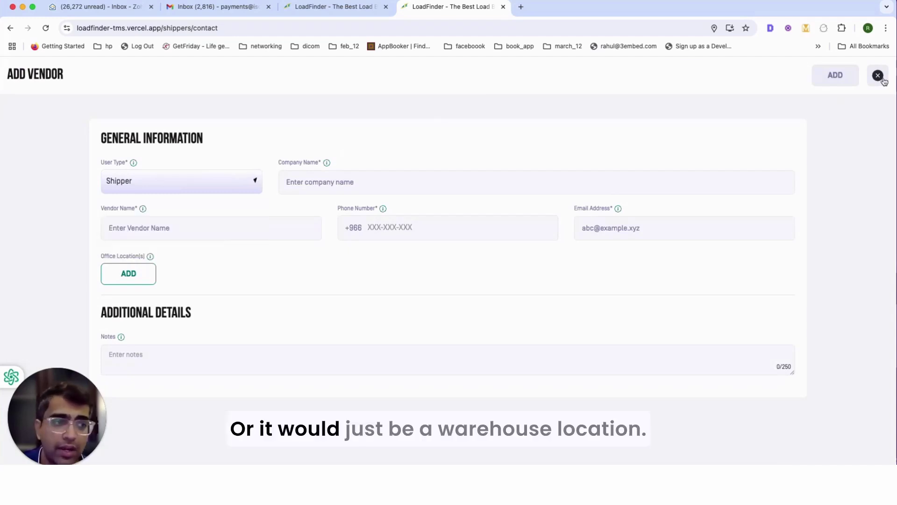
click(877, 75)
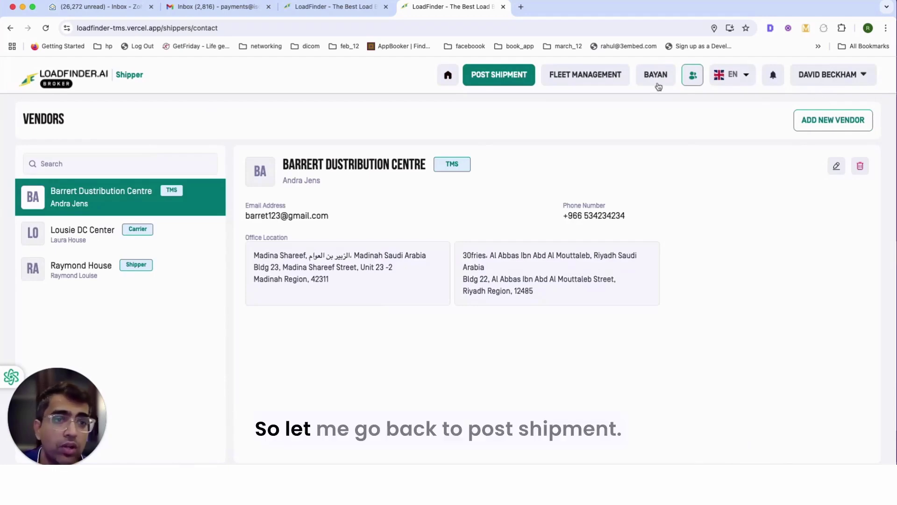
- Start a new shipment with Barrert Dustribution centre as sender at its second saved Riyadh address
click(518, 83)
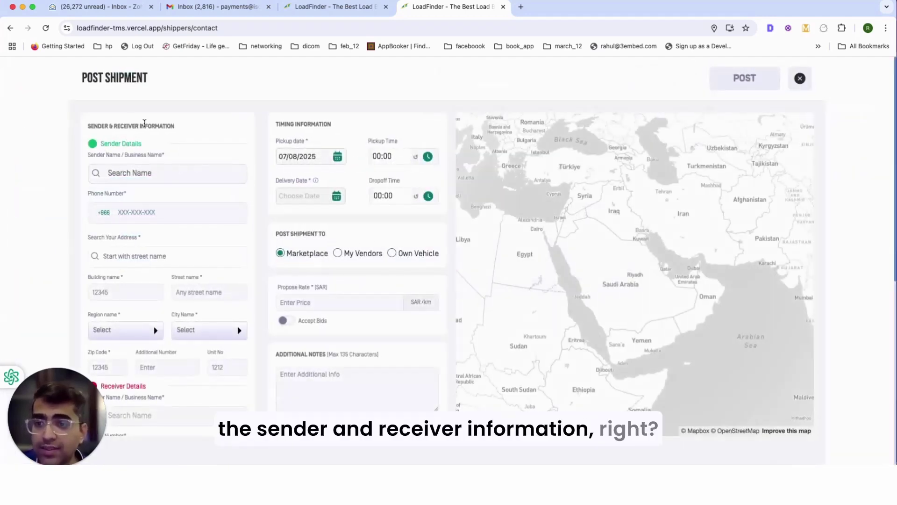
scroll(154, 236, down, 3)
scroll(152, 236, down, 2)
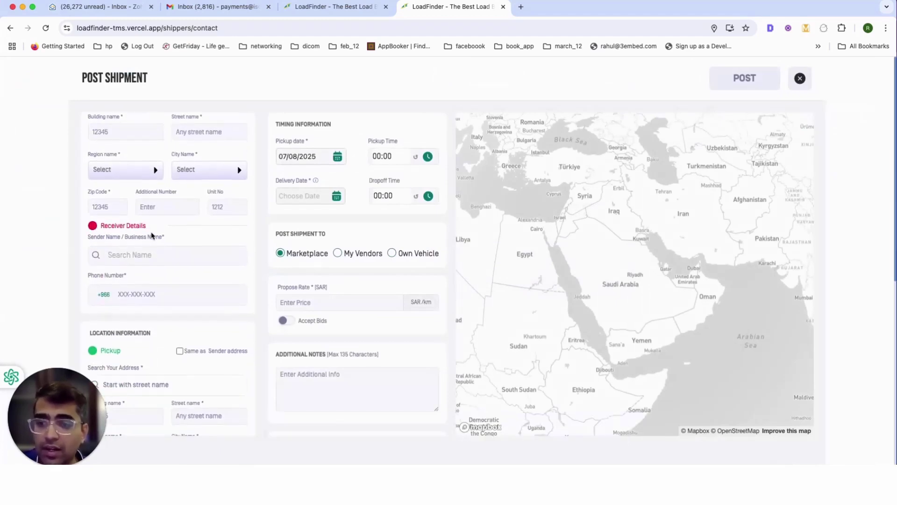
scroll(148, 187, up, 5)
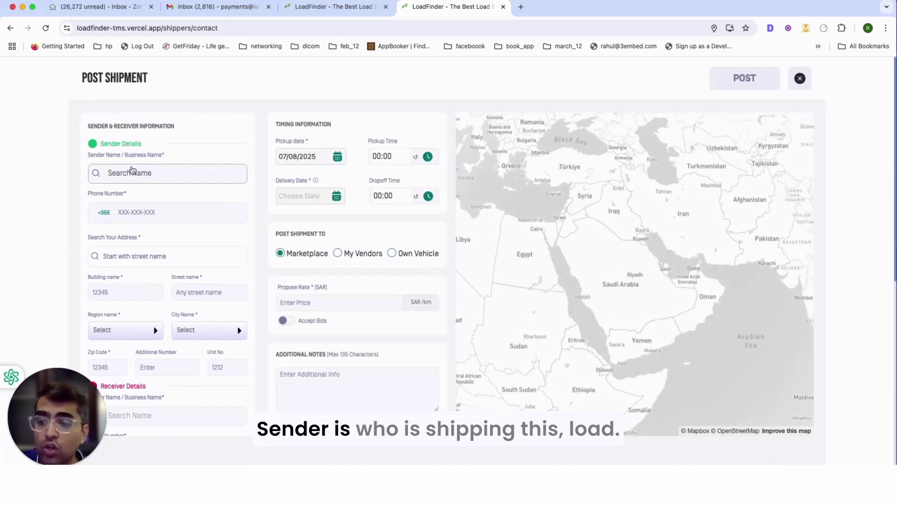
click(132, 171)
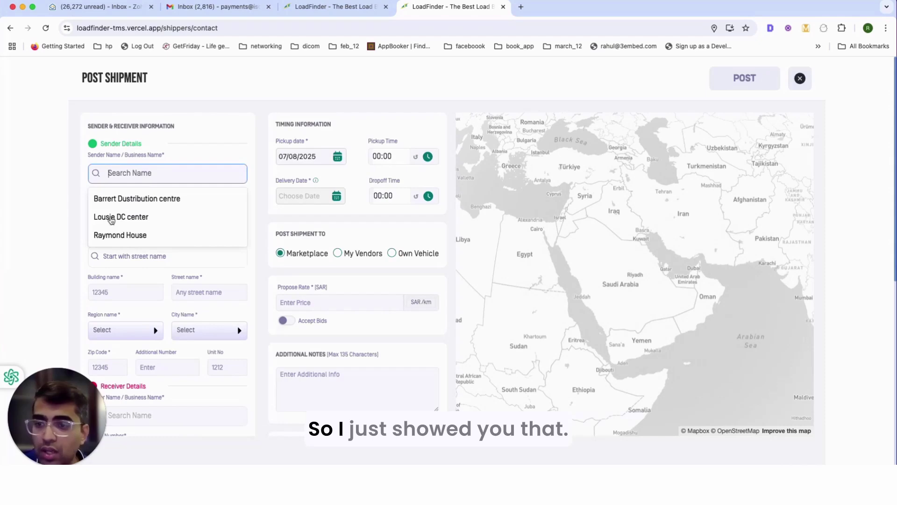
click(116, 200)
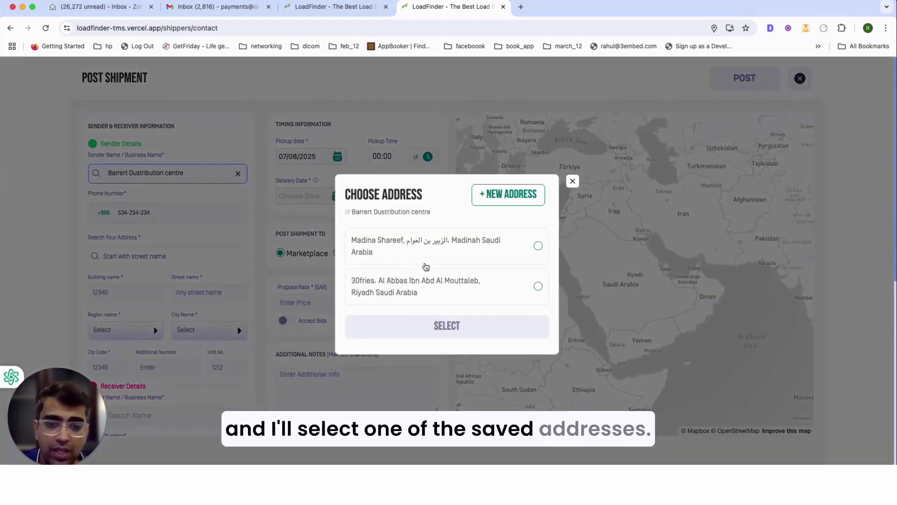
click(427, 282)
click(447, 325)
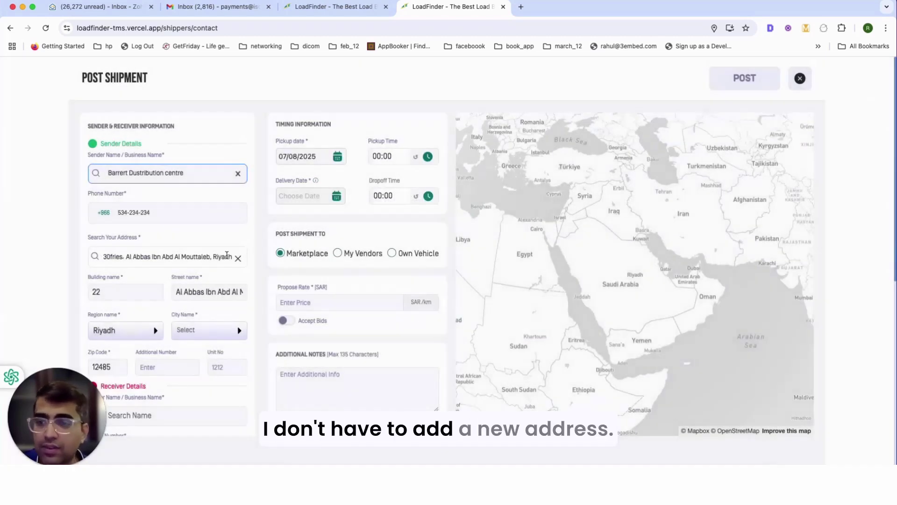
scroll(227, 254, down, 3)
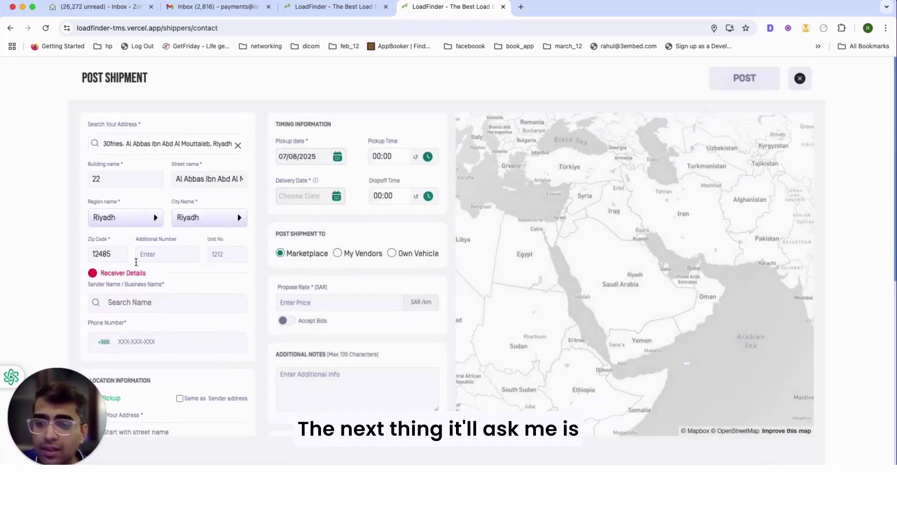
- Choose Lousie DC center as receiver at the Riyadh Front Exhibition address
scroll(147, 258, down, 1)
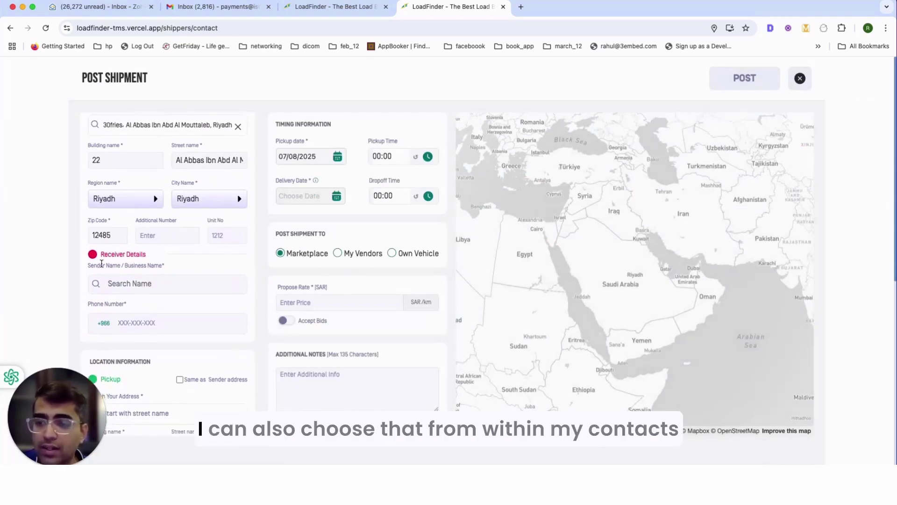
click(139, 284)
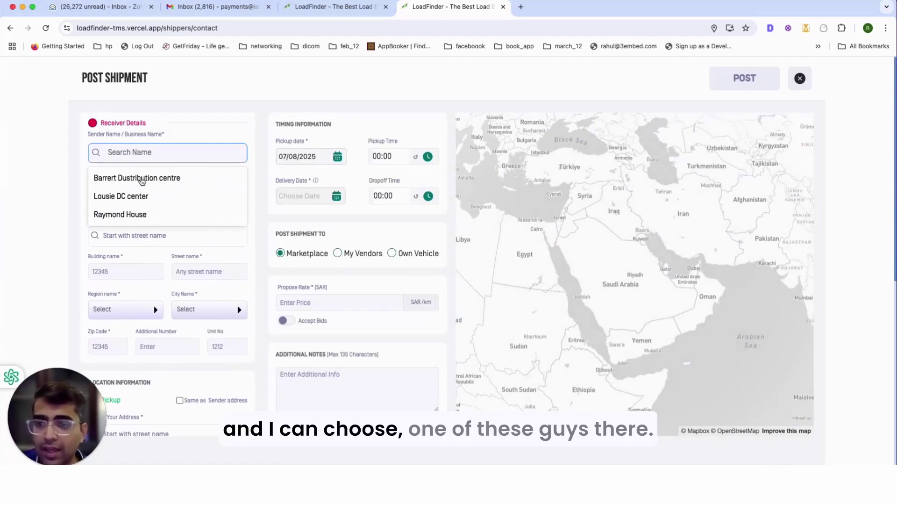
click(131, 197)
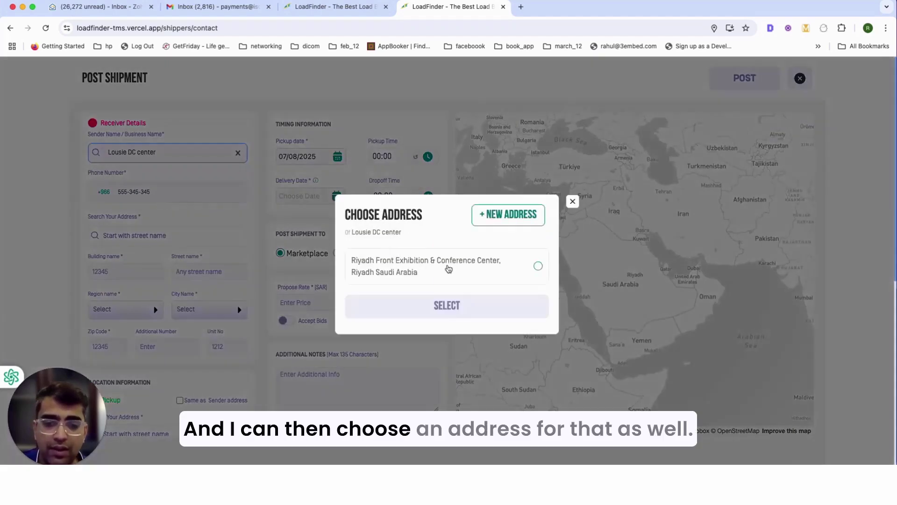
click(449, 268)
click(444, 307)
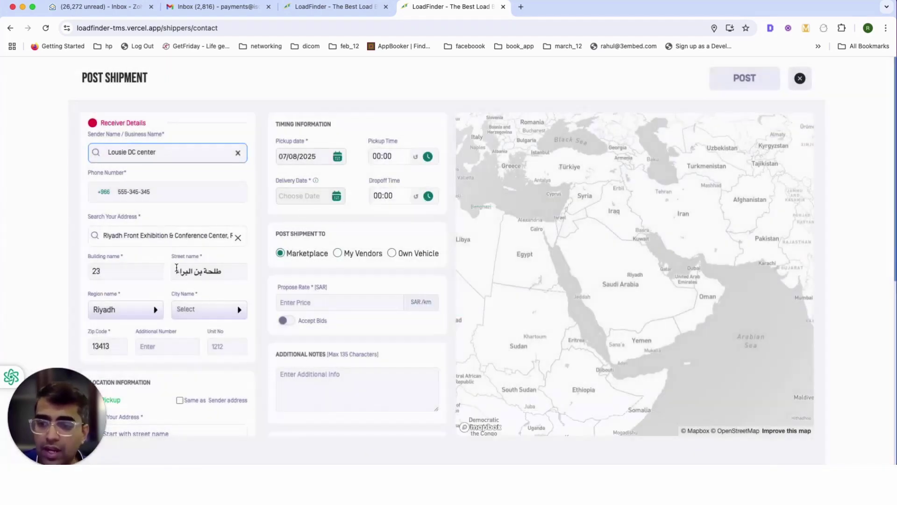
- Make the pickup address match the sender's and the delivery address match the receiver's
scroll(177, 271, down, 3)
scroll(154, 272, down, 3)
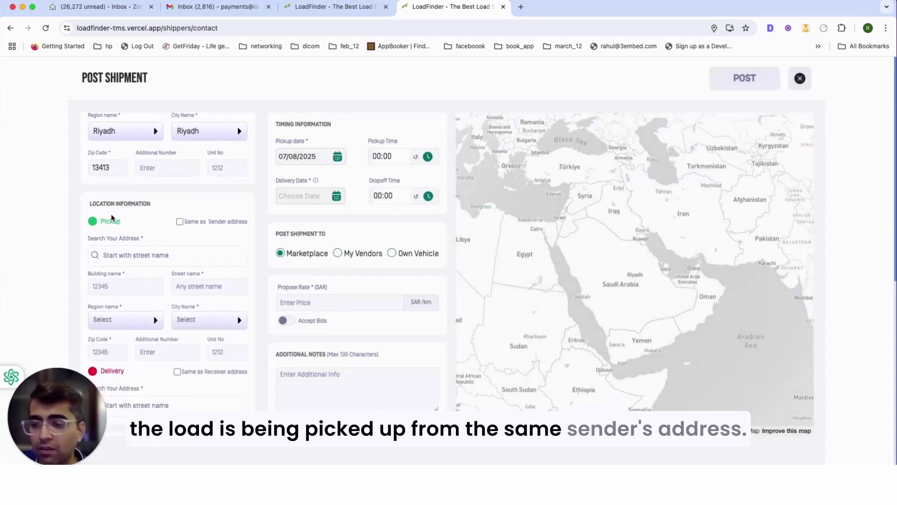
scroll(141, 223, up, 10)
scroll(140, 223, up, 2)
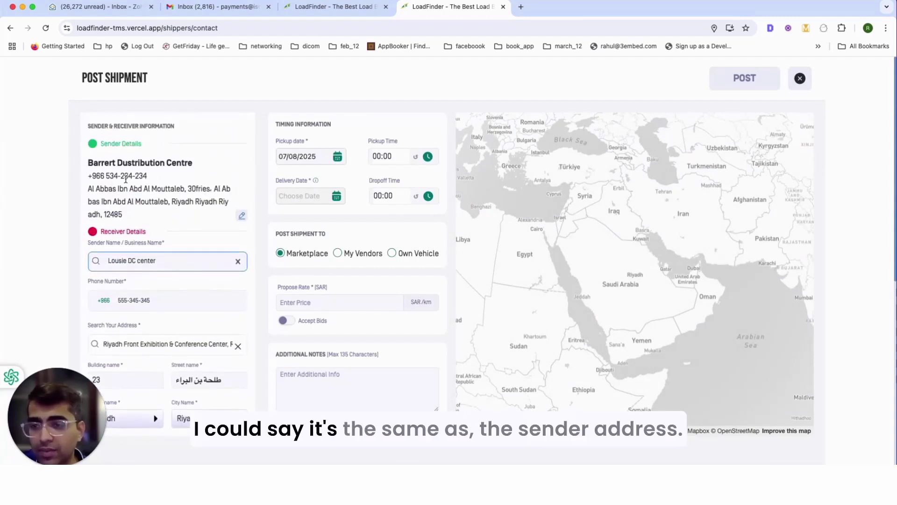
scroll(150, 229, down, 20)
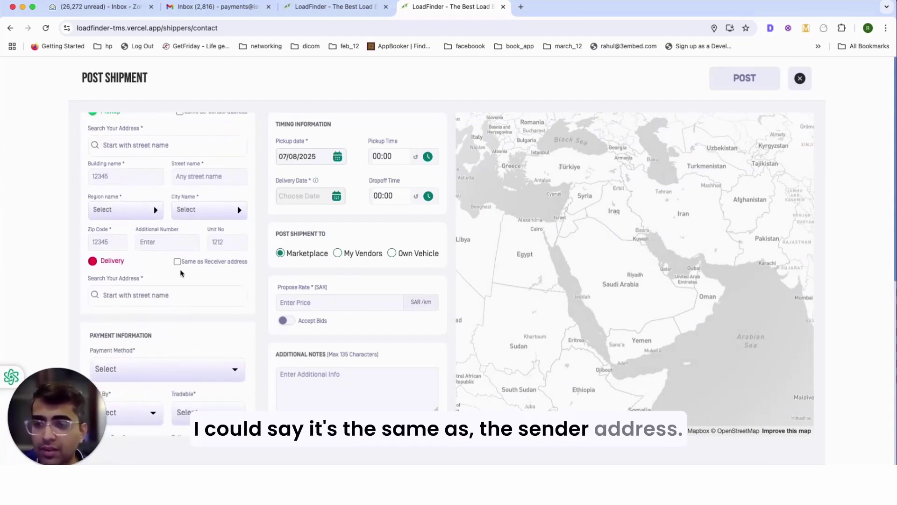
scroll(191, 308, up, 4)
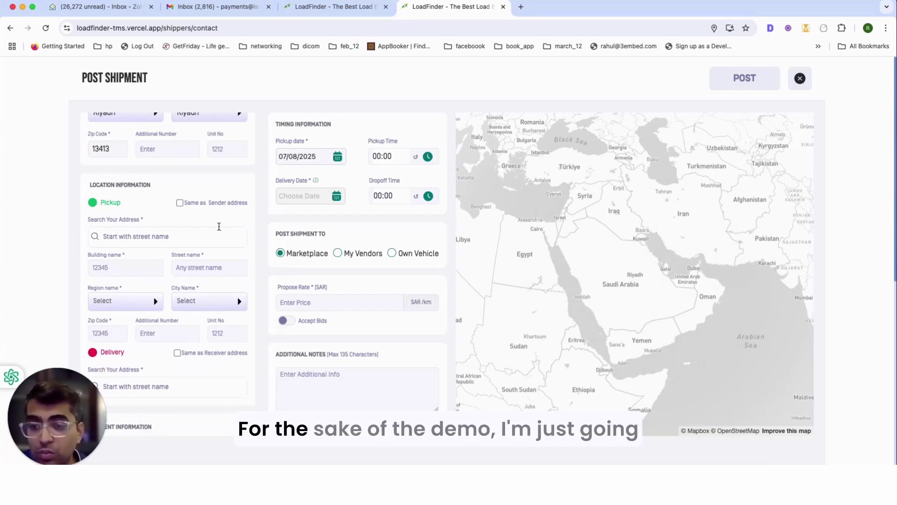
scroll(181, 209, down, 3)
scroll(181, 209, up, 2)
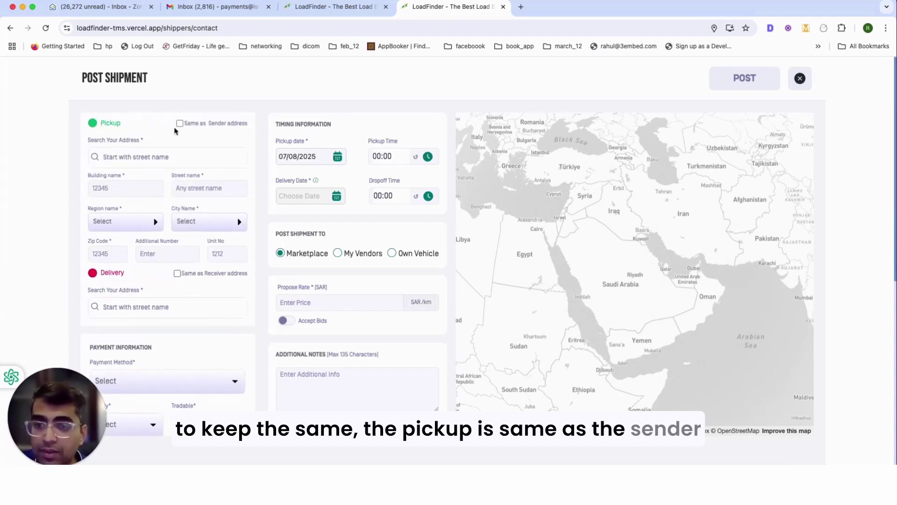
click(179, 124)
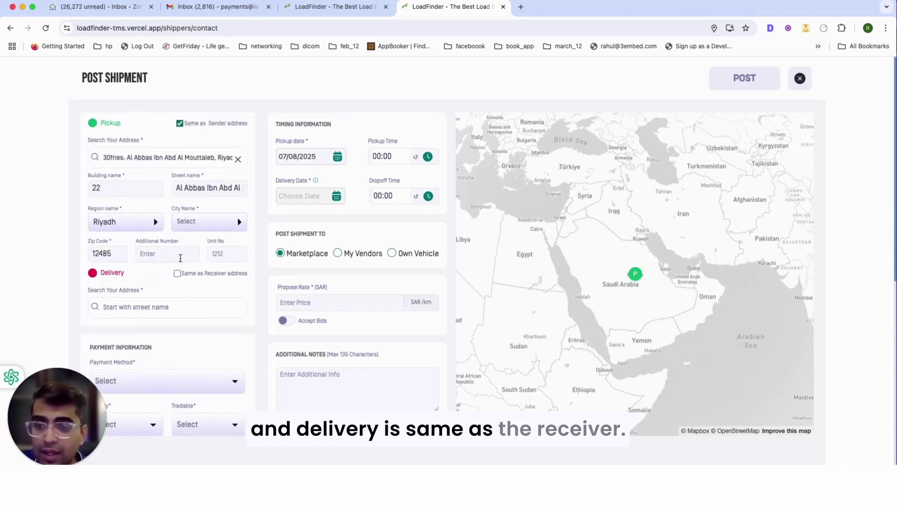
click(177, 273)
scroll(150, 248, down, 1)
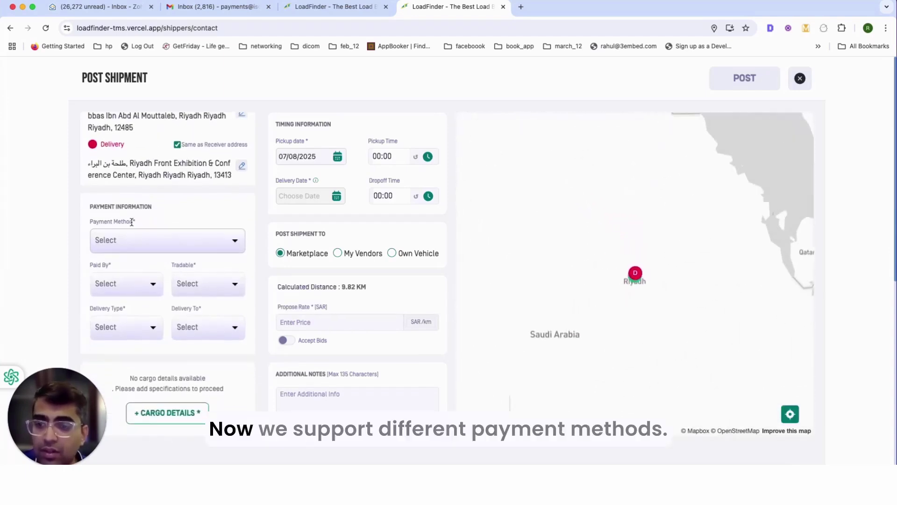
- Set payment to Bank Transfer, paid by Sender, with the load not tradable
click(185, 236)
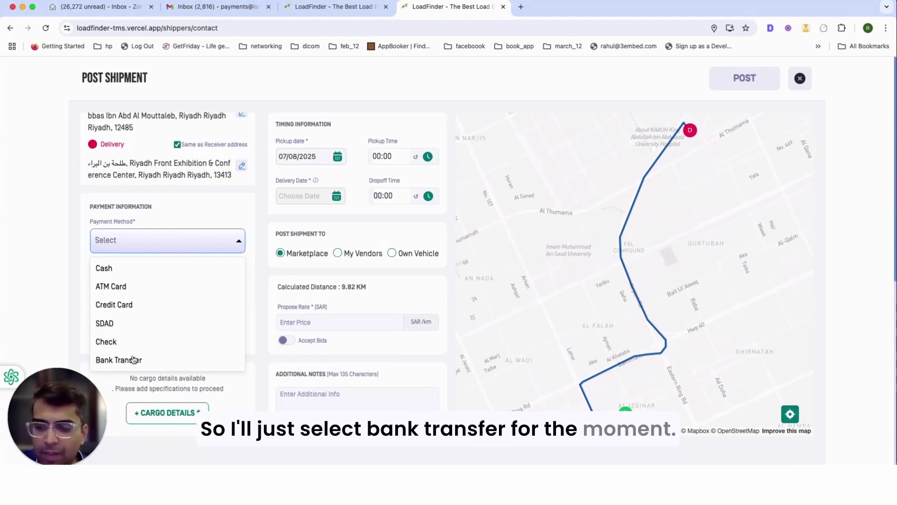
click(133, 360)
click(142, 289)
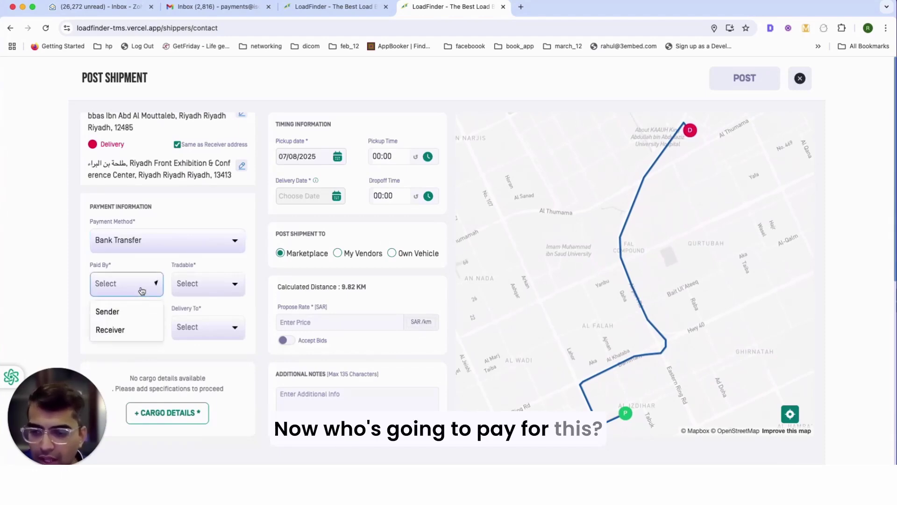
click(117, 311)
click(207, 291)
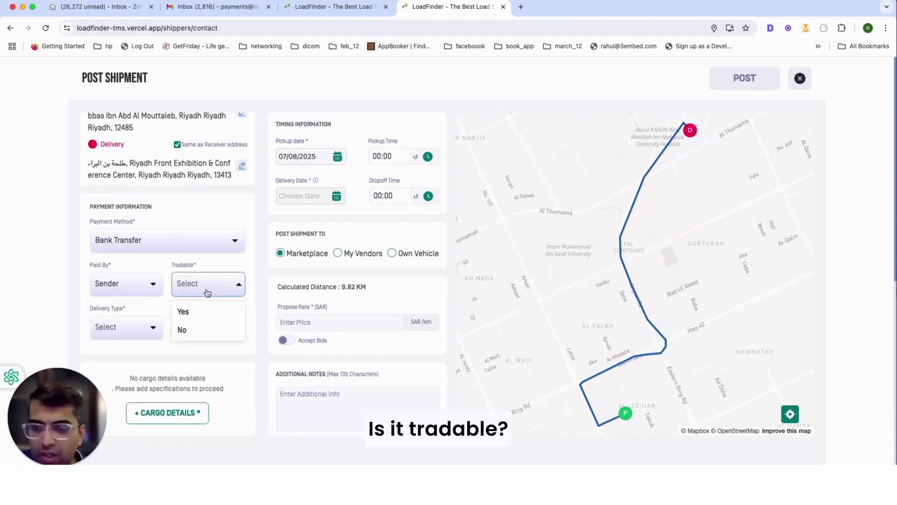
click(182, 330)
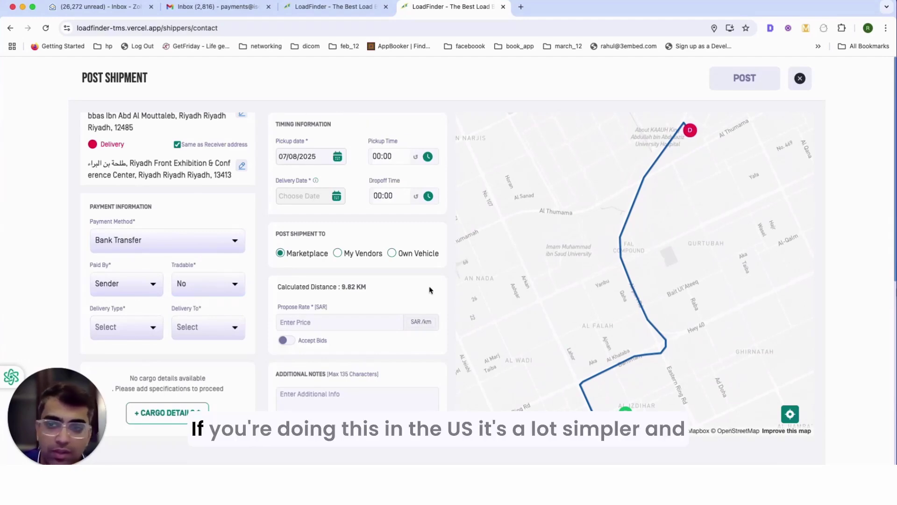
- Set the delivery type to Client with delivery to a Warehouse
scroll(167, 257, up, 5)
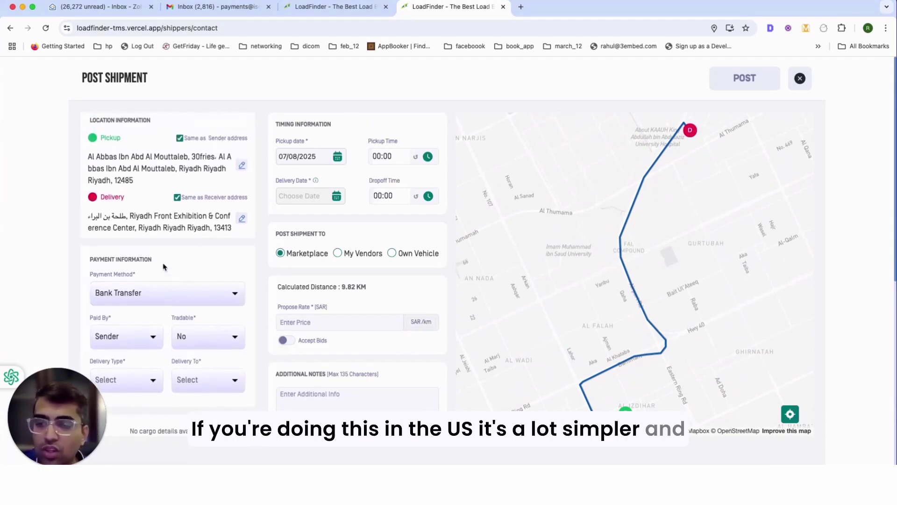
scroll(158, 273, up, 4)
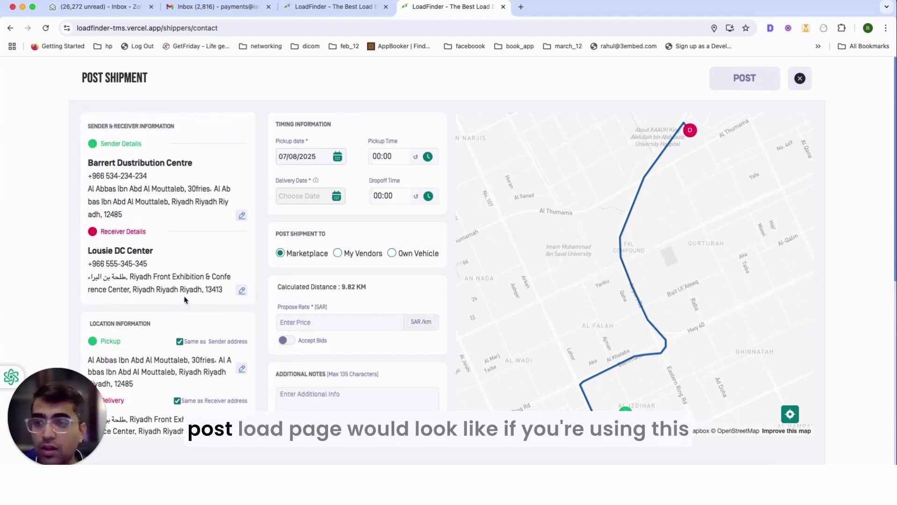
scroll(178, 292, down, 9)
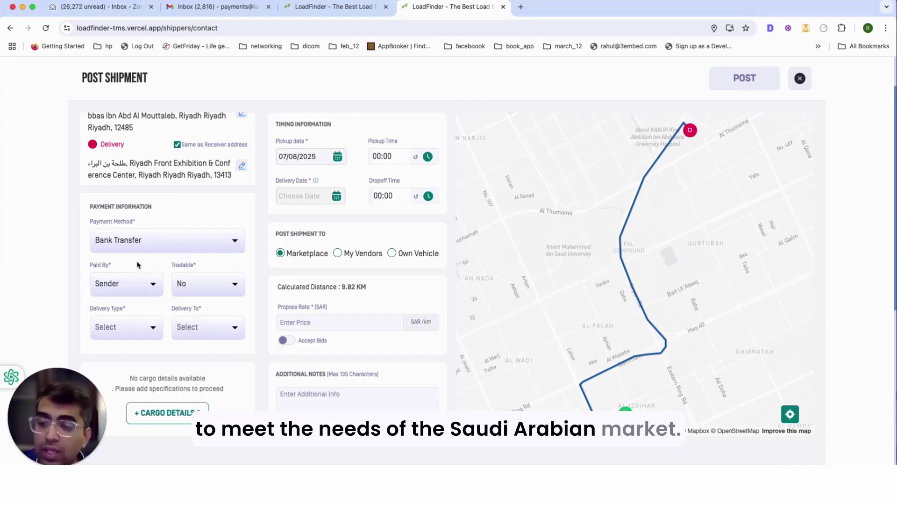
click(143, 333)
click(105, 354)
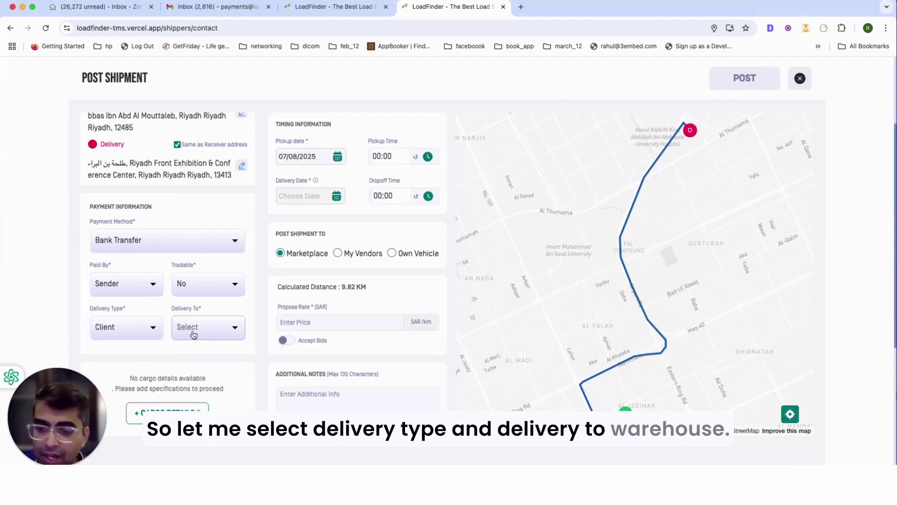
click(194, 335)
click(204, 357)
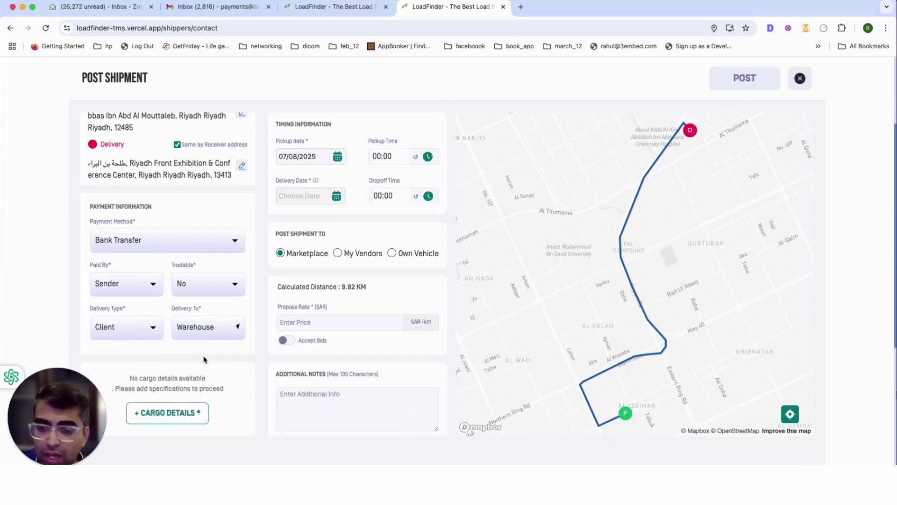
click(161, 419)
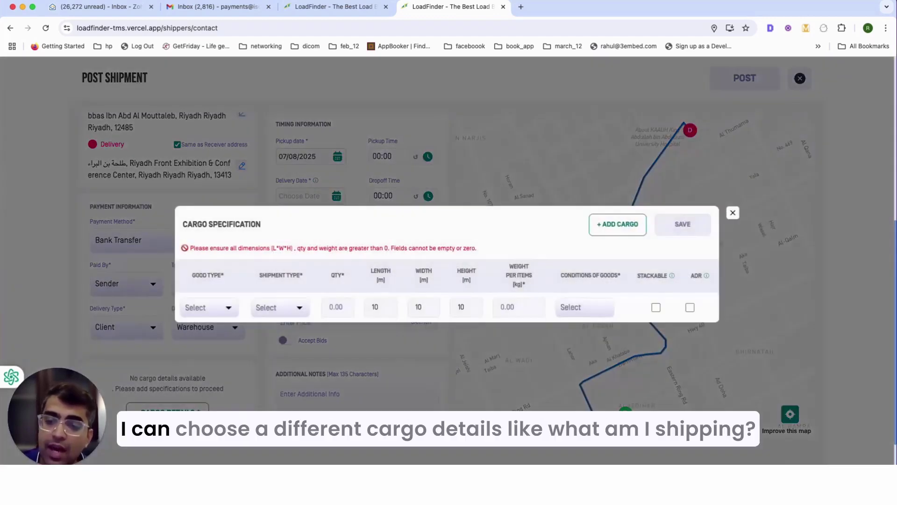
- Save a first cargo item: Paper and its products, unit Ton, quantity 1, weight 1000 kg
click(204, 307)
scroll(262, 367, down, 5)
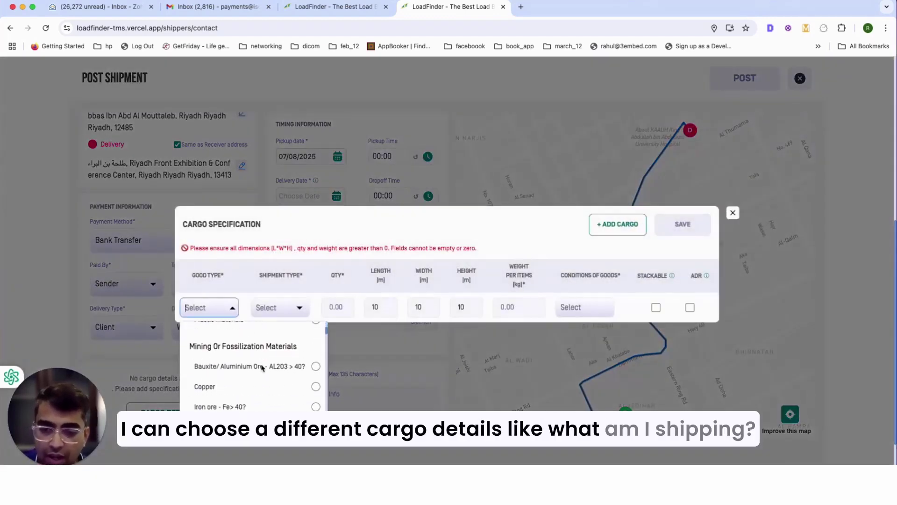
scroll(262, 367, down, 3)
scroll(261, 367, up, 8)
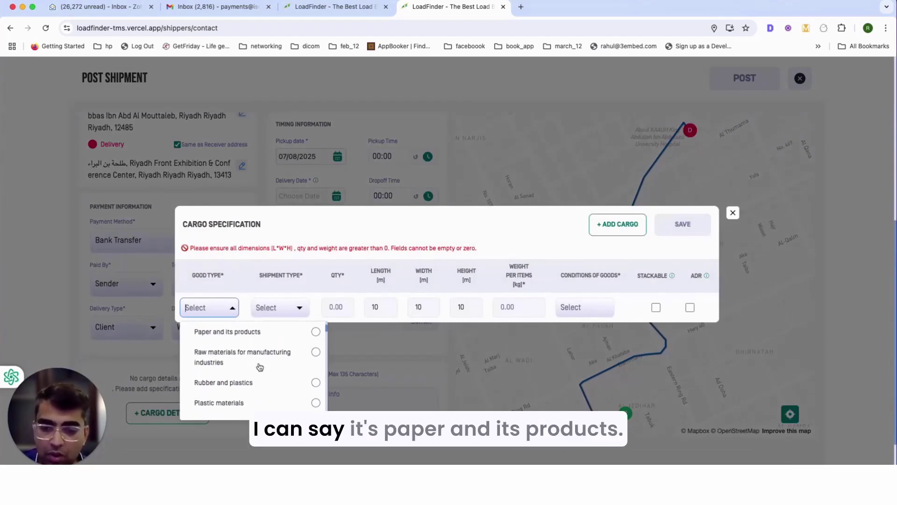
scroll(260, 366, up, 2)
click(301, 405)
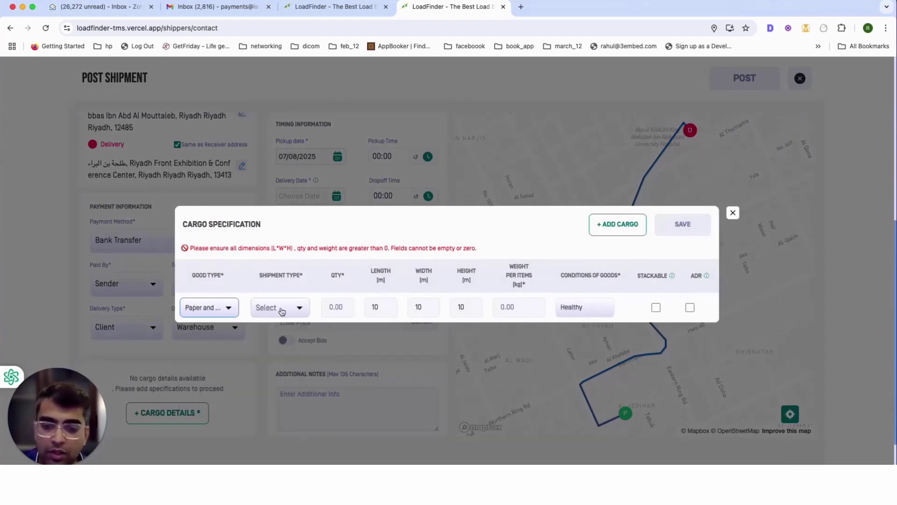
click(282, 310)
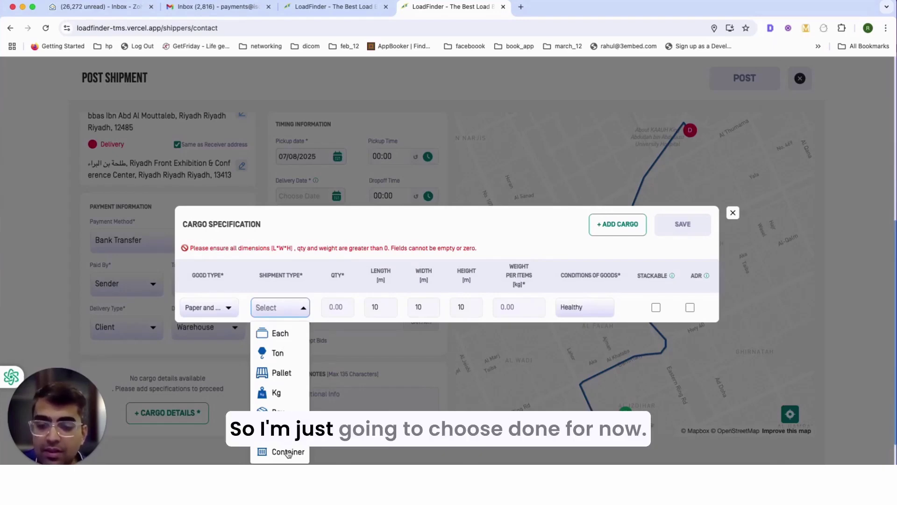
click(280, 355)
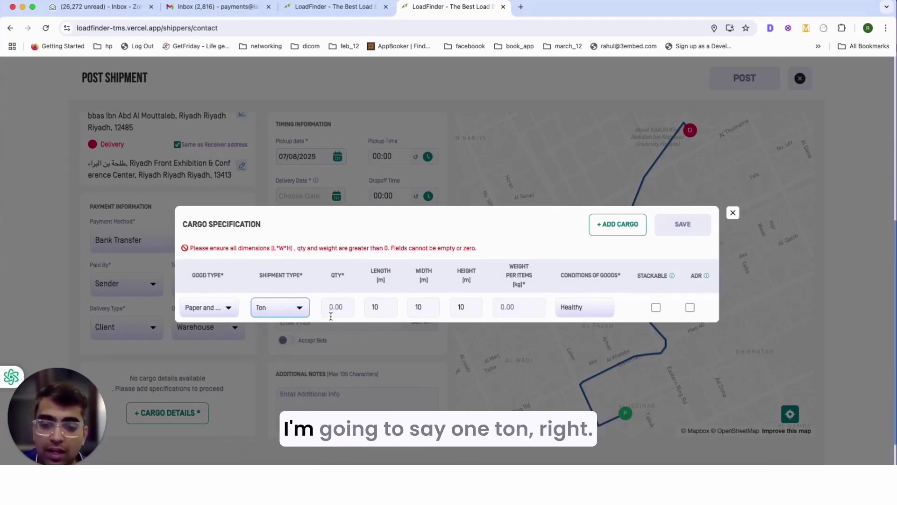
click(340, 308)
text(1)
click(381, 307)
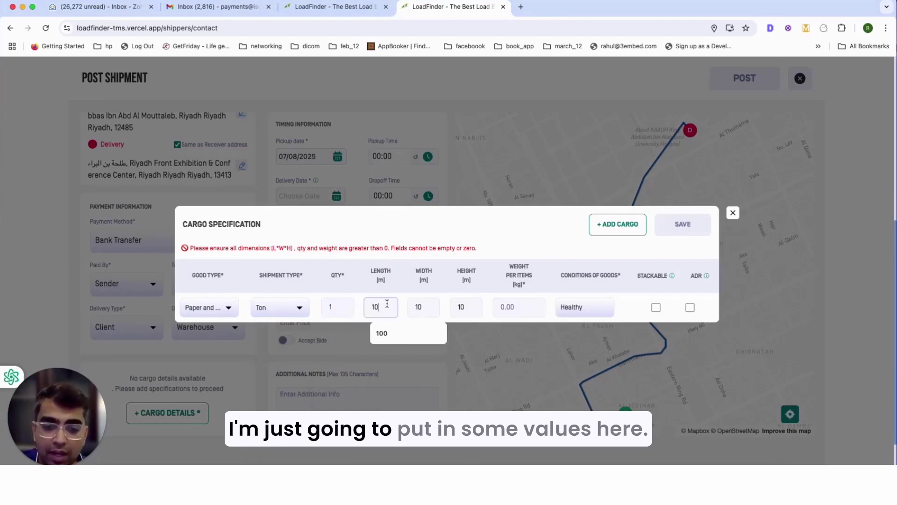
click(526, 304)
text(10000)
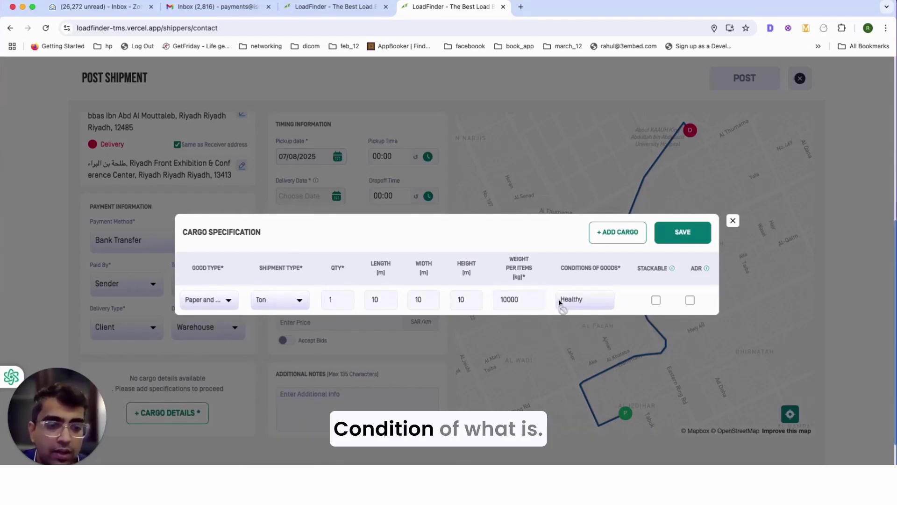
key(BackSpace)
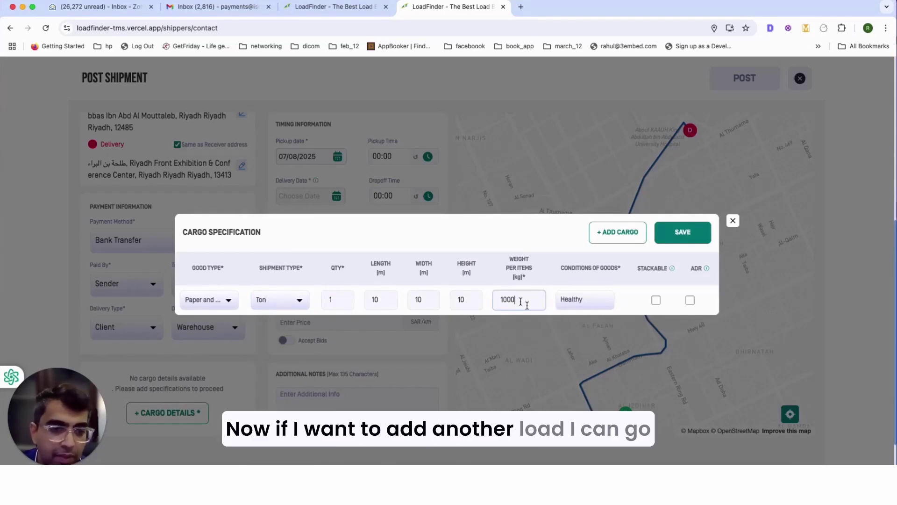
click(174, 400)
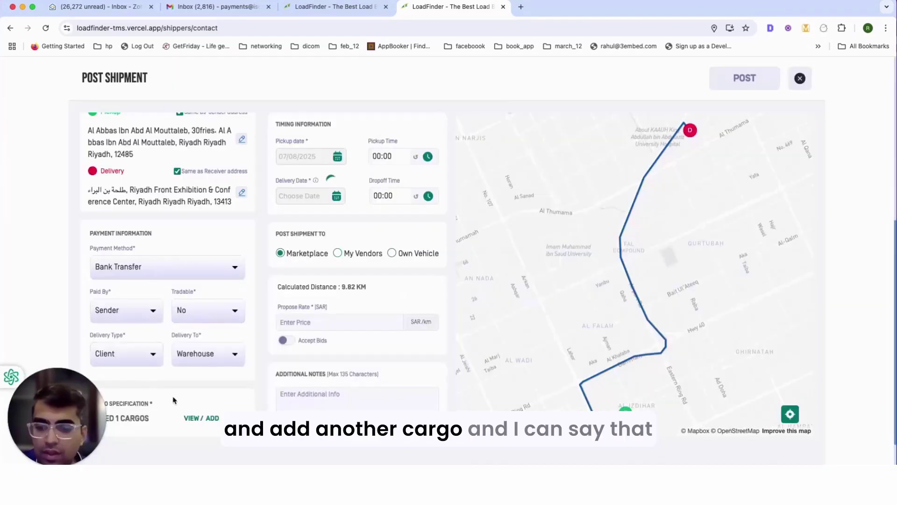
- Add a second stackable cargo of Forage and grain, unit Each, quantity 1, 100 kg, and save
click(200, 420)
click(608, 239)
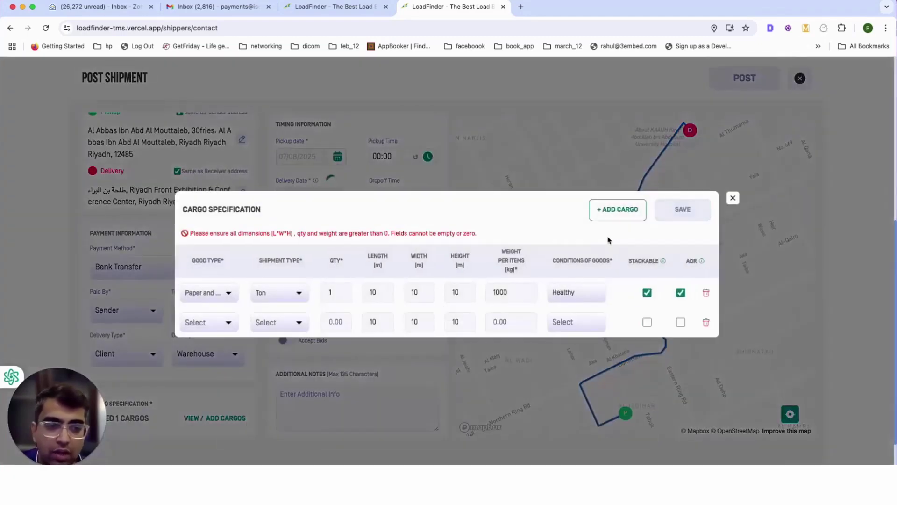
click(206, 322)
click(219, 369)
click(278, 322)
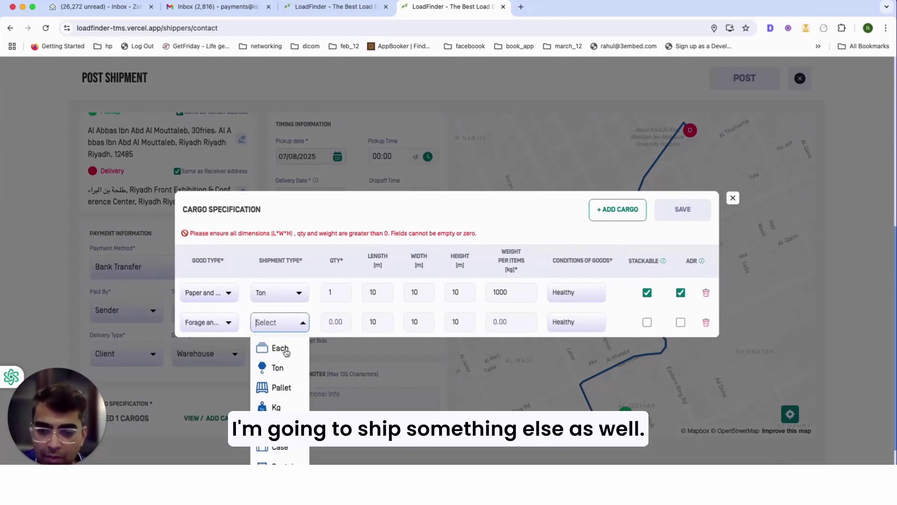
click(280, 348)
click(344, 317)
text(1)
click(378, 322)
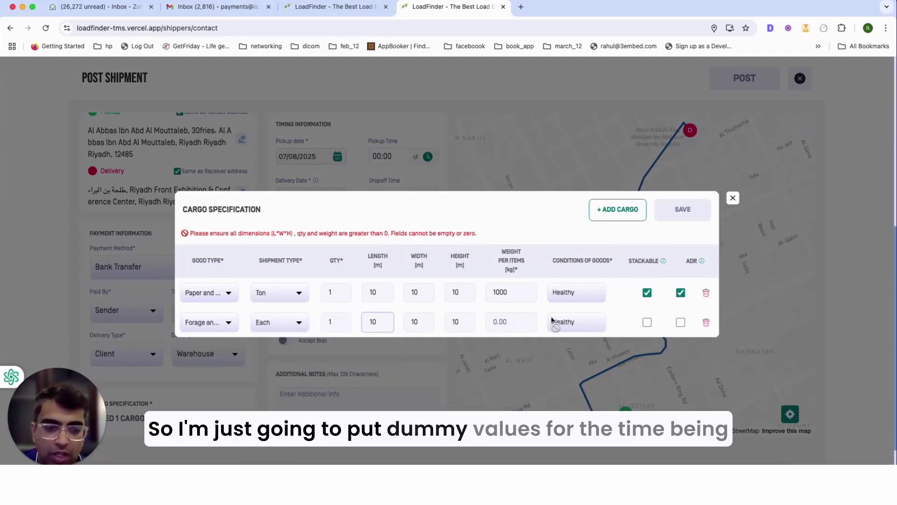
click(523, 321)
text(10)
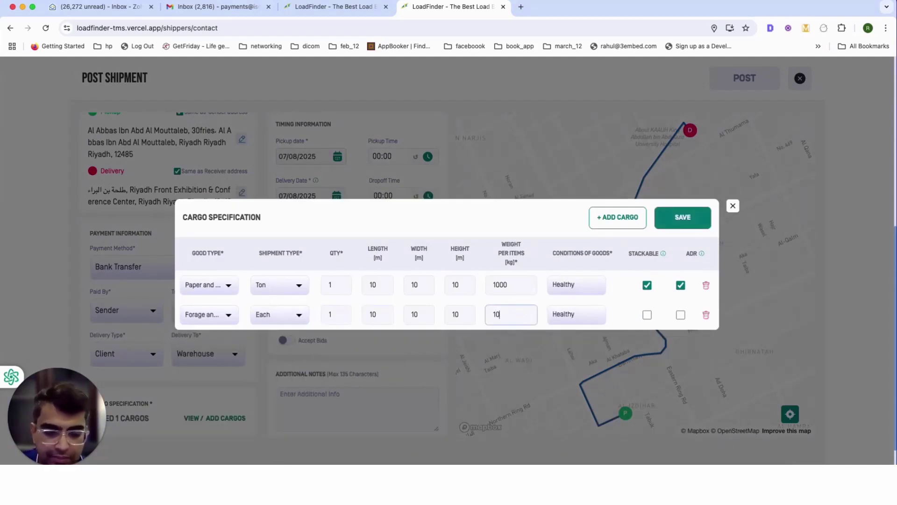
text(0)
click(647, 315)
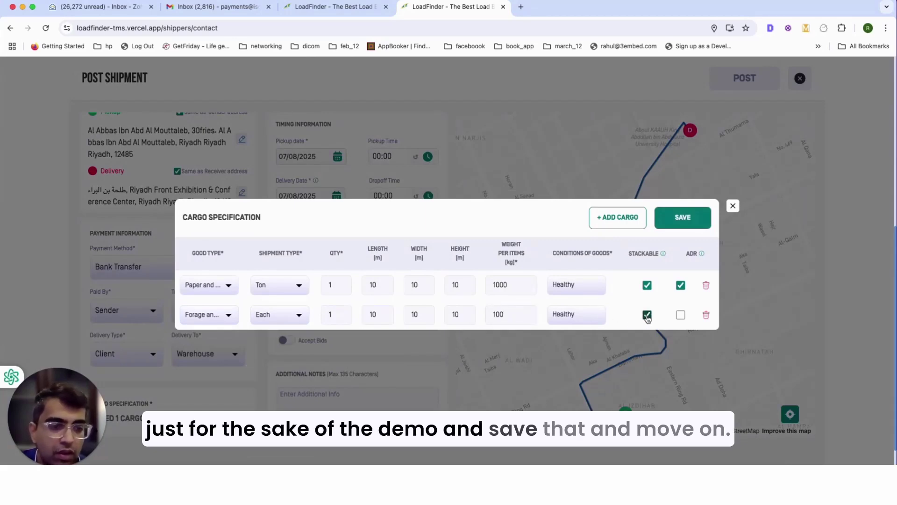
click(684, 218)
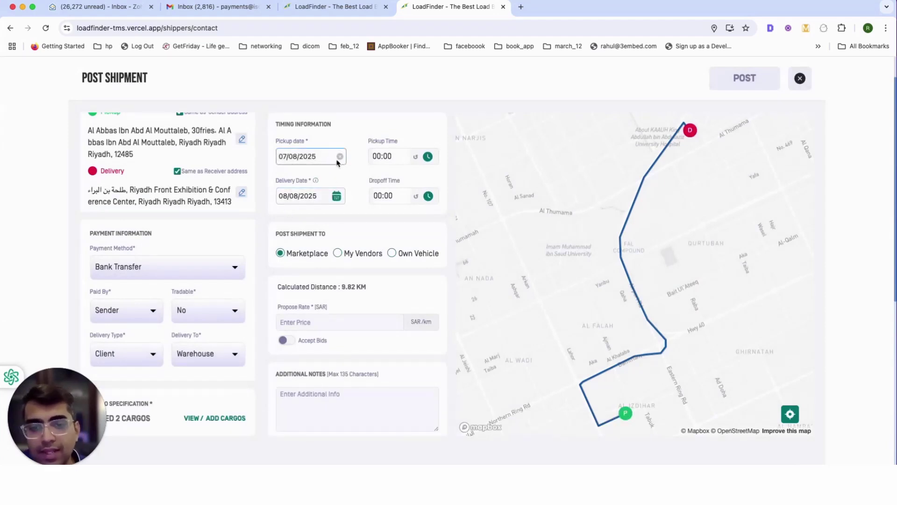
click(340, 156)
- Set the pickup date to 08/08/2025 with a pickup time of 08:00
click(305, 157)
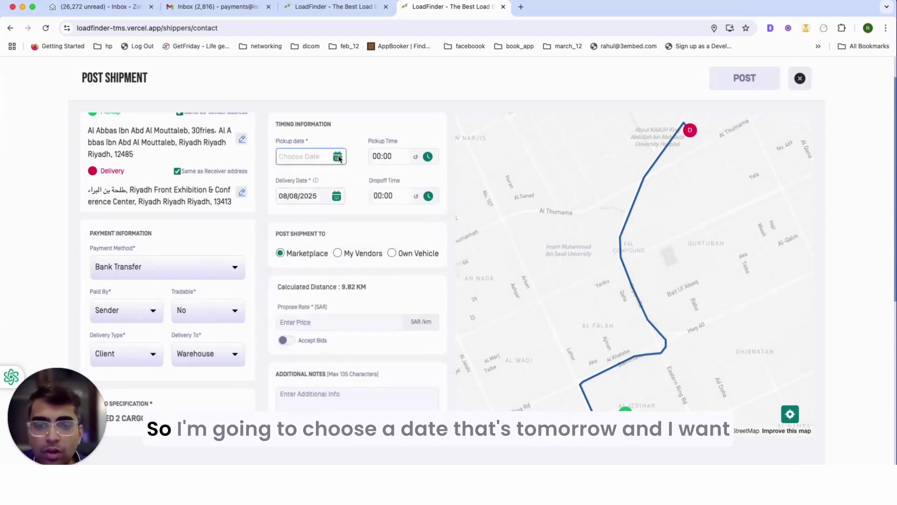
click(306, 156)
click(382, 234)
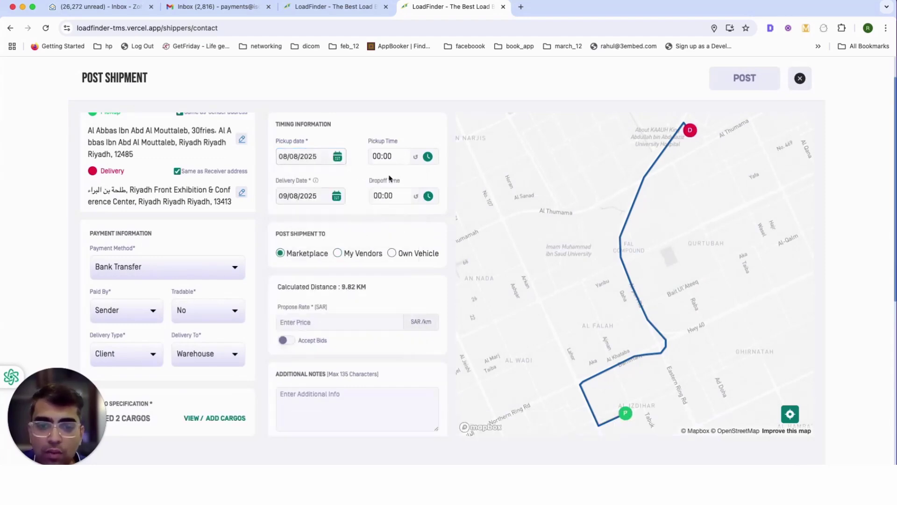
click(397, 157)
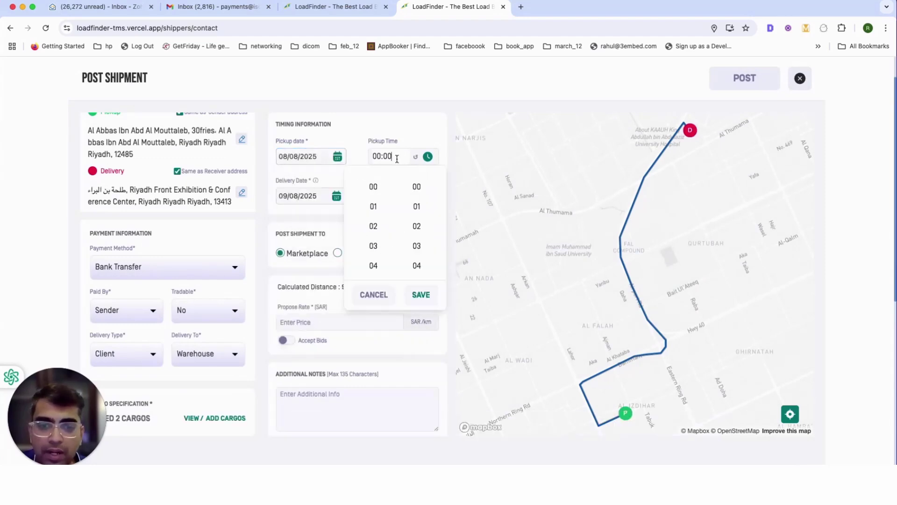
scroll(377, 259, down, 3)
click(373, 260)
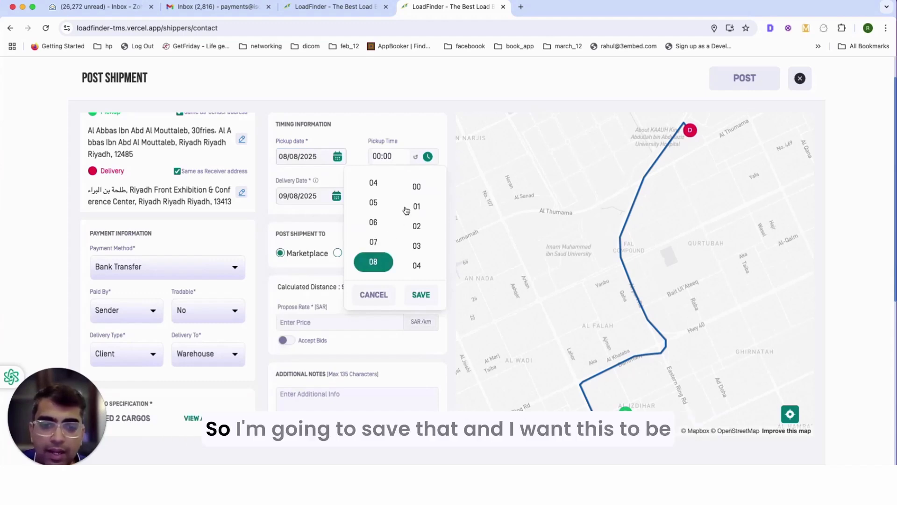
click(416, 186)
click(420, 294)
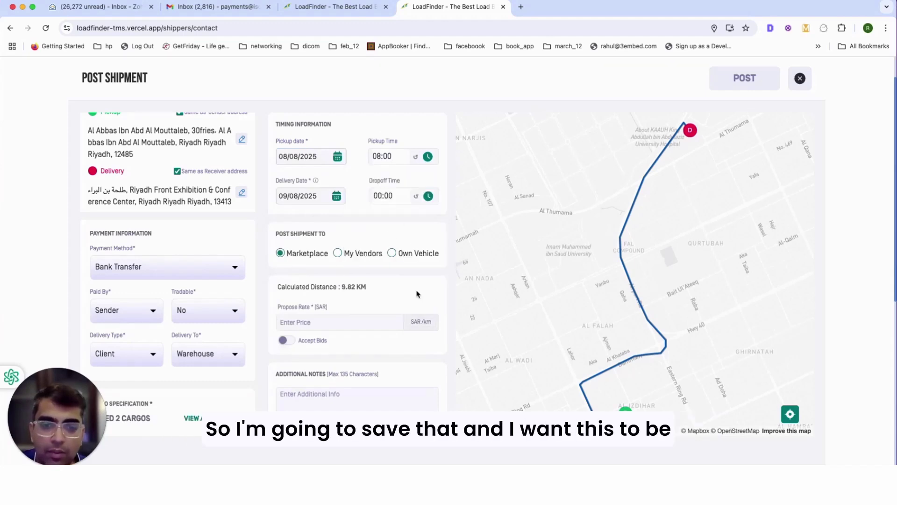
- Set the delivery date to 10/08/2025 with a dropoff time of 16:00
click(307, 200)
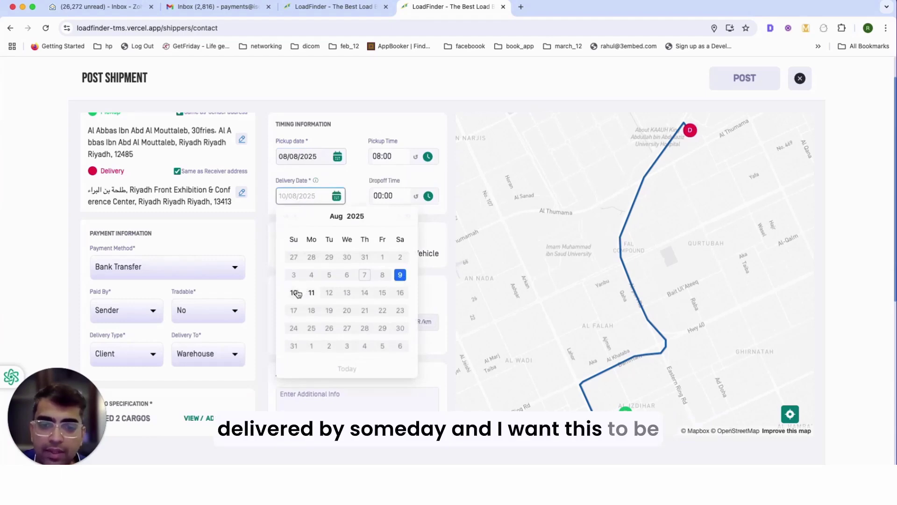
click(295, 293)
click(384, 196)
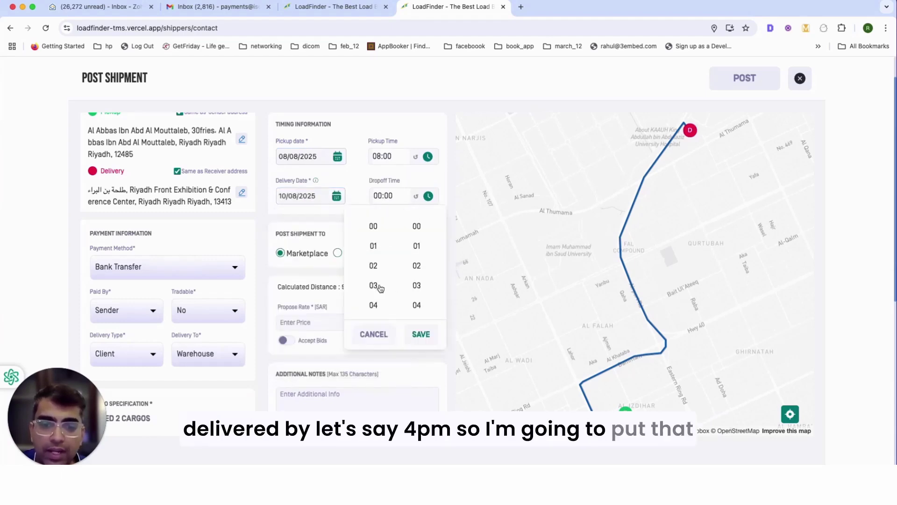
scroll(373, 271, down, 10)
click(372, 256)
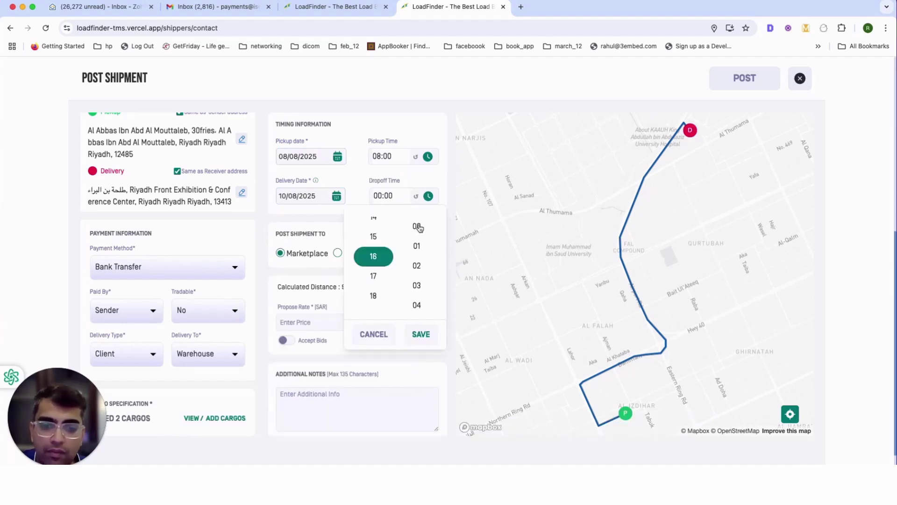
click(416, 226)
click(421, 334)
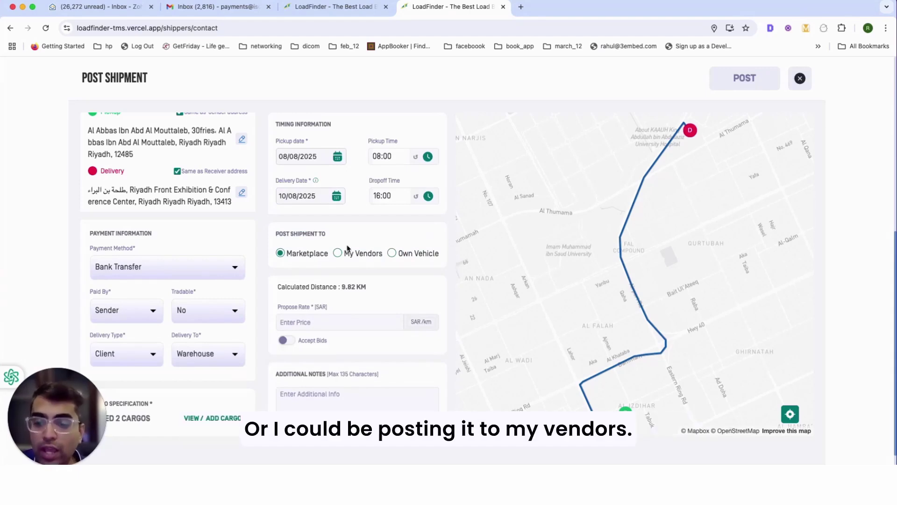
- Switch the Post Shipment To target from My Vendors to Own Vehicle
click(348, 256)
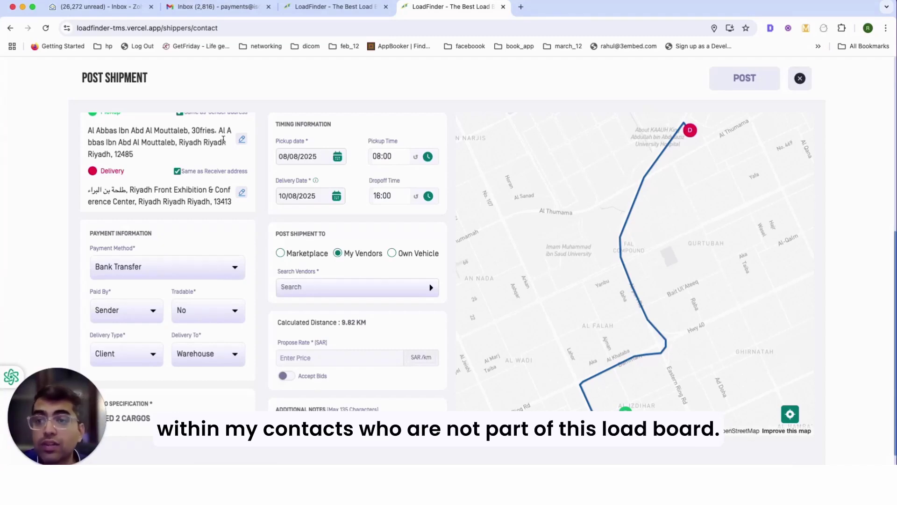
click(392, 253)
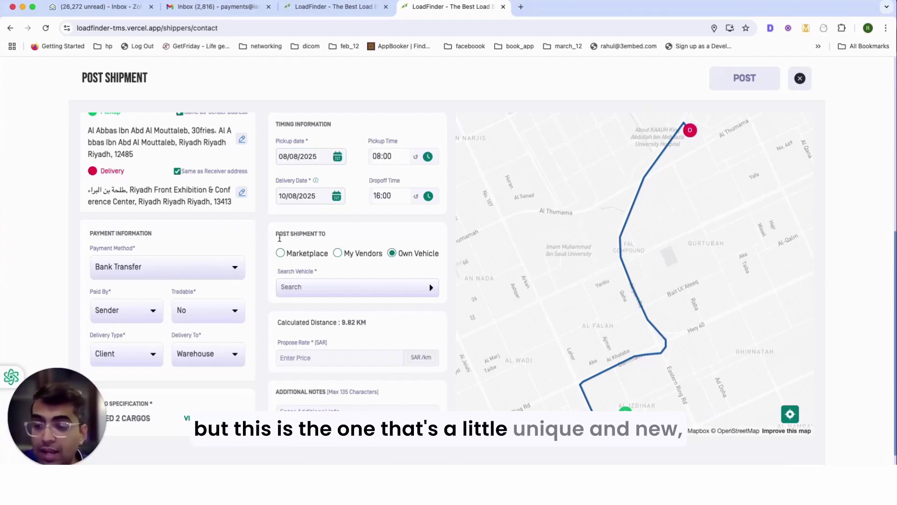
drag(320, 260, 280, 232)
click(398, 238)
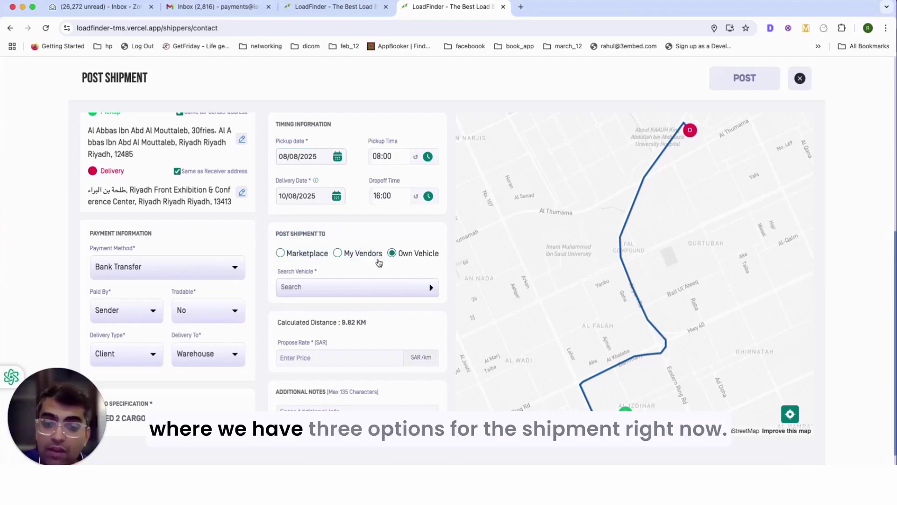
scroll(377, 322, down, 2)
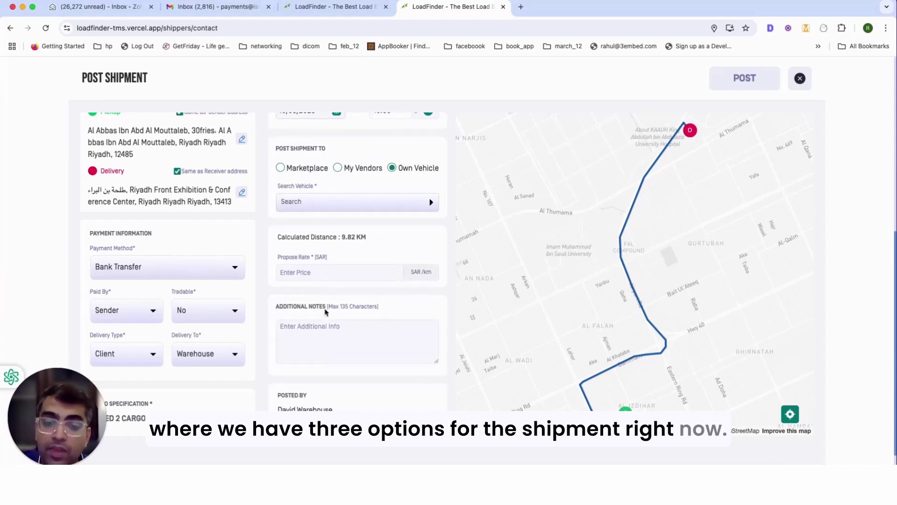
drag(367, 237, 337, 237)
click(319, 277)
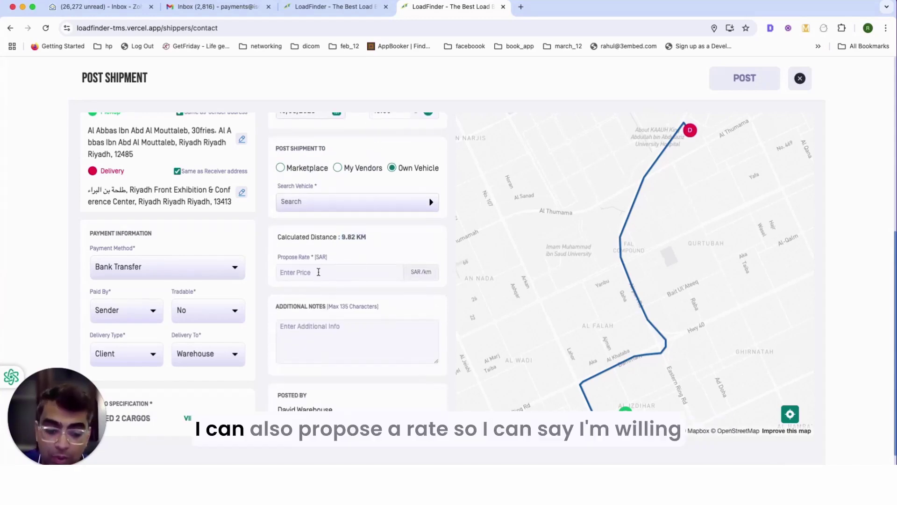
- Propose 1000 SAR, enable Accept Bids, add the note 'test shipper notes', and post the shipment
text(1000)
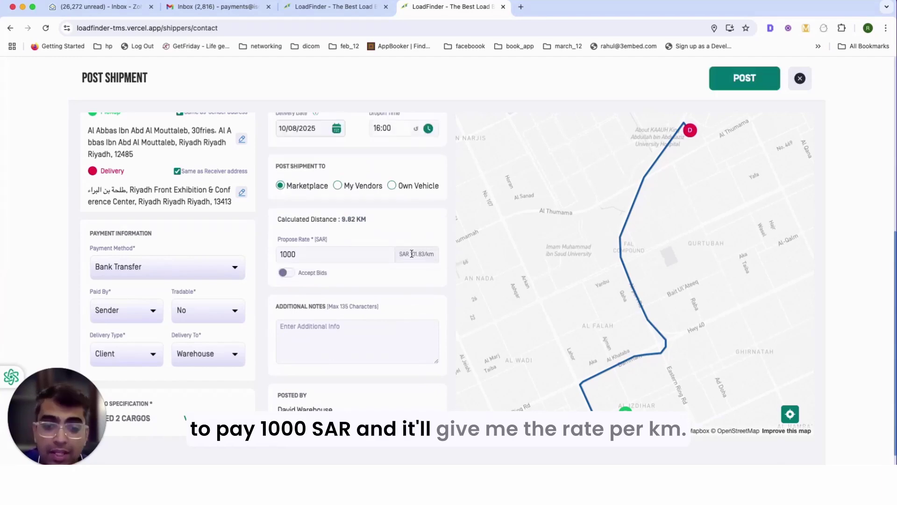
click(290, 274)
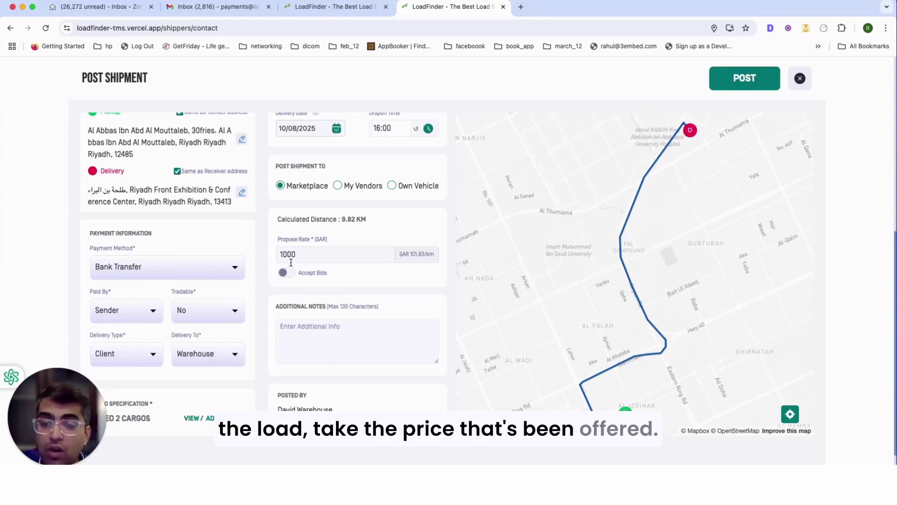
click(288, 272)
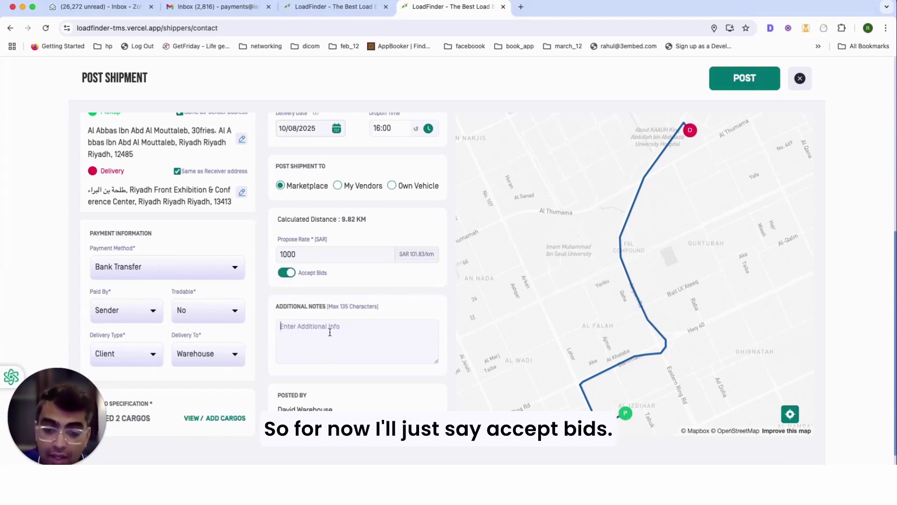
text(test ntoe)
key(BackSpace)
key(BackSpace)
key(BackSpace)
key(BackSpace)
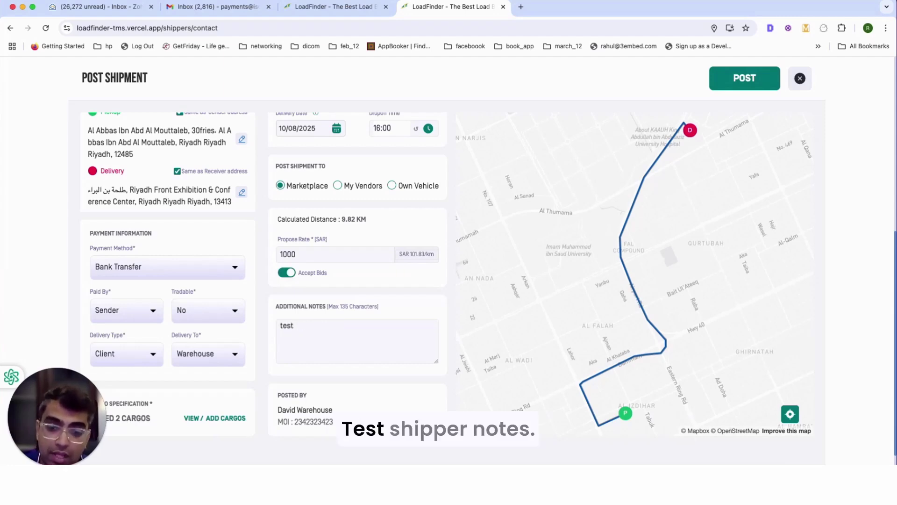
text(shiop)
text(er n)
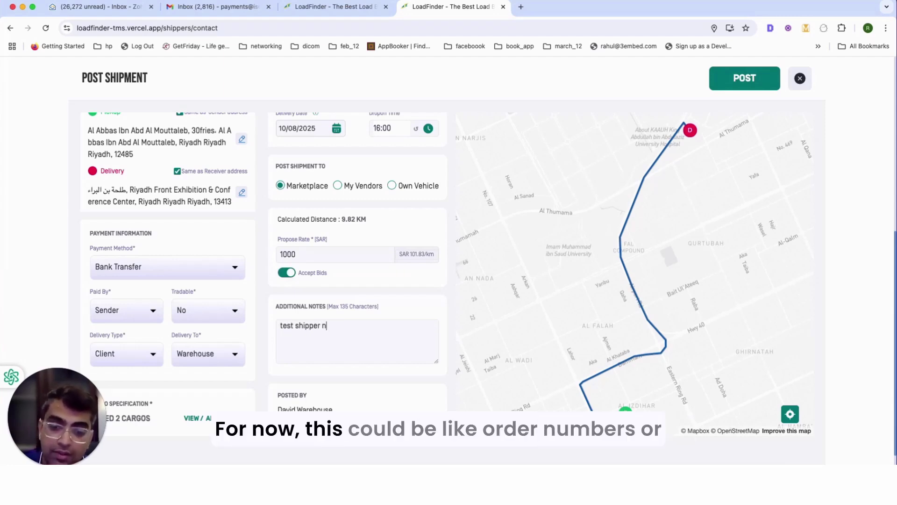
text(otes)
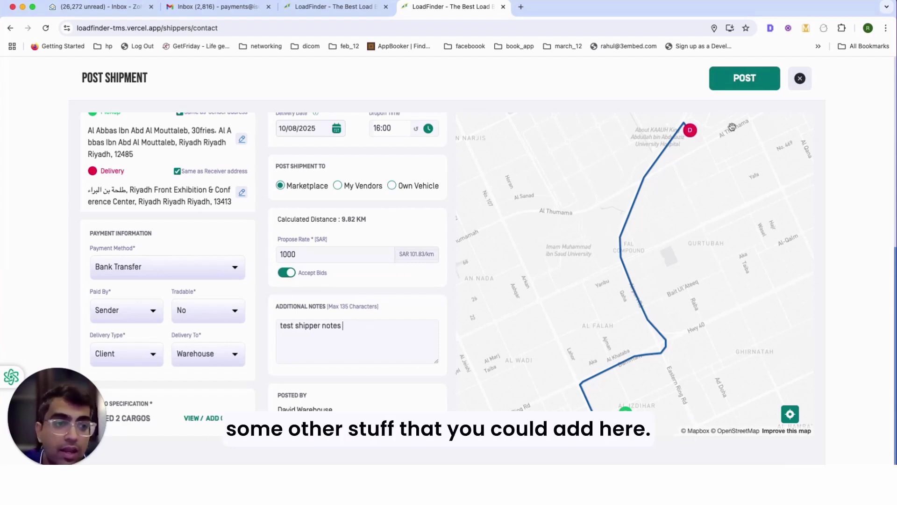
click(744, 78)
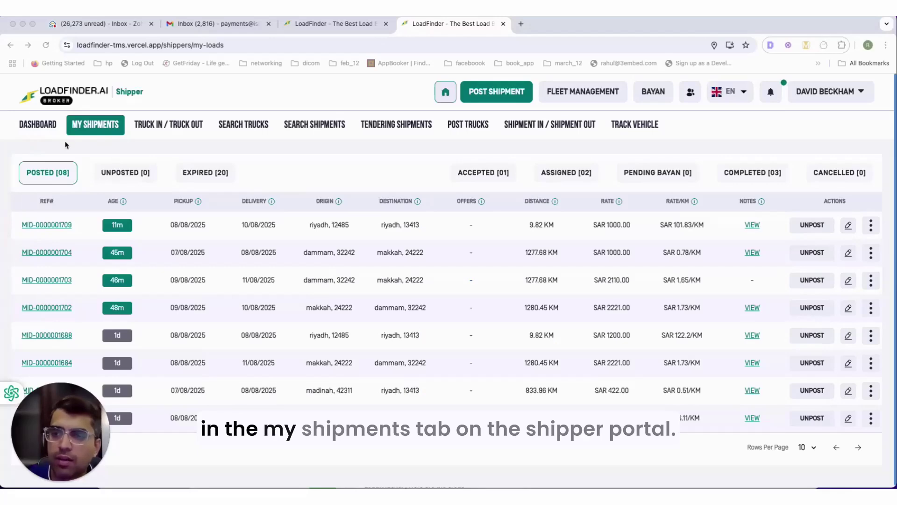
click(104, 132)
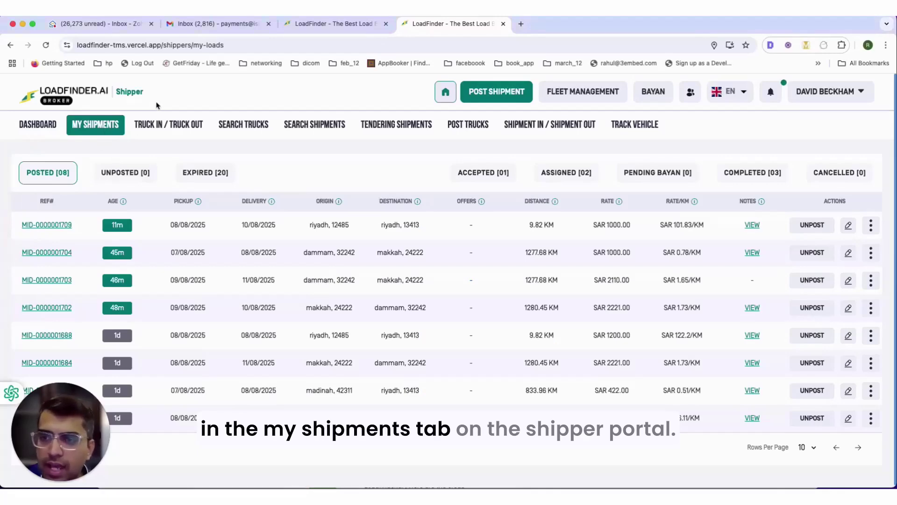
click(60, 229)
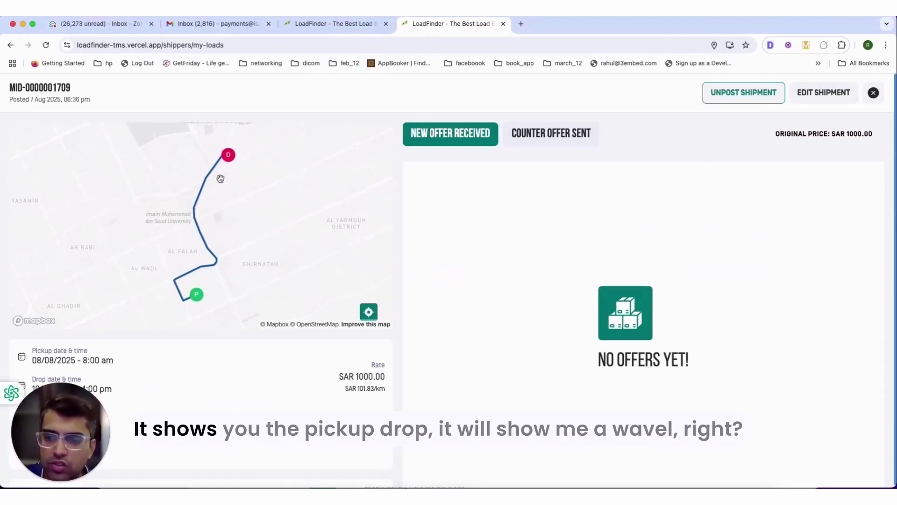
scroll(273, 344, down, 5)
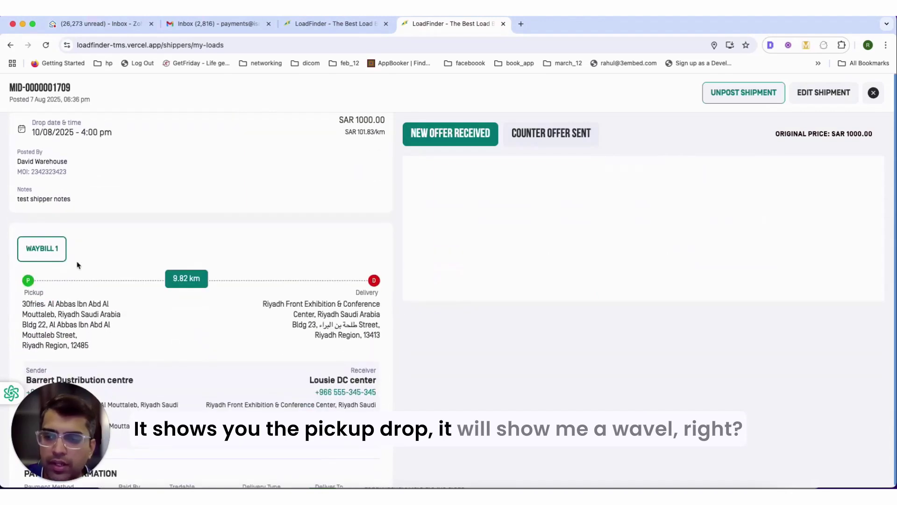
scroll(131, 255, down, 4)
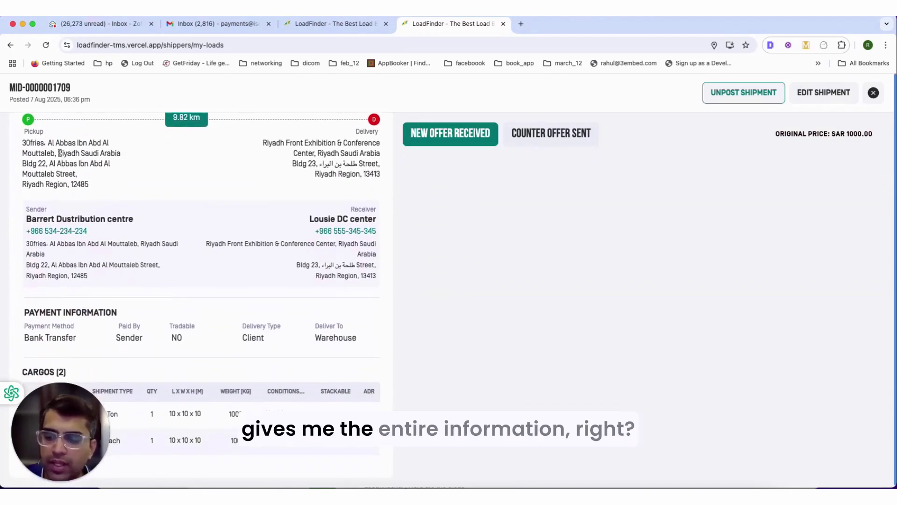
drag(29, 131, 320, 189)
click(264, 181)
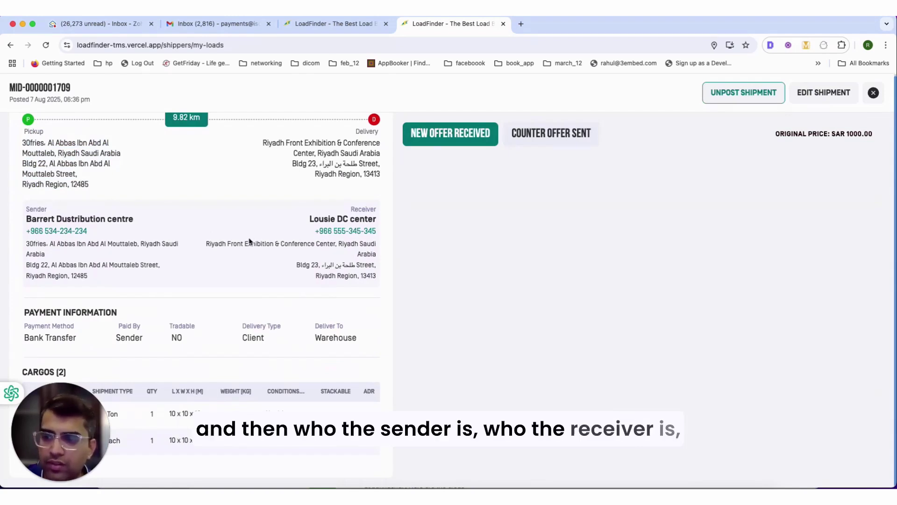
drag(69, 476, 34, 476)
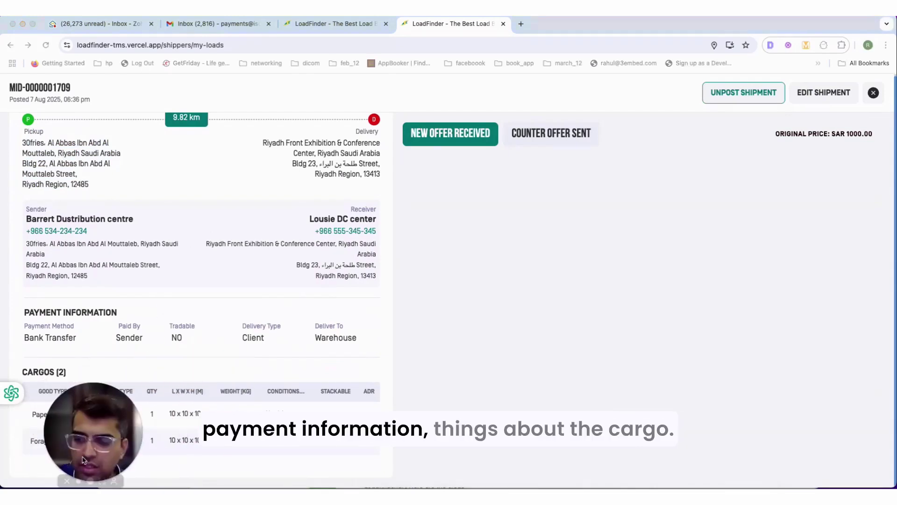
click(547, 256)
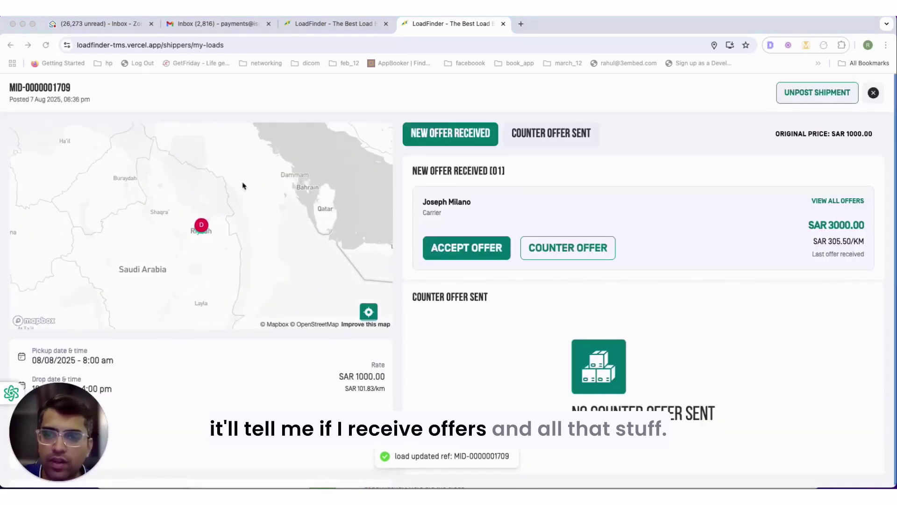
click(873, 93)
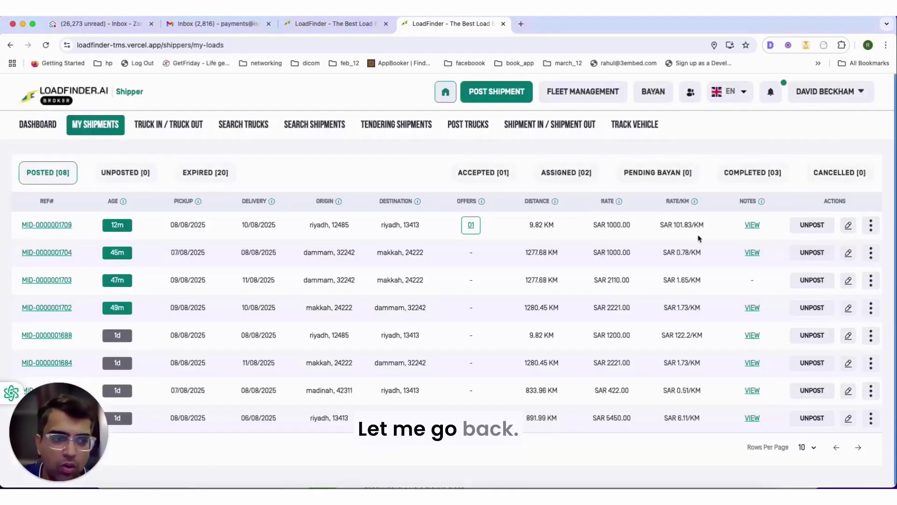
click(752, 225)
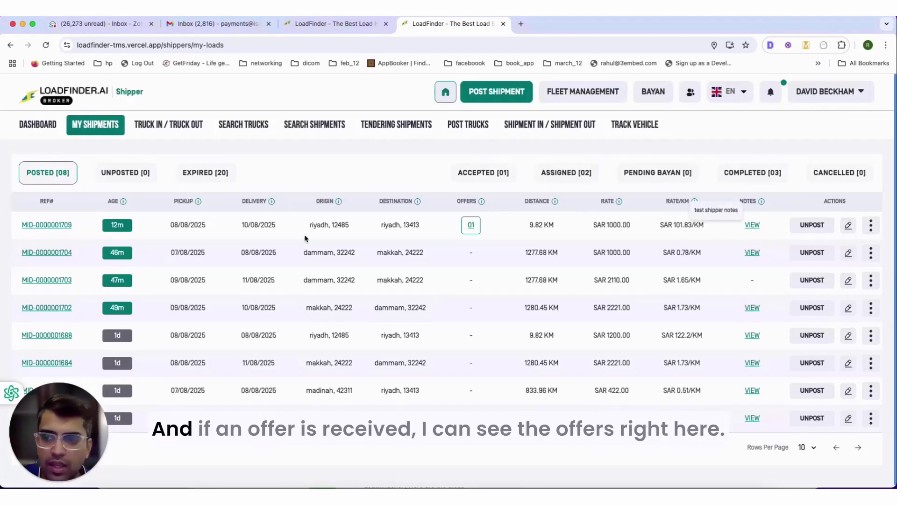
click(471, 225)
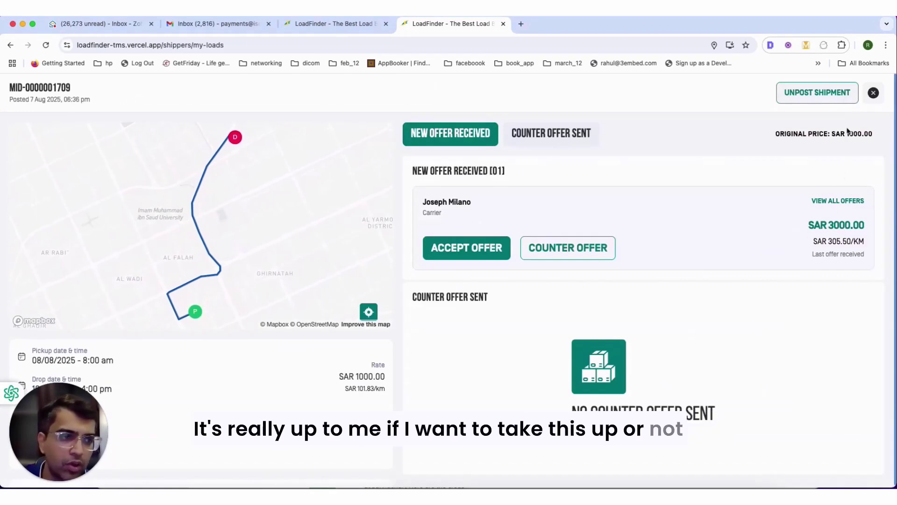
click(873, 93)
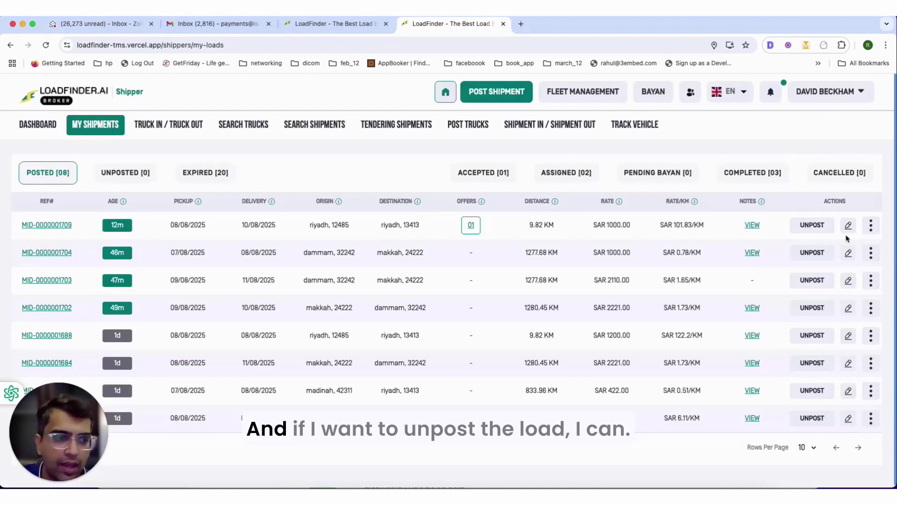
click(870, 226)
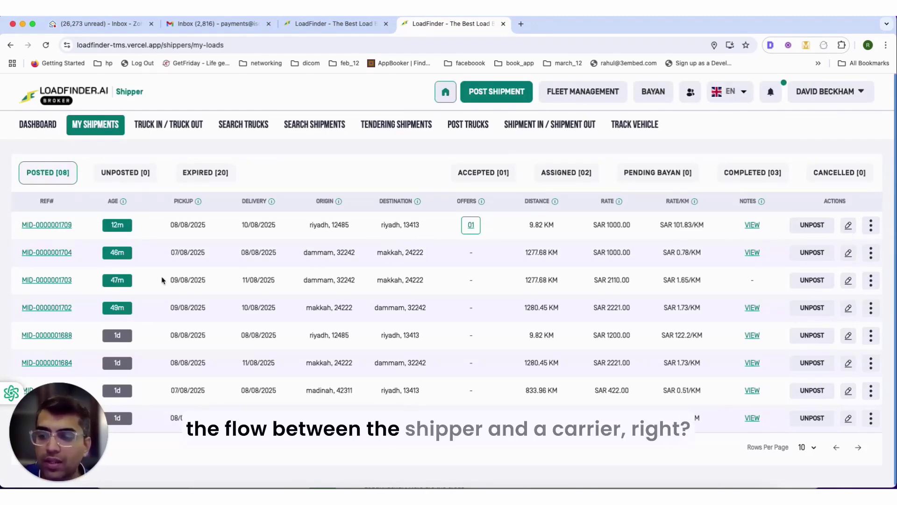
- Bring the carrier's browser window to the front and reposition it on screen
right_click(736, 497)
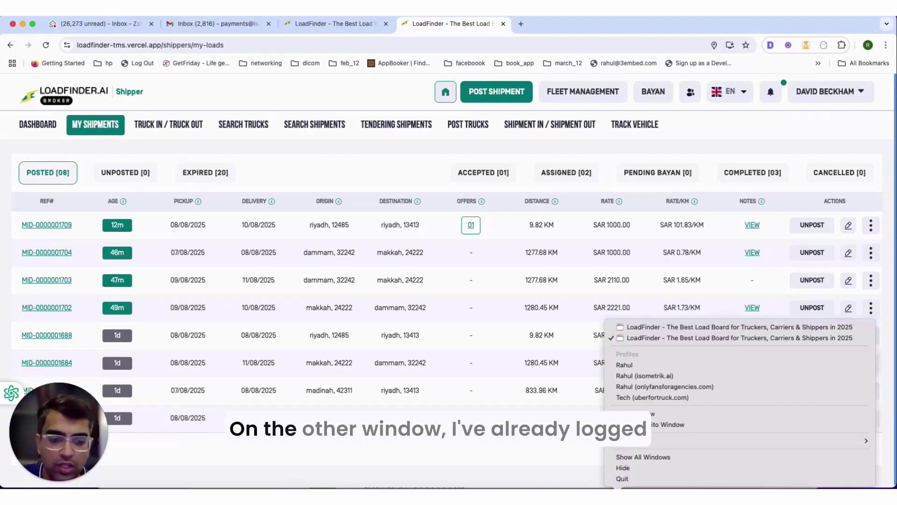
click(622, 327)
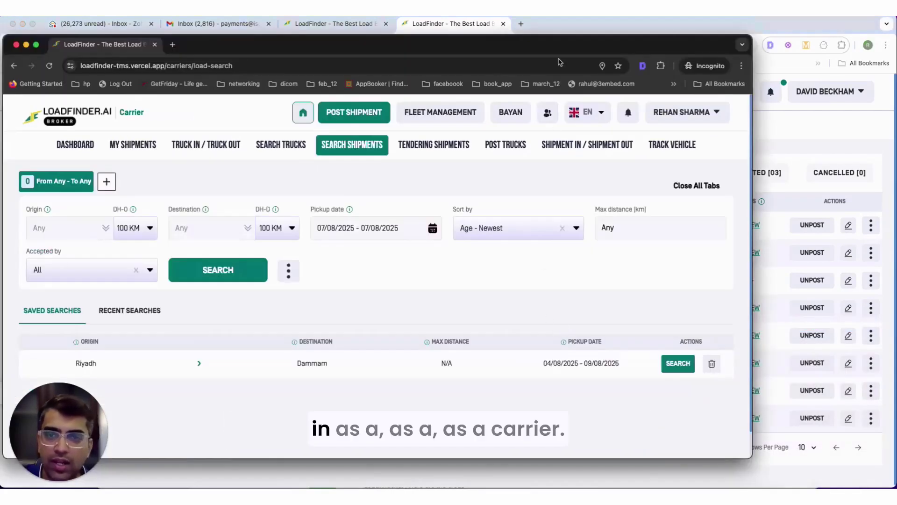
drag(488, 50, 578, 51)
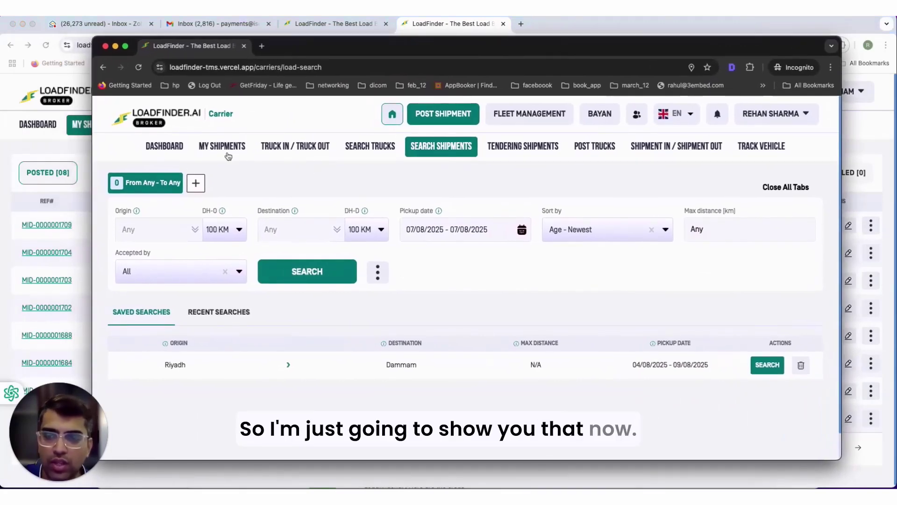
- Review the carrier dashboard's weekly stats and Carrier Insights, then go to Search Shipments
click(168, 146)
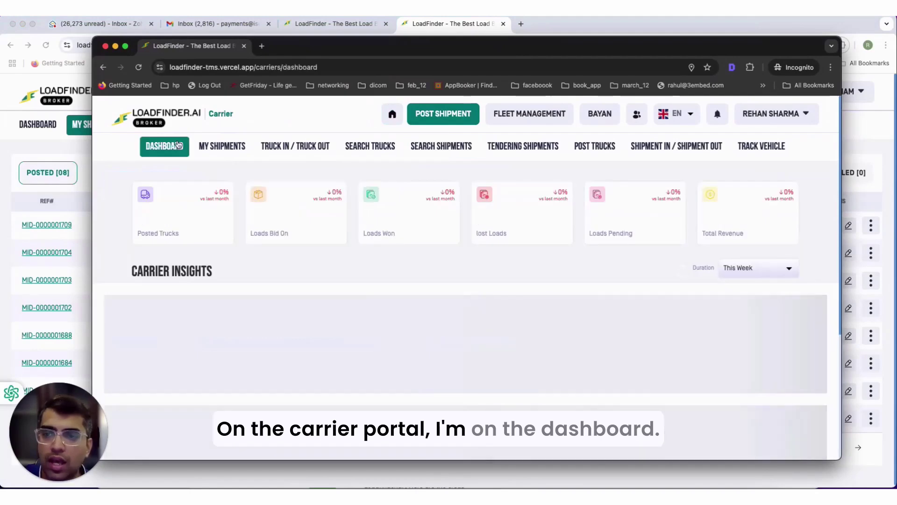
scroll(247, 238, down, 10)
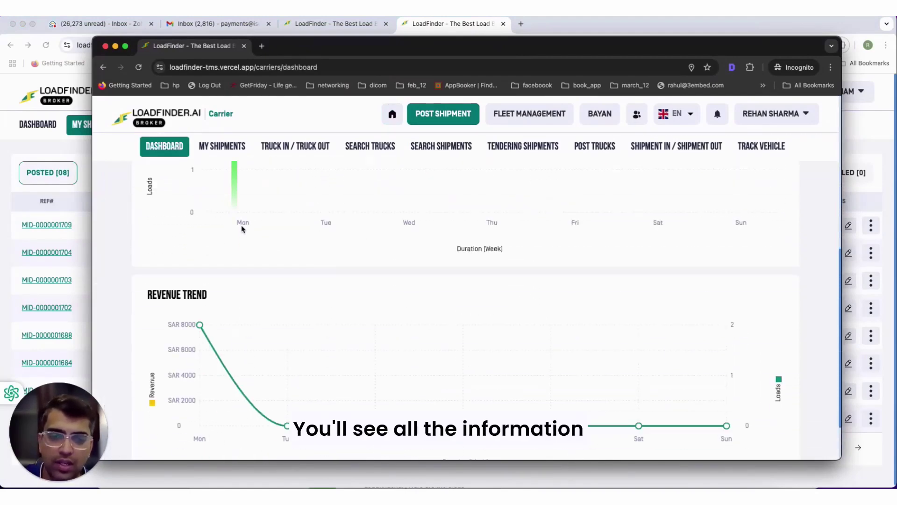
scroll(242, 232, up, 10)
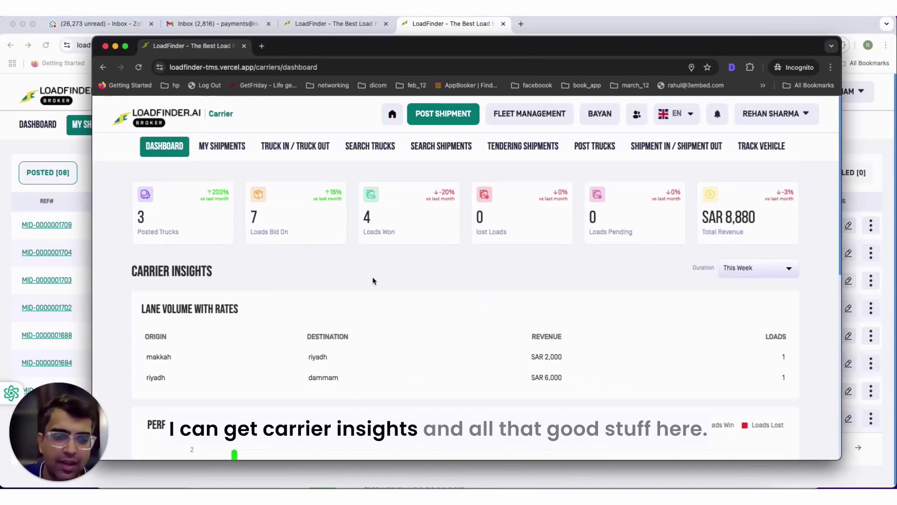
scroll(369, 279, down, 5)
scroll(365, 280, up, 4)
scroll(337, 234, up, 2)
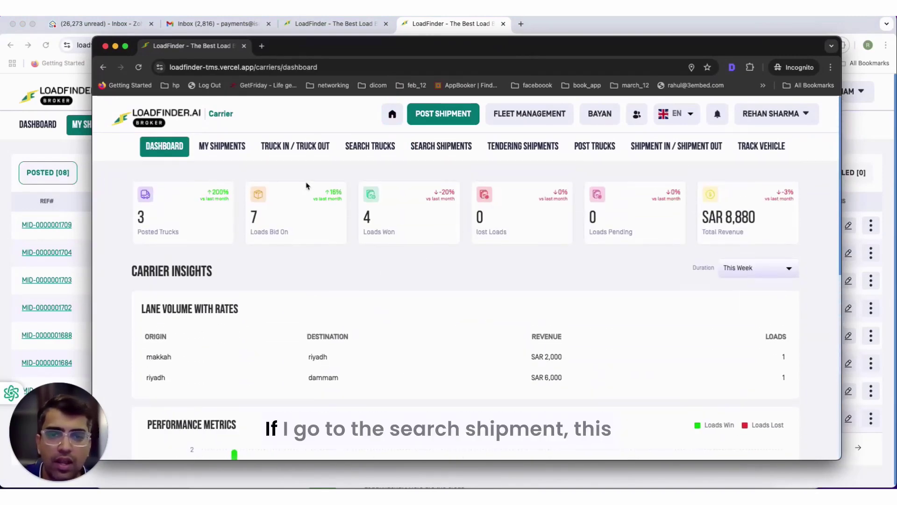
click(406, 148)
scroll(216, 240, down, 1)
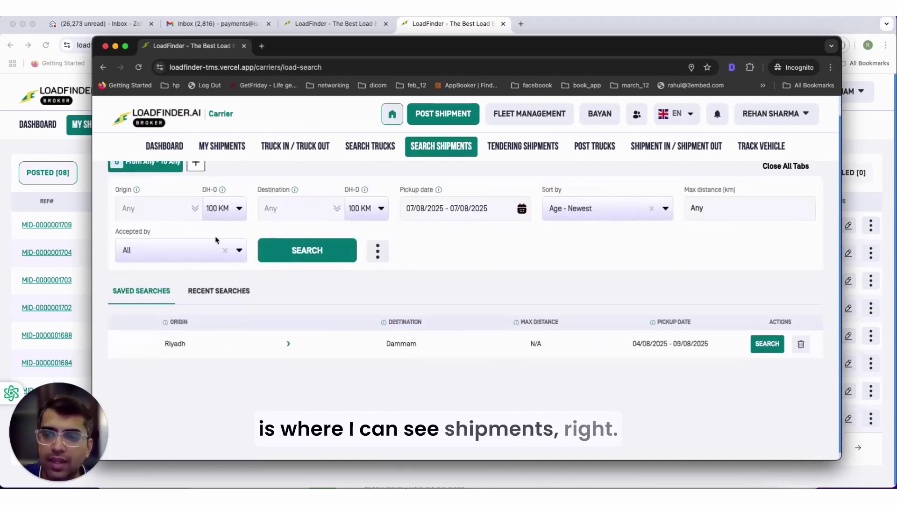
click(165, 208)
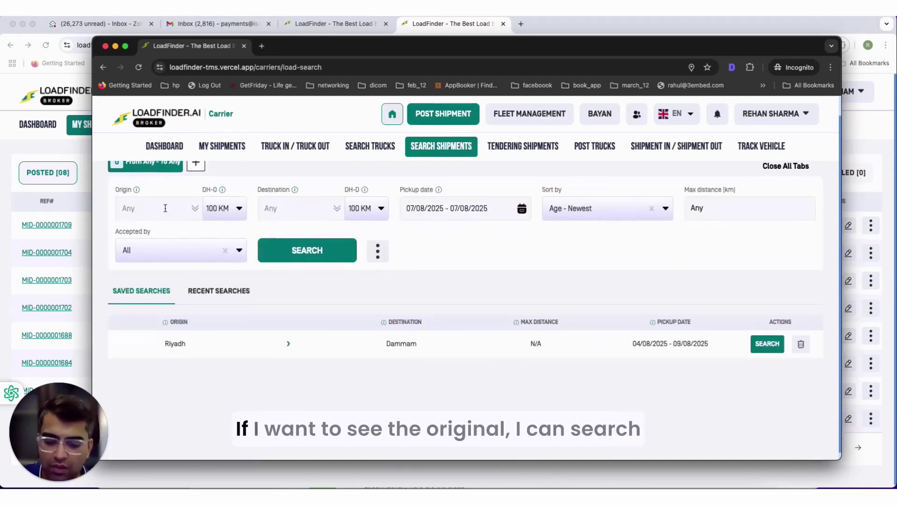
text(riya)
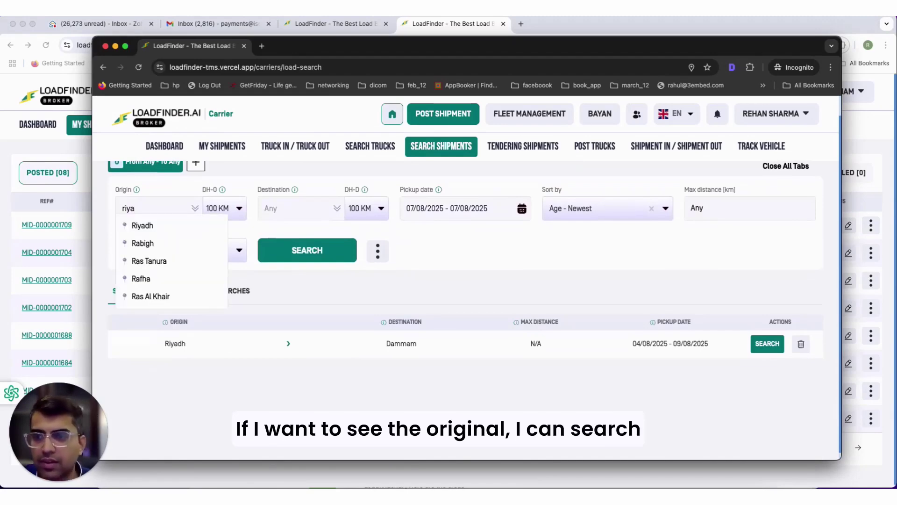
click(170, 225)
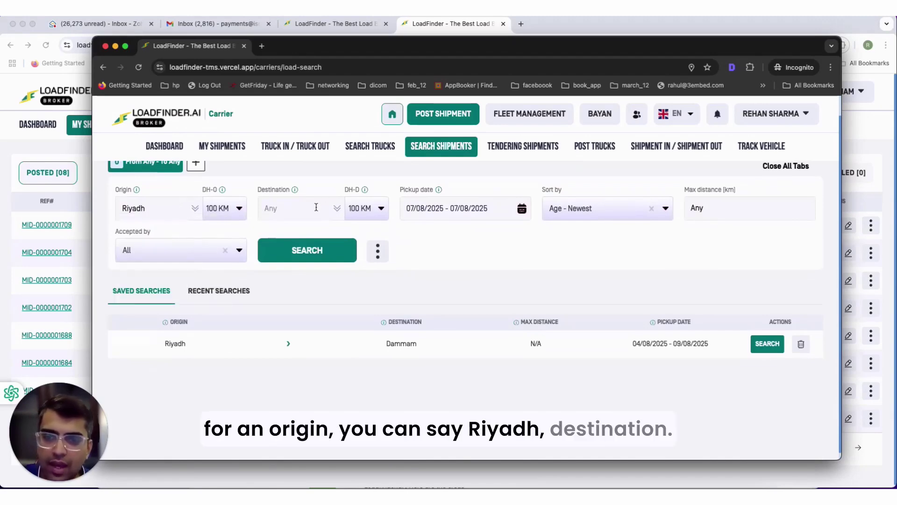
text(riyad)
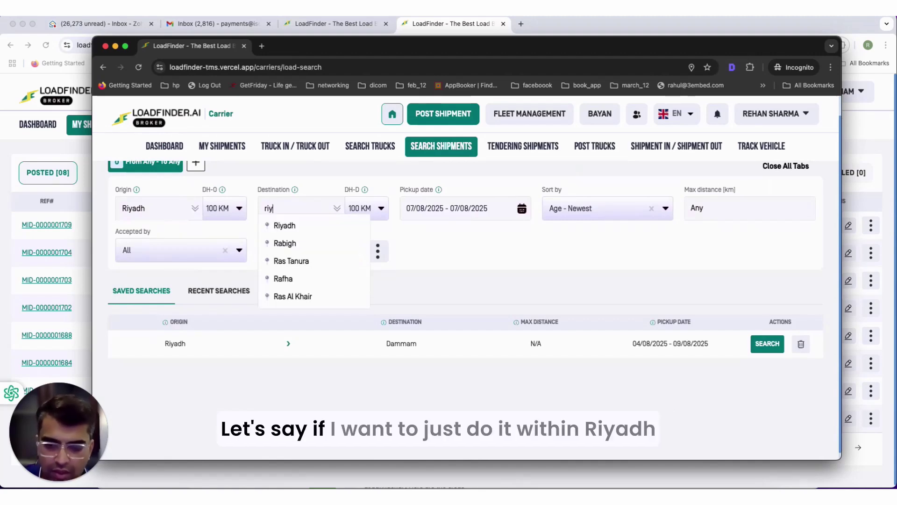
click(313, 225)
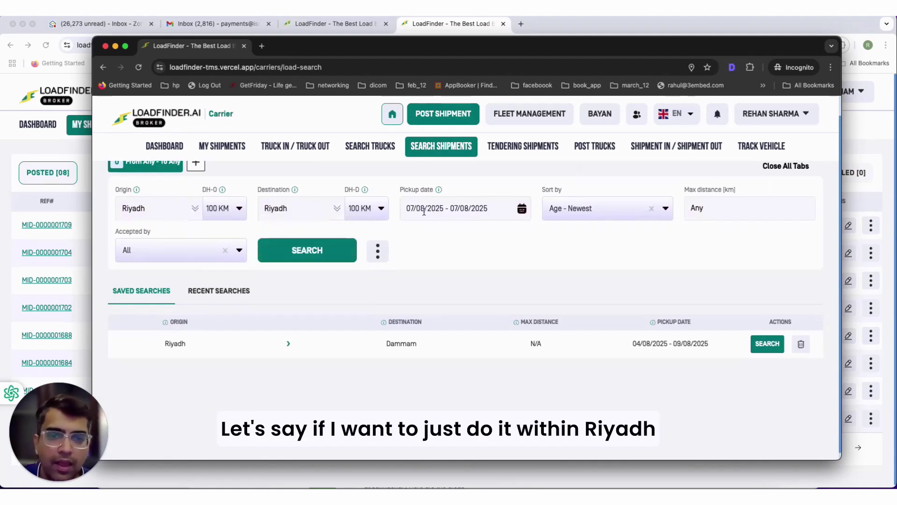
click(521, 209)
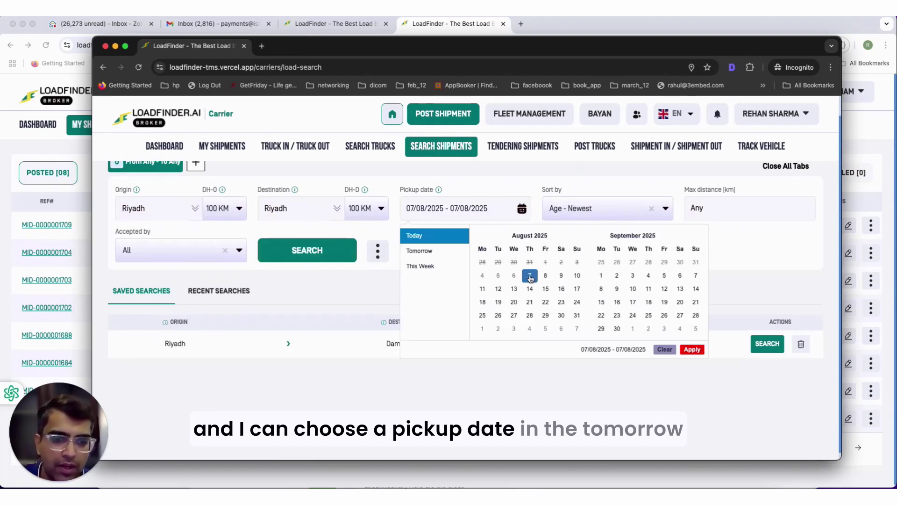
click(546, 276)
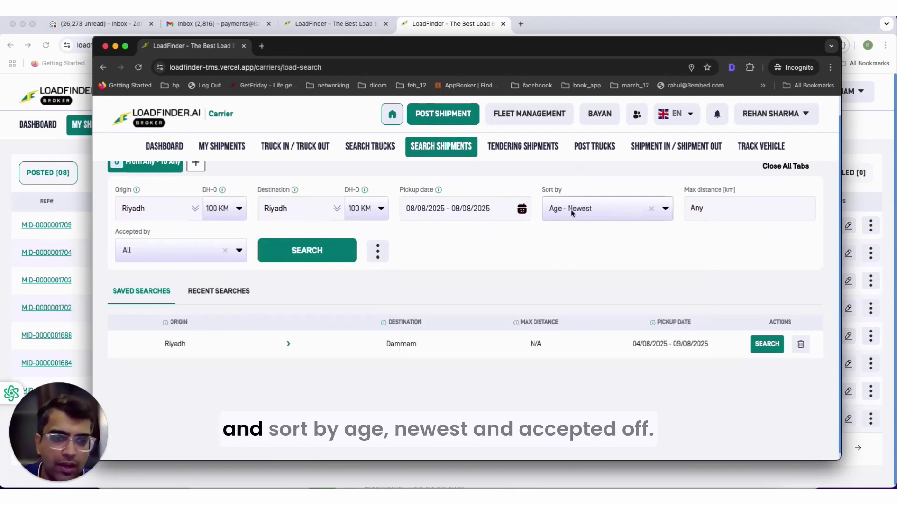
click(287, 252)
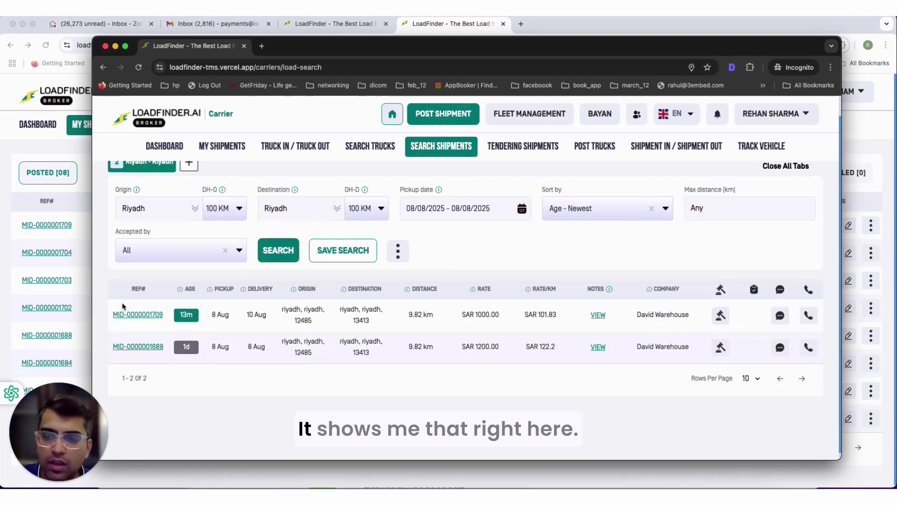
triple_click(114, 315)
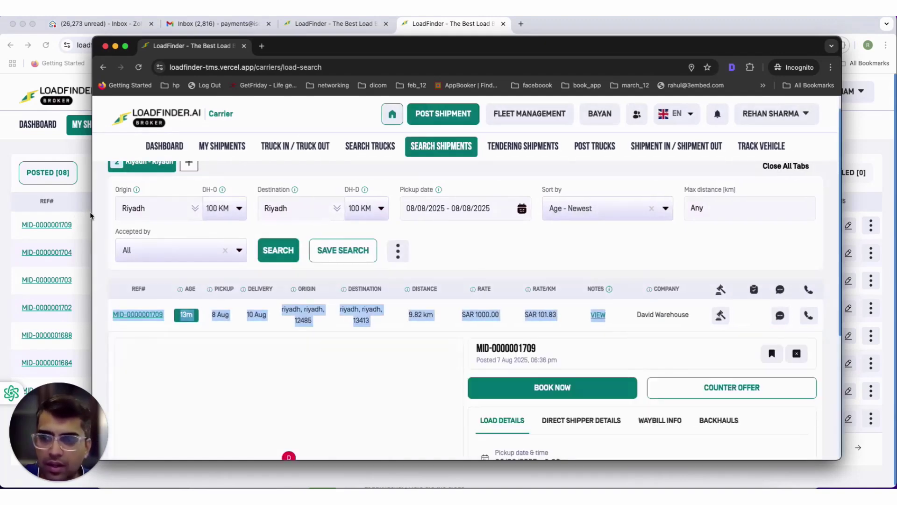
drag(92, 215, 1, 204)
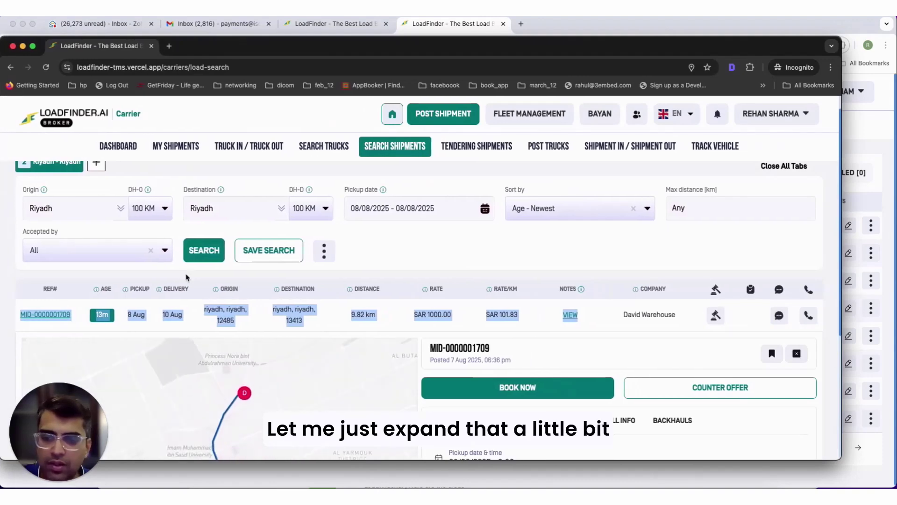
scroll(380, 322, down, 3)
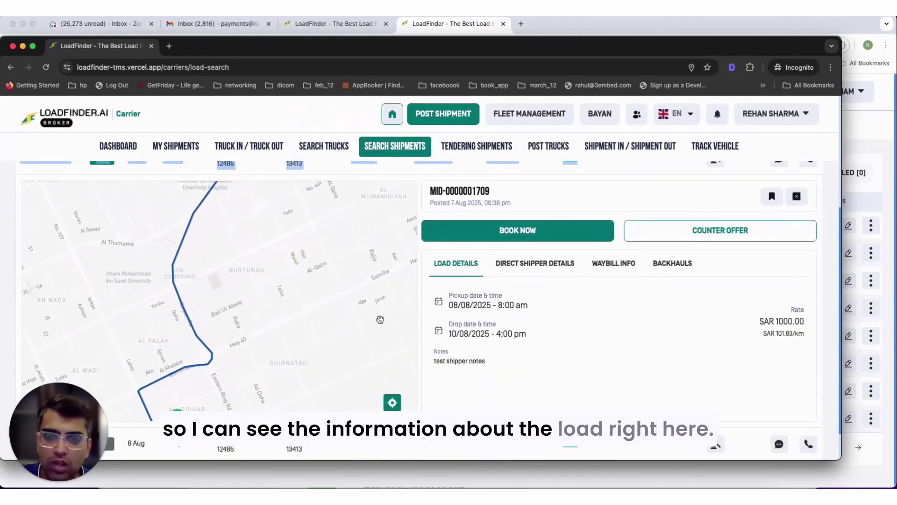
scroll(519, 332, down, 1)
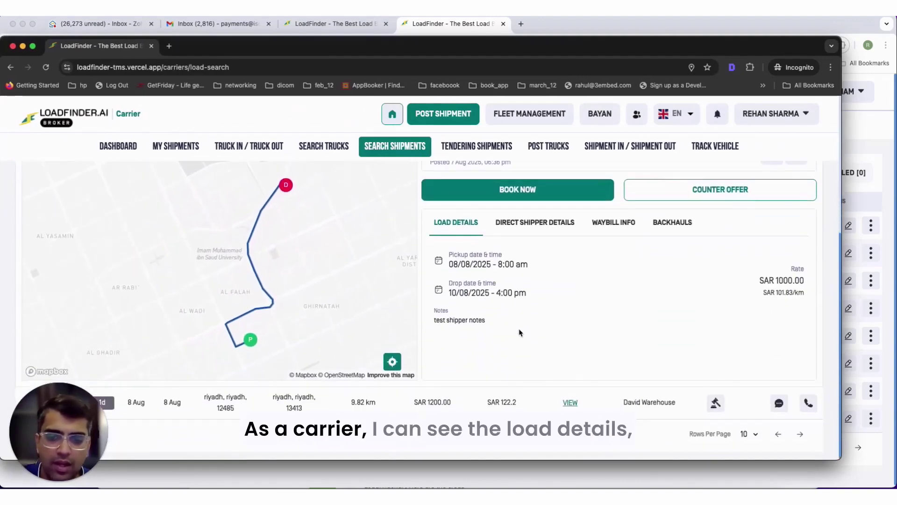
click(537, 223)
click(629, 226)
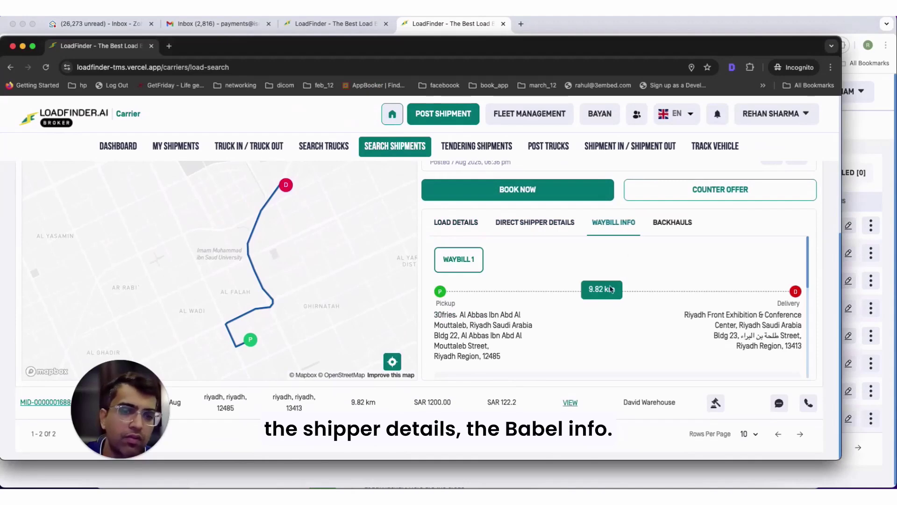
scroll(526, 320, down, 5)
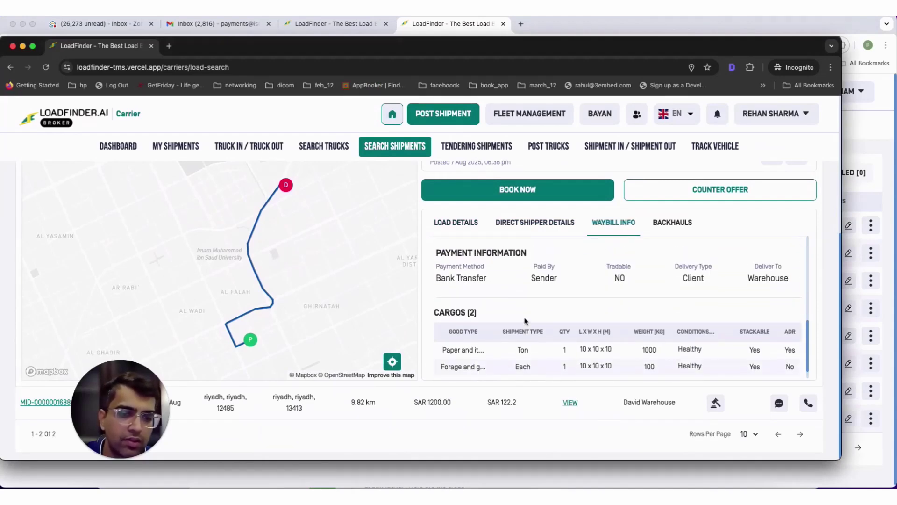
scroll(525, 320, up, 5)
click(656, 232)
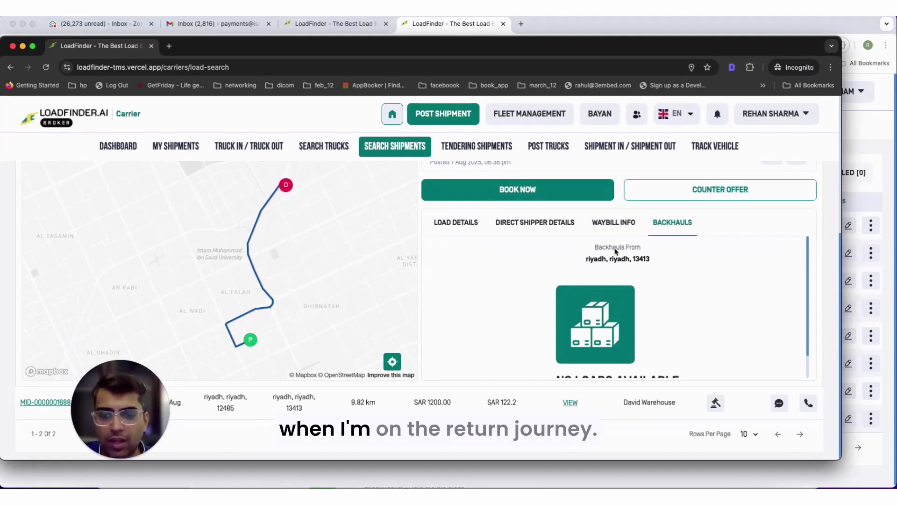
scroll(472, 249, up, 4)
scroll(654, 280, down, 1)
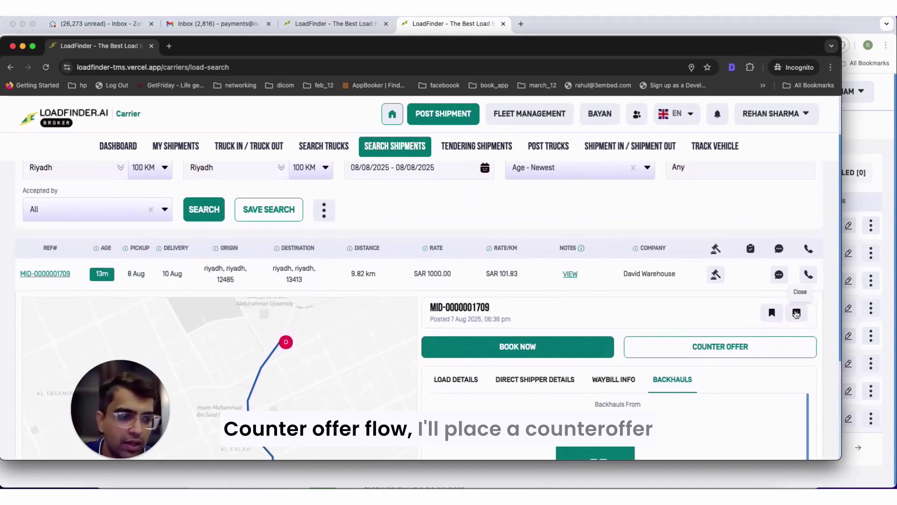
click(720, 346)
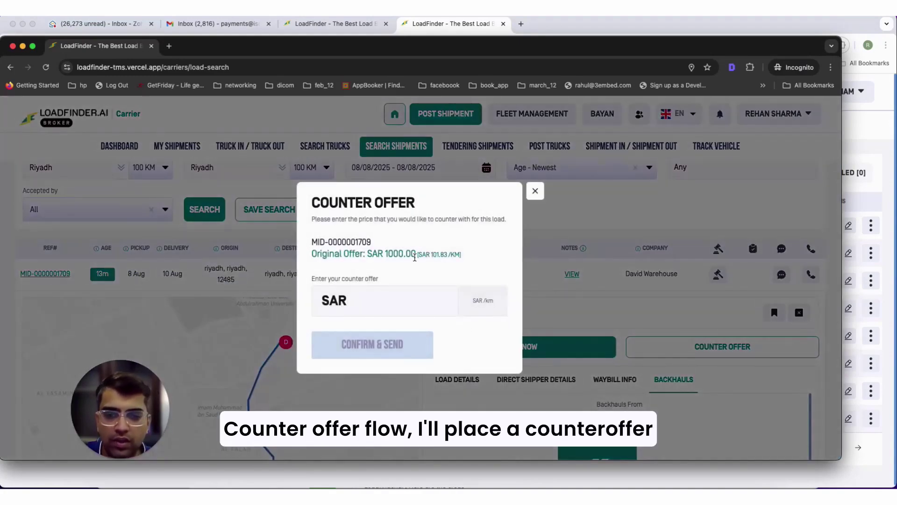
double_click(414, 255)
click(385, 301)
text(200)
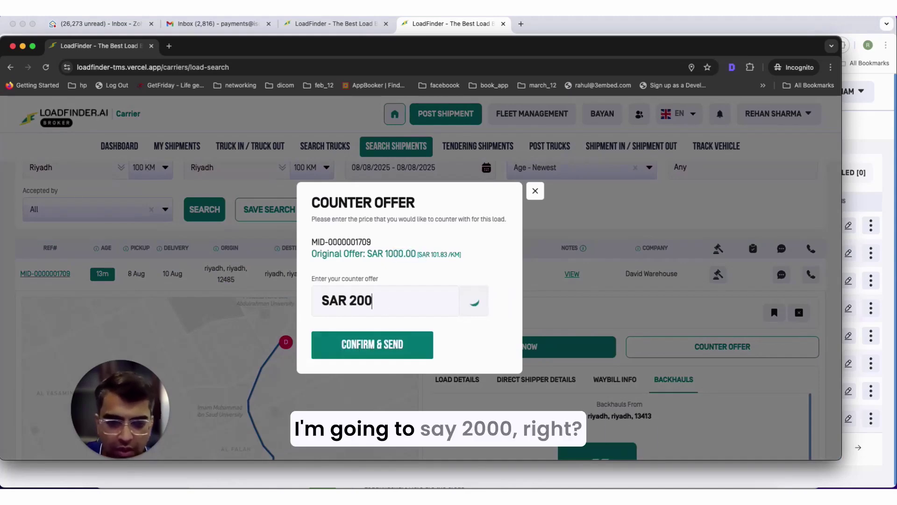
text(0)
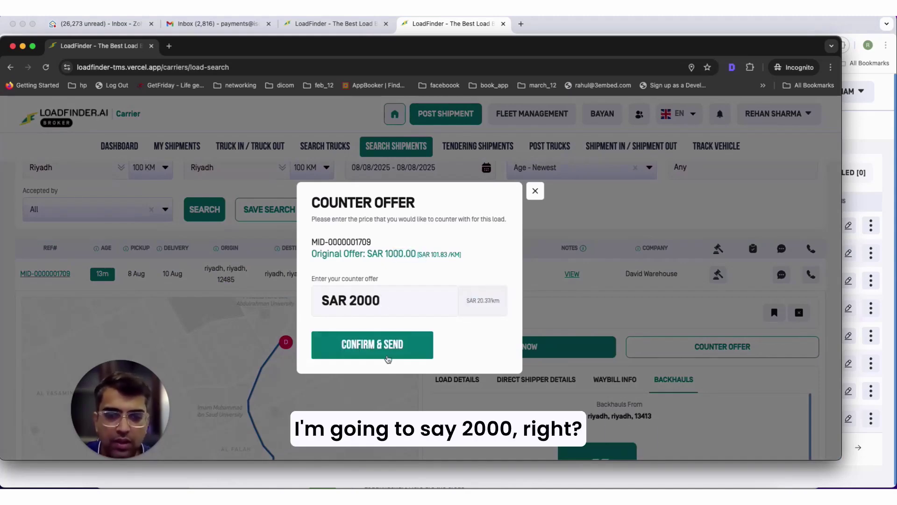
click(388, 358)
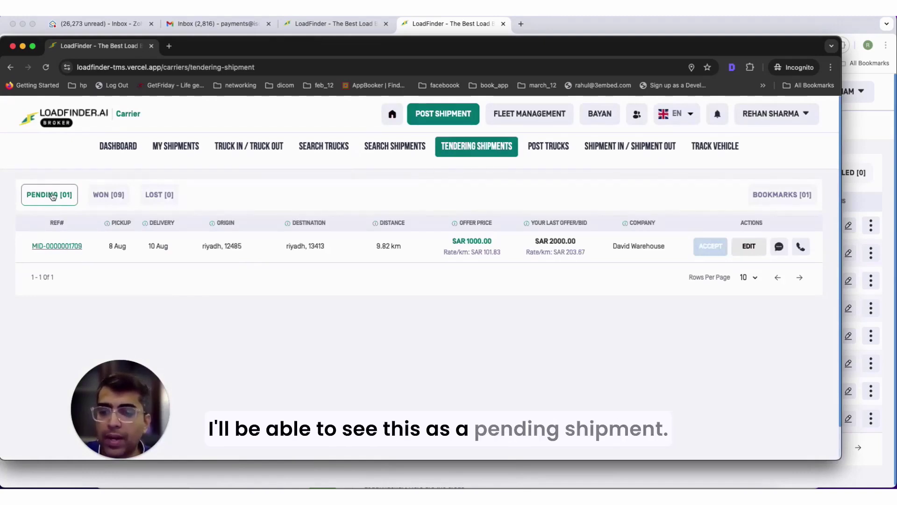
drag(127, 380, 68, 368)
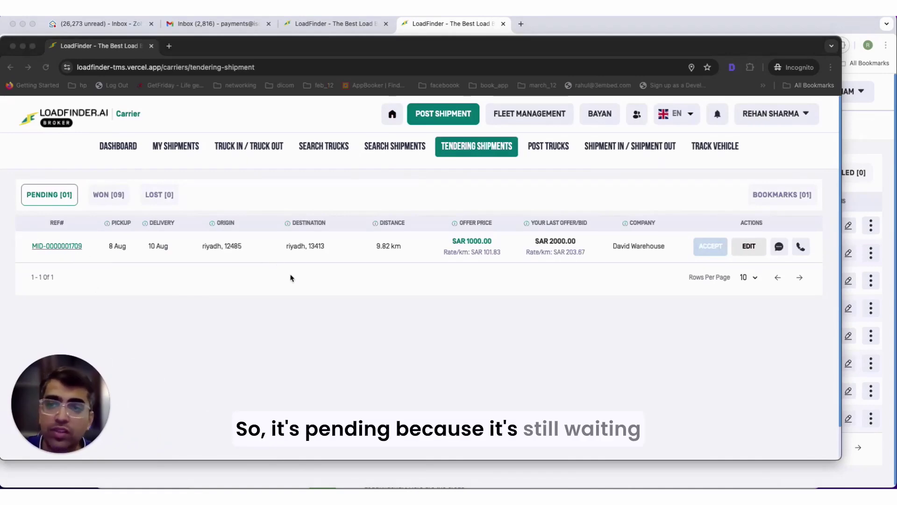
click(431, 27)
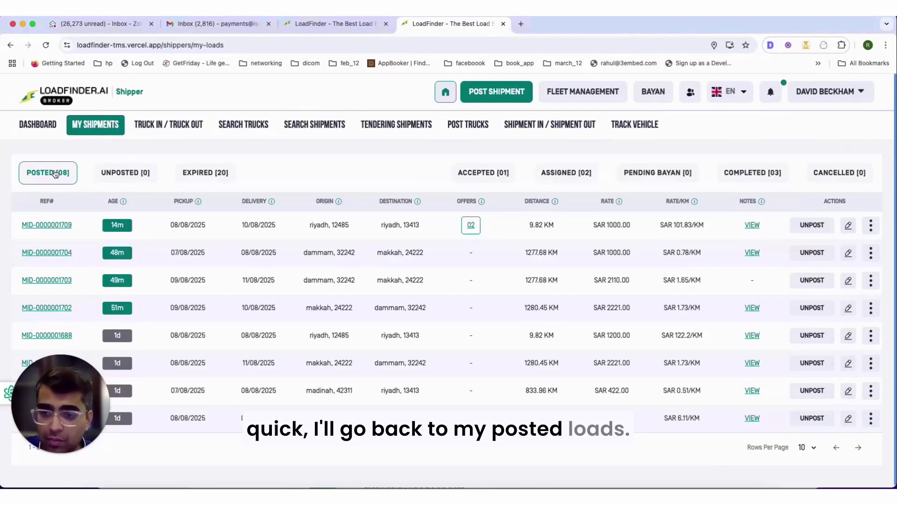
click(471, 225)
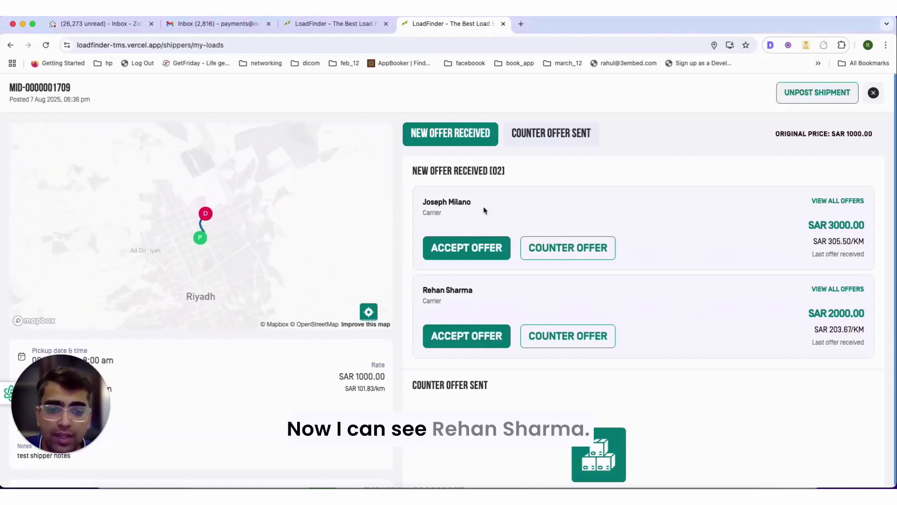
triple_click(481, 293)
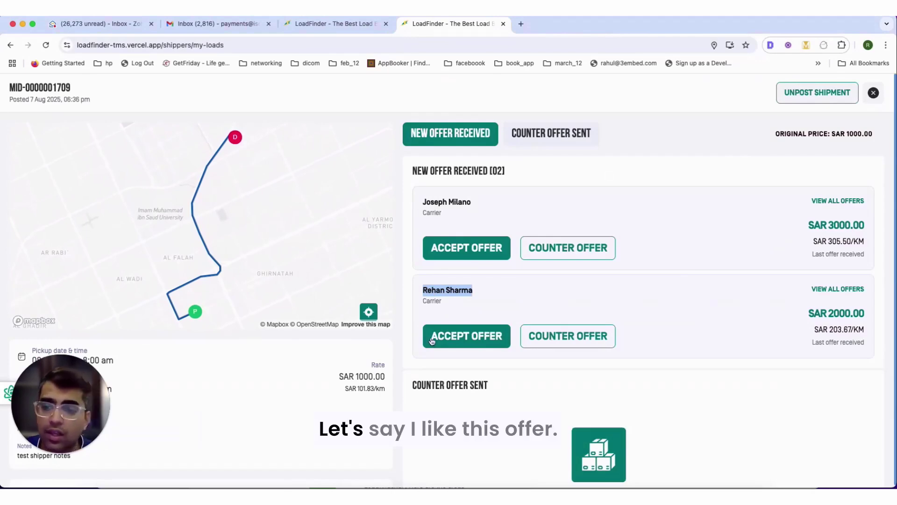
click(481, 339)
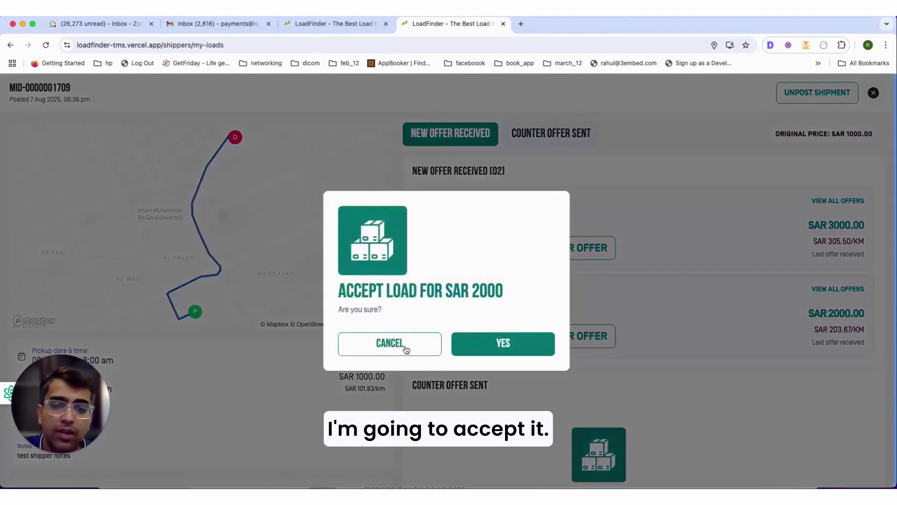
click(502, 356)
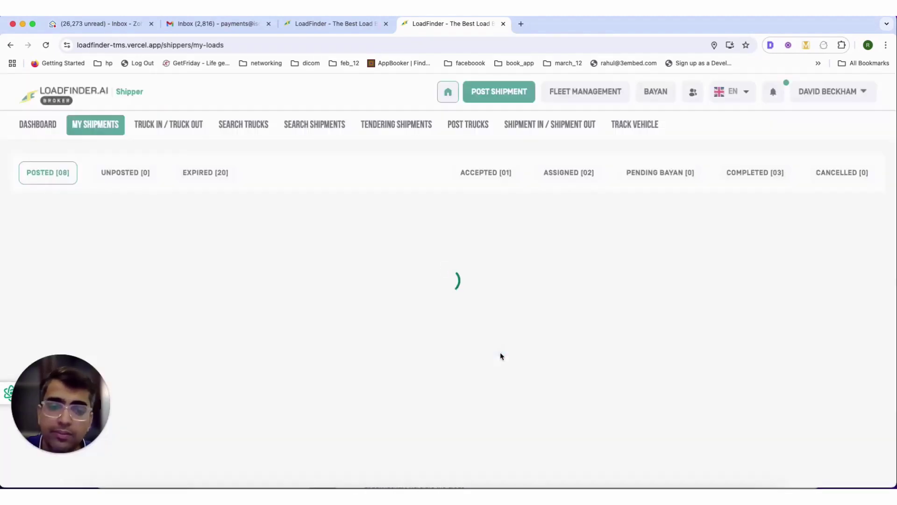
click(471, 225)
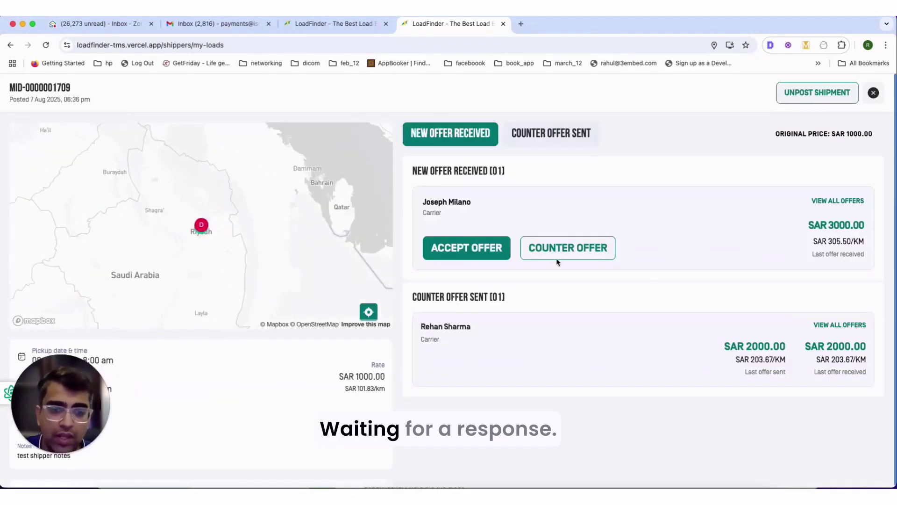
click(875, 93)
right_click(733, 496)
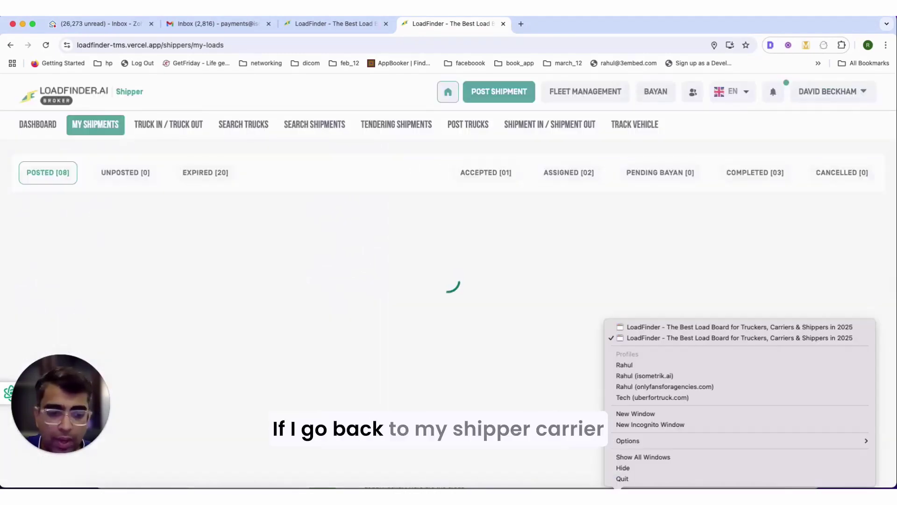
click(729, 325)
drag(446, 50, 443, 50)
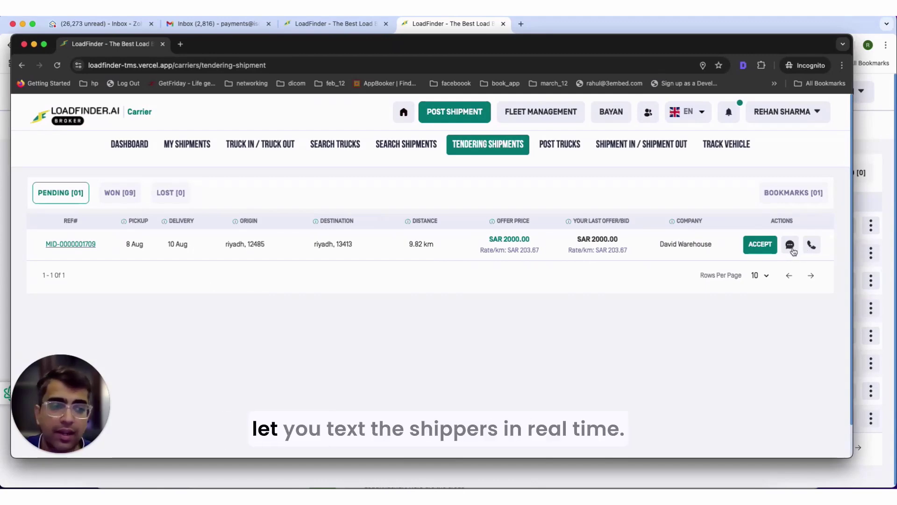
click(769, 252)
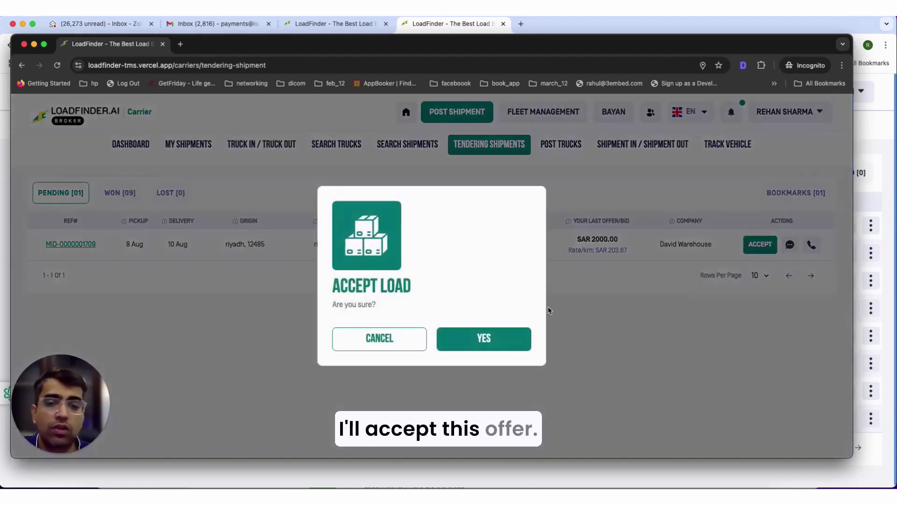
click(503, 347)
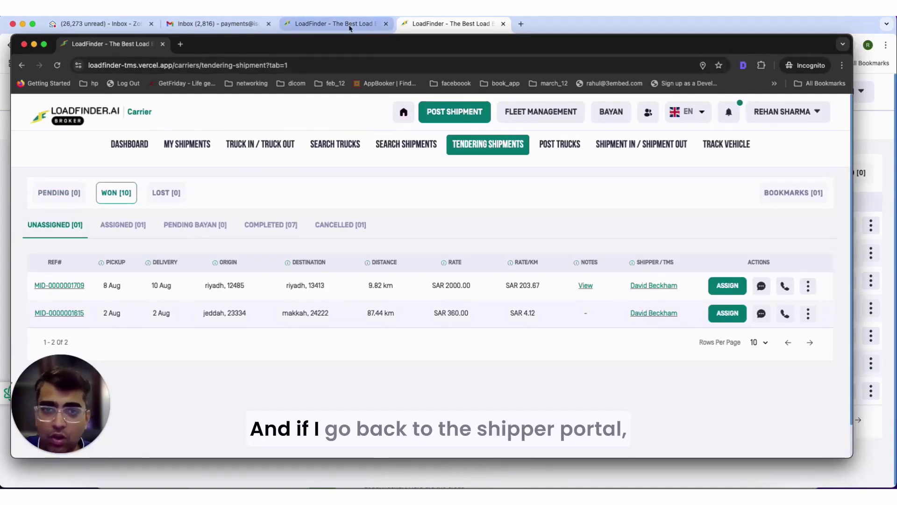
click(486, 24)
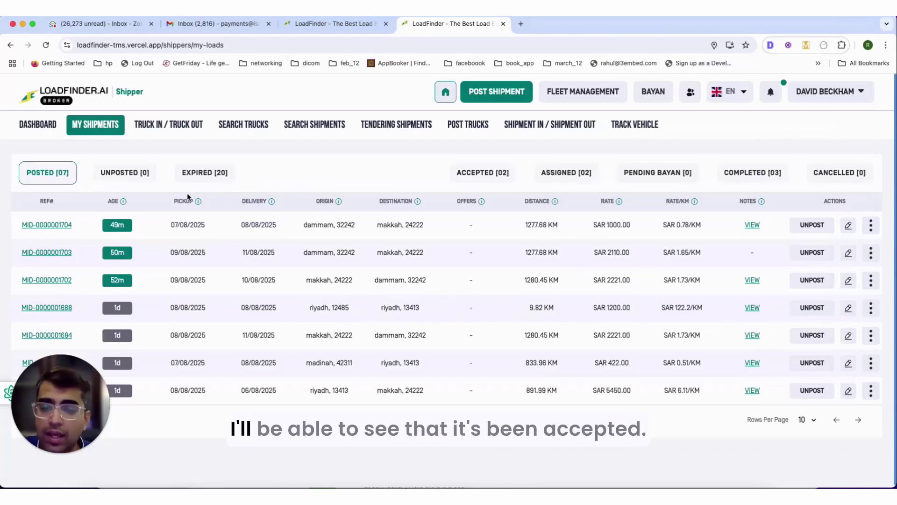
click(498, 171)
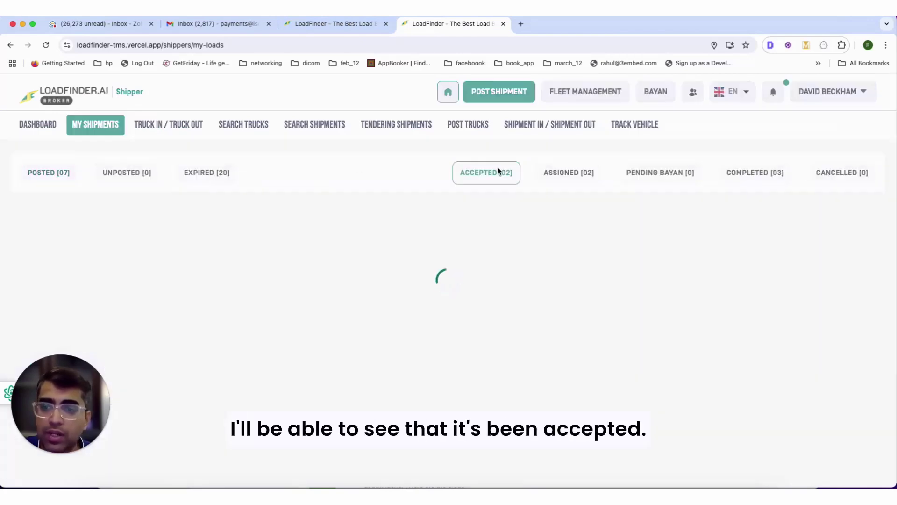
drag(189, 225, 778, 235)
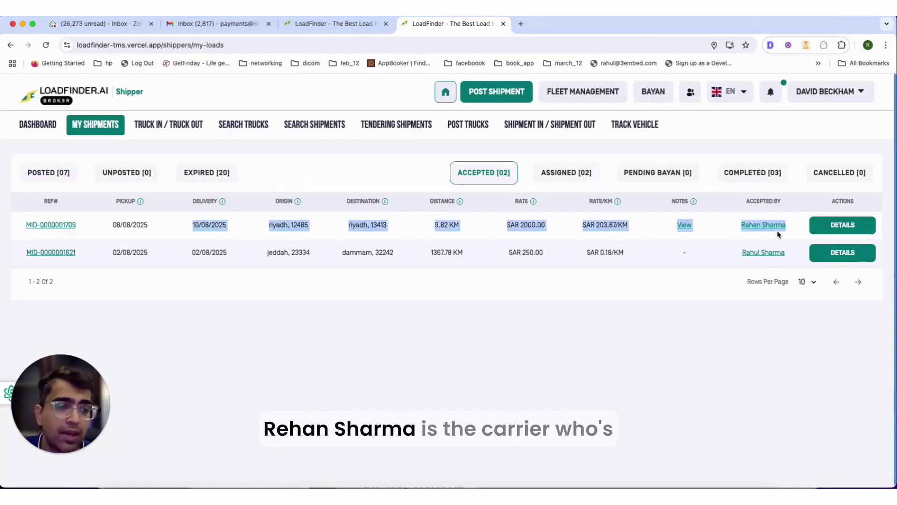
click(816, 225)
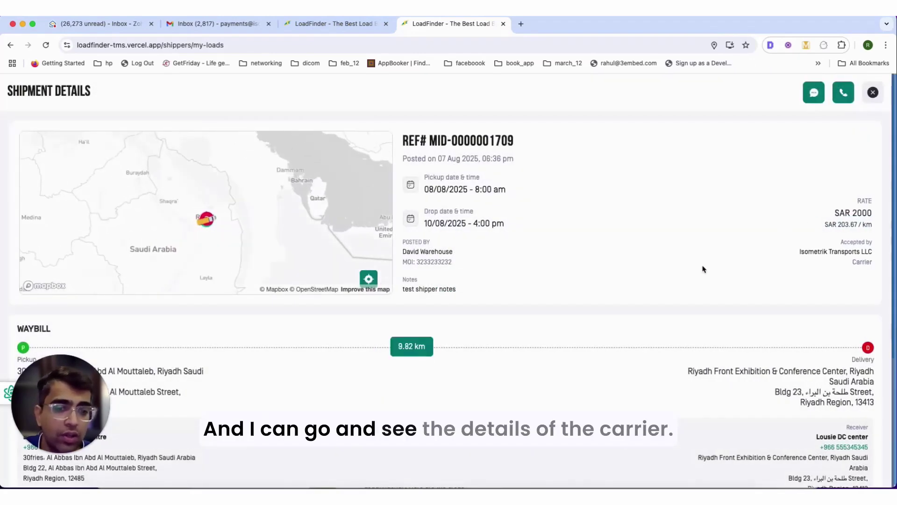
scroll(599, 294, down, 5)
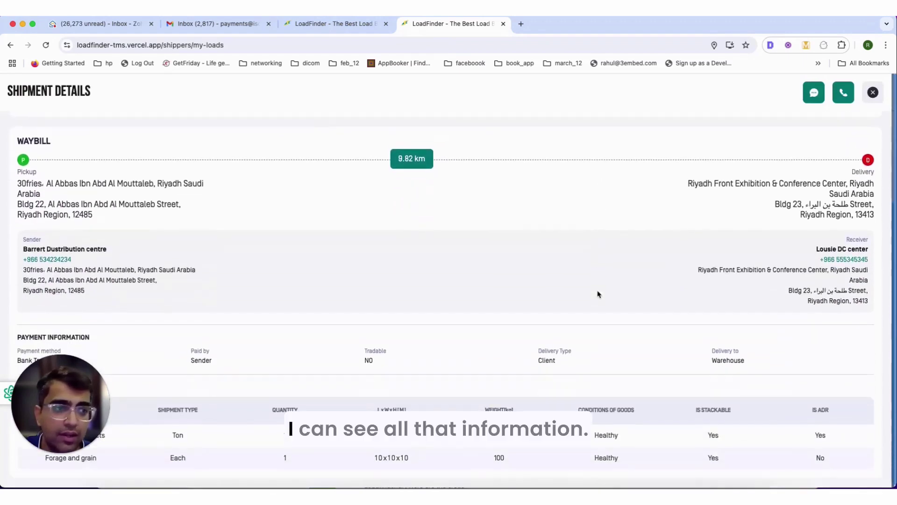
scroll(599, 294, up, 5)
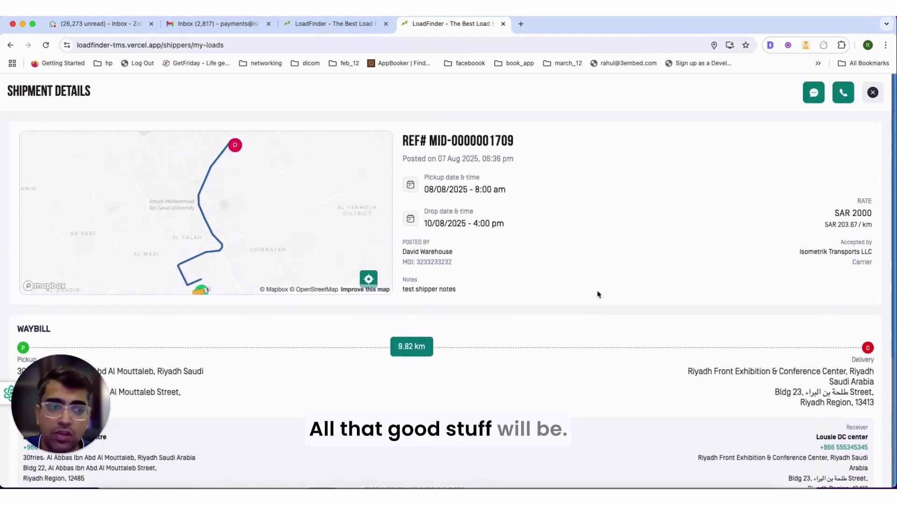
key(Escape)
right_click(617, 496)
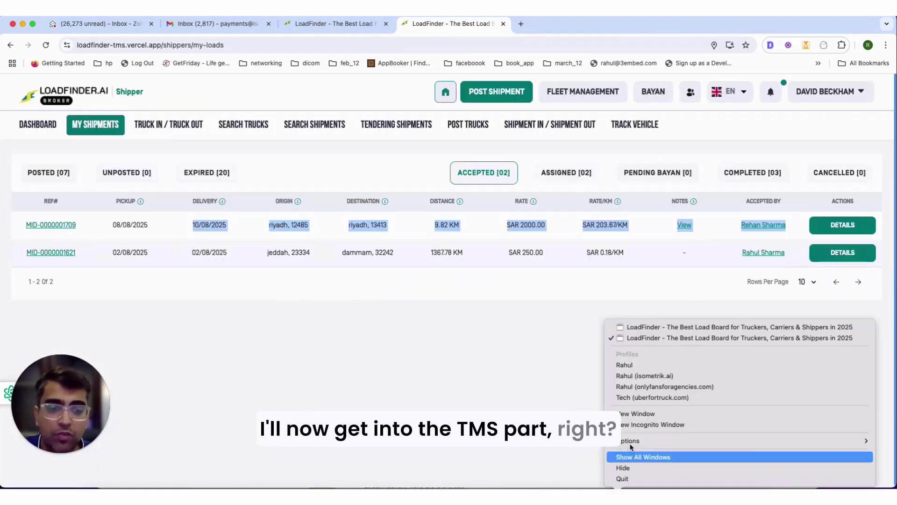
- Bring the carrier's incognito window forward, enlarge it wider and taller, and open Fleet Management
click(659, 326)
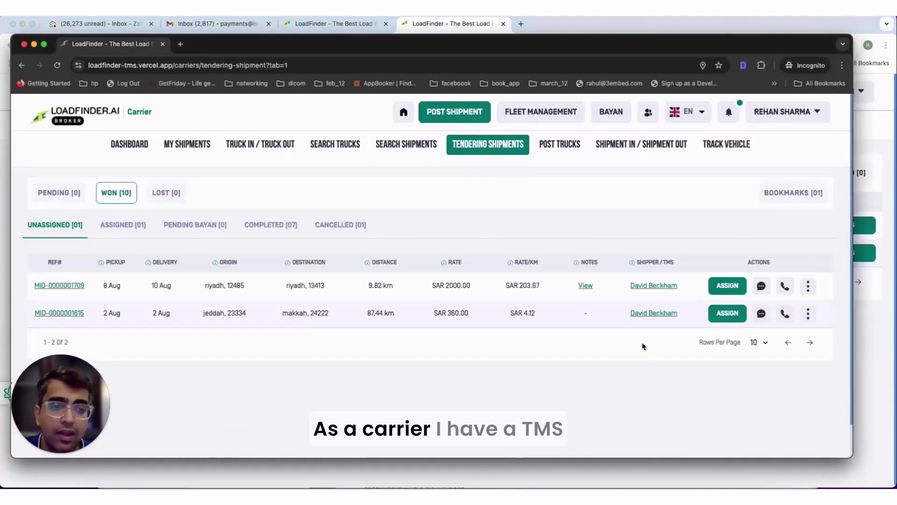
drag(852, 110, 894, 110)
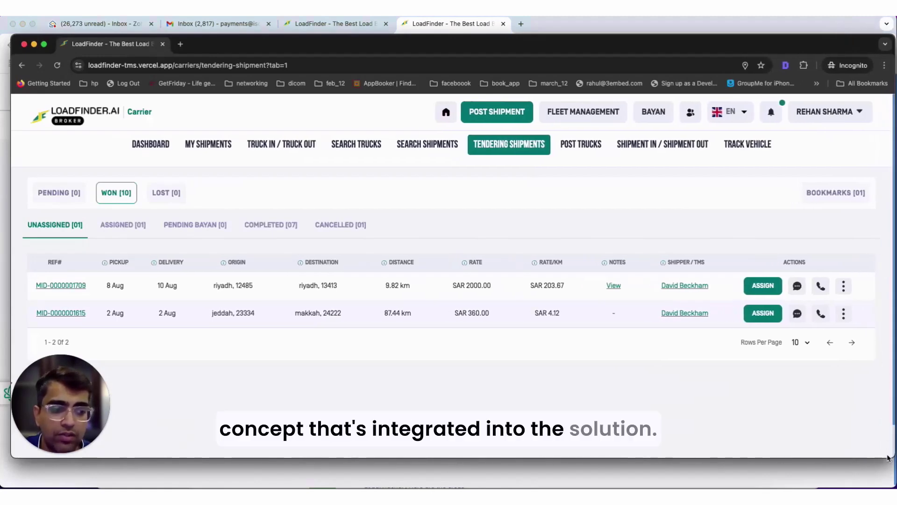
drag(891, 457, 887, 481)
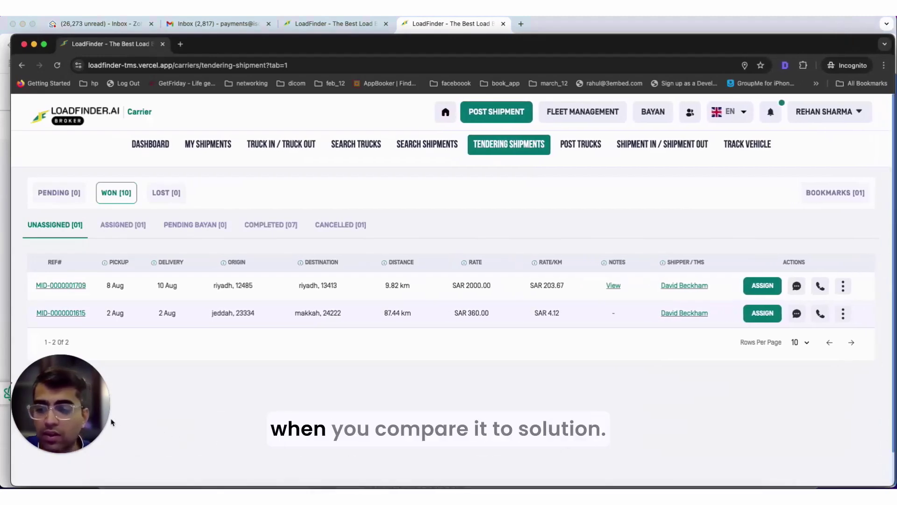
click(101, 438)
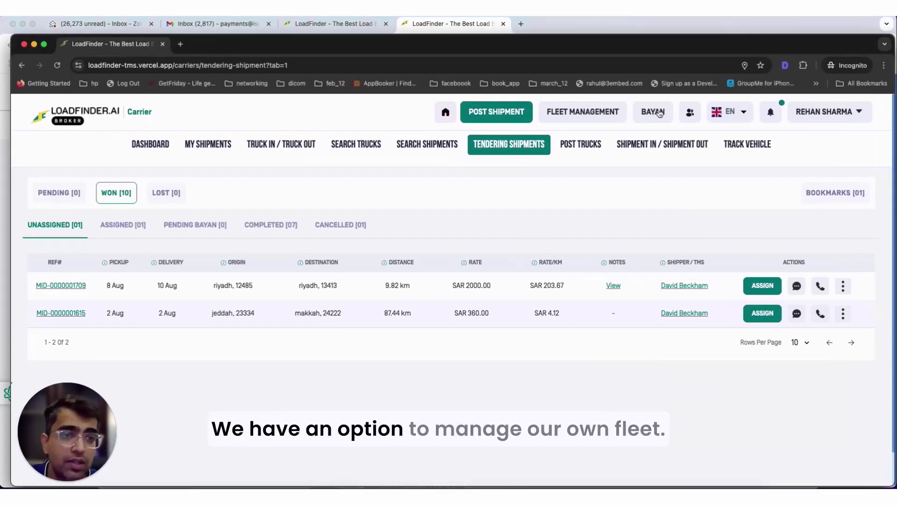
click(614, 112)
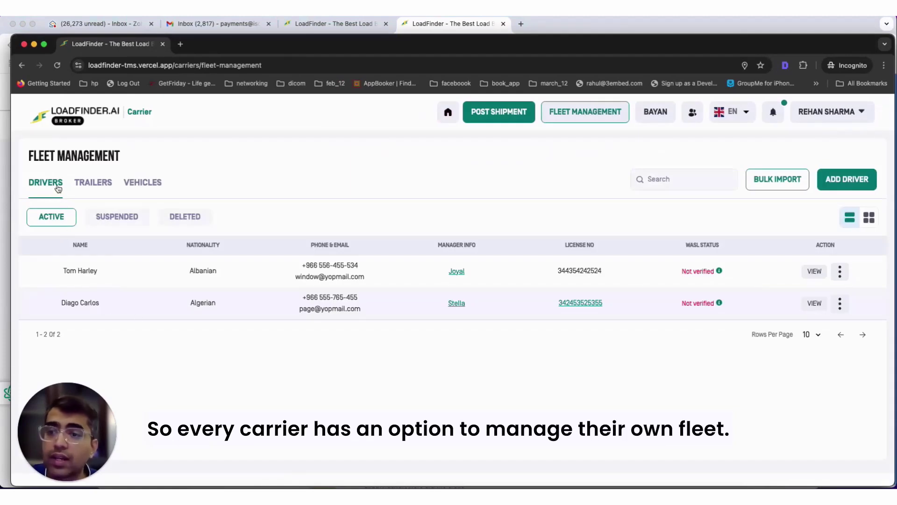
- Browse the fleet's Trailers and Vehicles, looking over the Add Vehicle form without saving
click(94, 182)
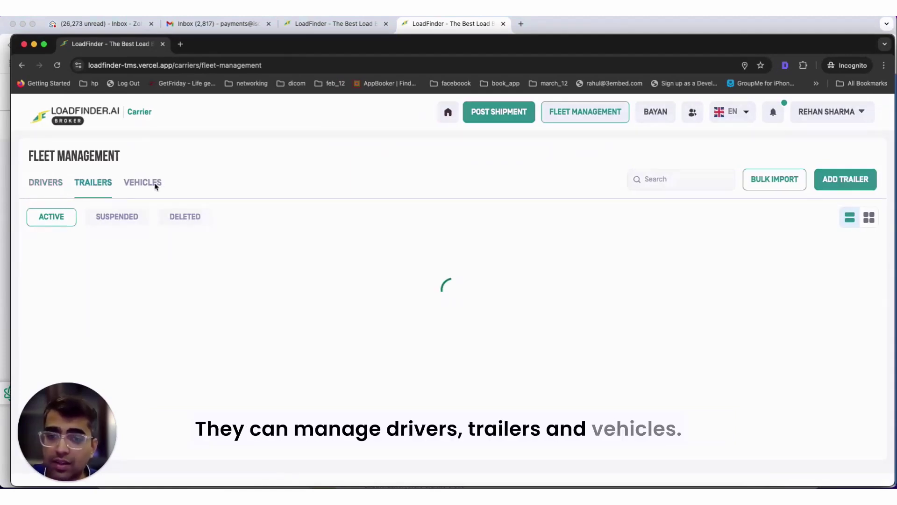
click(154, 185)
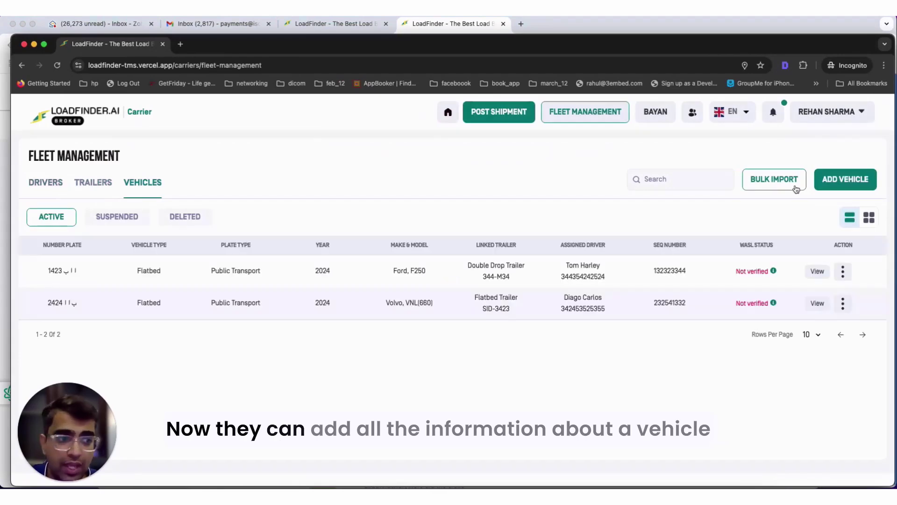
click(841, 180)
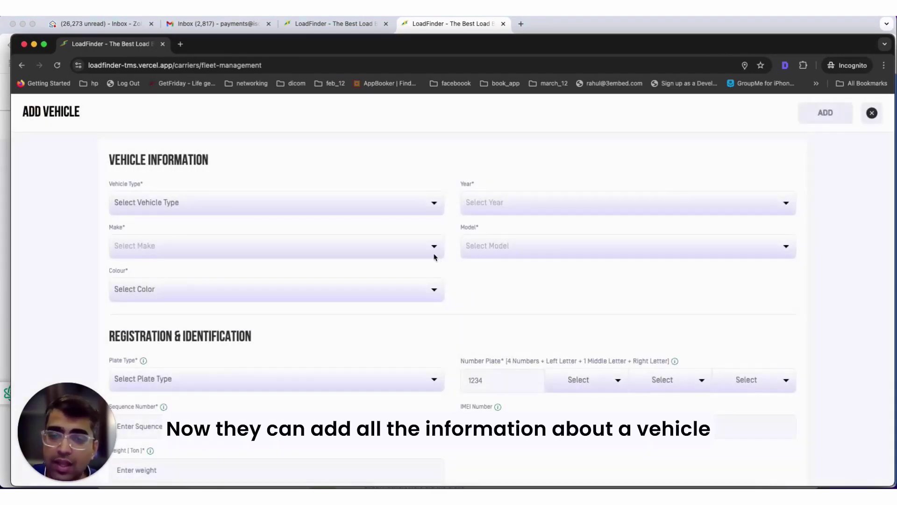
scroll(626, 322, down, 5)
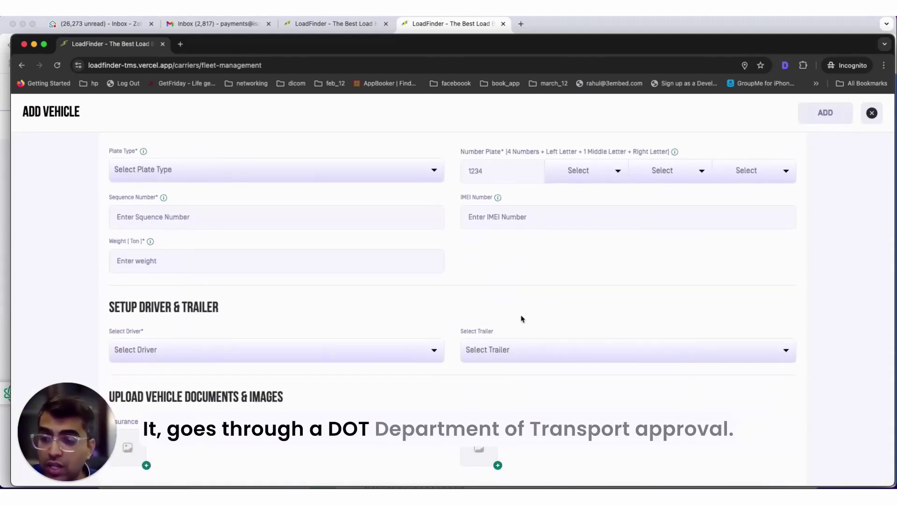
key(Escape)
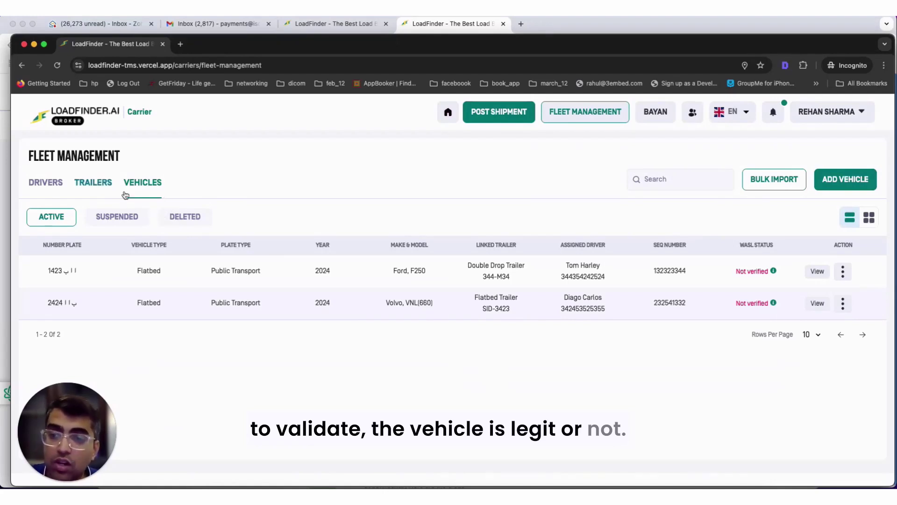
- Switch to the Drivers tab and scroll through the Add Driver form, closing it unsaved
click(51, 187)
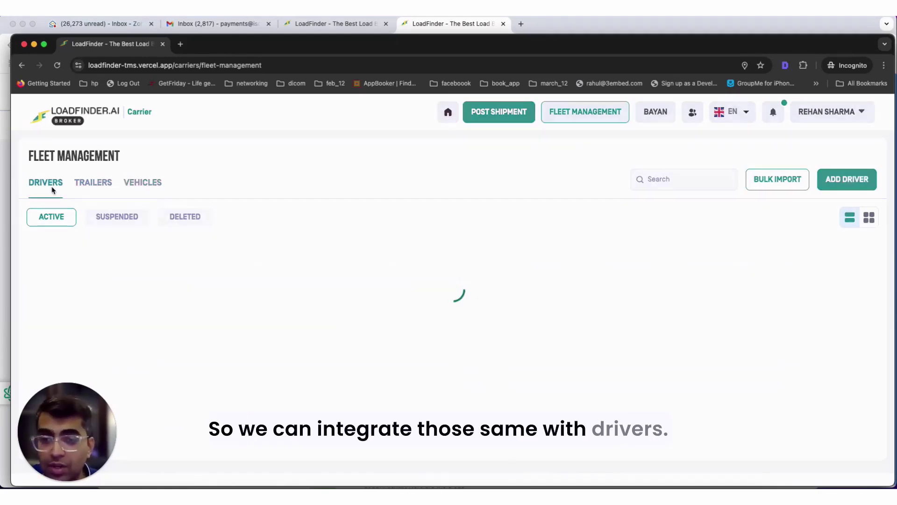
click(825, 186)
scroll(426, 286, down, 3)
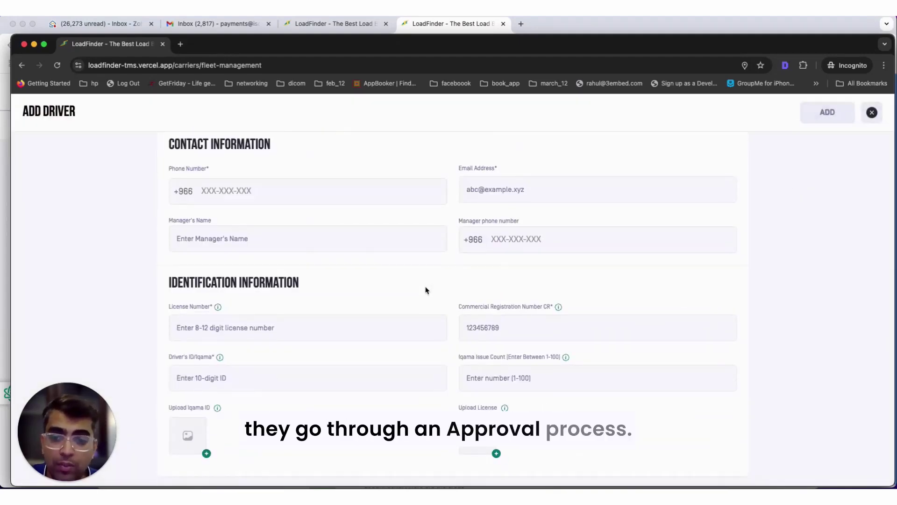
scroll(426, 288, up, 2)
scroll(419, 292, down, 2)
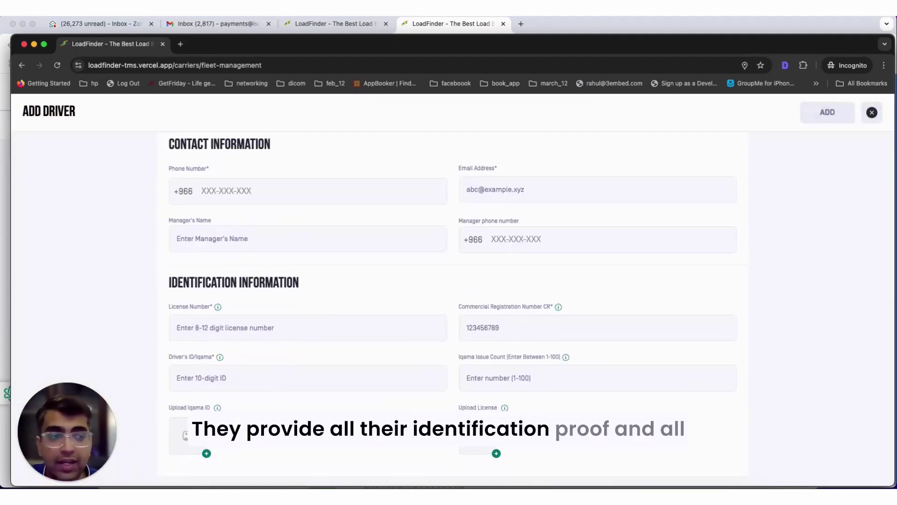
scroll(871, 170, up, 3)
click(872, 113)
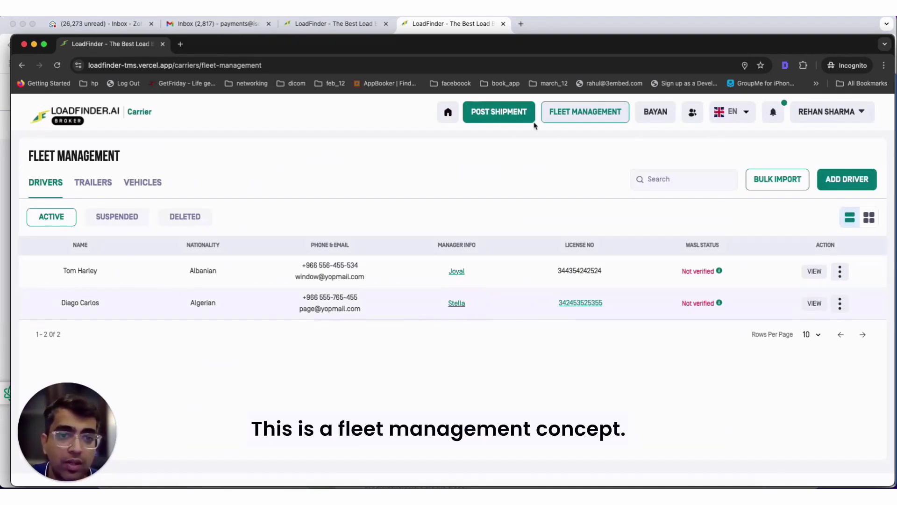
- From the carrier home page, open tendering shipments and show the won loads
click(447, 117)
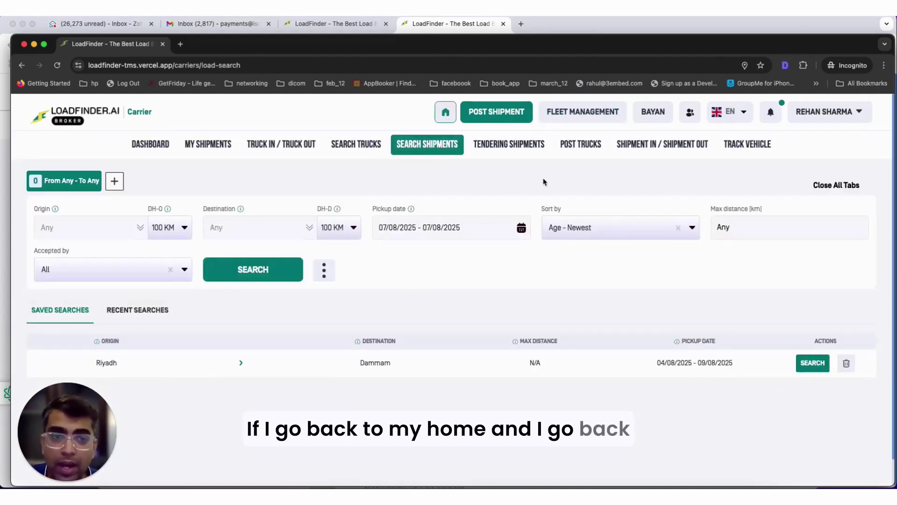
click(522, 149)
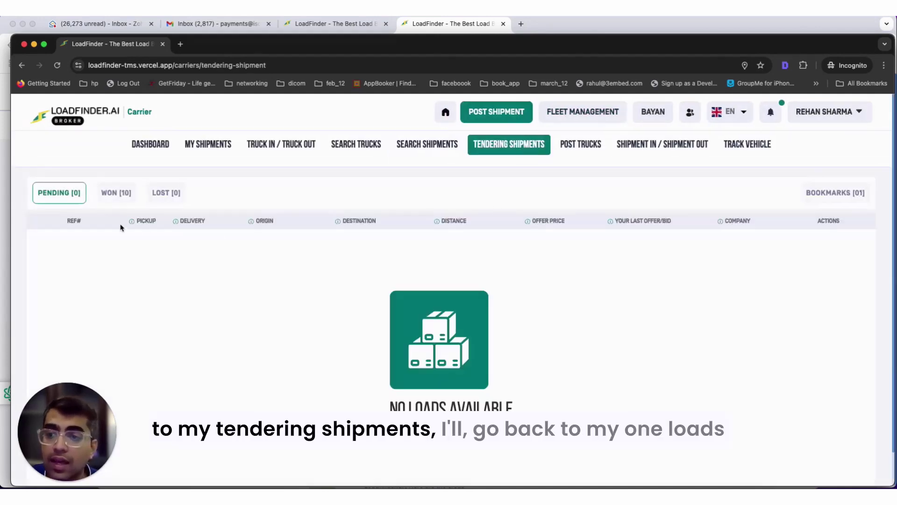
click(109, 193)
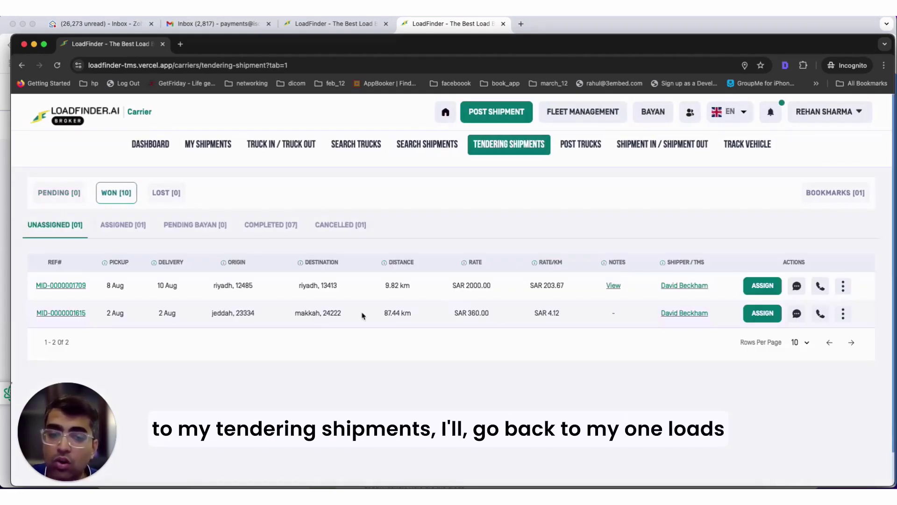
click(762, 286)
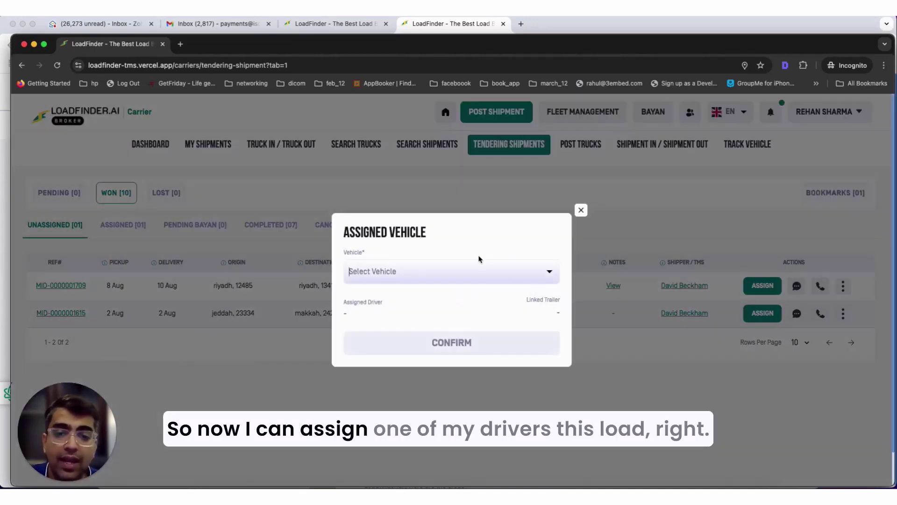
click(442, 279)
click(396, 297)
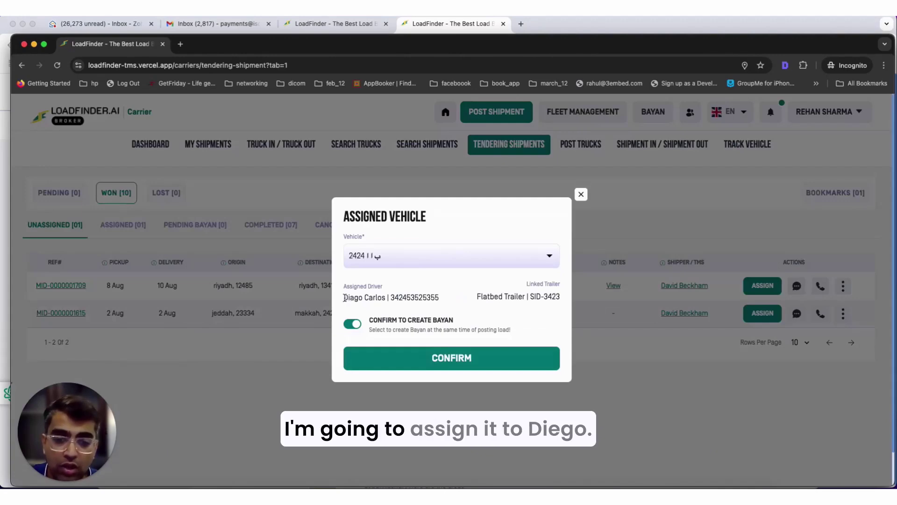
drag(345, 297, 440, 298)
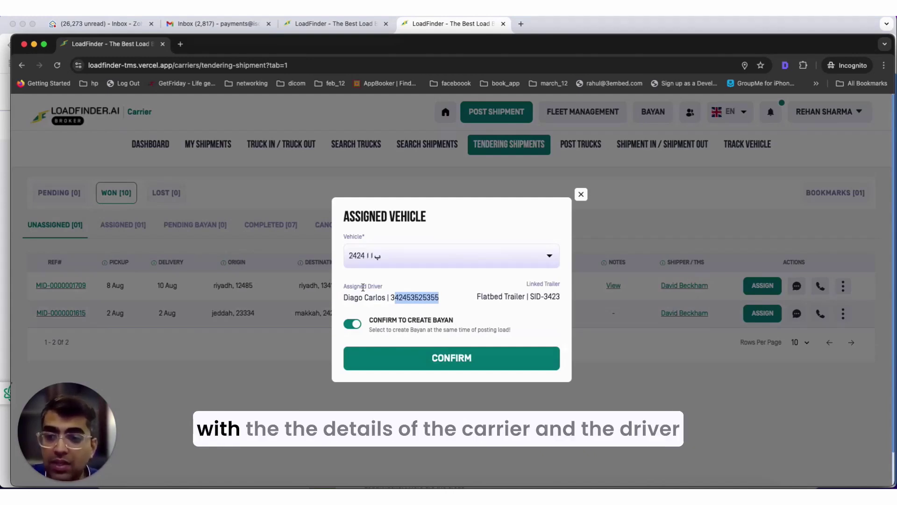
drag(398, 290, 391, 295)
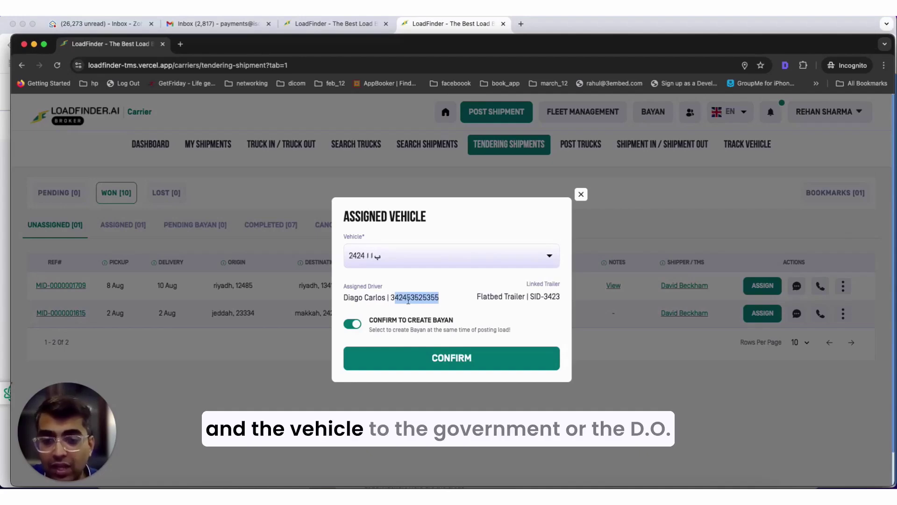
click(436, 359)
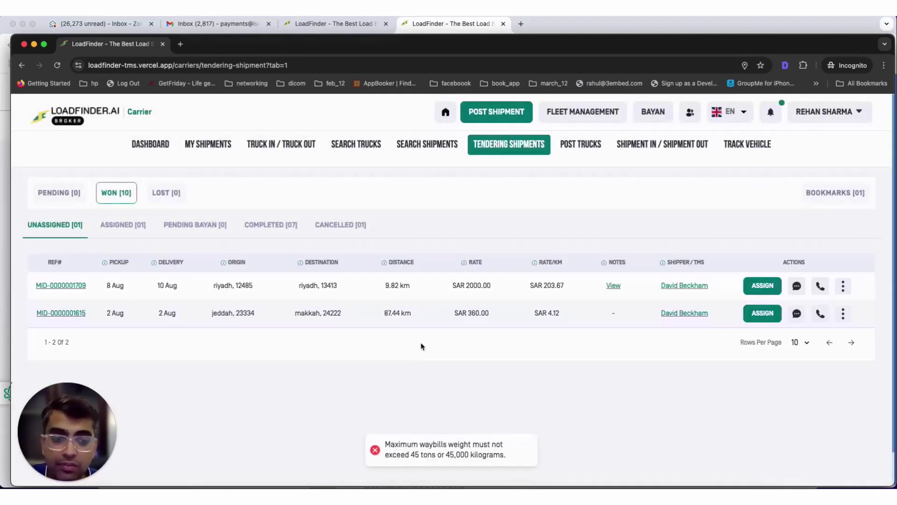
click(762, 288)
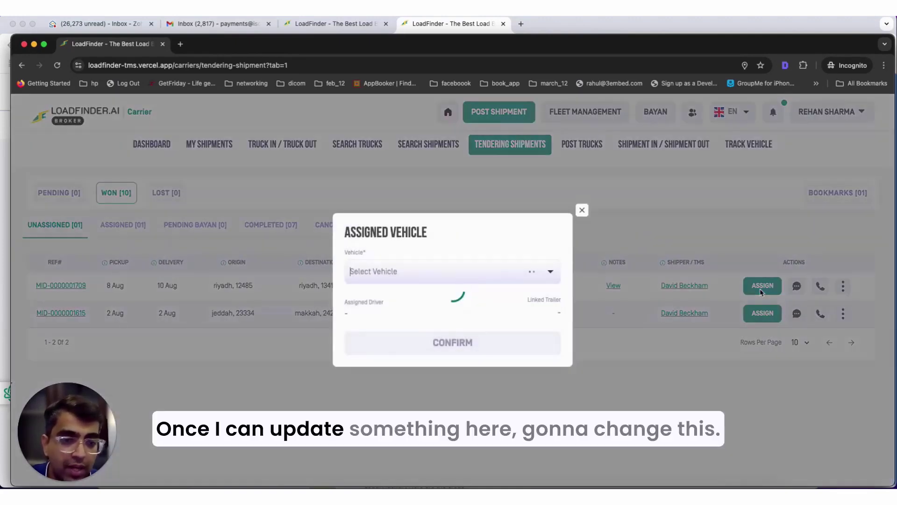
click(394, 278)
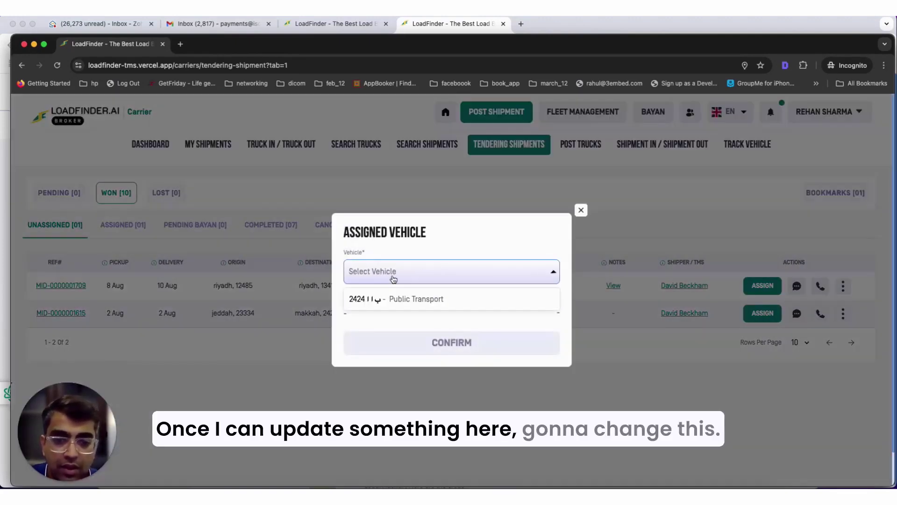
click(393, 299)
click(352, 325)
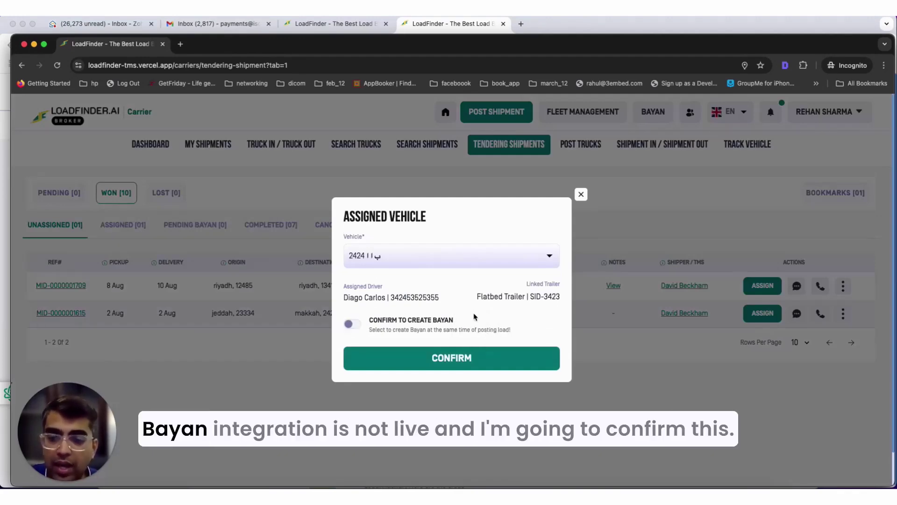
drag(465, 322, 428, 319)
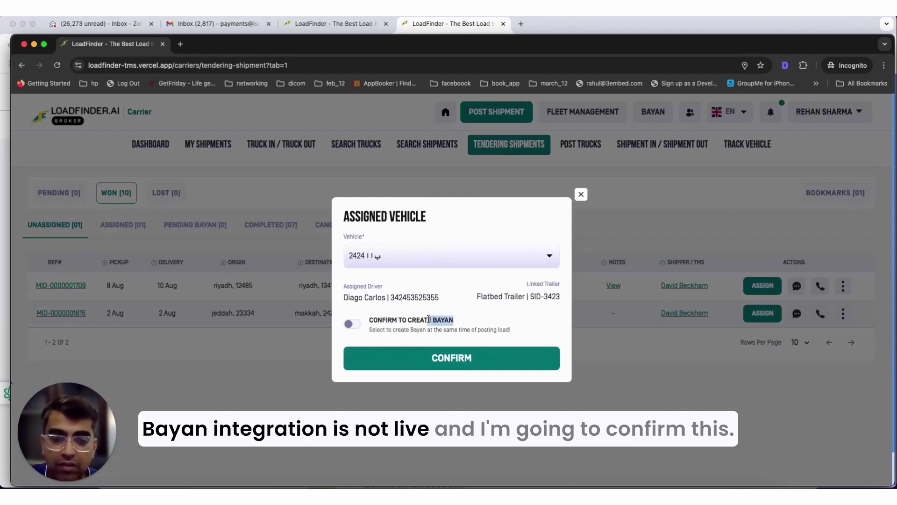
click(453, 358)
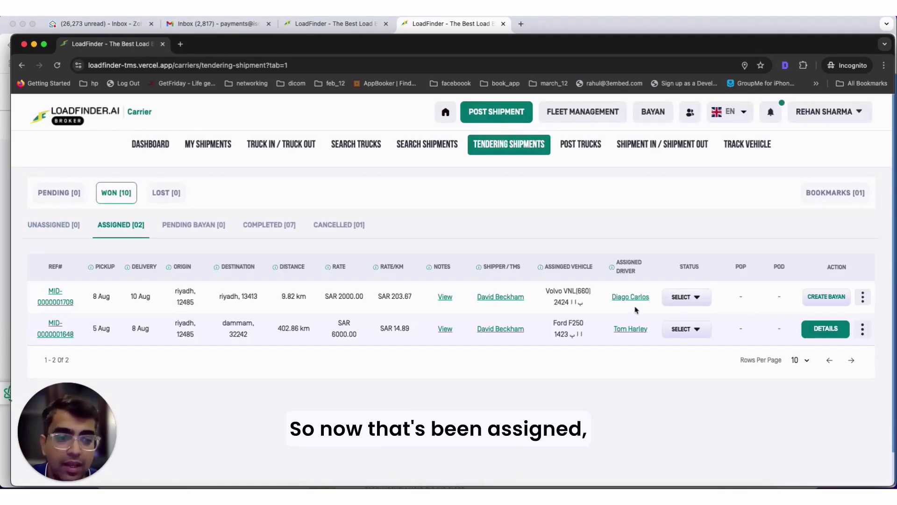
drag(611, 296, 653, 310)
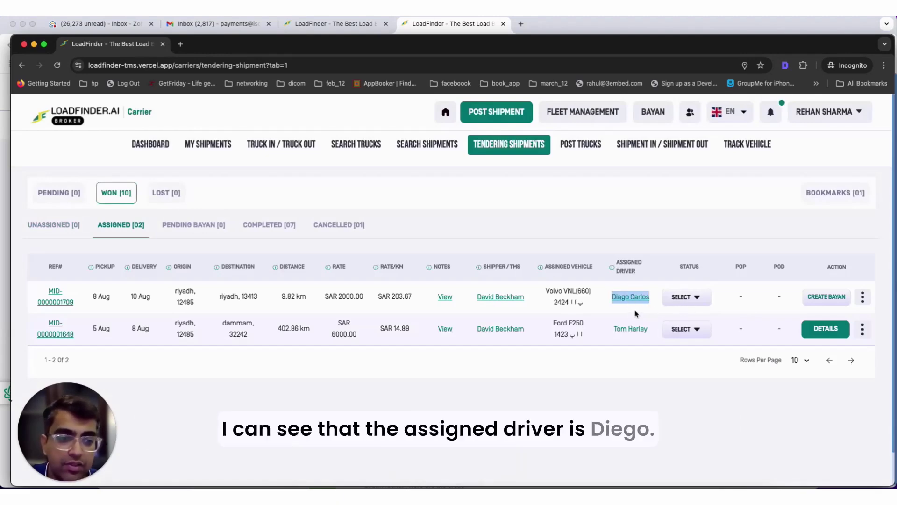
click(863, 297)
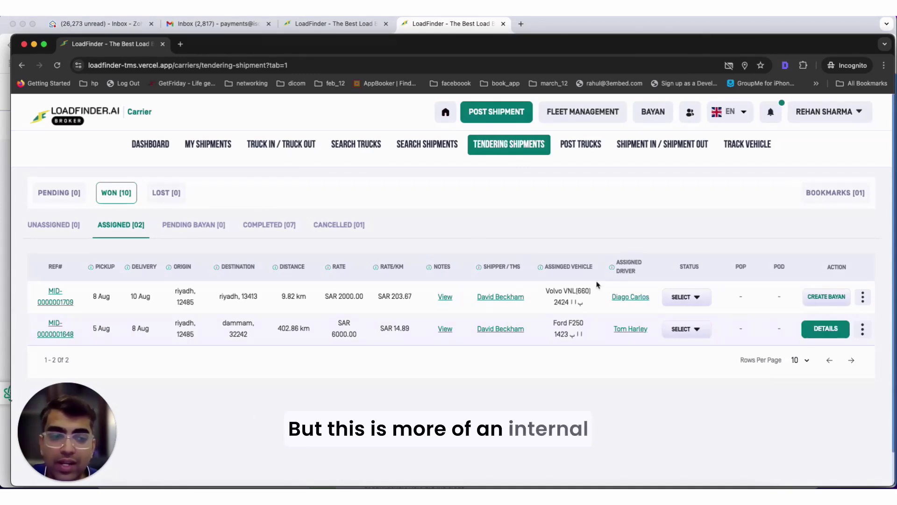
click(864, 299)
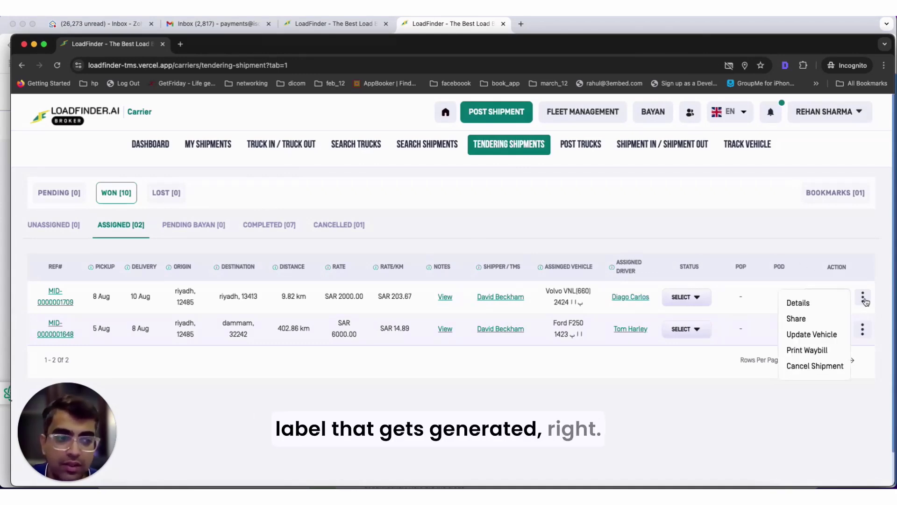
click(815, 352)
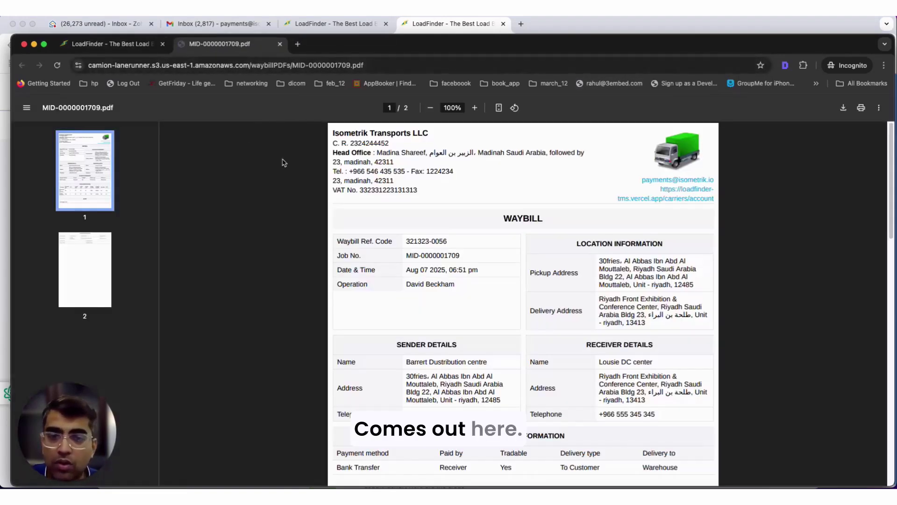
scroll(504, 248, down, 5)
scroll(504, 249, down, 3)
scroll(502, 248, up, 7)
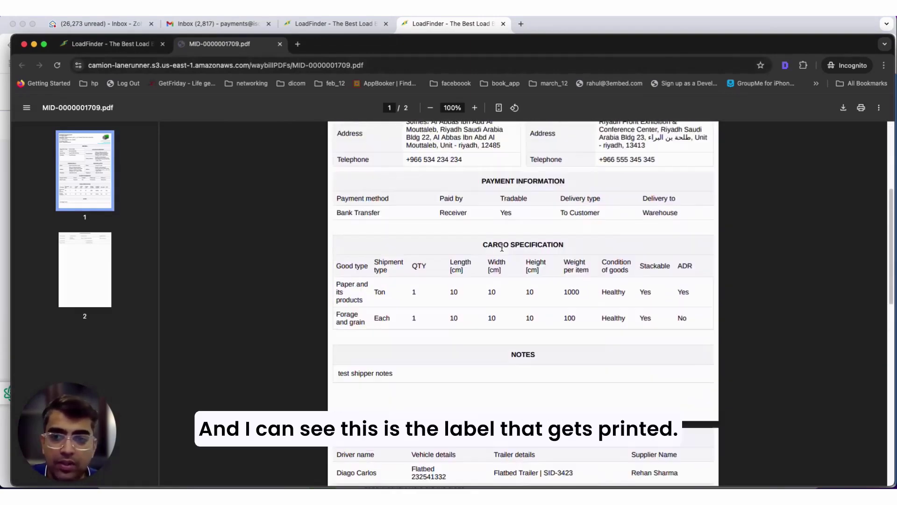
drag(333, 133, 453, 172)
click(389, 141)
scroll(546, 231, down, 5)
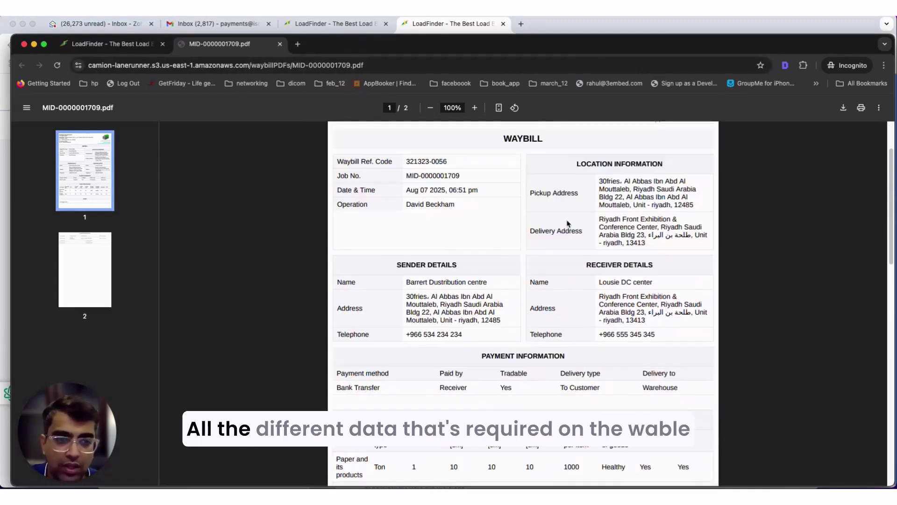
scroll(546, 231, down, 6)
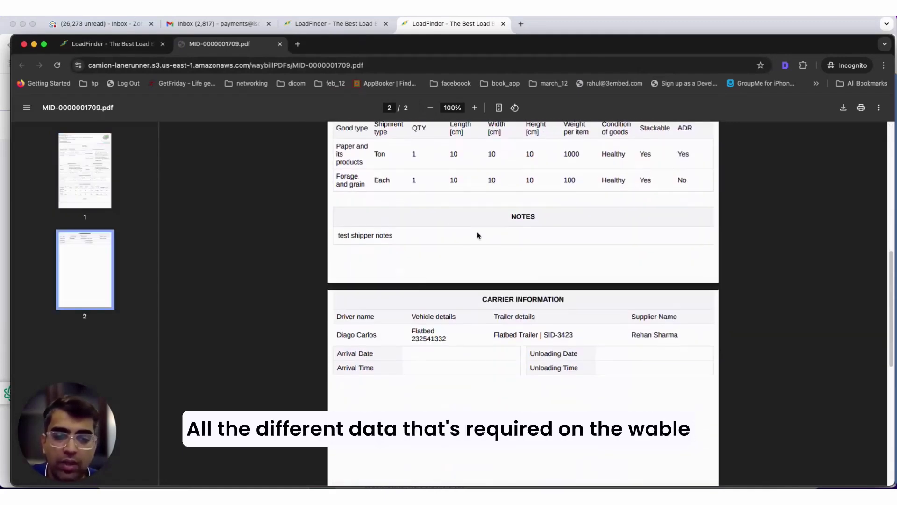
click(89, 48)
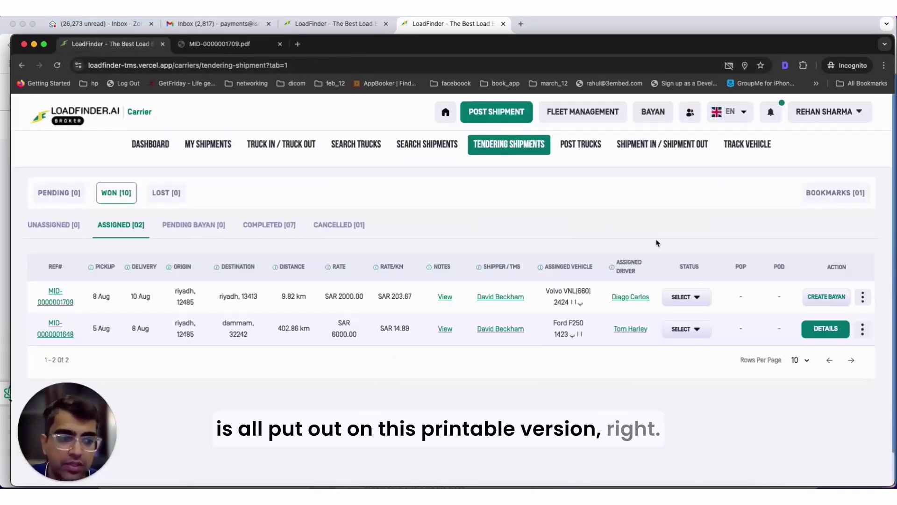
click(862, 297)
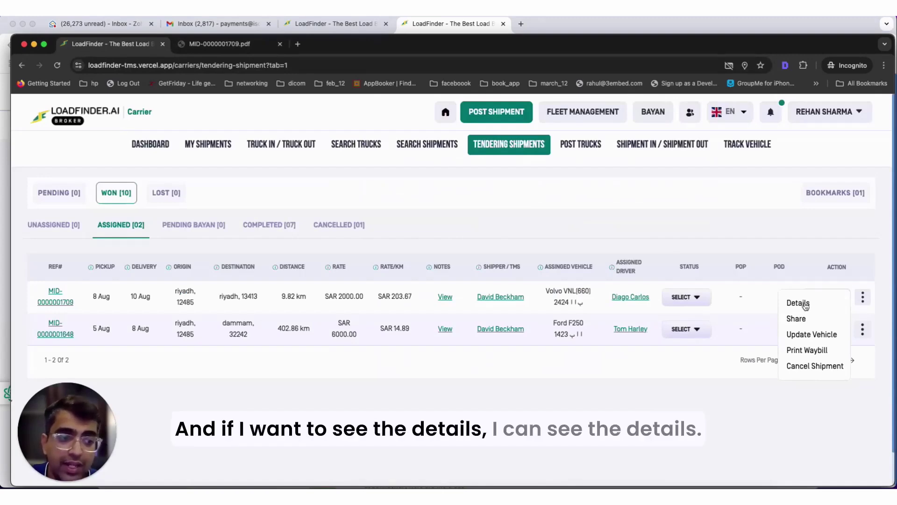
click(795, 318)
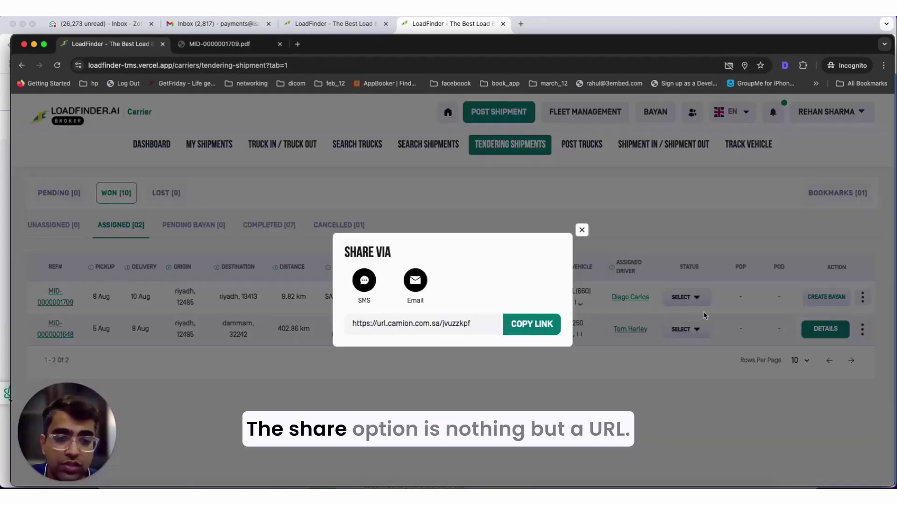
click(535, 329)
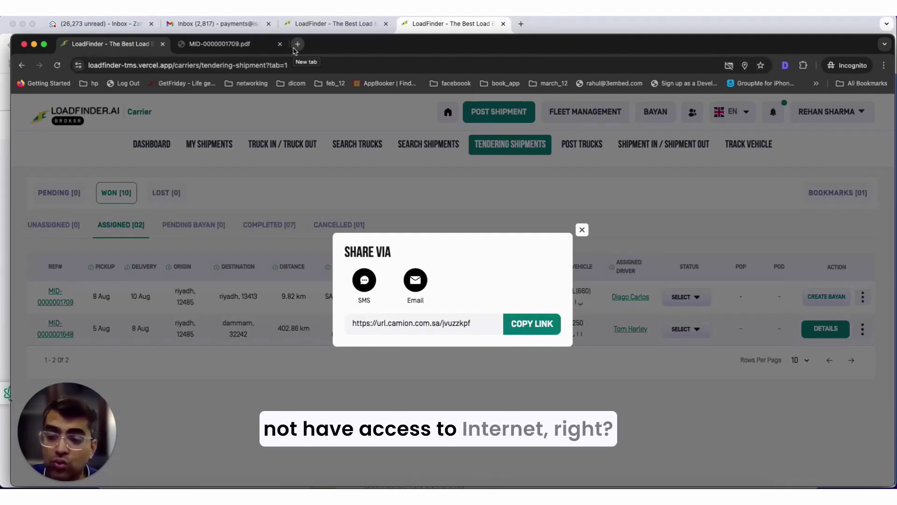
- Open the copied share link in a new browser tab
click(294, 48)
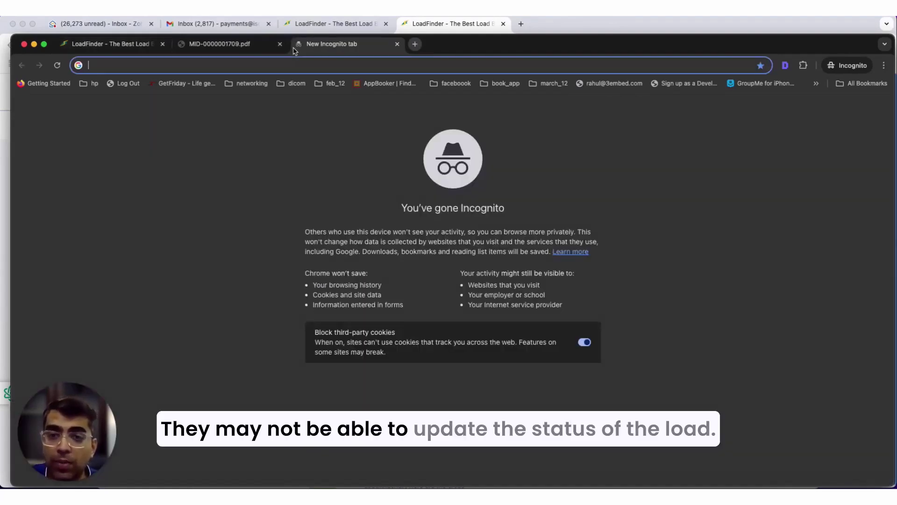
key(super+v)
key(Return)
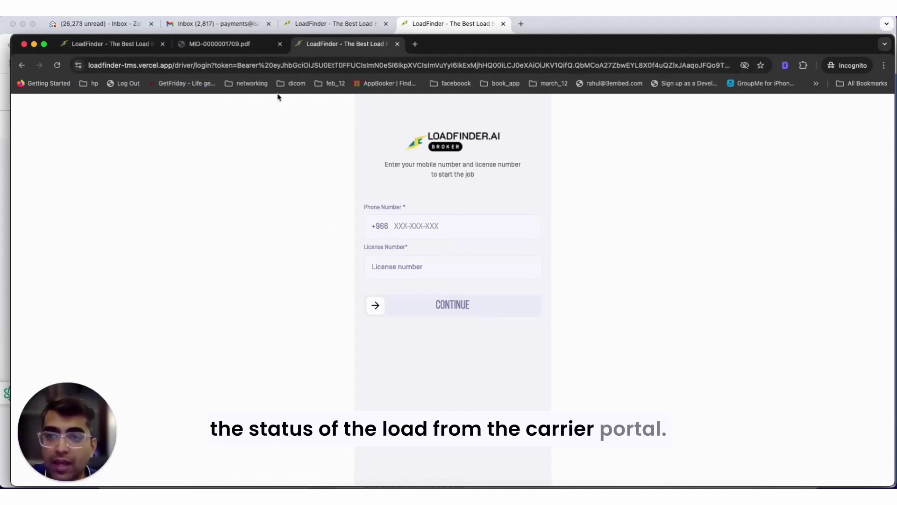
- Copy the assigned driver's phone number from Fleet Management into the login form
click(110, 43)
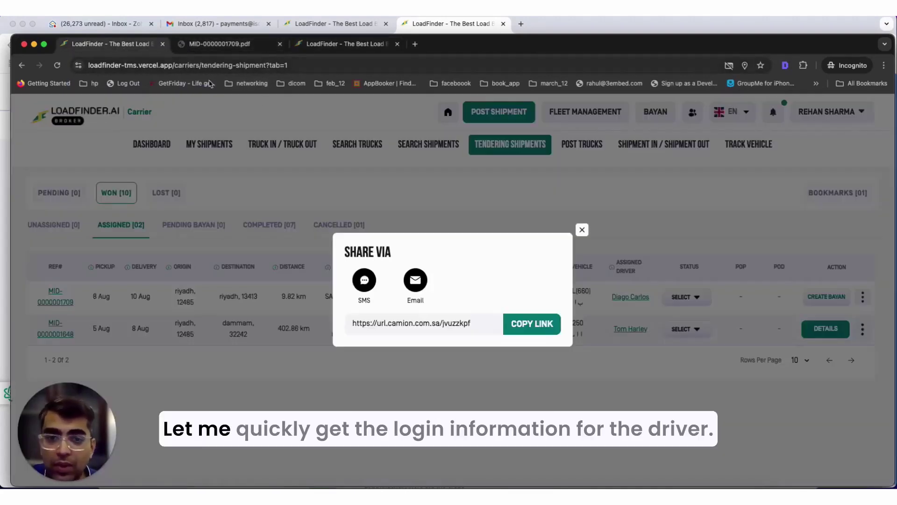
click(584, 231)
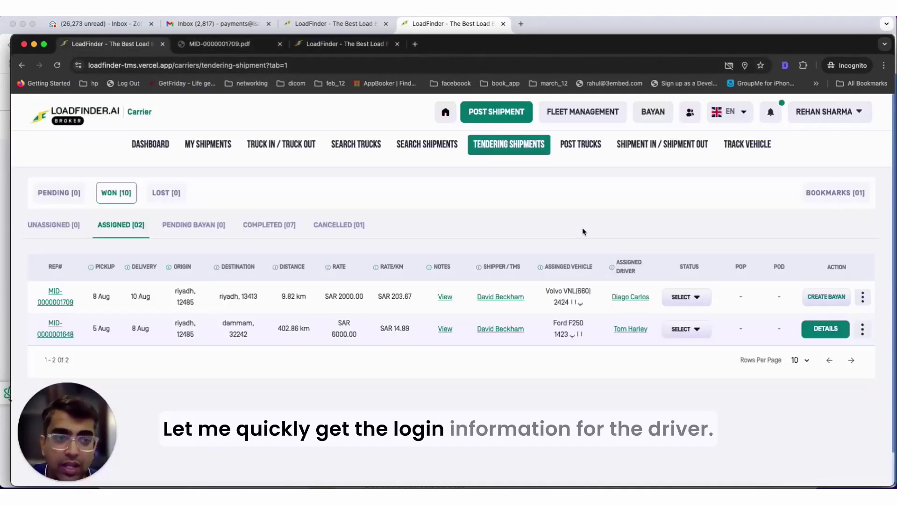
click(592, 121)
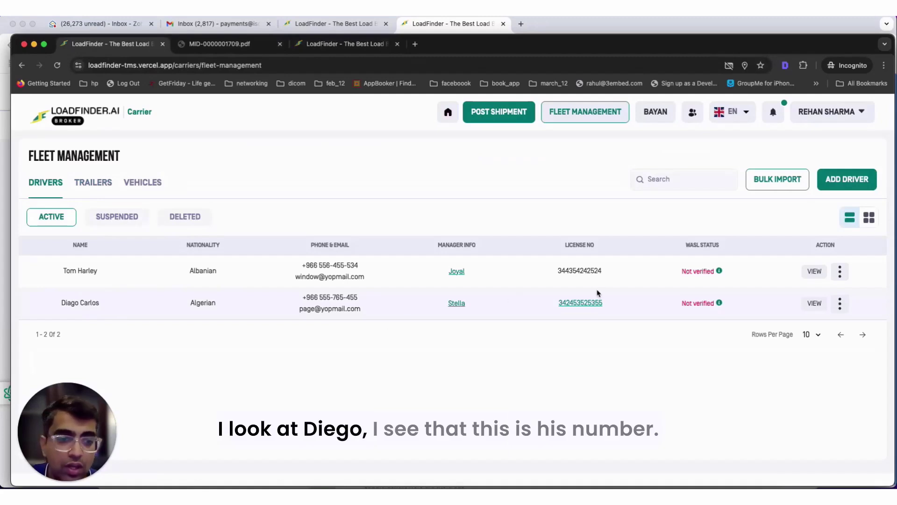
drag(359, 298, 318, 298)
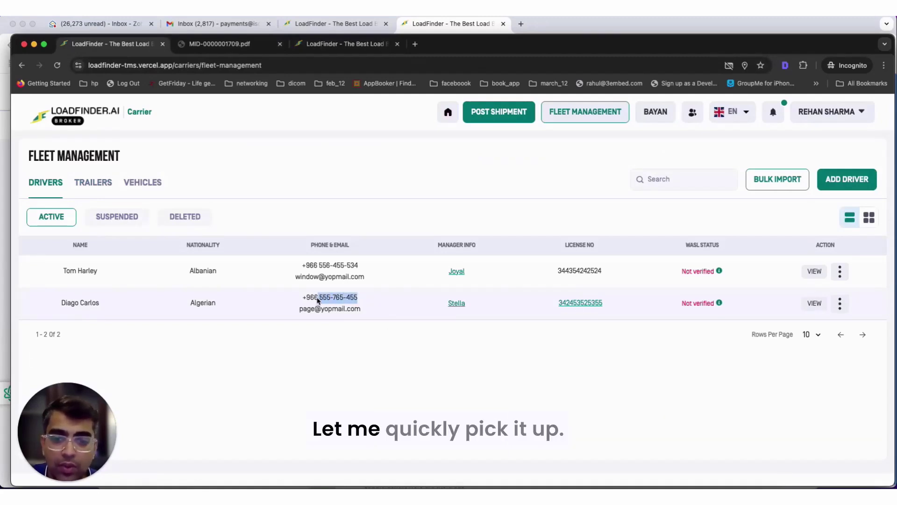
key(ctrl+c)
click(339, 43)
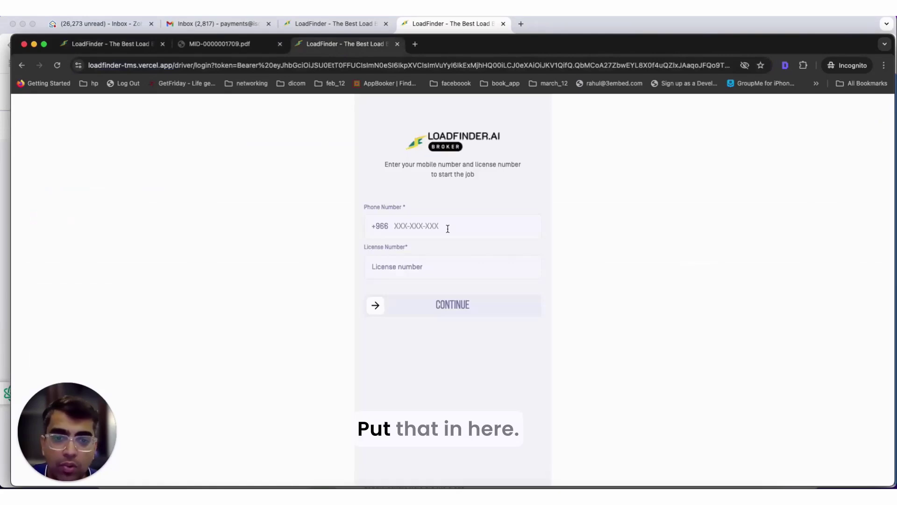
click(393, 222)
key(ctrl+v)
- Copy the driver's licence number into the login form and log in as the driver
click(168, 47)
click(182, 67)
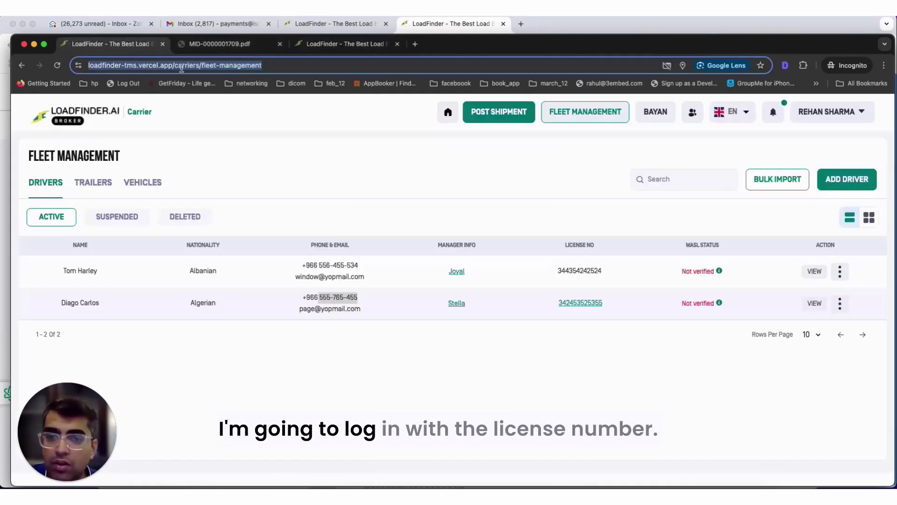
drag(603, 302, 558, 302)
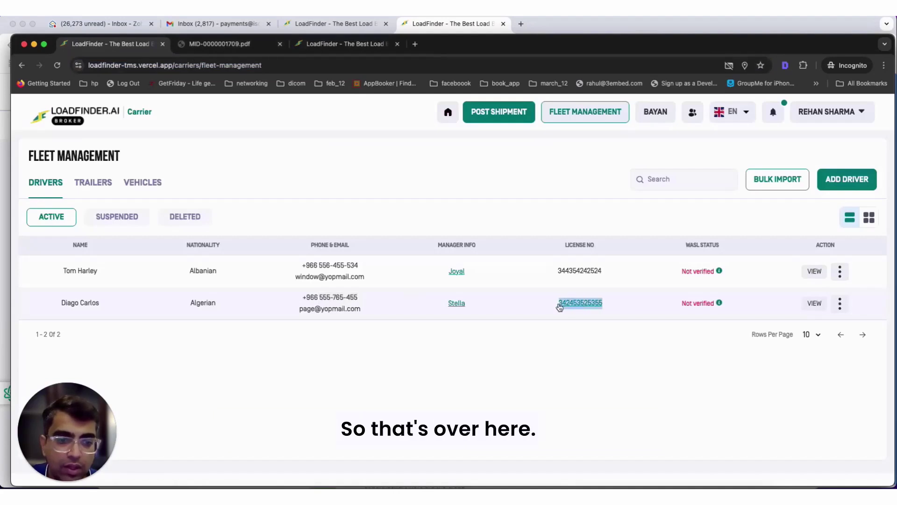
click(333, 44)
click(426, 274)
key(super+v)
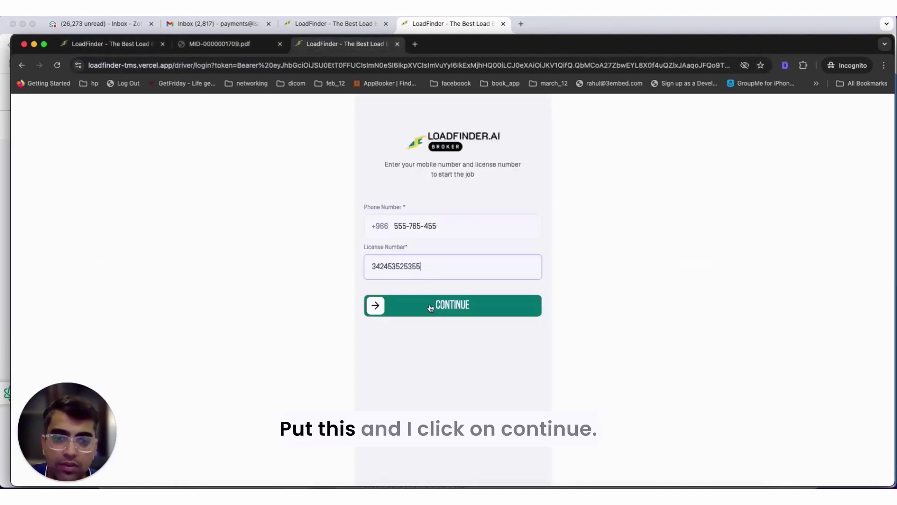
click(381, 306)
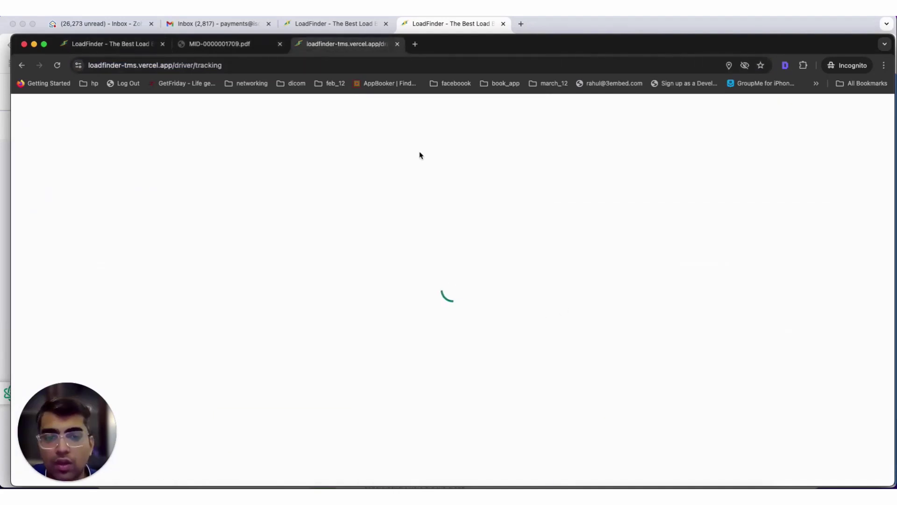
- Check the driver's route view, then switch back to the Fleet Management drivers list
scroll(397, 253, up, 5)
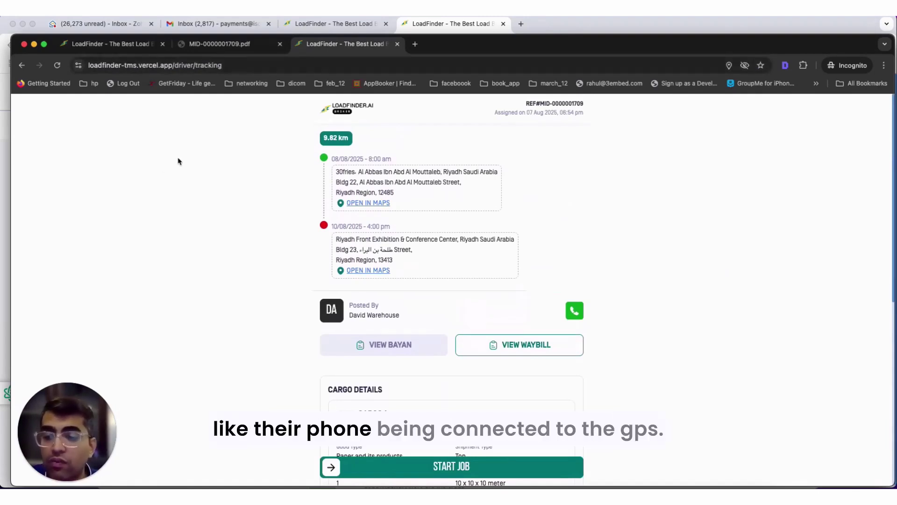
click(252, 43)
click(98, 45)
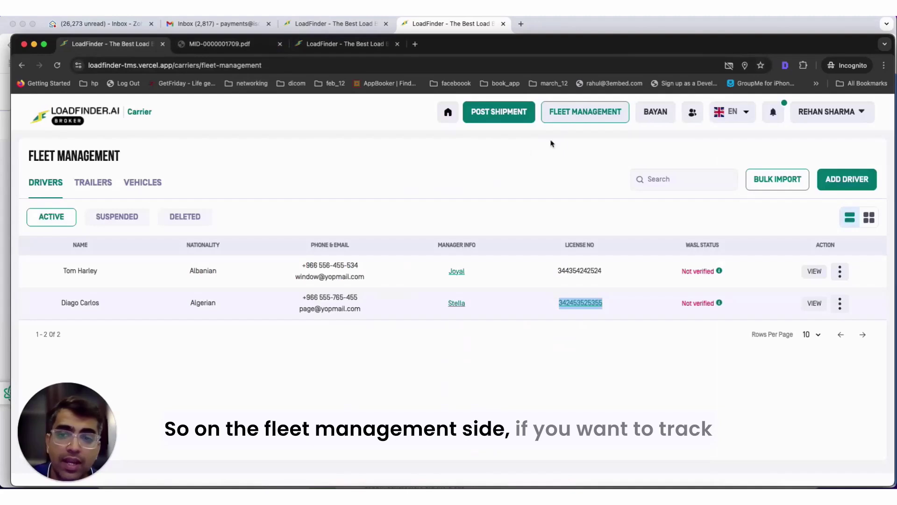
- Open Track Vehicle from Search Shipments and show trip details for the Volvo VNL(660) truck
click(449, 114)
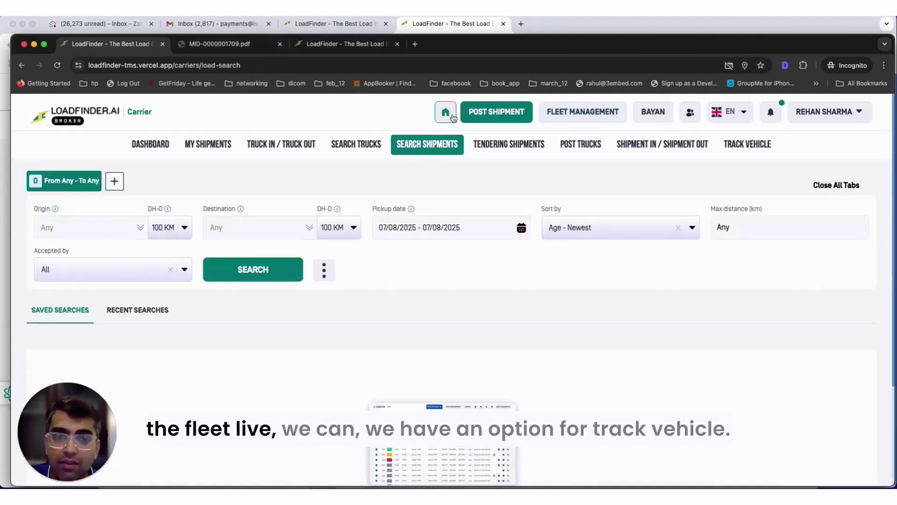
click(750, 146)
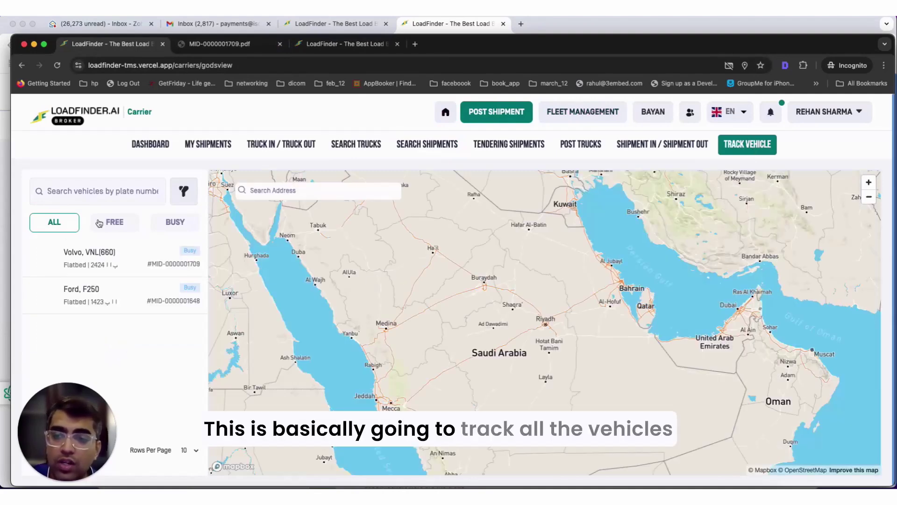
click(114, 258)
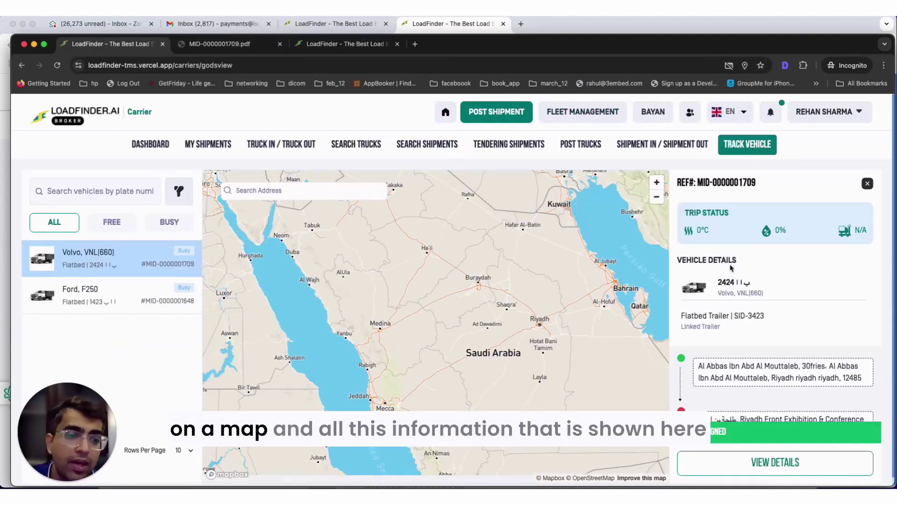
scroll(785, 308, down, 3)
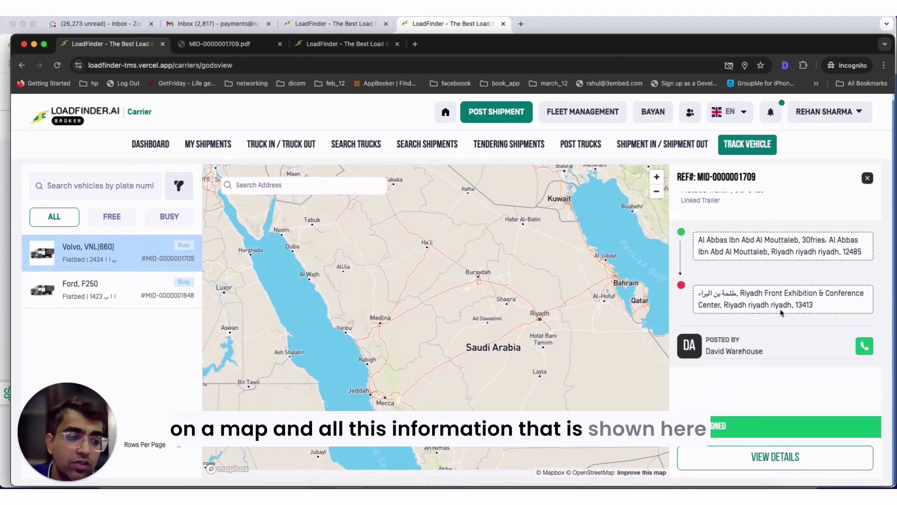
scroll(766, 280, up, 3)
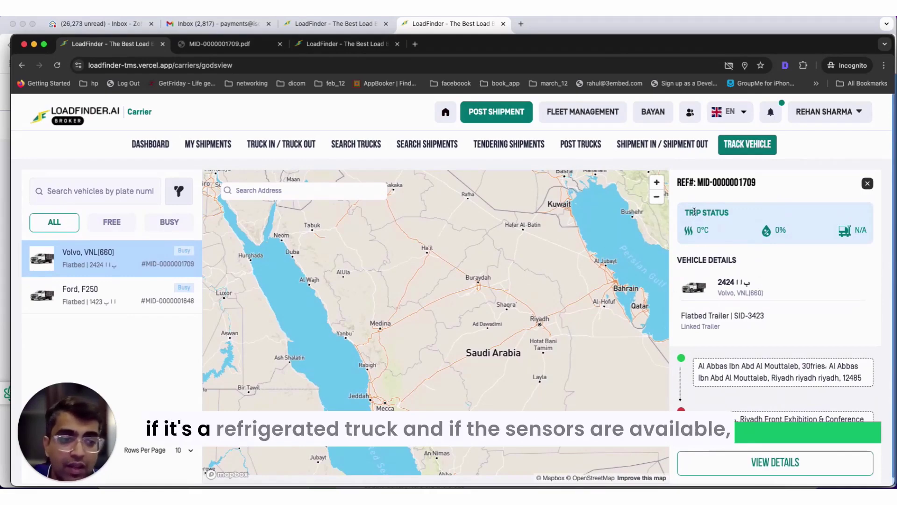
- Review the trip status sensor readings, then return to the driver's trip page
drag(694, 211, 806, 237)
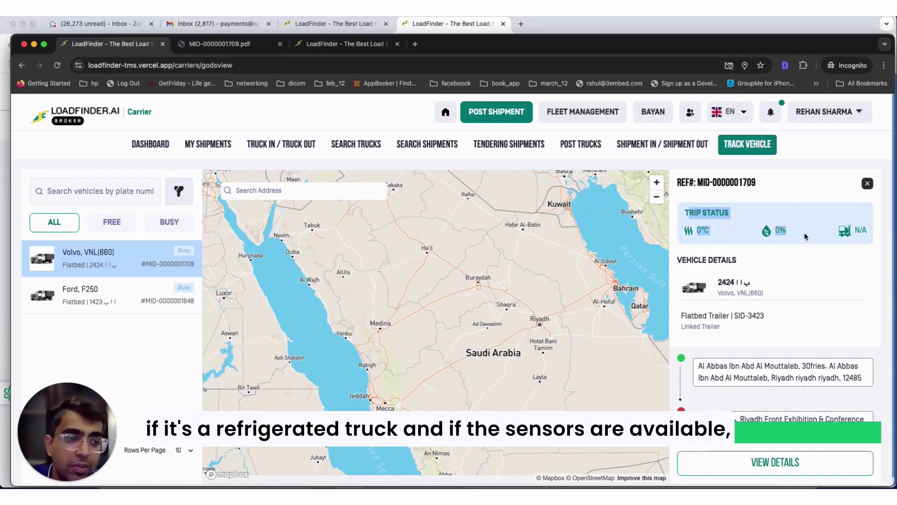
click(727, 239)
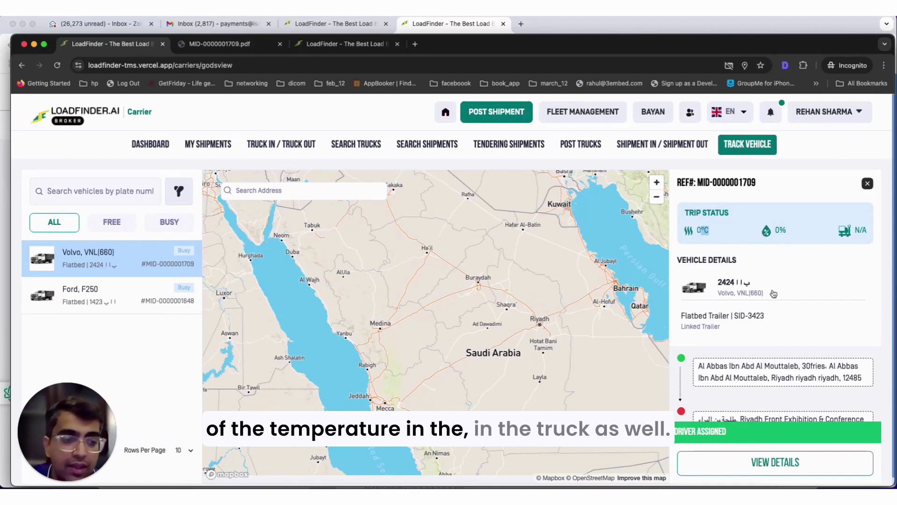
scroll(774, 293, down, 3)
scroll(774, 327, up, 3)
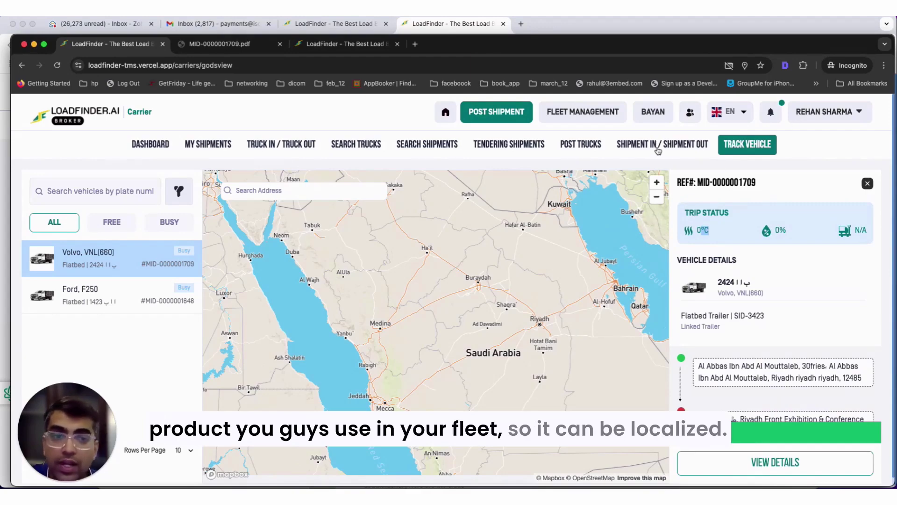
click(826, 113)
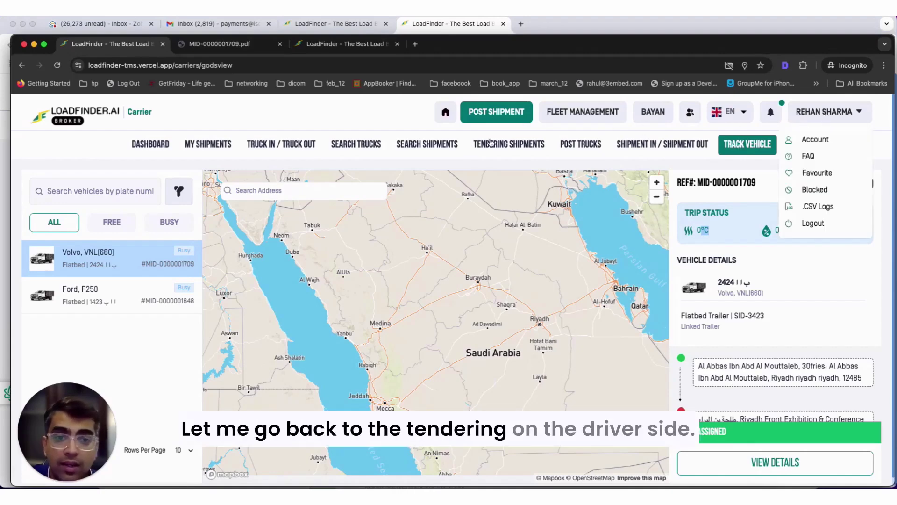
click(348, 44)
- Switch to the shipper's My Loads page and dismiss the fill-all-fields document prompt
scroll(387, 185, down, 7)
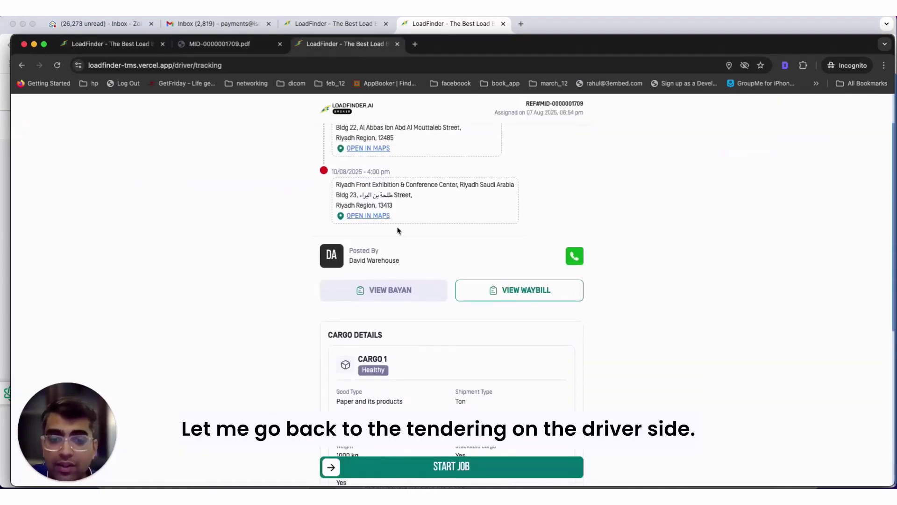
scroll(398, 230, up, 7)
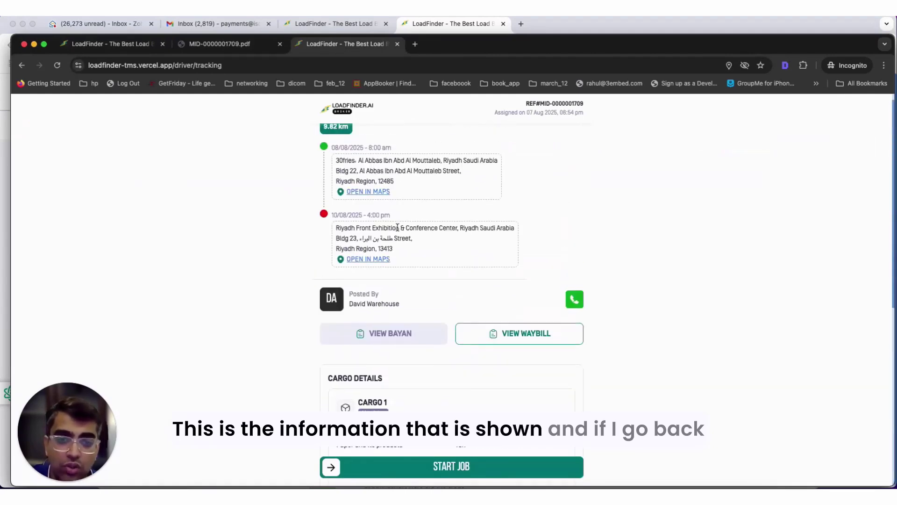
click(330, 24)
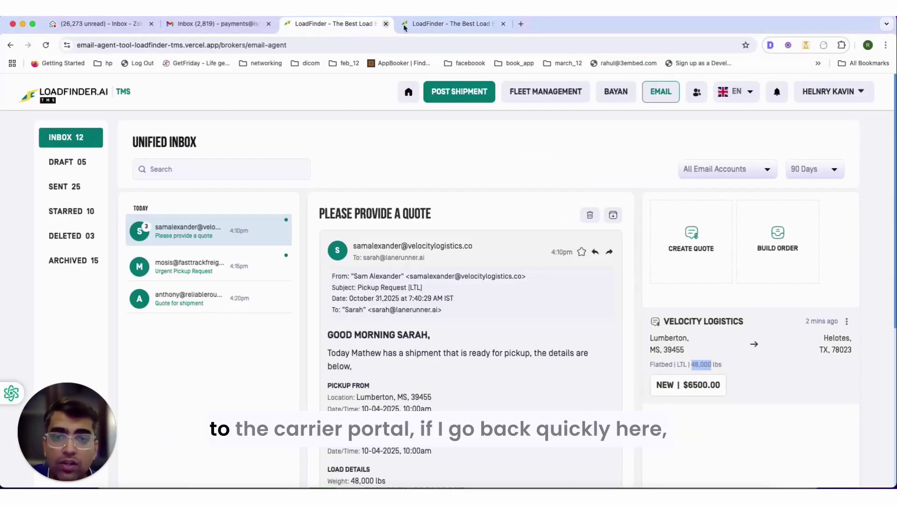
click(420, 24)
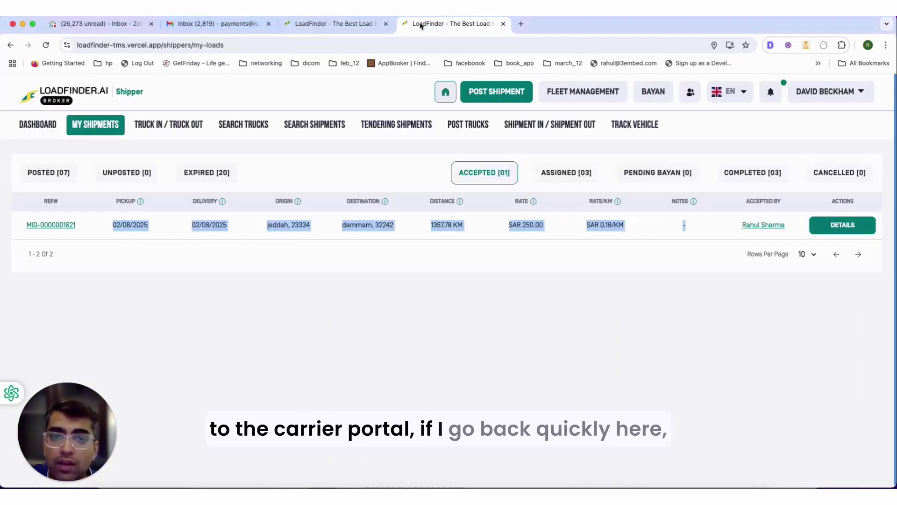
click(513, 130)
click(862, 94)
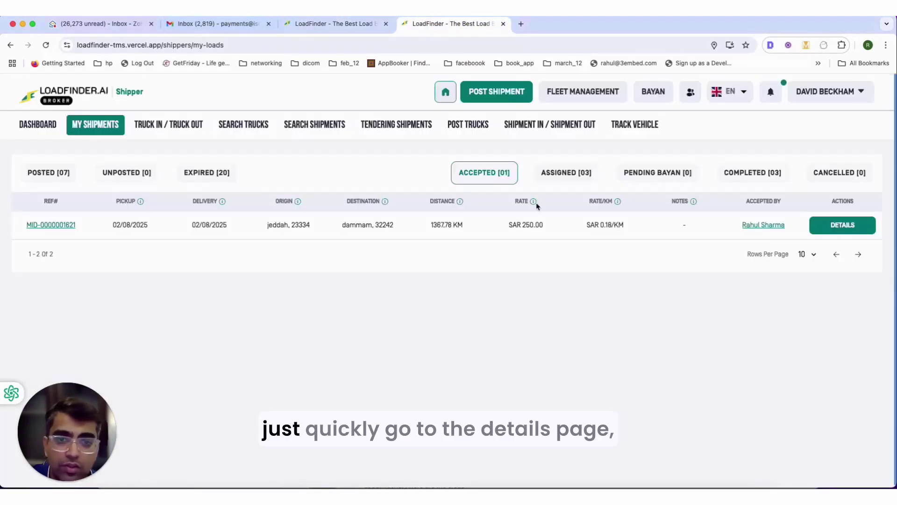
click(843, 223)
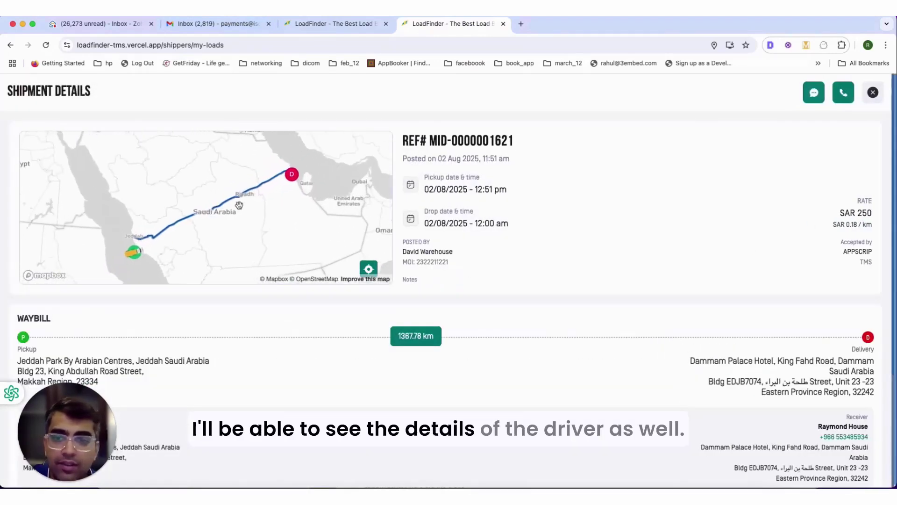
scroll(516, 266, down, 1)
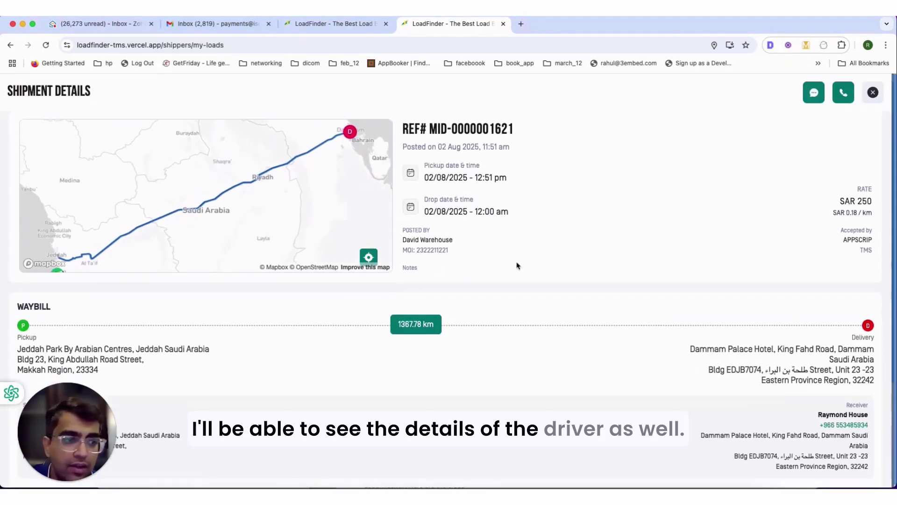
click(873, 93)
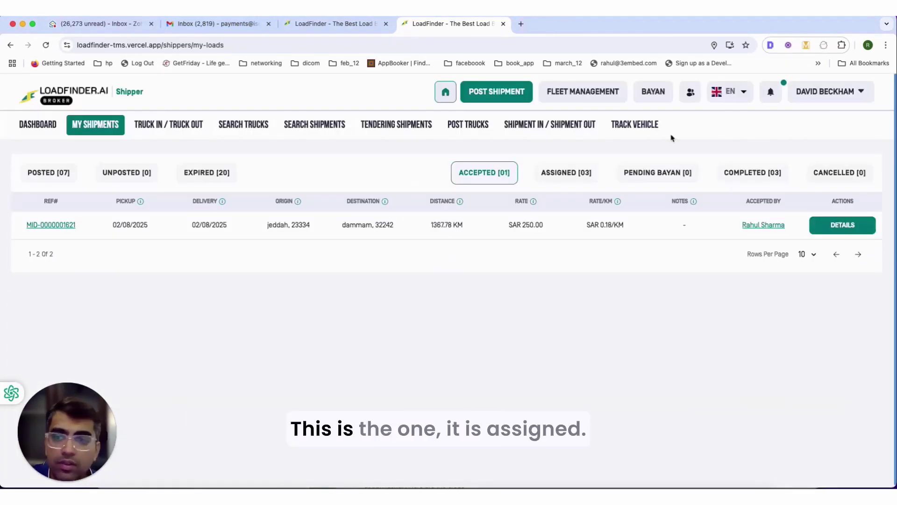
click(550, 174)
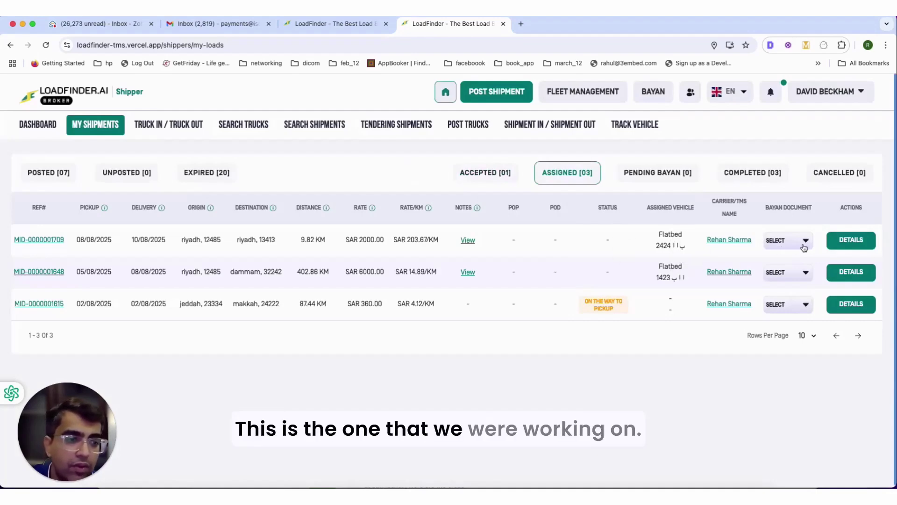
click(841, 244)
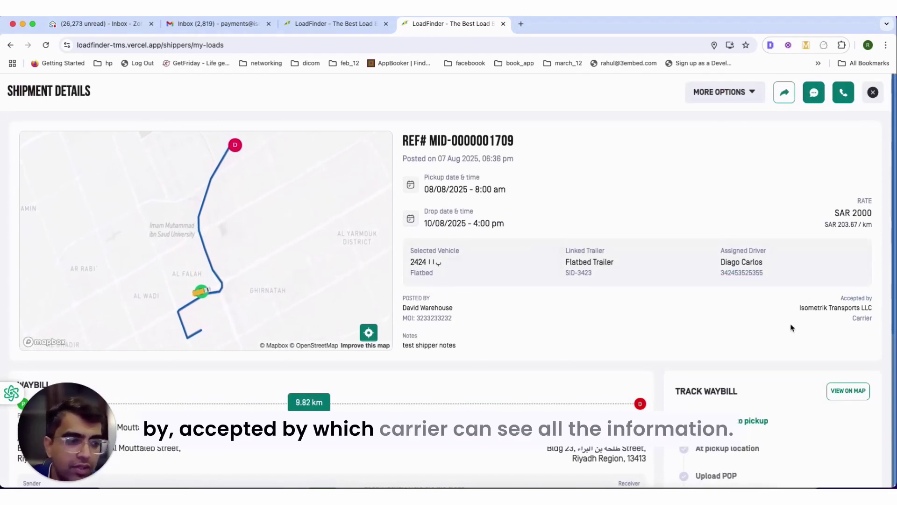
scroll(790, 327, down, 5)
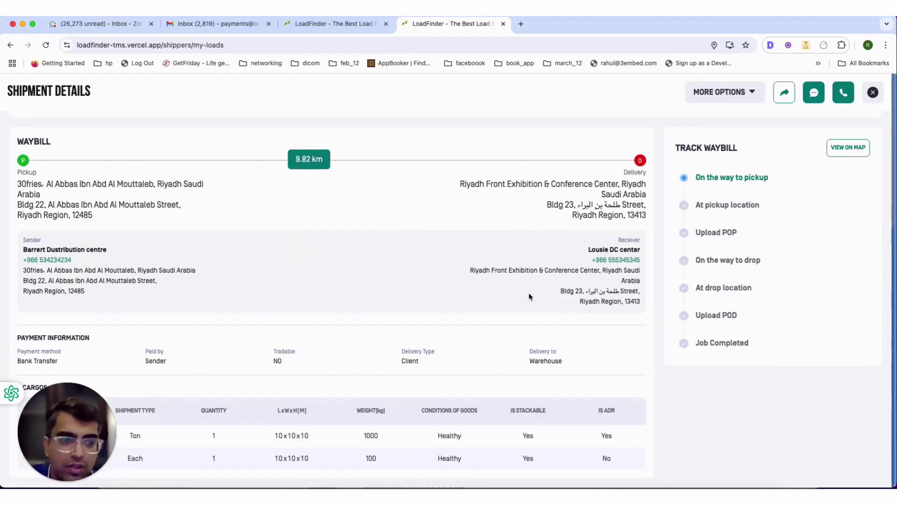
scroll(531, 296, up, 5)
scroll(822, 318, down, 2)
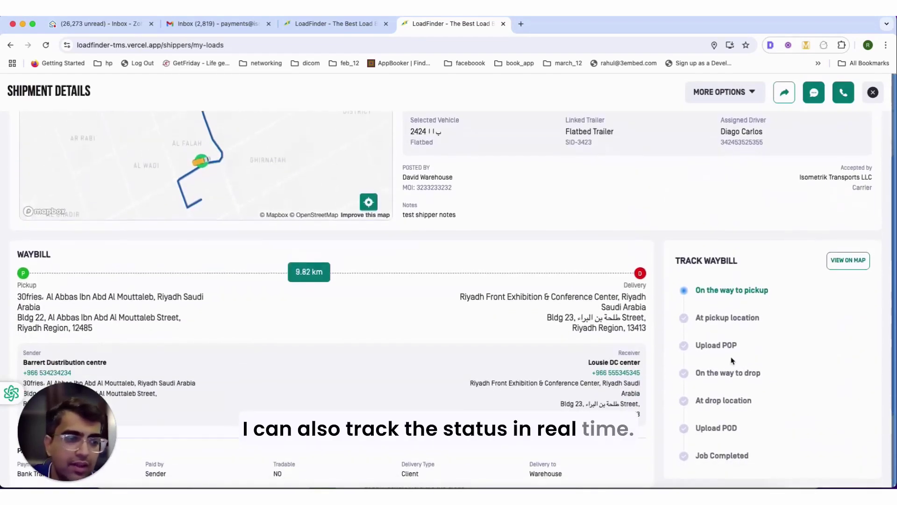
click(847, 260)
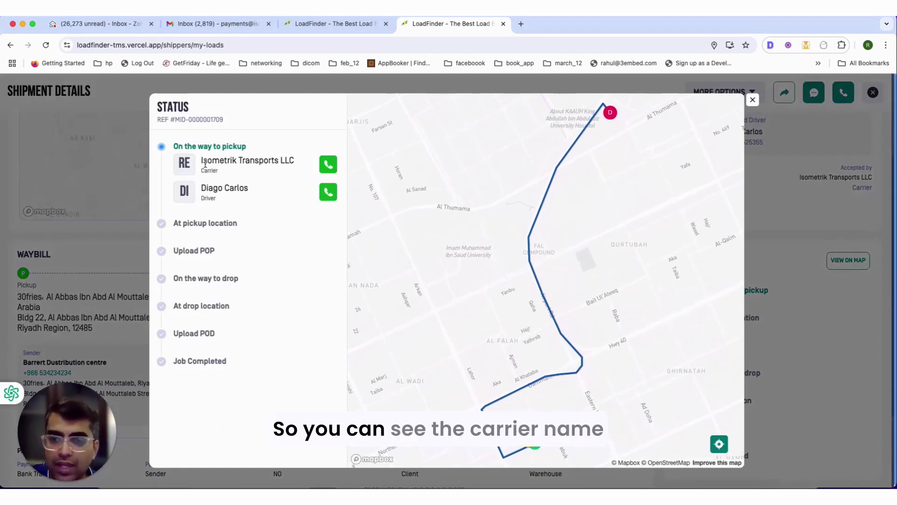
- Highlight carrier Isometrik Transports LLC and the assigned driver, then try Start Job in the driver's incognito window
drag(202, 161, 227, 174)
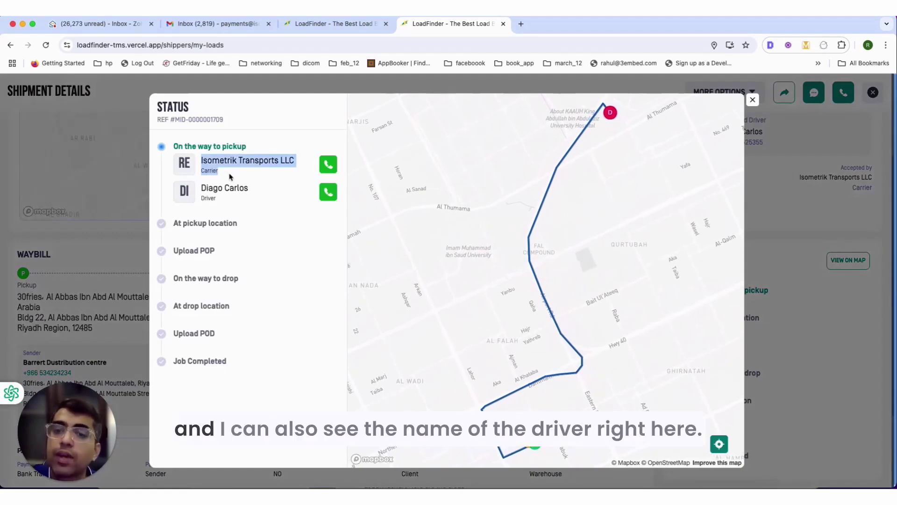
drag(202, 188, 228, 193)
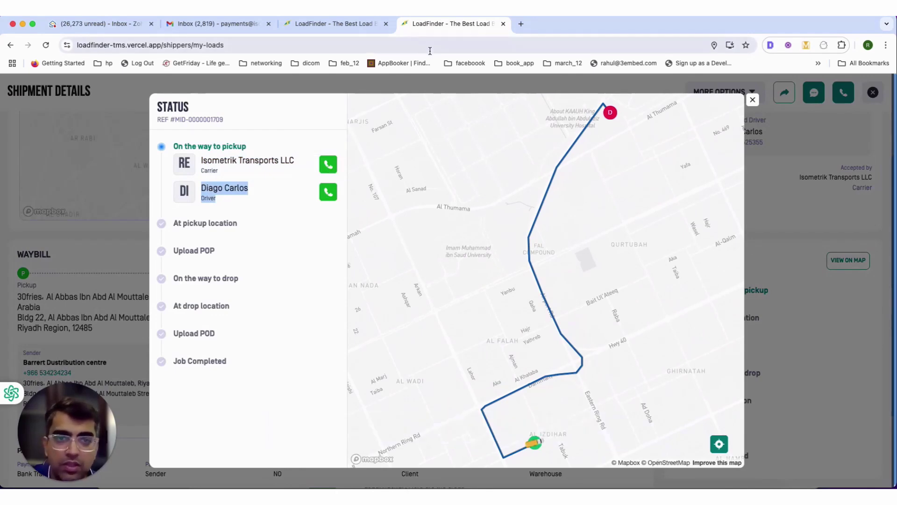
right_click(619, 488)
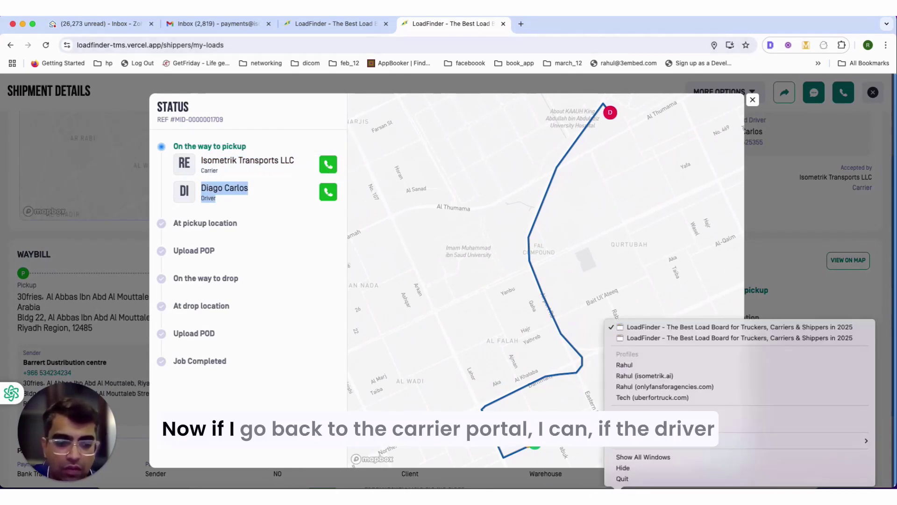
click(680, 338)
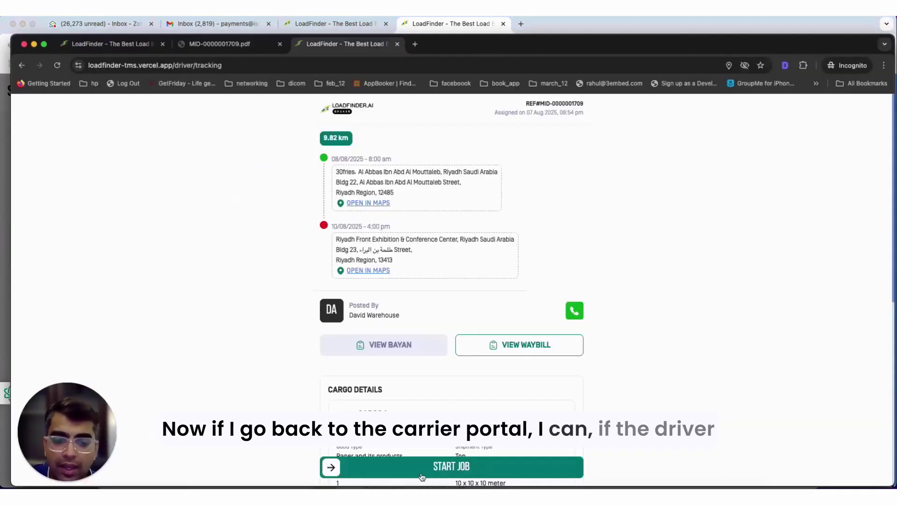
scroll(430, 349, down, 7)
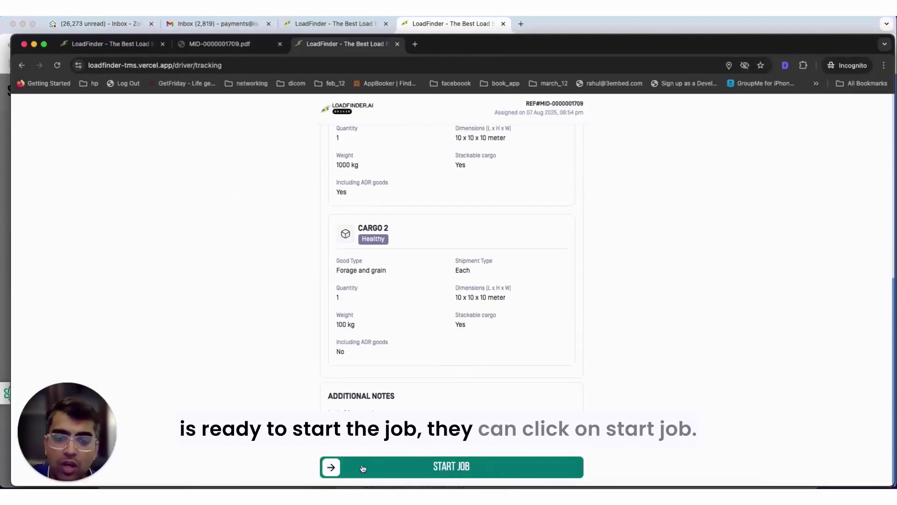
drag(331, 467, 590, 477)
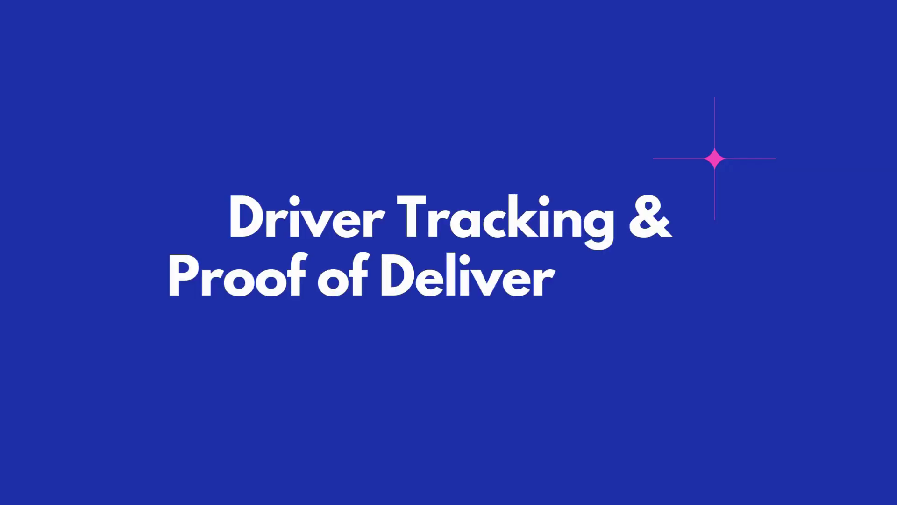
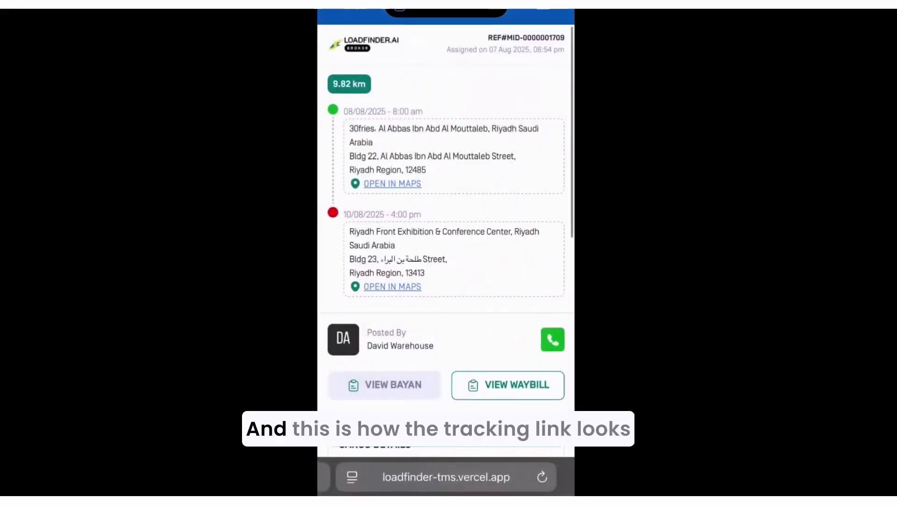
- Slide the driver's job to Arrived to Pickup and bring up the proof-of-pickup form
scroll(446, 234, down, 7)
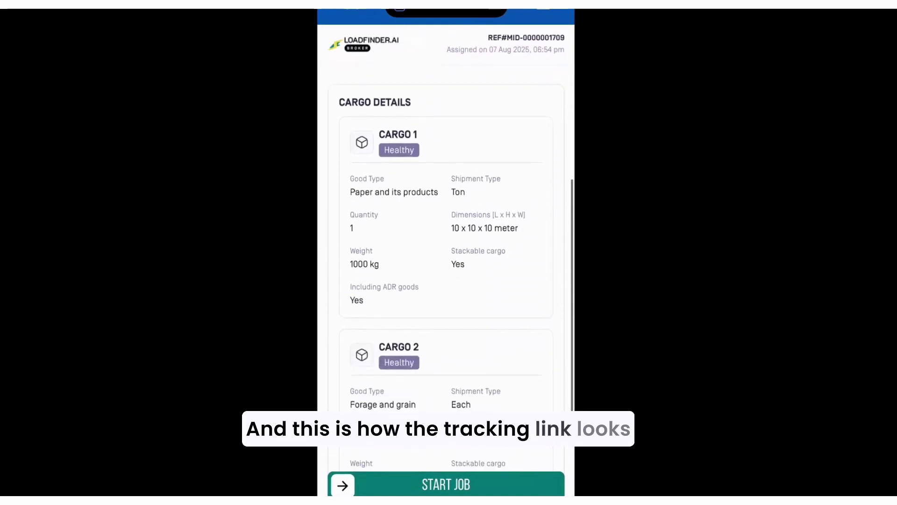
scroll(445, 234, up, 6)
scroll(445, 234, up, 3)
scroll(446, 234, down, 8)
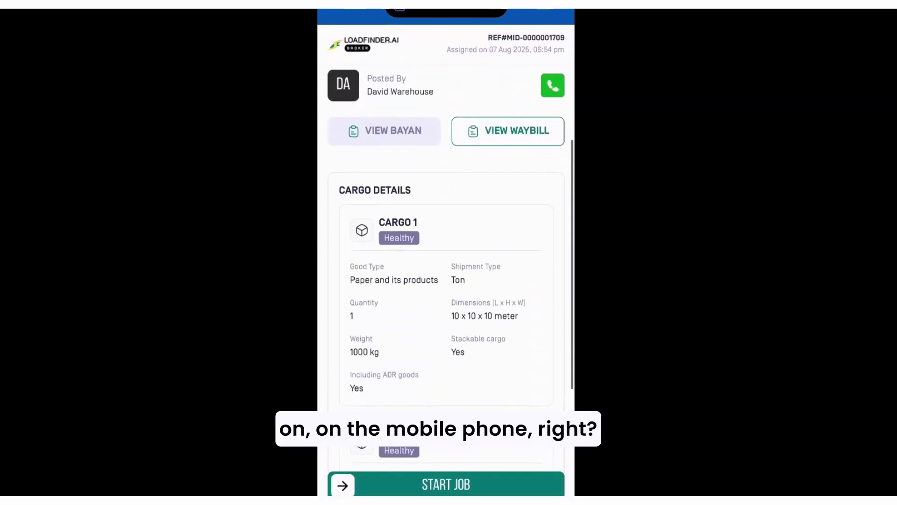
scroll(446, 234, up, 8)
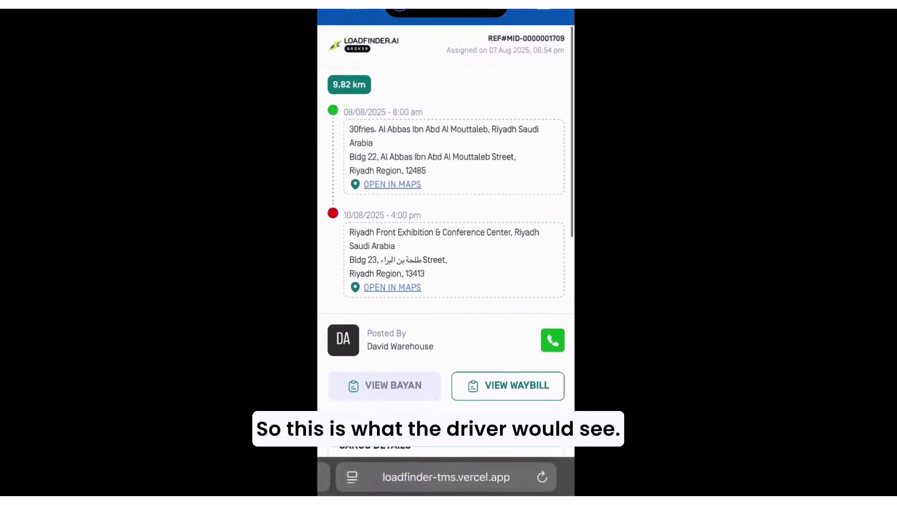
scroll(446, 234, down, 5)
scroll(446, 234, down, 6)
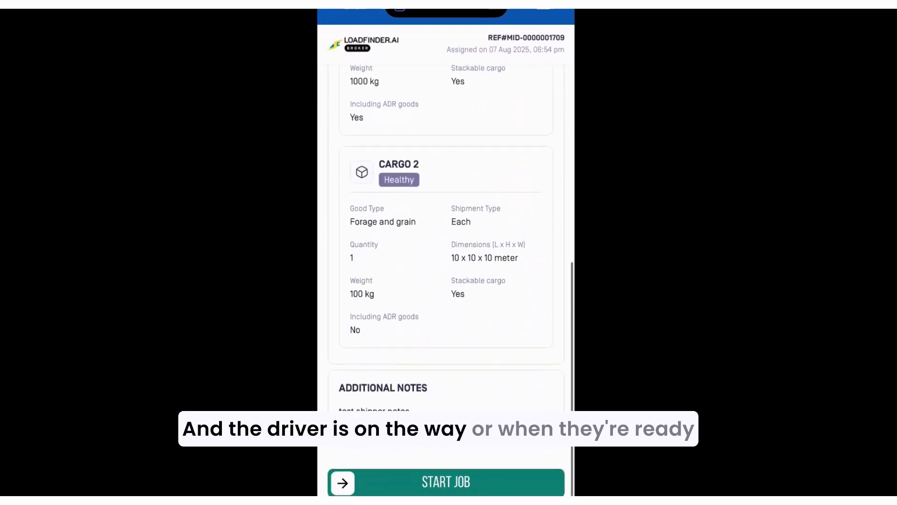
scroll(445, 234, down, 2)
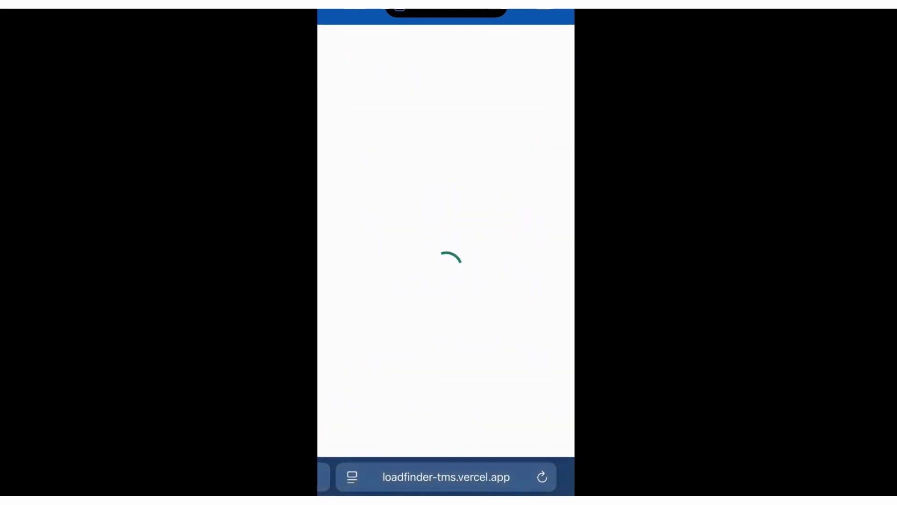
scroll(446, 253, down, 5)
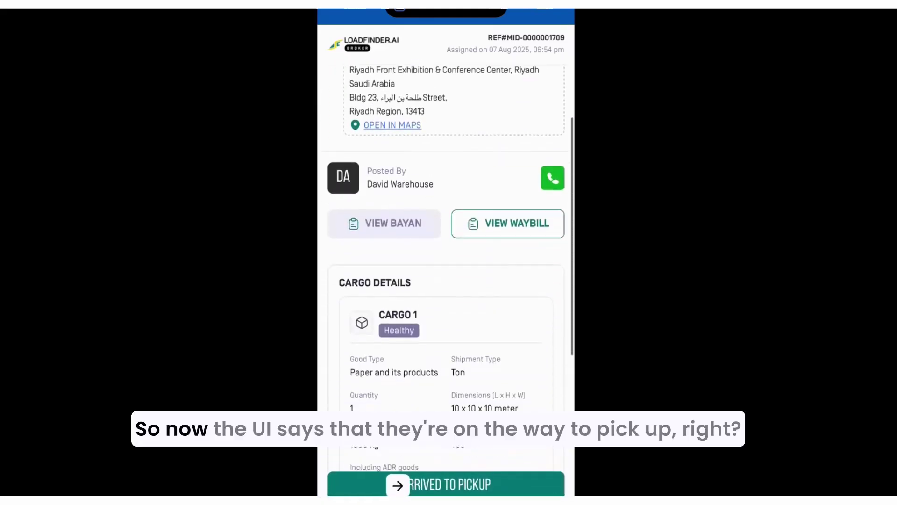
scroll(445, 252, up, 5)
scroll(446, 253, down, 1)
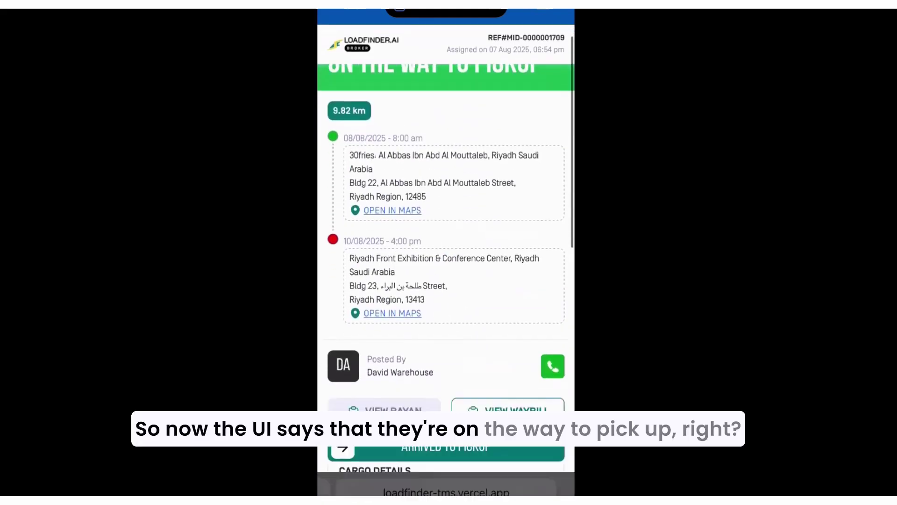
scroll(446, 252, down, 5)
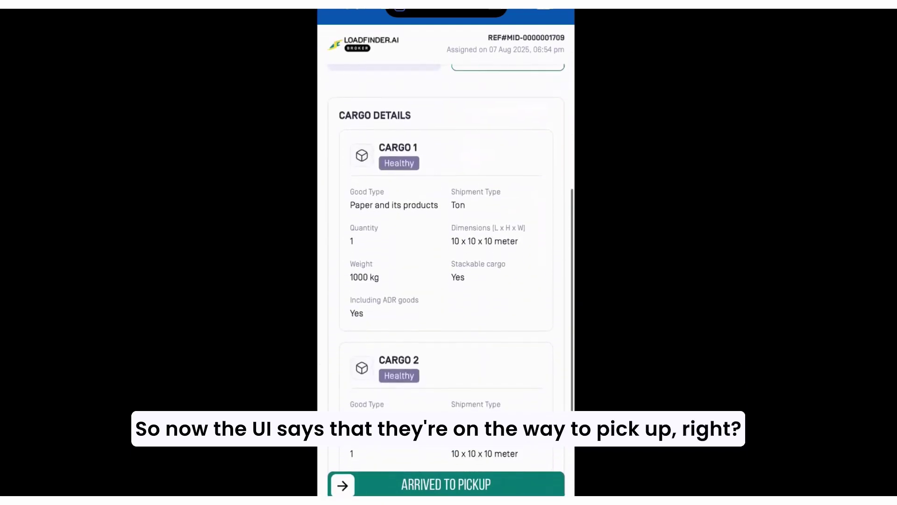
scroll(446, 252, up, 3)
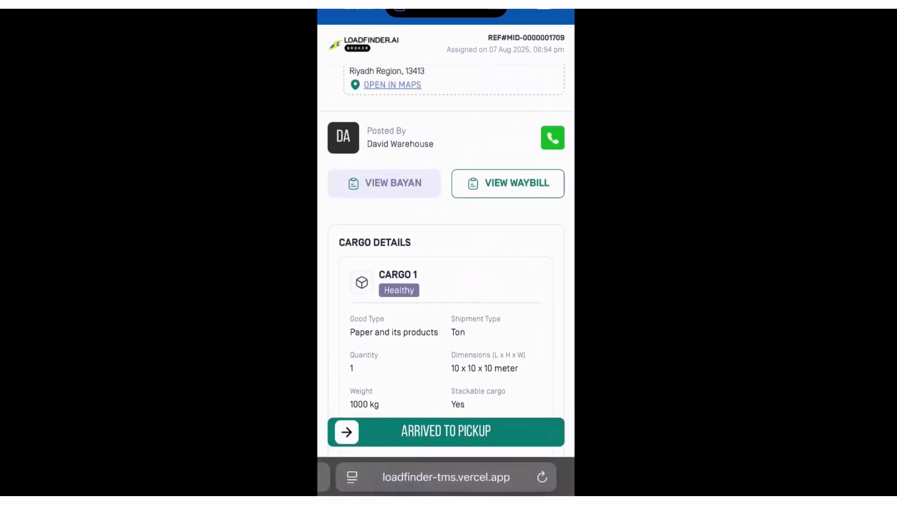
drag(348, 431, 551, 431)
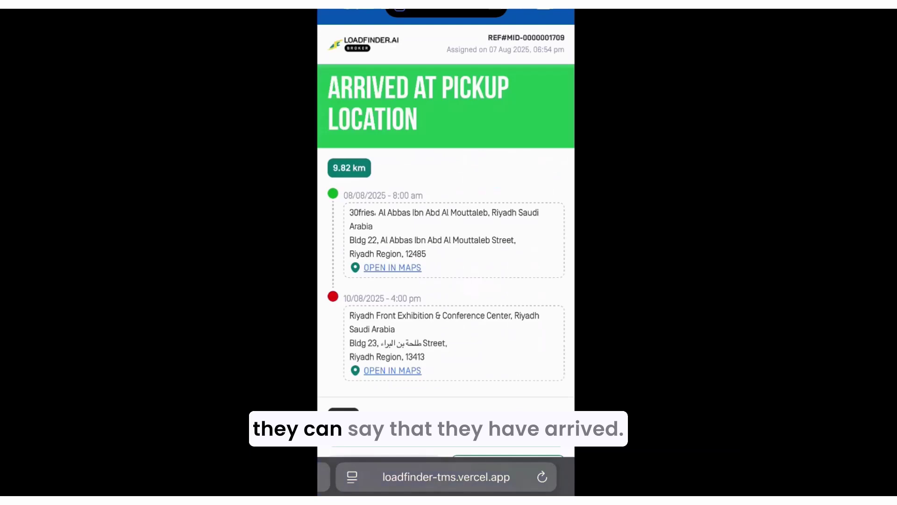
scroll(446, 252, down, 10)
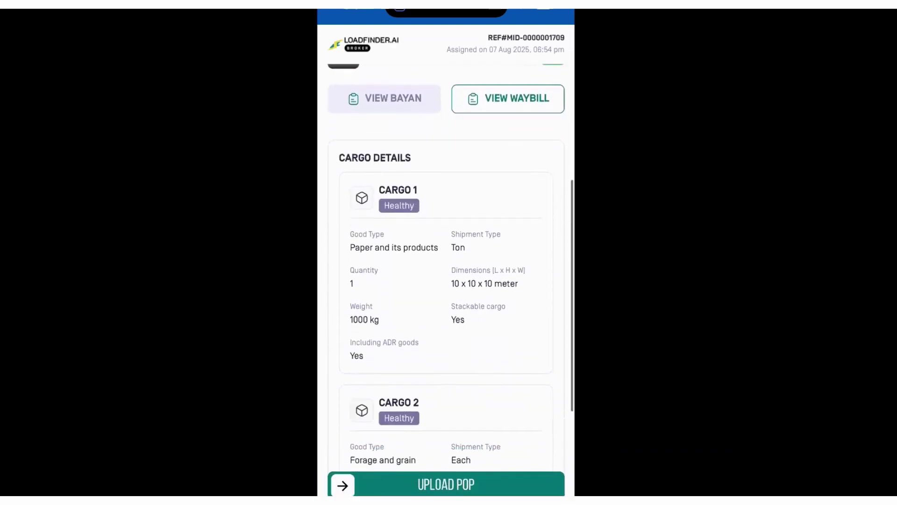
scroll(446, 252, down, 3)
scroll(446, 252, up, 8)
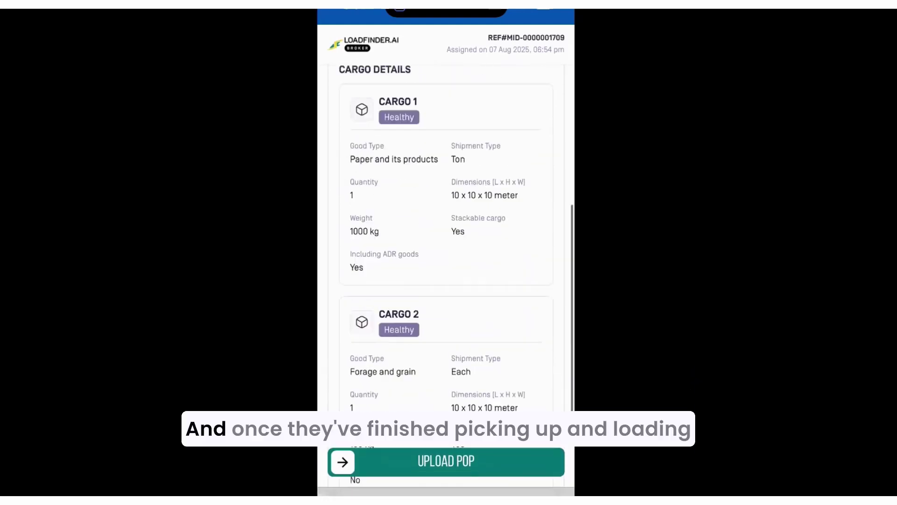
scroll(446, 253, up, 4)
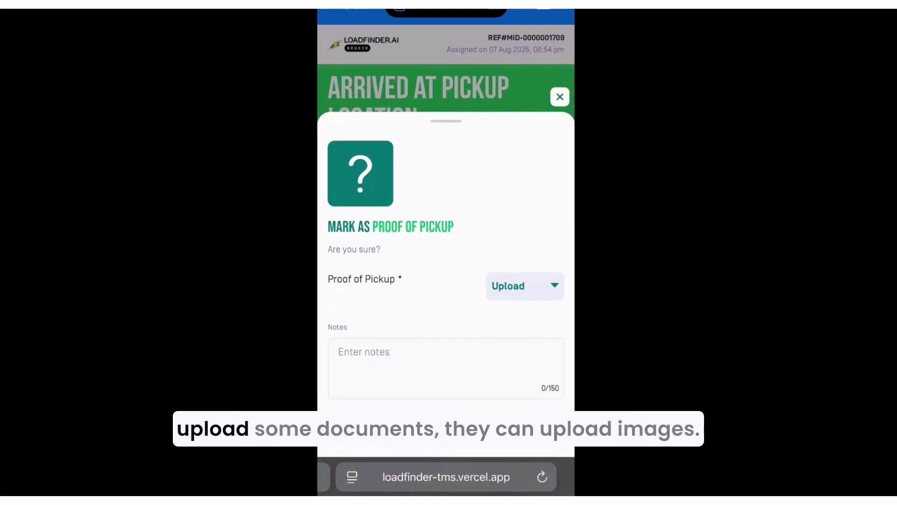
- Attach the first photo from the Photo Library as proof of pickup
click(524, 286)
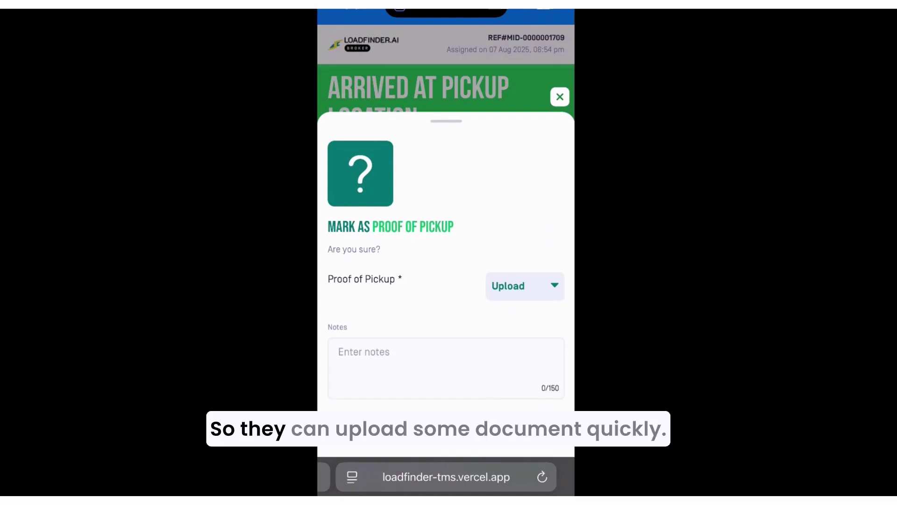
click(524, 285)
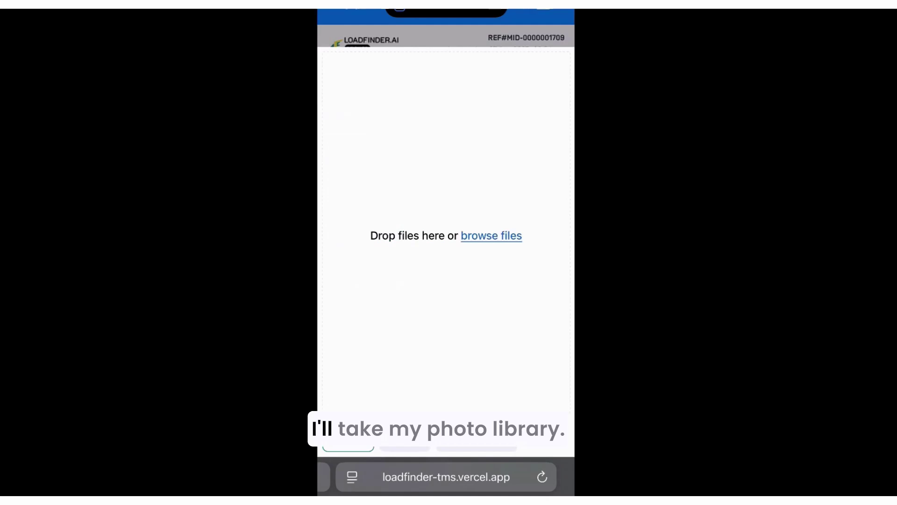
click(491, 236)
click(448, 270)
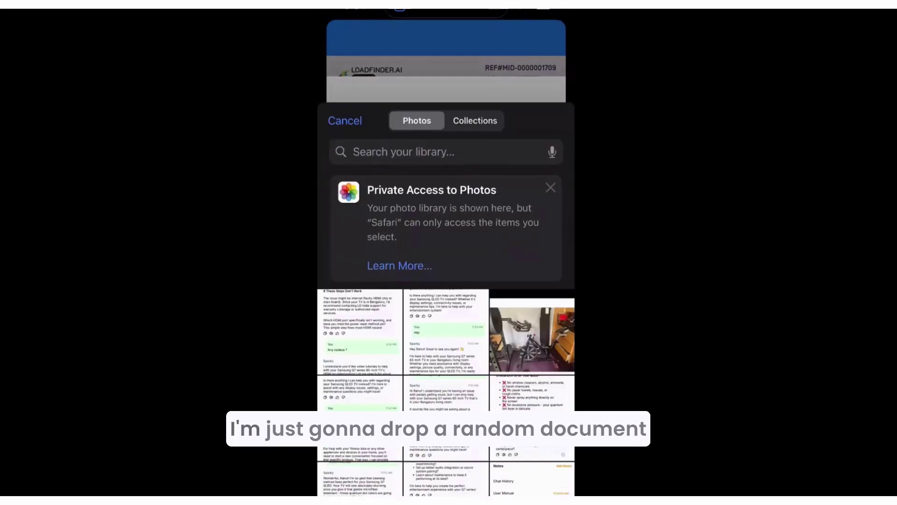
click(360, 260)
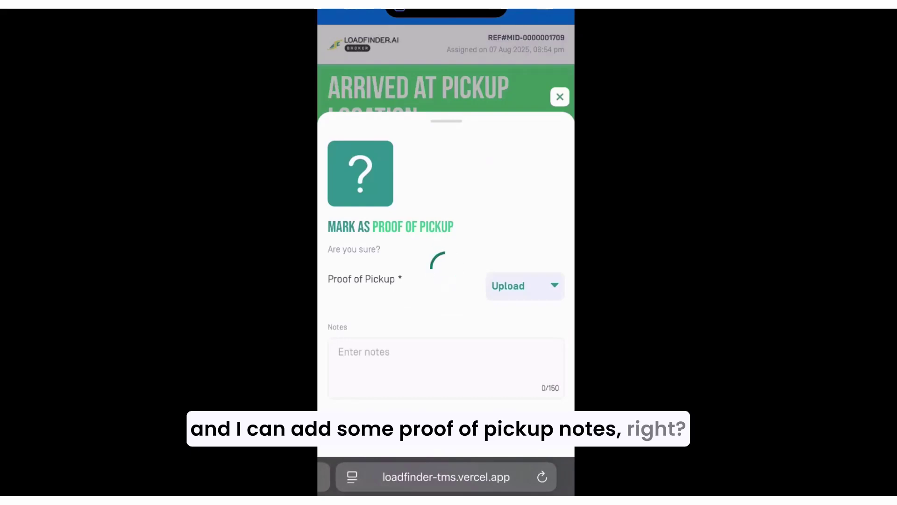
- Add the note 'Test oppop notts' and confirm the proof of pickup
click(420, 386)
text(T)
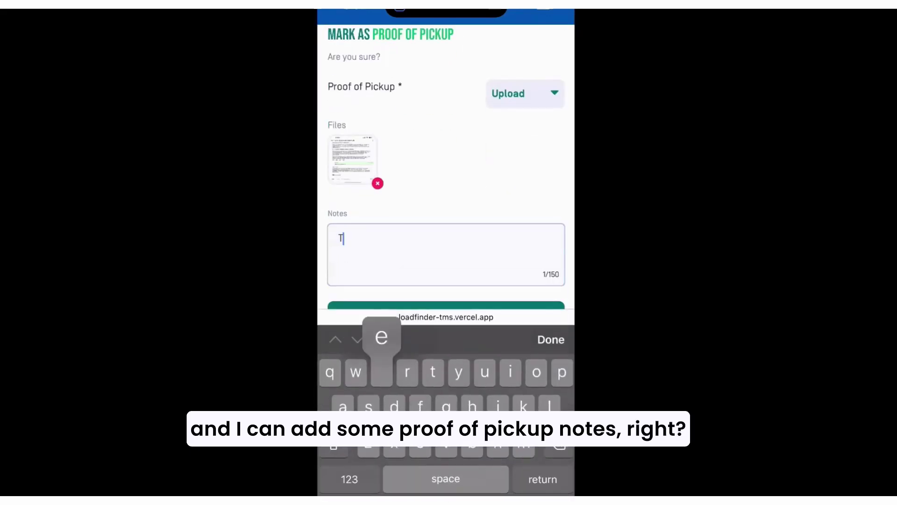
text(est o)
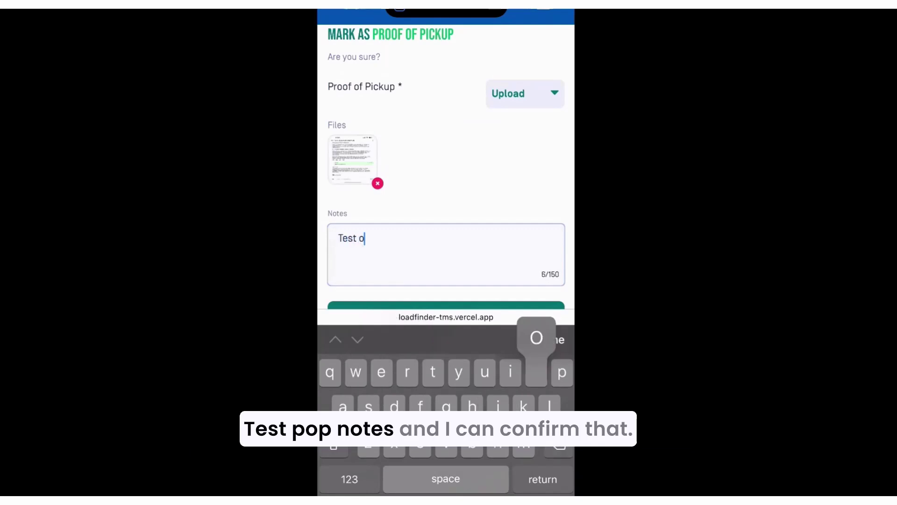
text(ppop n)
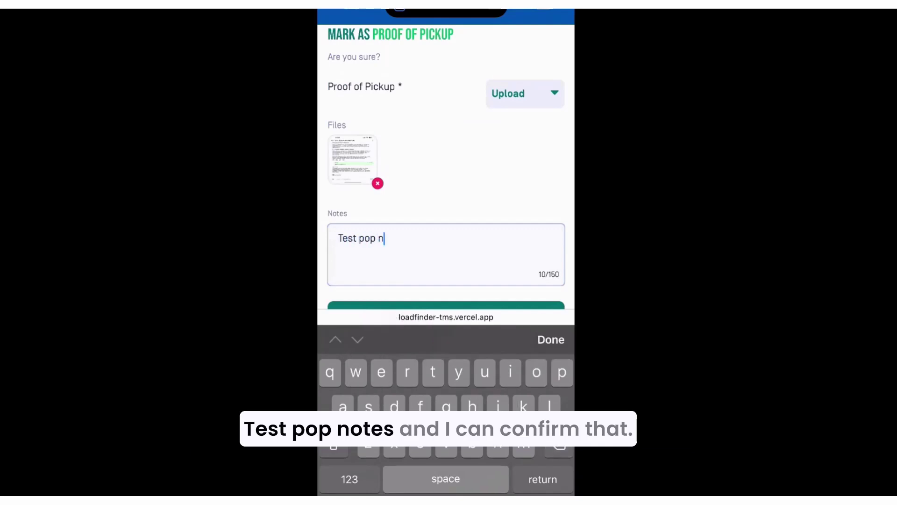
text(otts)
click(551, 339)
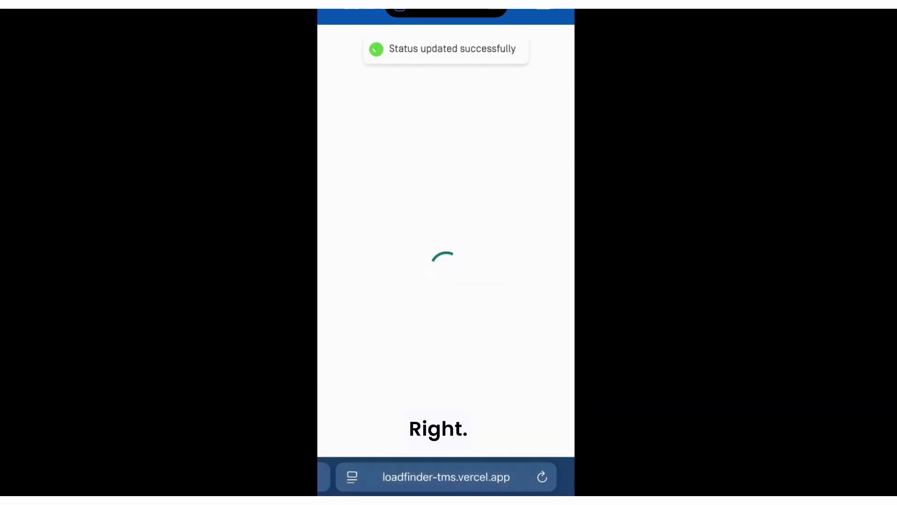
scroll(446, 252, down, 2)
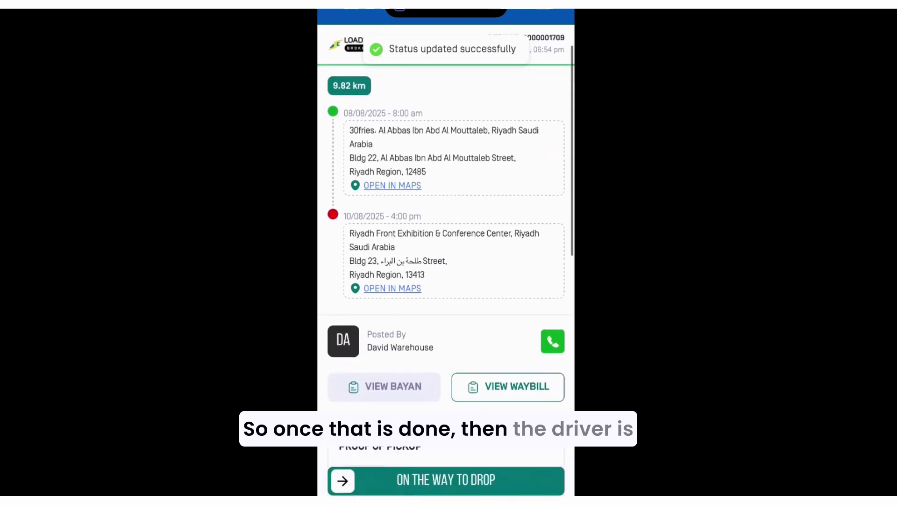
scroll(446, 252, up, 2)
scroll(446, 252, up, 2)
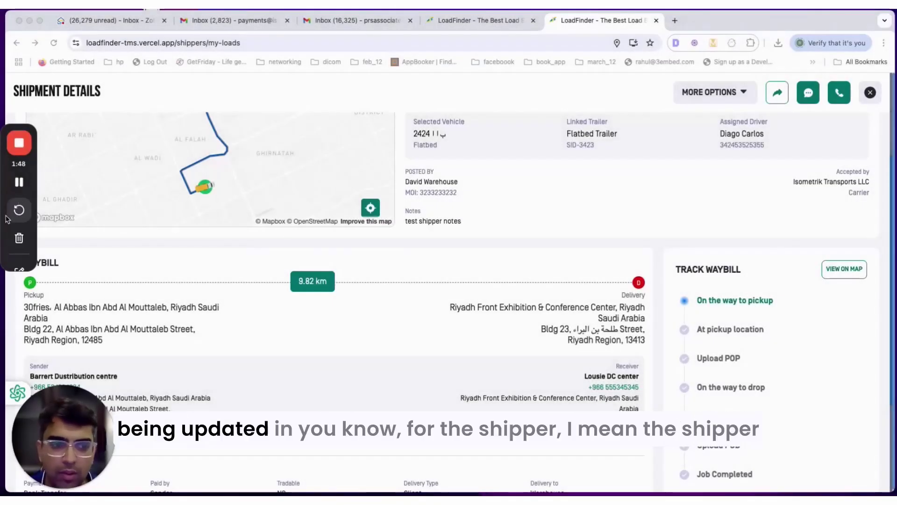
click(870, 93)
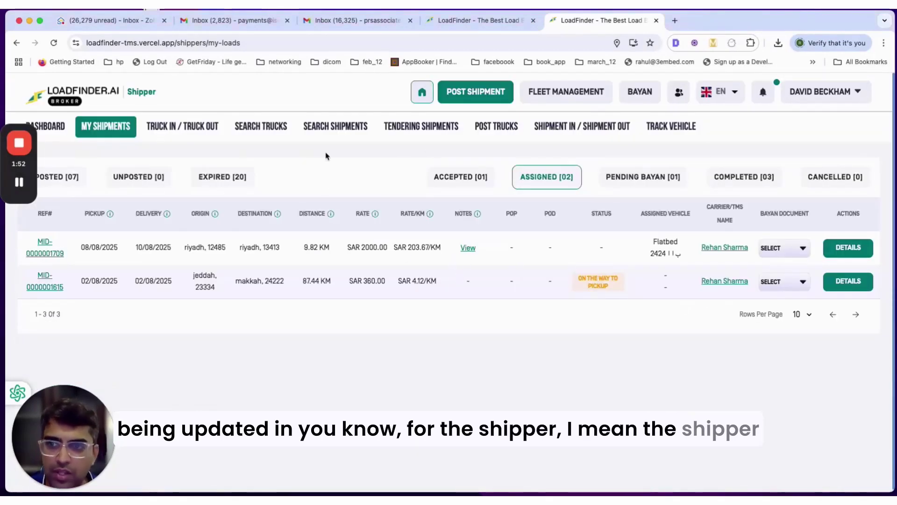
click(843, 248)
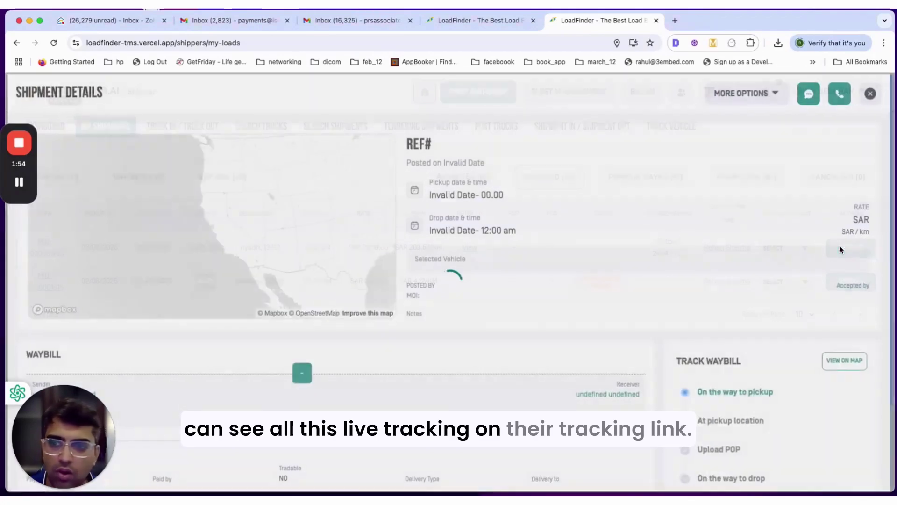
scroll(717, 294, down, 5)
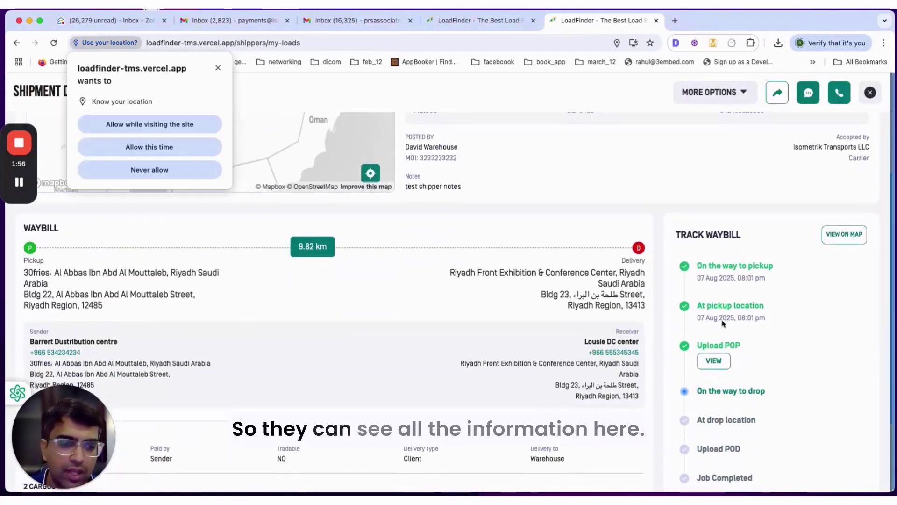
click(205, 153)
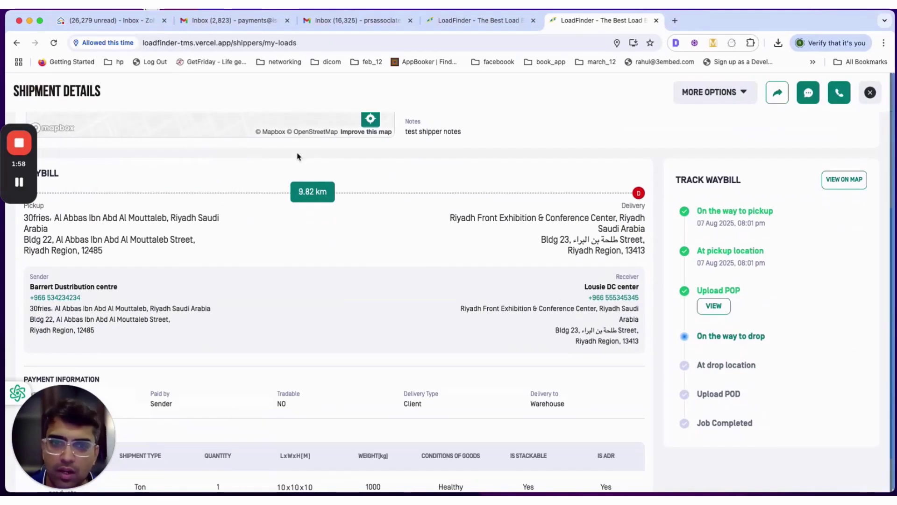
scroll(449, 236, up, 5)
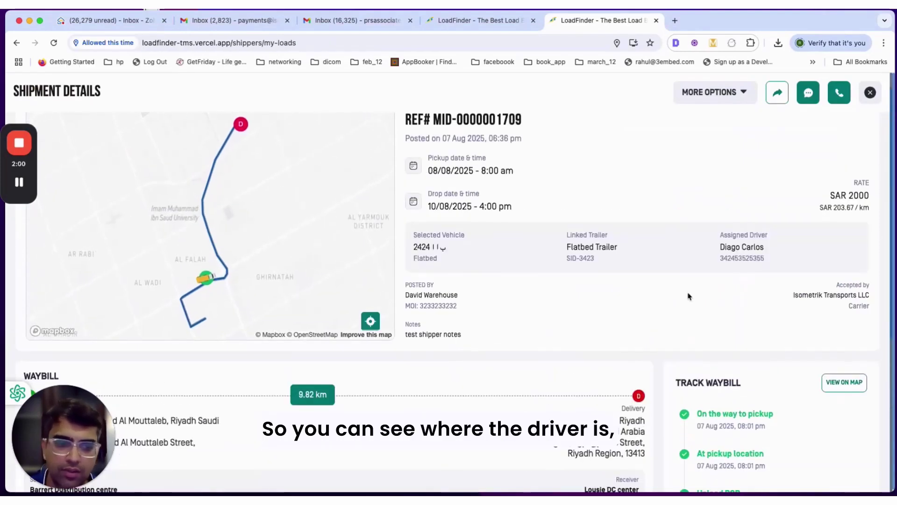
scroll(688, 296, down, 3)
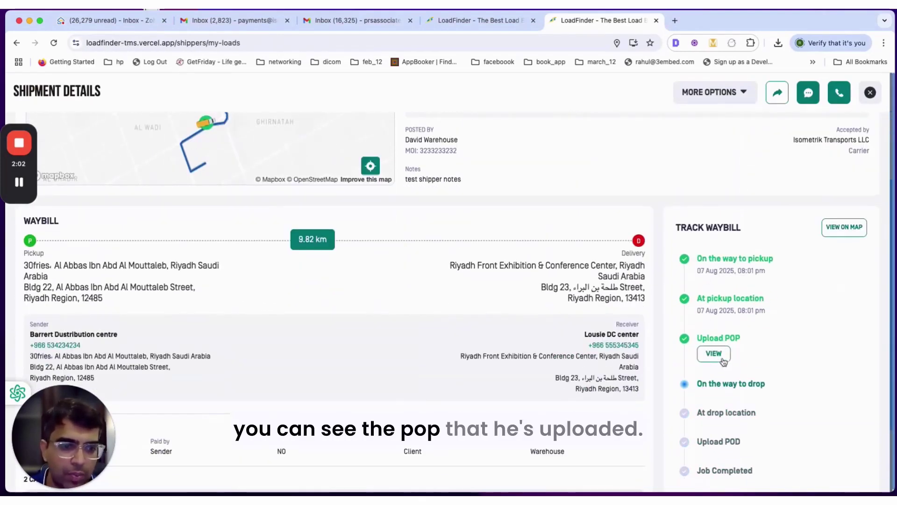
- View the driver's uploaded proof of pickup, then check the driver's live position on the map
click(714, 354)
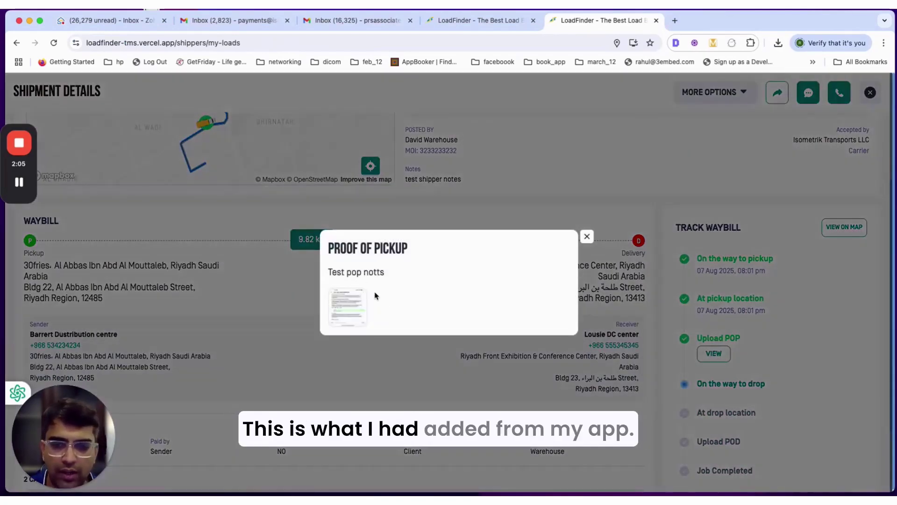
click(588, 237)
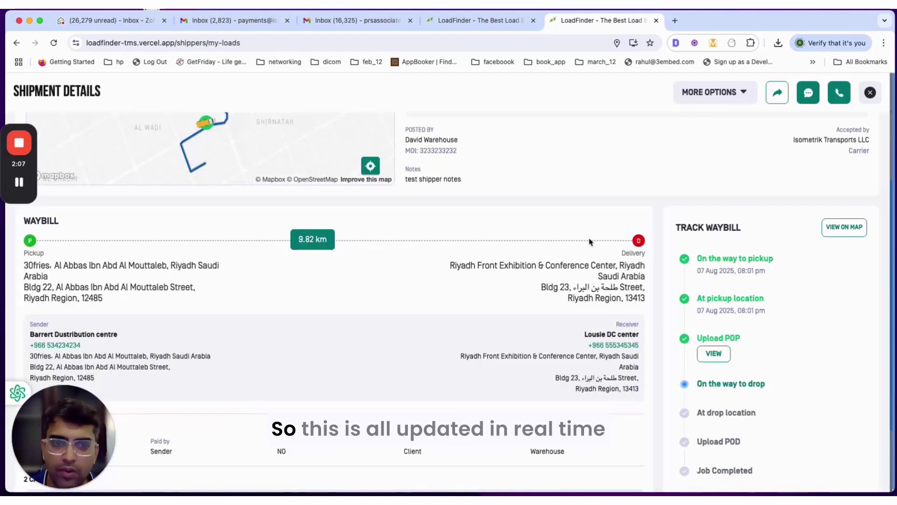
click(844, 229)
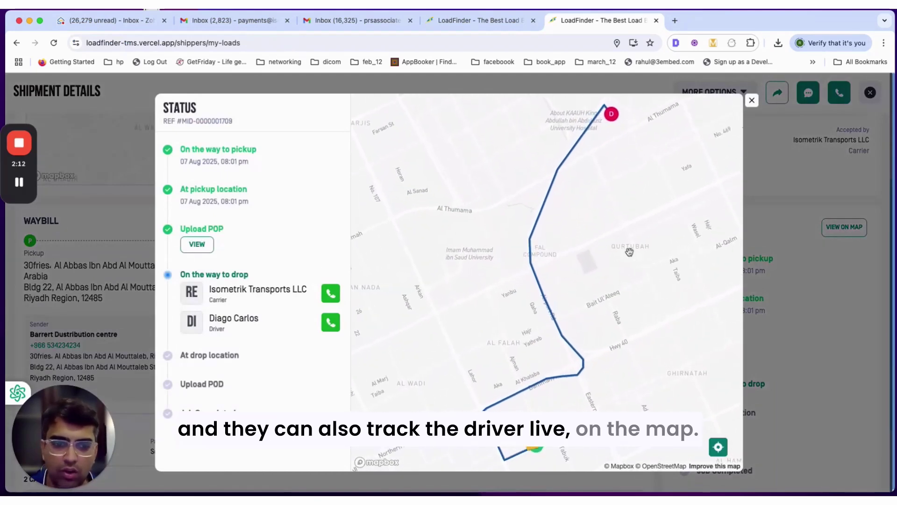
click(752, 101)
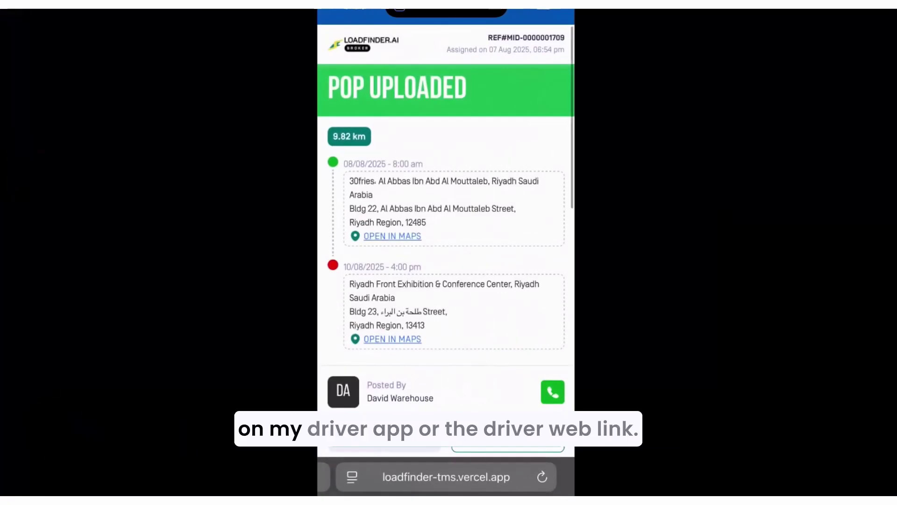
- Slide the driver's job to On the Way to Drop, then to Arrived to Drop
scroll(446, 257, down, 10)
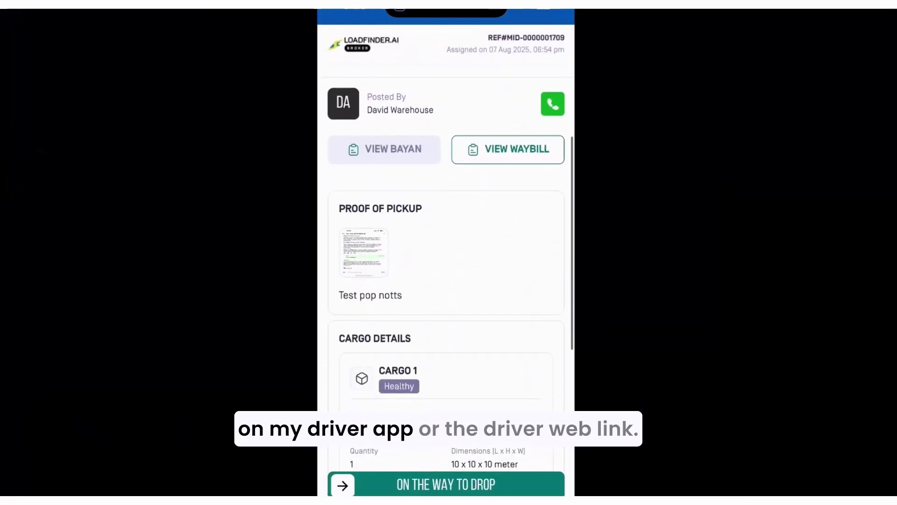
scroll(446, 257, down, 6)
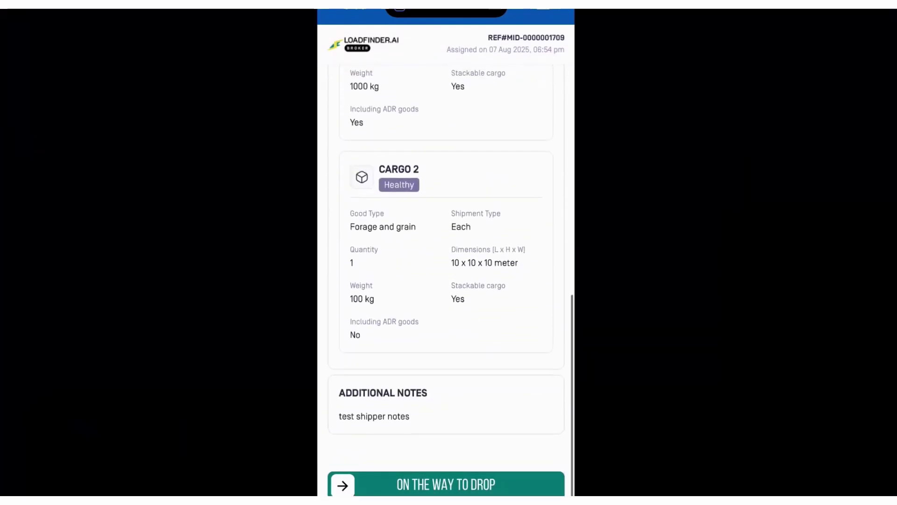
drag(343, 485, 552, 485)
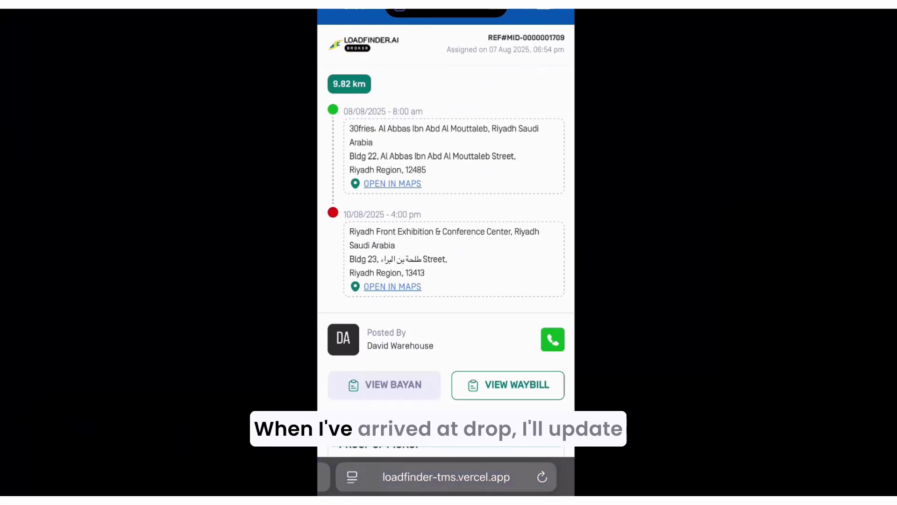
scroll(446, 252, down, 5)
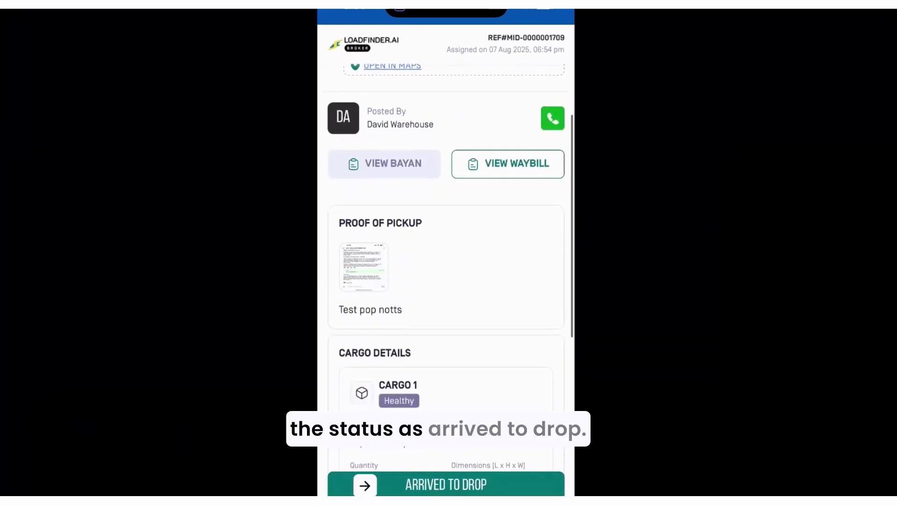
drag(342, 486, 551, 485)
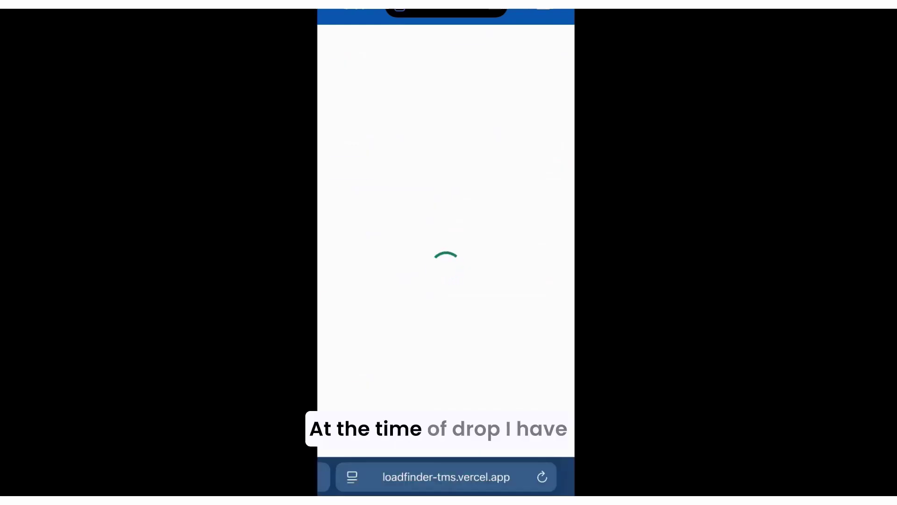
scroll(445, 267, down, 5)
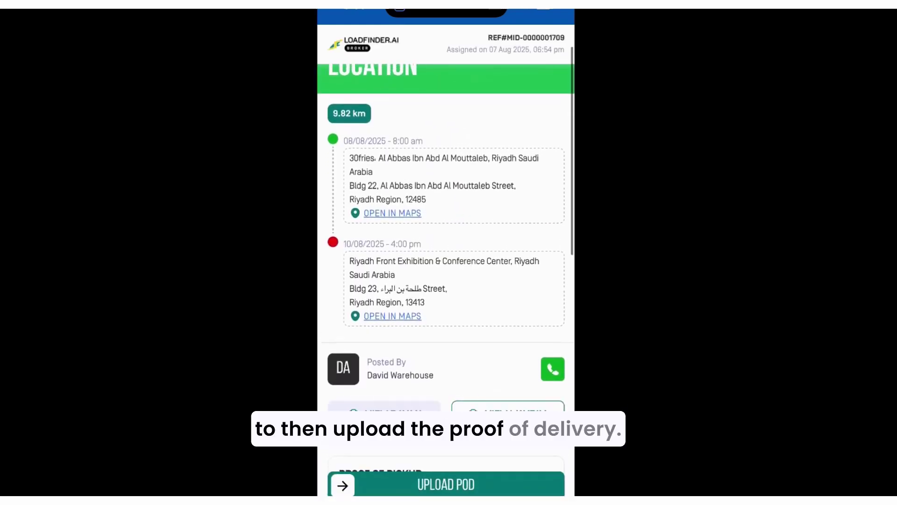
scroll(446, 252, down, 3)
scroll(445, 253, up, 1)
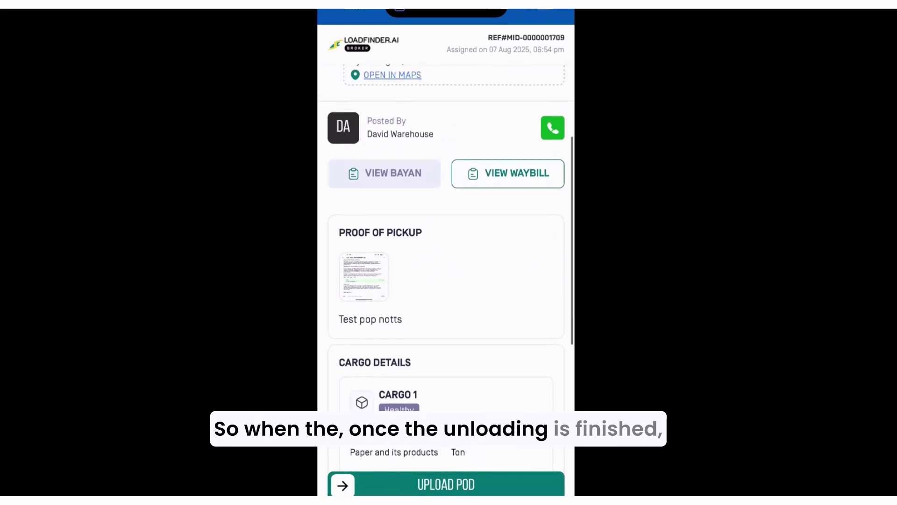
drag(322, 252, 386, 252)
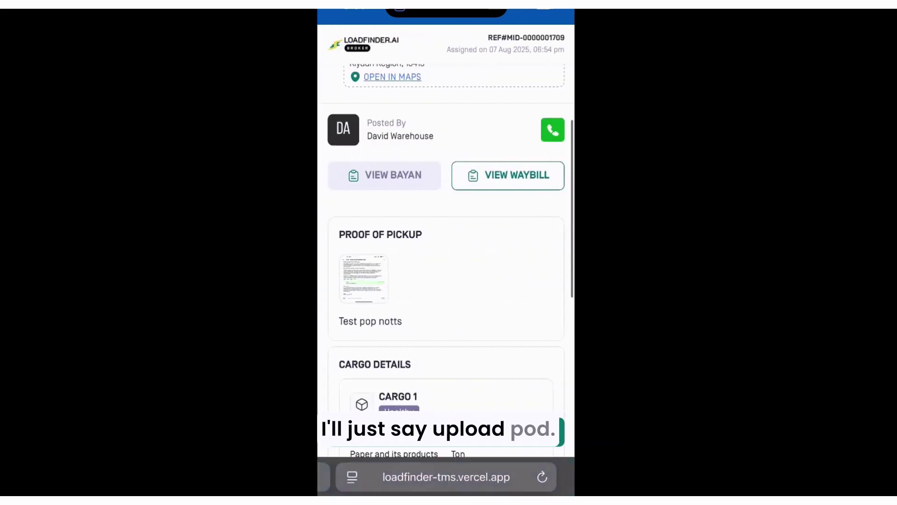
- Start the proof of drop in JPG/JPEG format and attach a bike photo from the library
click(446, 430)
click(525, 285)
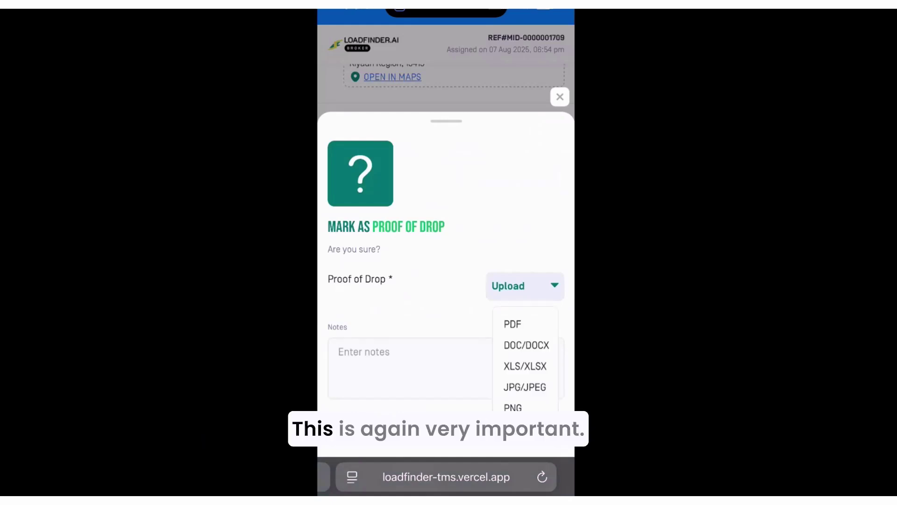
click(508, 286)
click(491, 235)
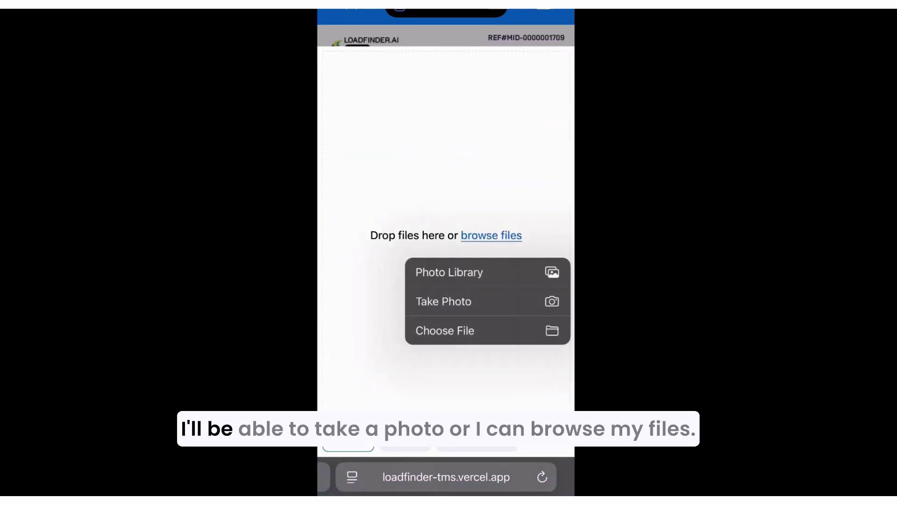
click(463, 270)
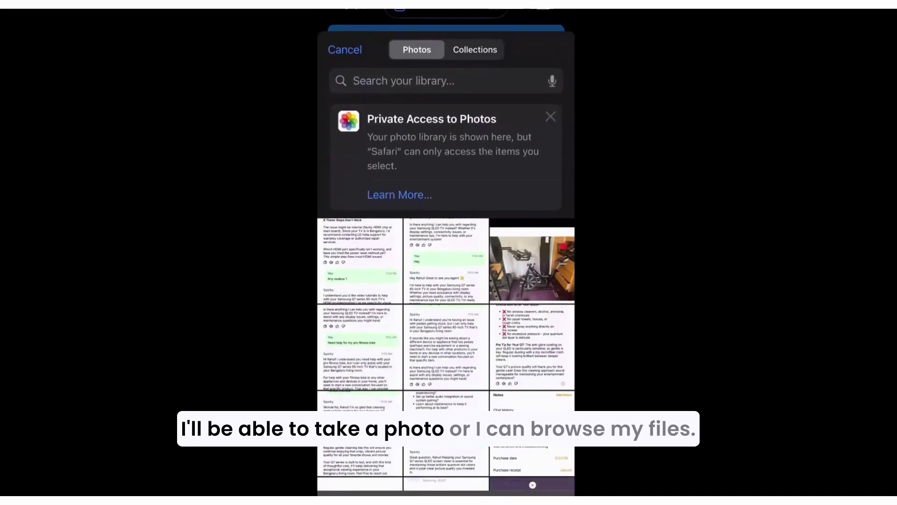
click(447, 262)
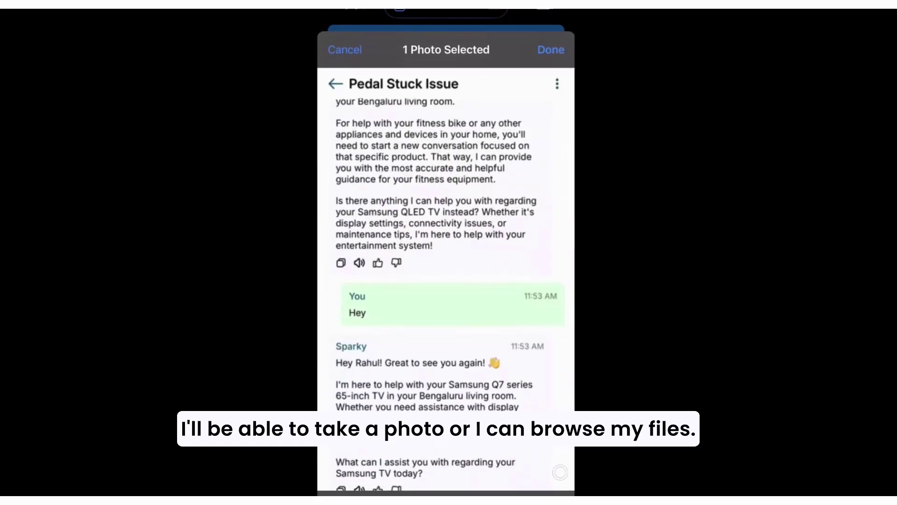
click(531, 266)
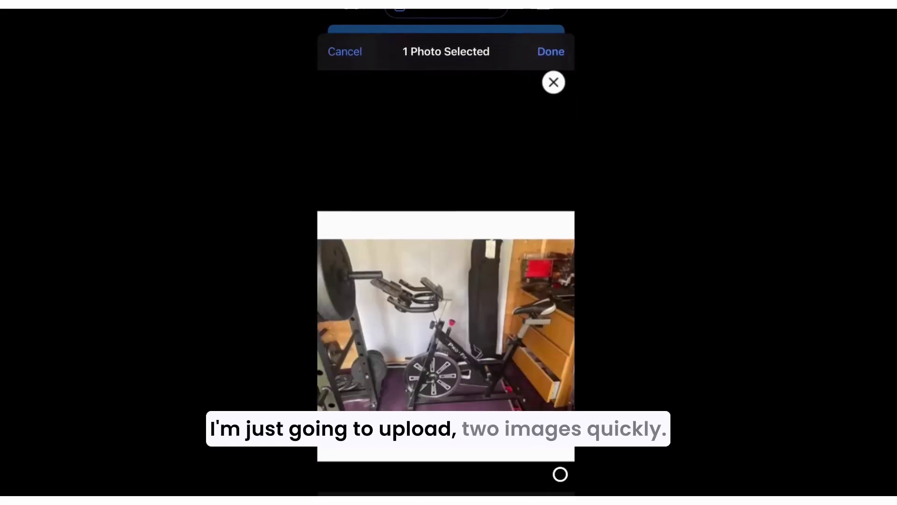
click(551, 50)
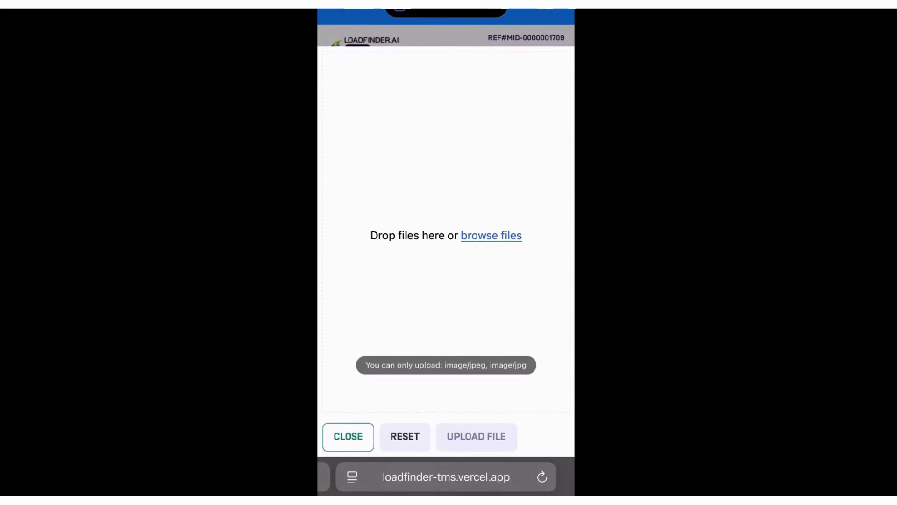
- Try attaching screenshots from the photo library as proof instead
click(491, 235)
click(458, 271)
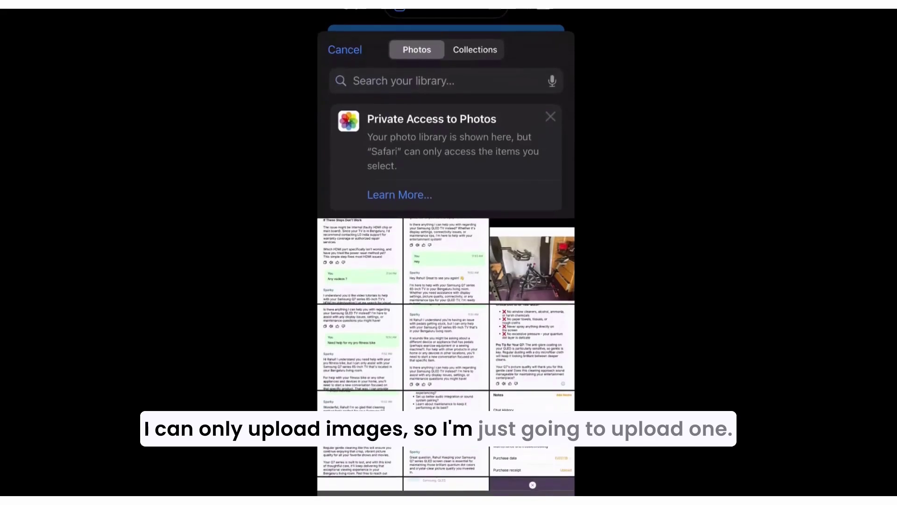
click(446, 262)
click(548, 48)
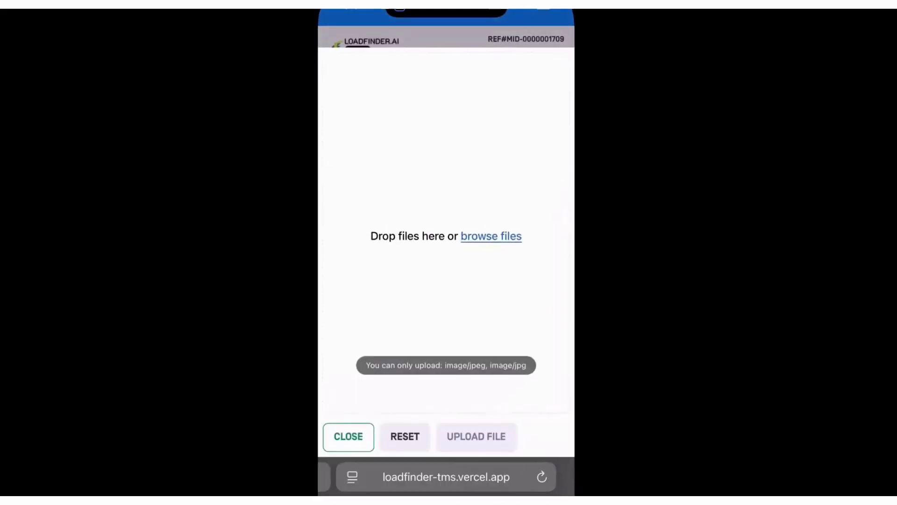
click(491, 235)
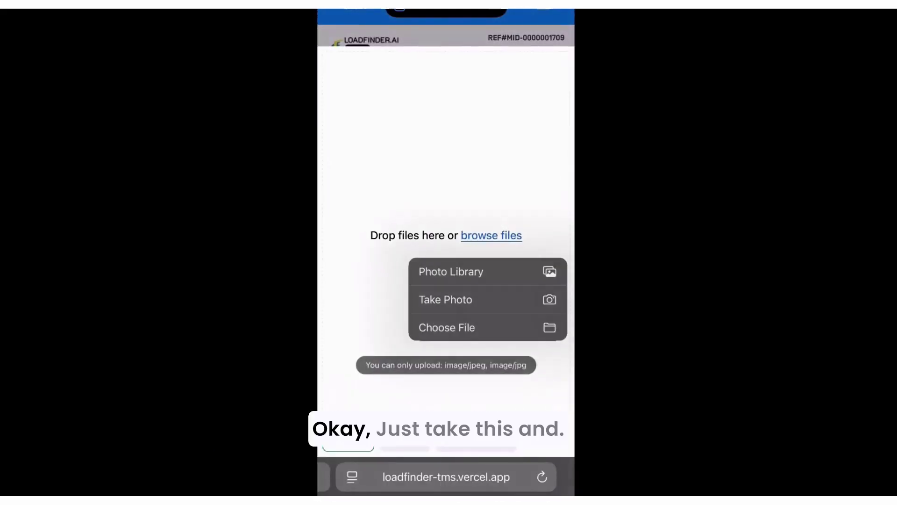
click(458, 271)
click(361, 349)
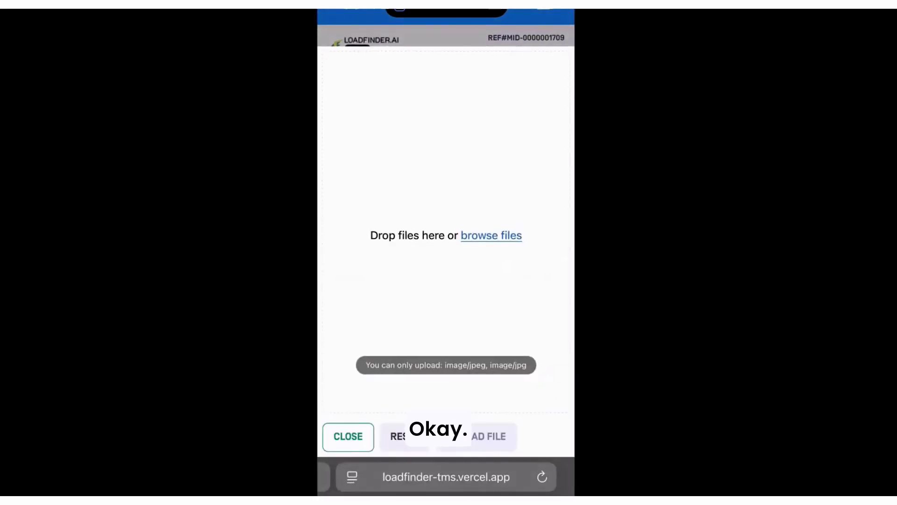
- Take a new photo with the camera and use it as the proof of drop
click(491, 235)
click(444, 300)
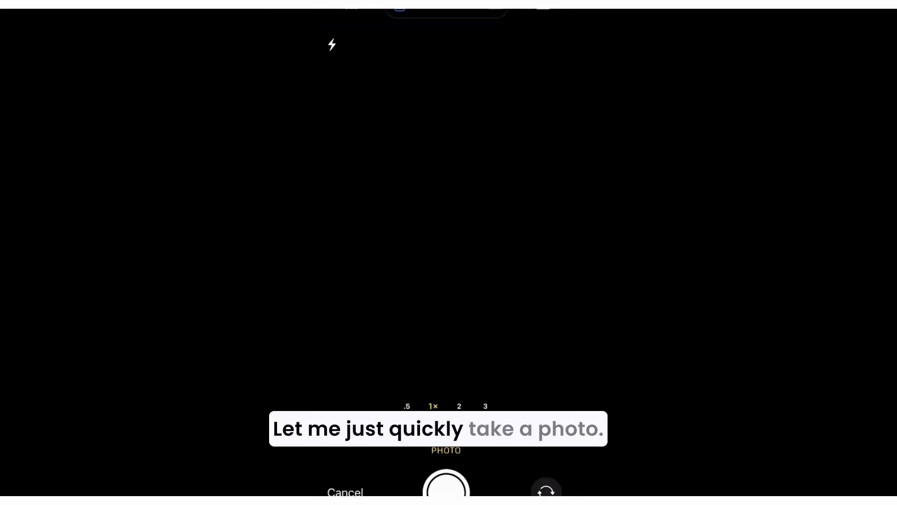
click(446, 479)
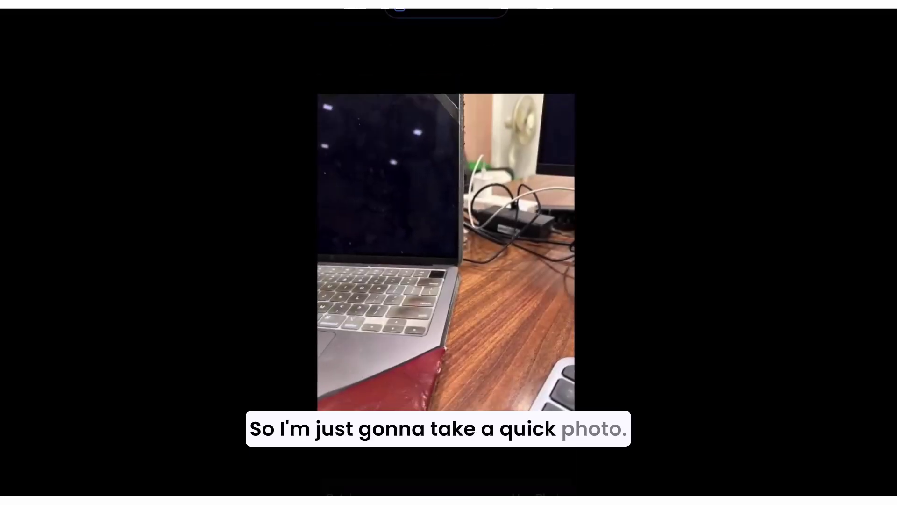
click(540, 486)
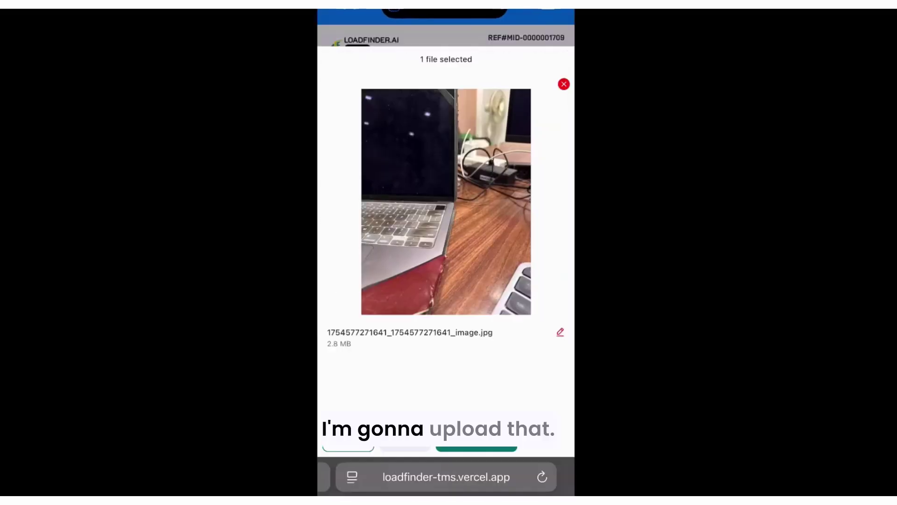
- Upload the captured photo with the note 'Podnbotes' and confirm the proof of drop
click(476, 436)
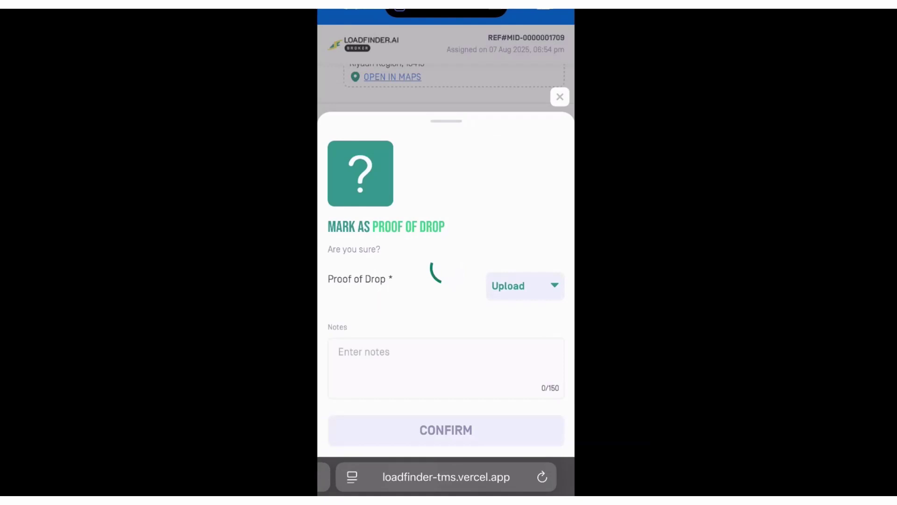
click(439, 381)
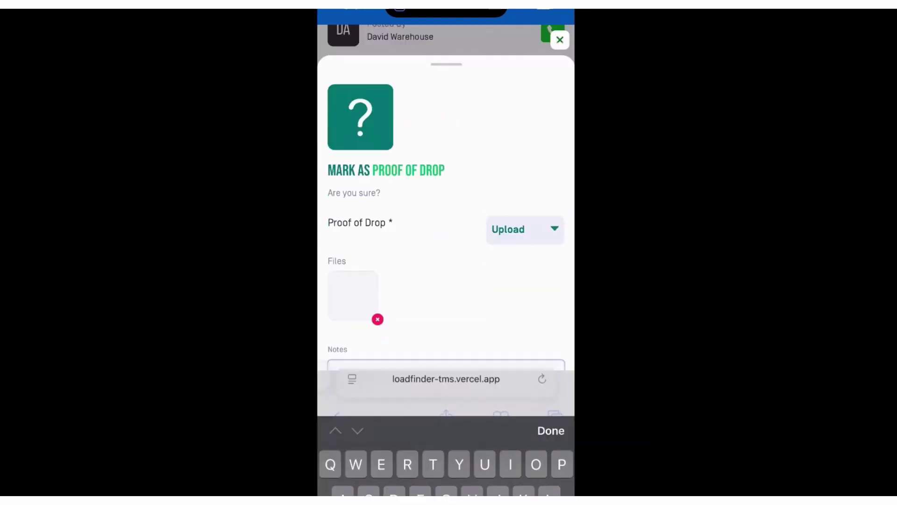
text(Podnbotes)
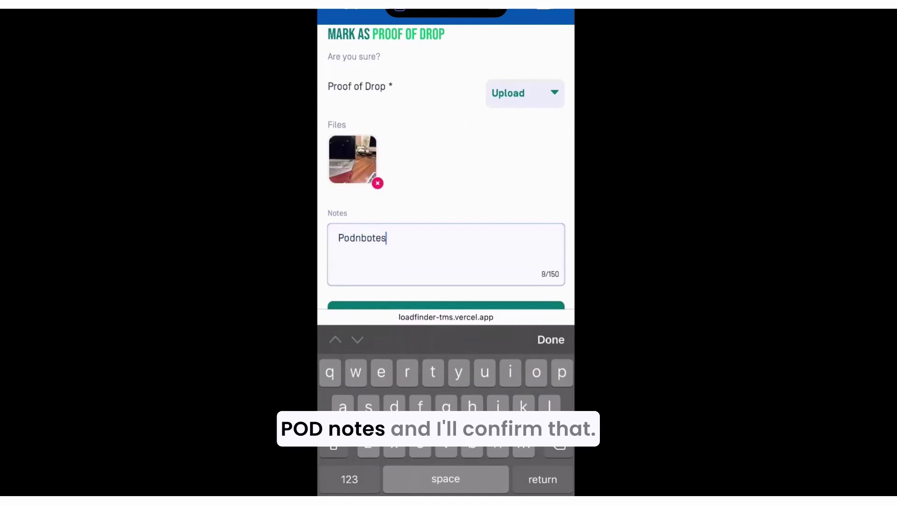
click(551, 340)
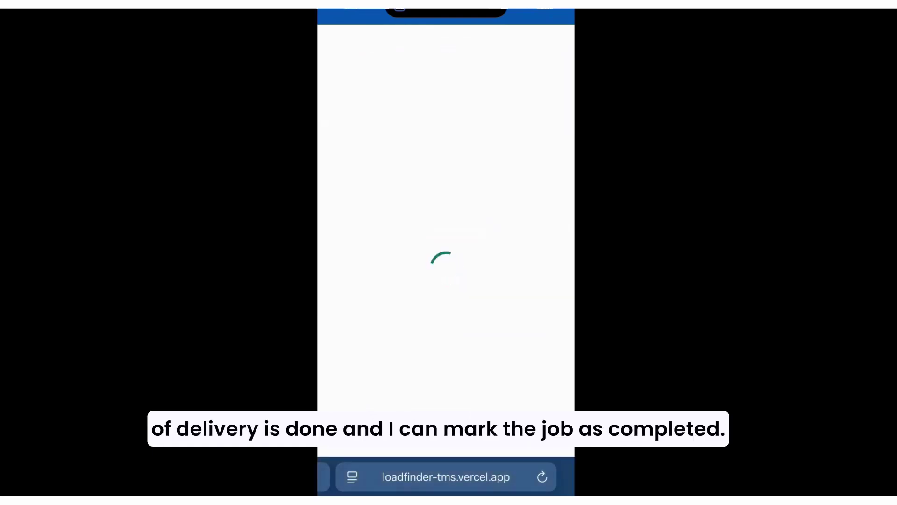
scroll(446, 262, down, 2)
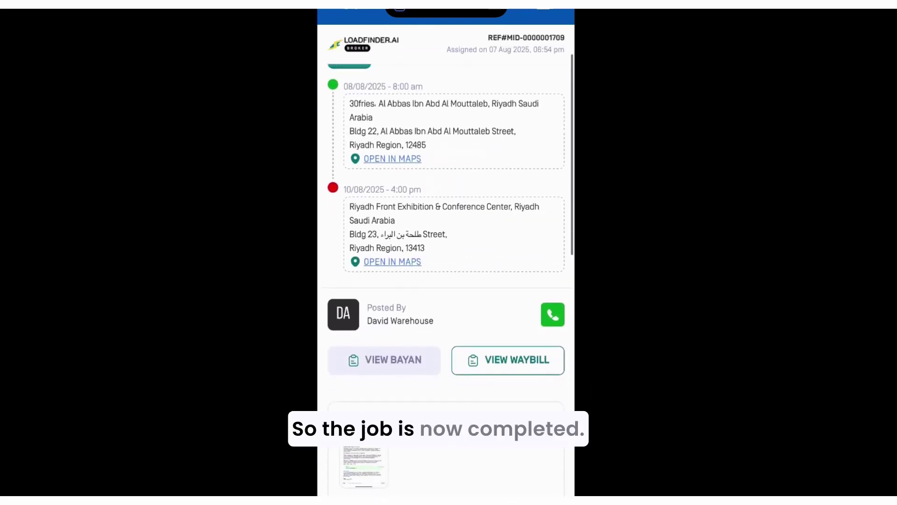
scroll(445, 262, up, 3)
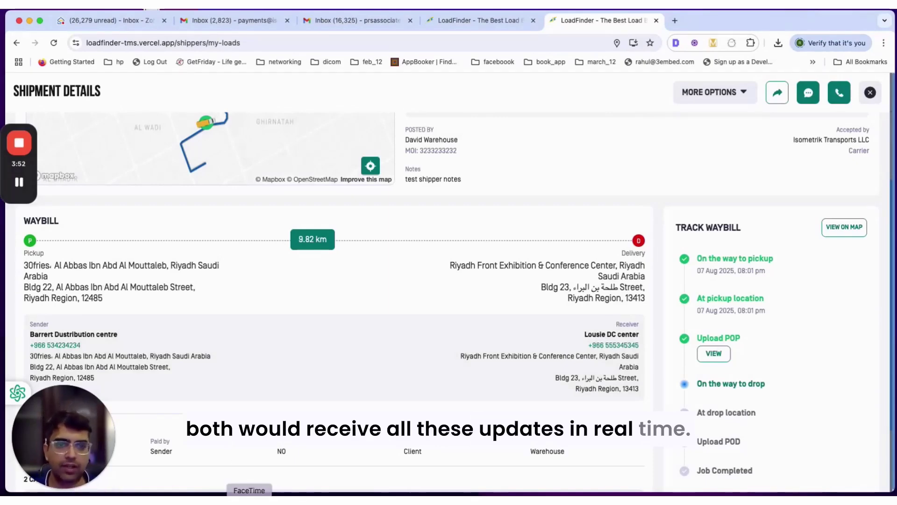
- Reopen the delivered shipment to view its proof of drop, then list the Completed shipments
click(870, 92)
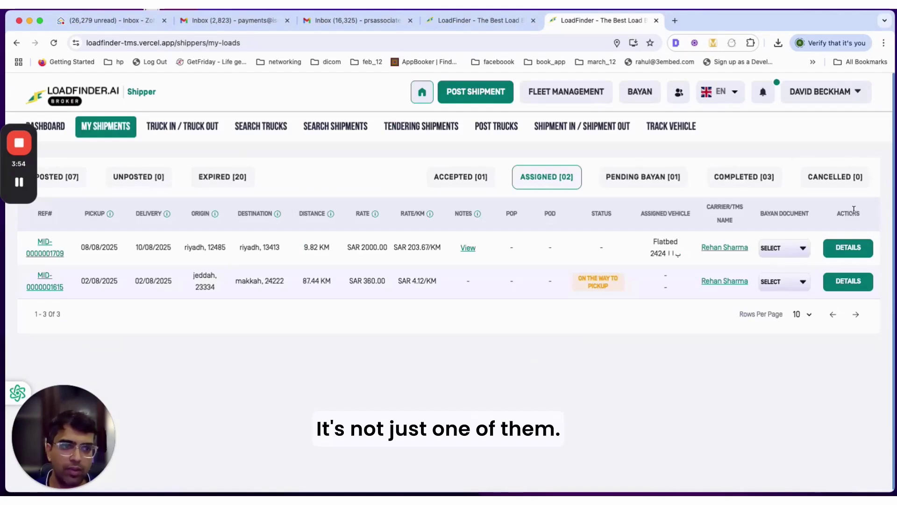
click(847, 247)
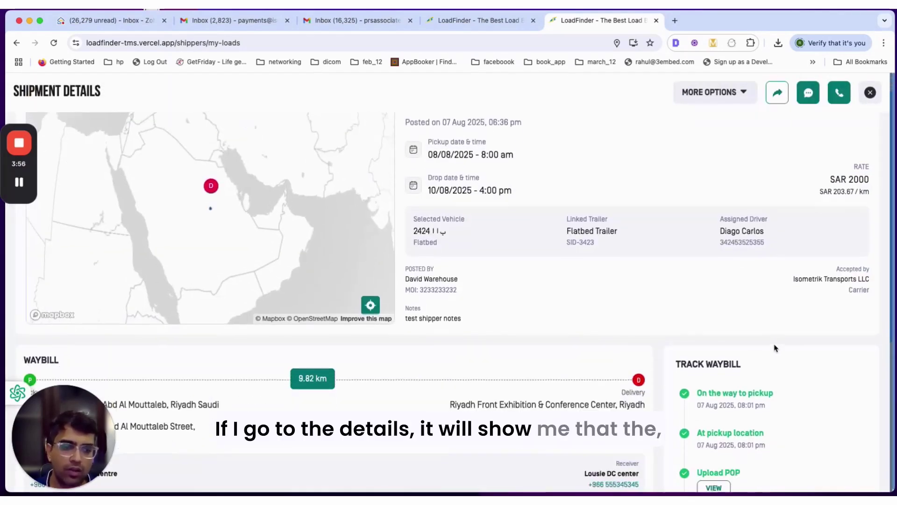
scroll(774, 350, down, 5)
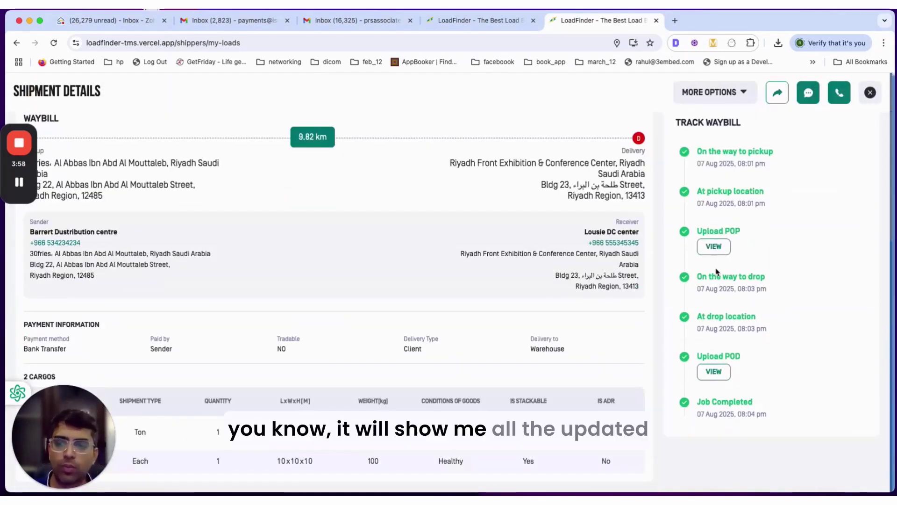
click(721, 377)
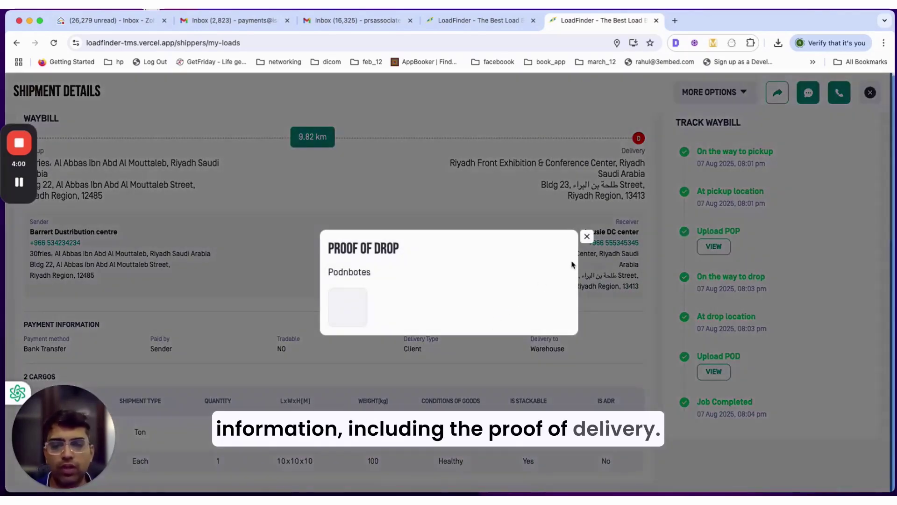
click(585, 237)
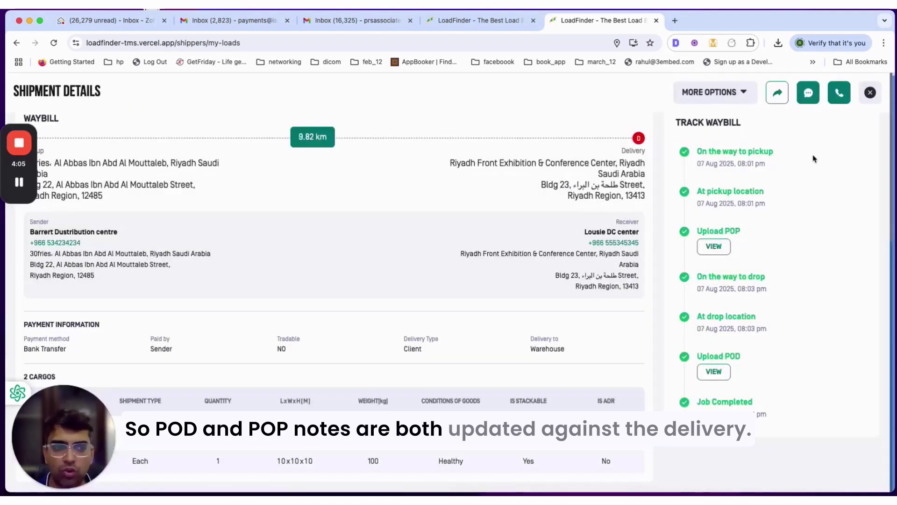
click(870, 93)
click(732, 182)
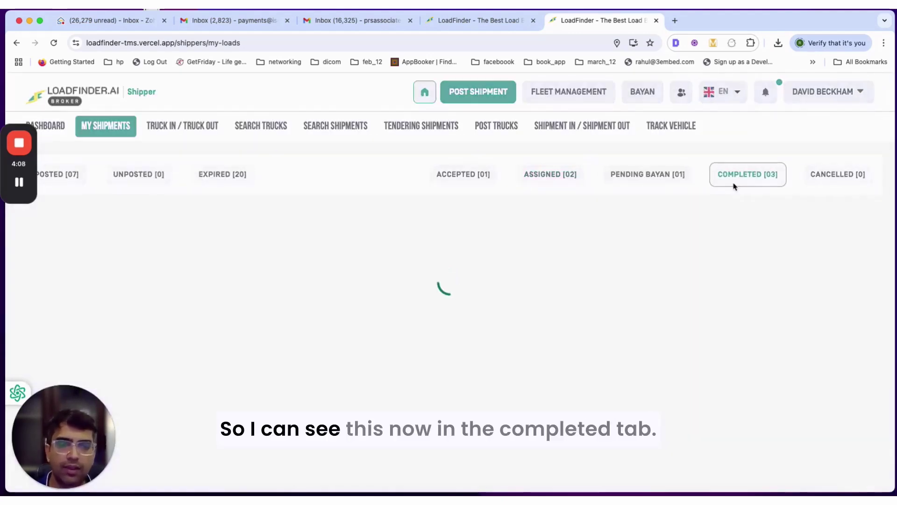
drag(544, 244, 723, 260)
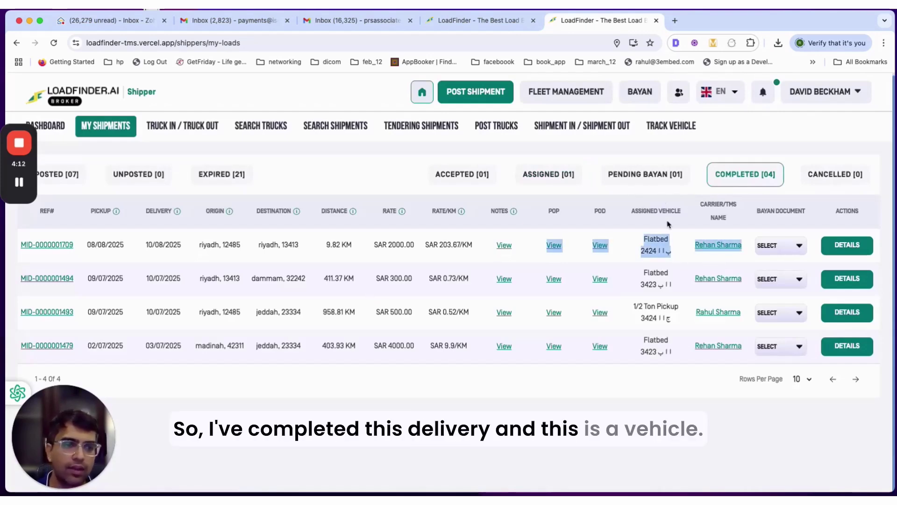
click(780, 248)
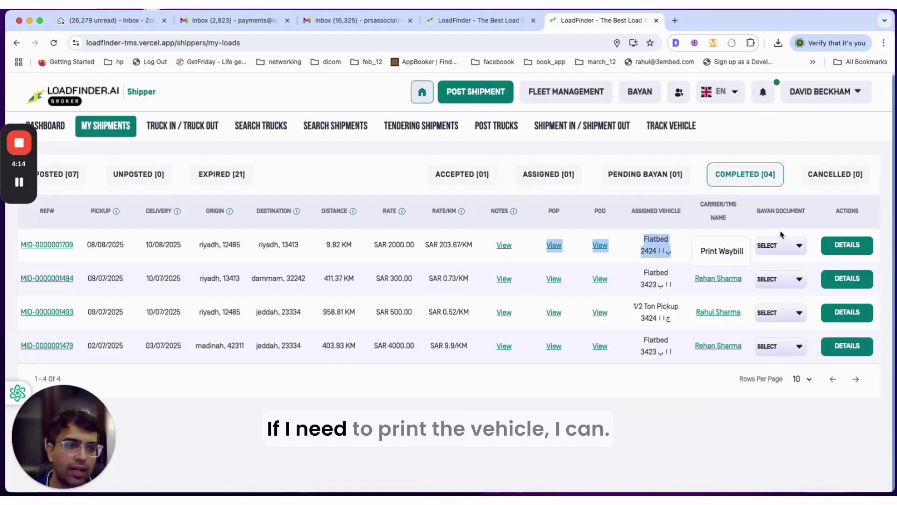
click(830, 245)
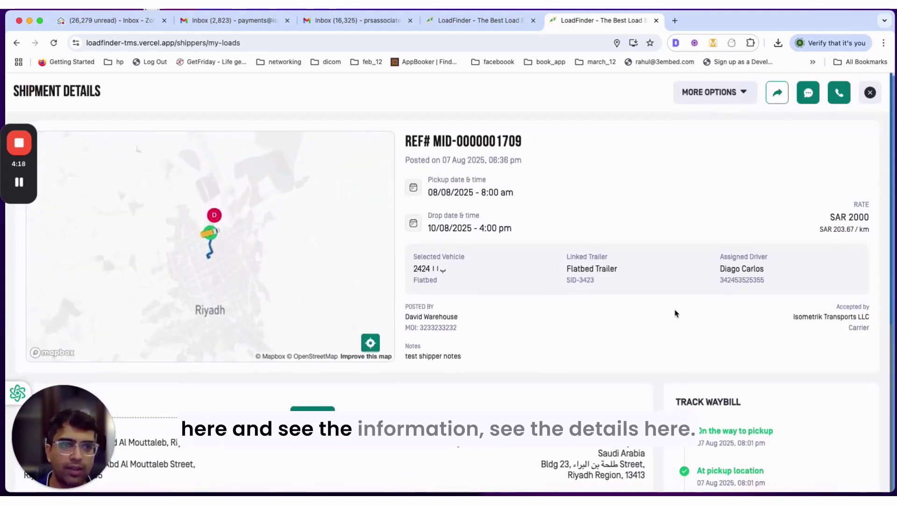
click(728, 99)
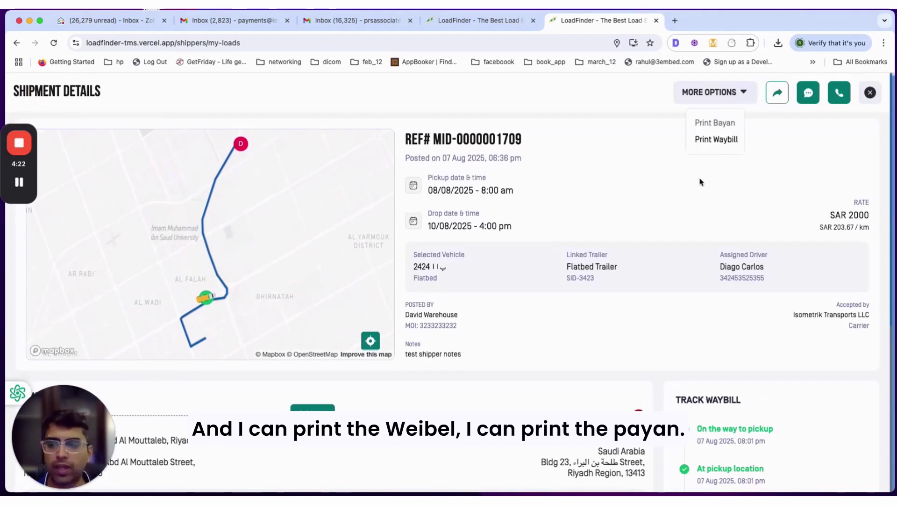
click(878, 97)
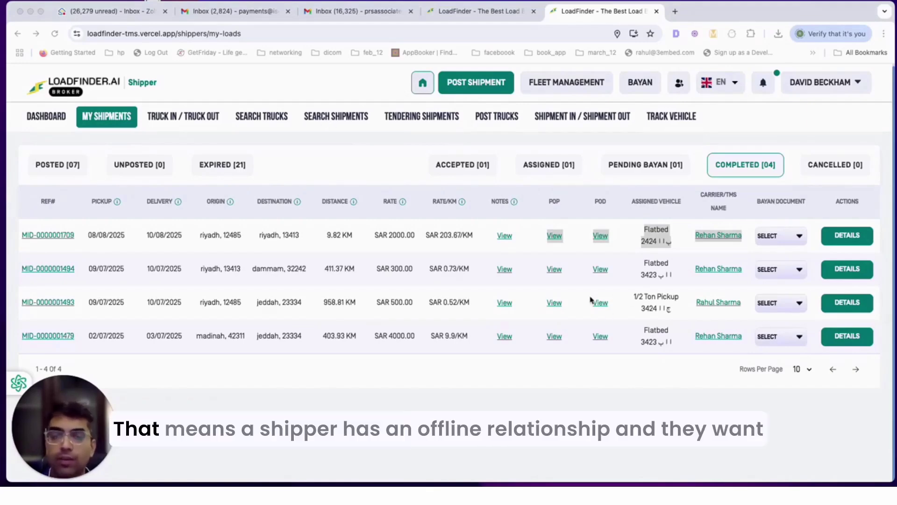
- Start a new shipment with sender Barrett Dustribution centre at its Madinah address
click(490, 87)
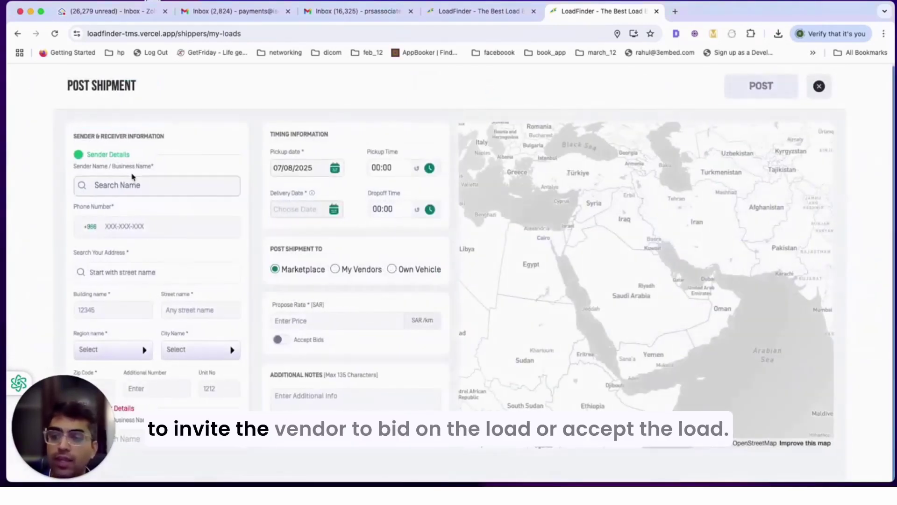
click(169, 183)
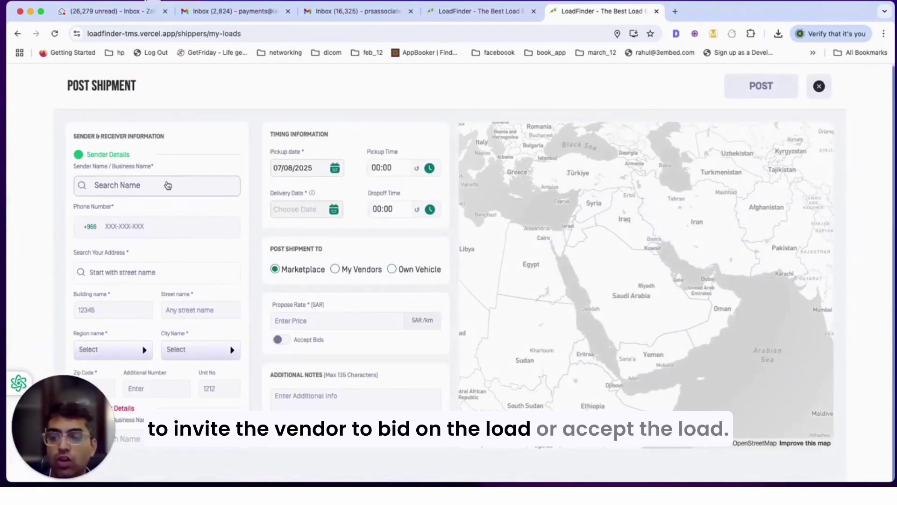
click(136, 206)
click(154, 224)
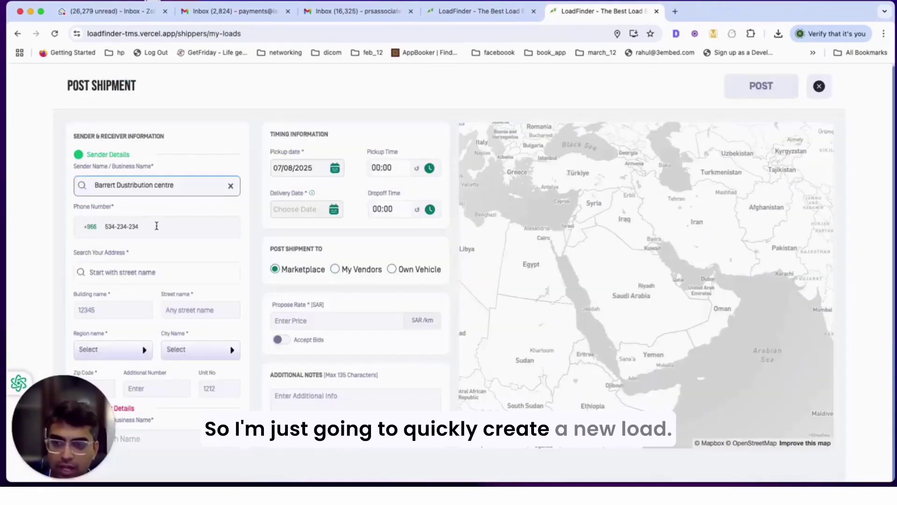
click(460, 262)
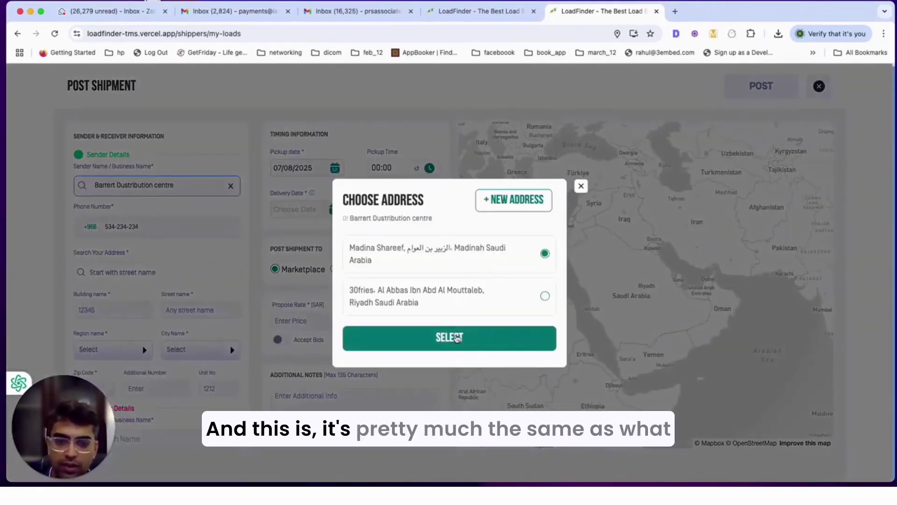
click(449, 338)
scroll(128, 251, down, 1)
scroll(129, 252, down, 3)
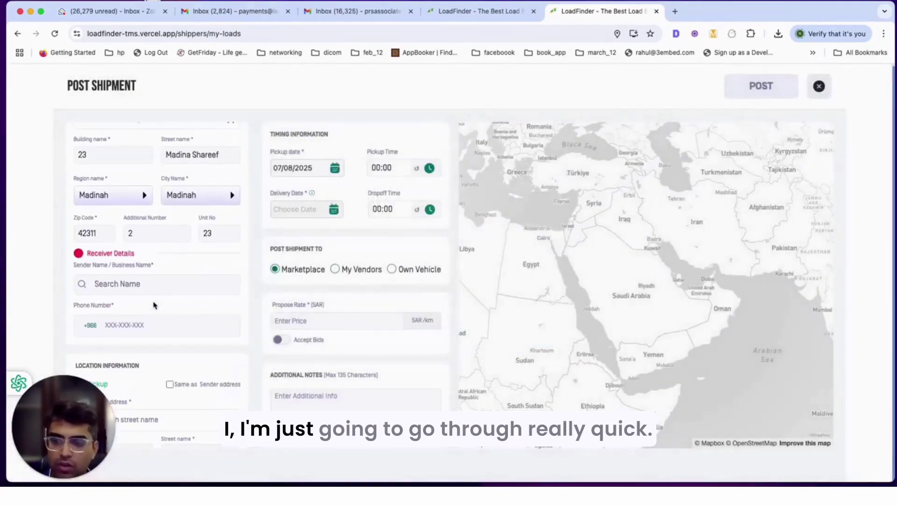
click(140, 283)
scroll(126, 244, down, 3)
click(126, 247)
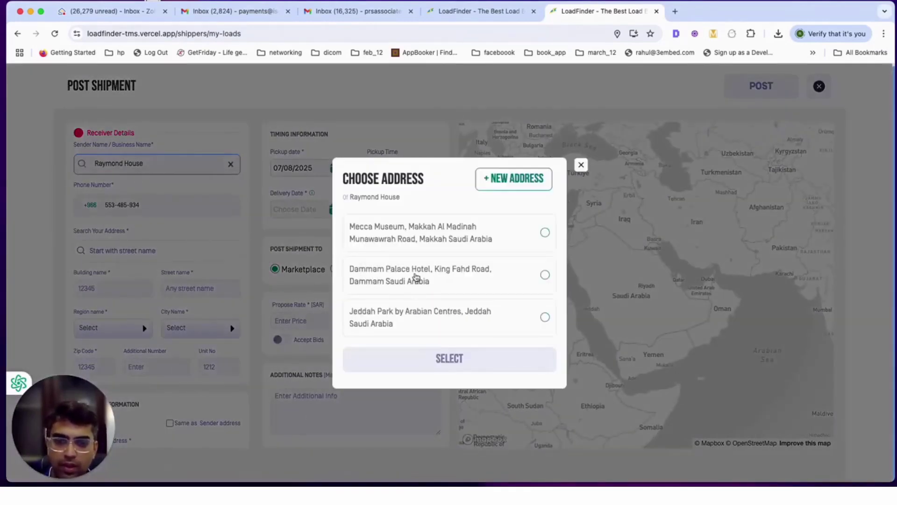
click(434, 283)
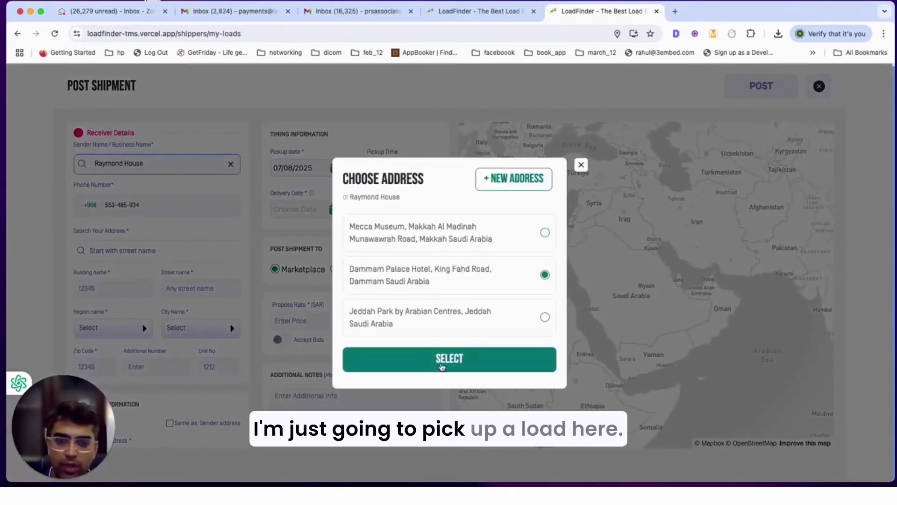
click(449, 358)
- Tick Same as Receiver address for delivery and Same as Sender address for pickup
scroll(150, 281, down, 3)
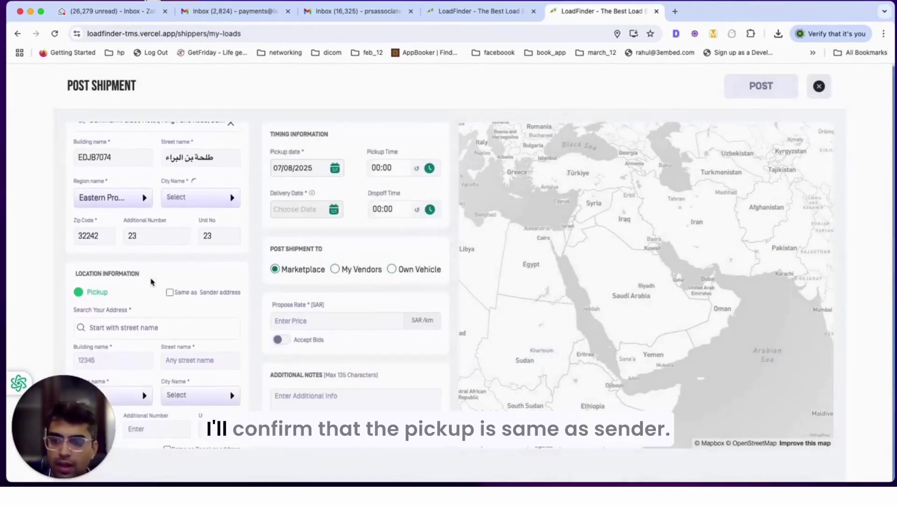
scroll(165, 260, down, 2)
scroll(171, 212, down, 2)
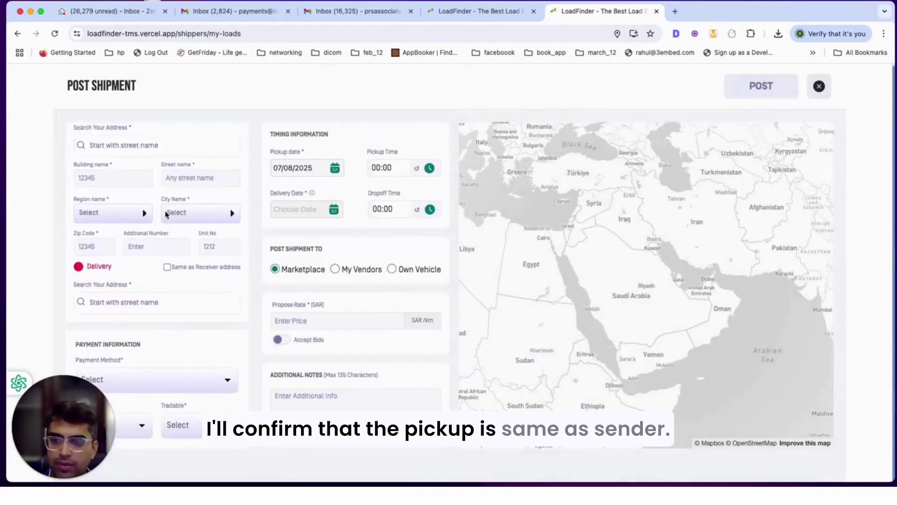
click(167, 290)
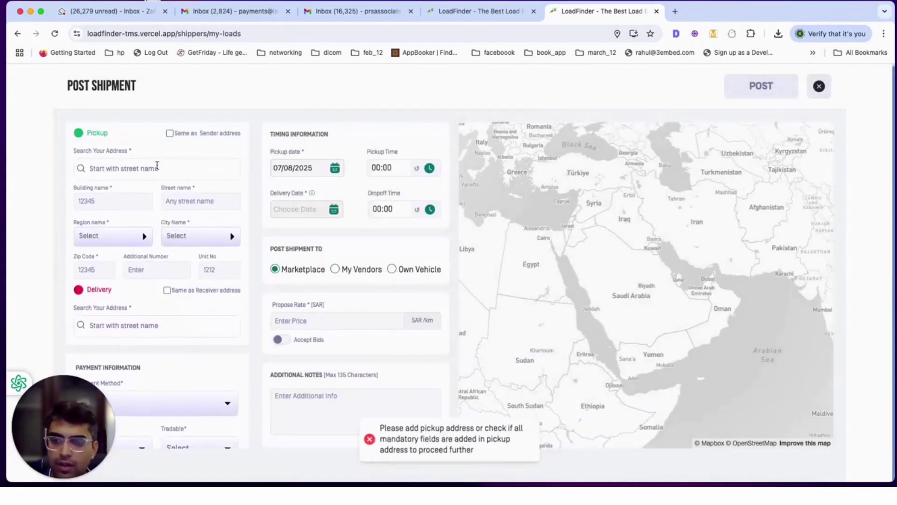
click(169, 134)
- Match delivery to the receiver address and save Forage cargo, type Each, 1000 weight per item
click(167, 290)
scroll(168, 303, down, 4)
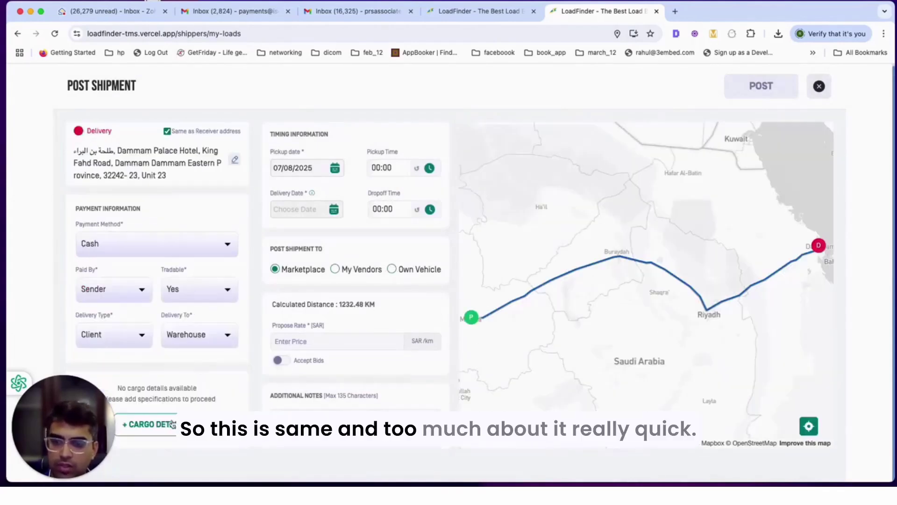
click(158, 424)
click(200, 317)
click(231, 366)
click(275, 318)
click(275, 345)
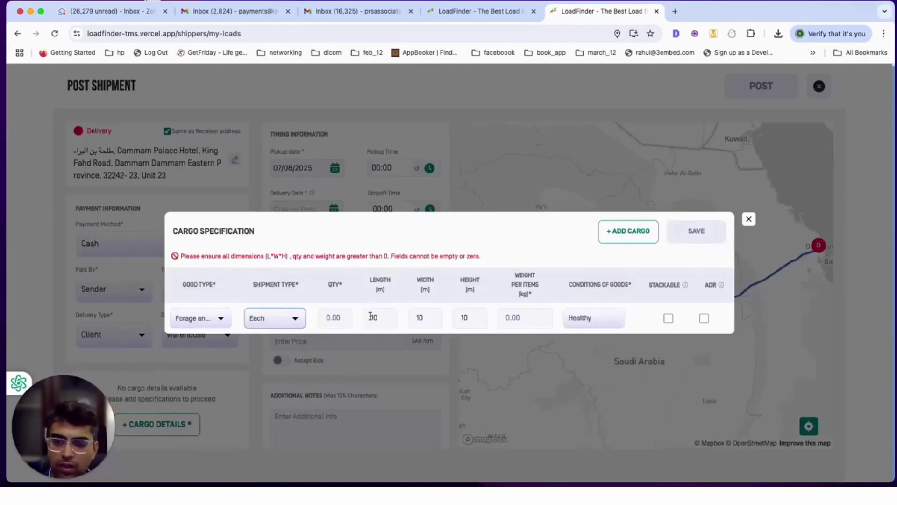
click(343, 321)
click(381, 318)
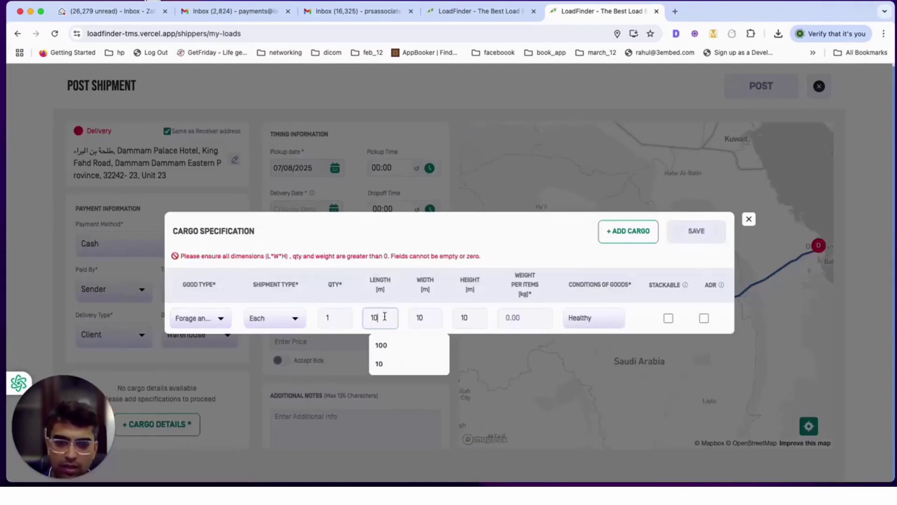
click(516, 320)
text(1000)
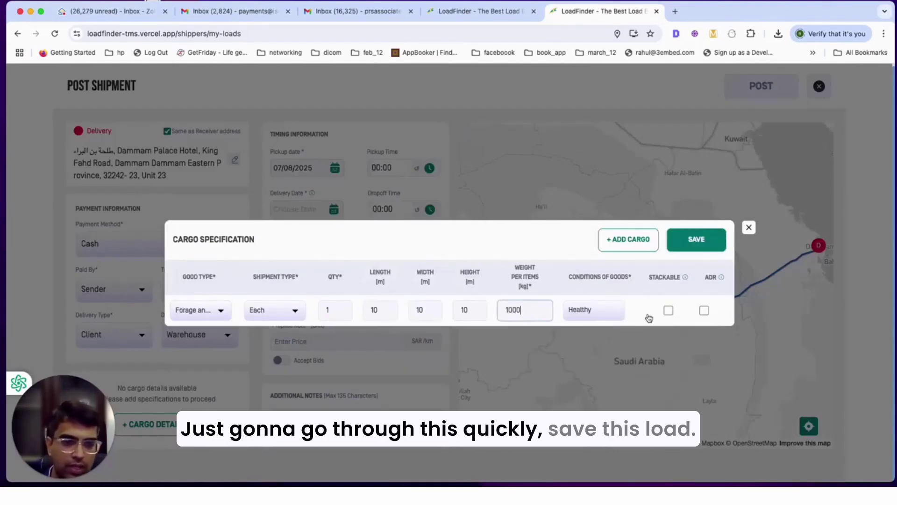
click(697, 239)
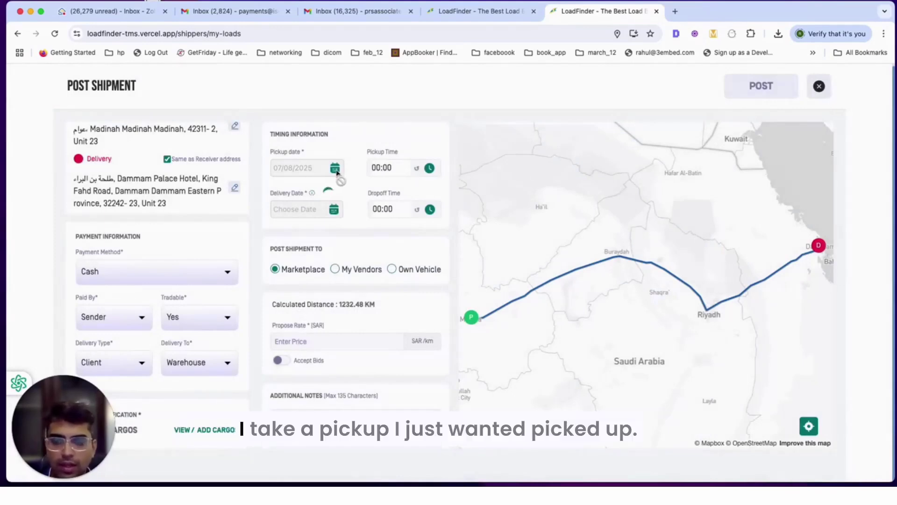
- Set pickup to 08/08/2025 at 10:00
click(335, 168)
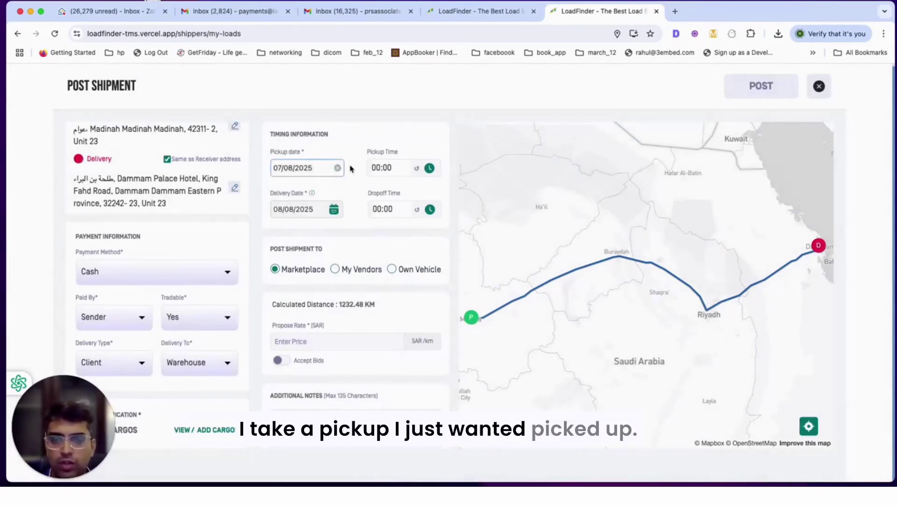
click(380, 250)
click(395, 169)
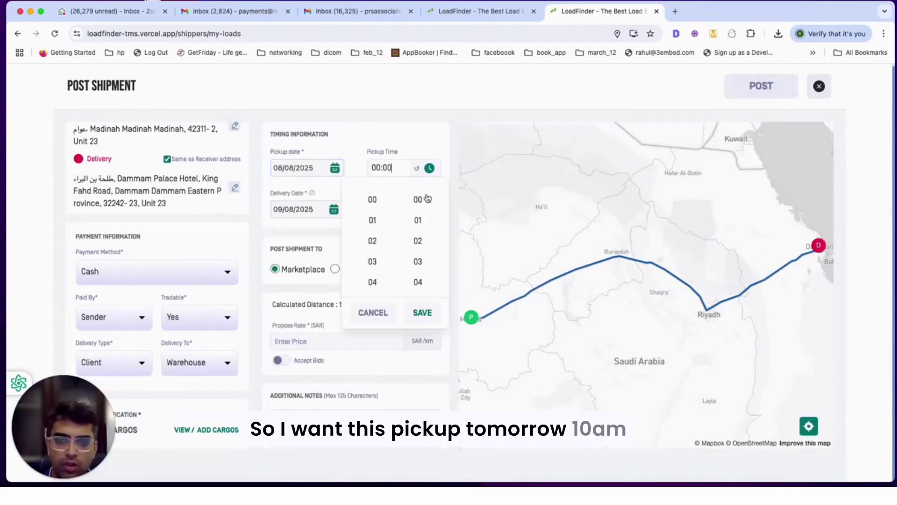
click(370, 241)
click(414, 206)
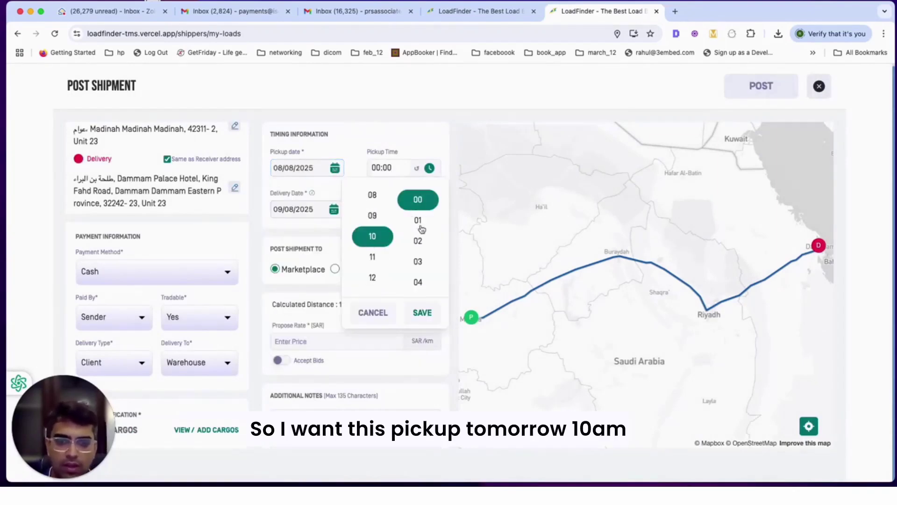
click(421, 312)
- Set delivery to 11/08/2025 with an 08:00 drop-off time
click(333, 209)
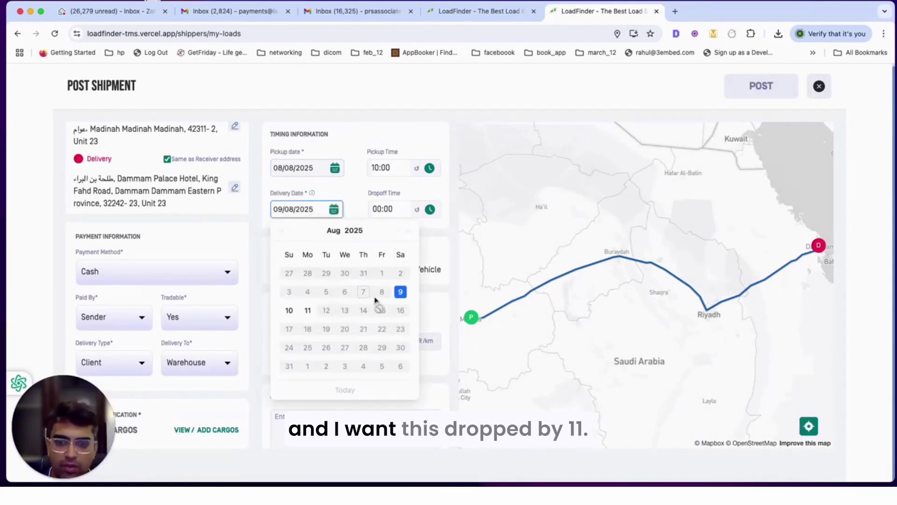
click(307, 311)
click(388, 209)
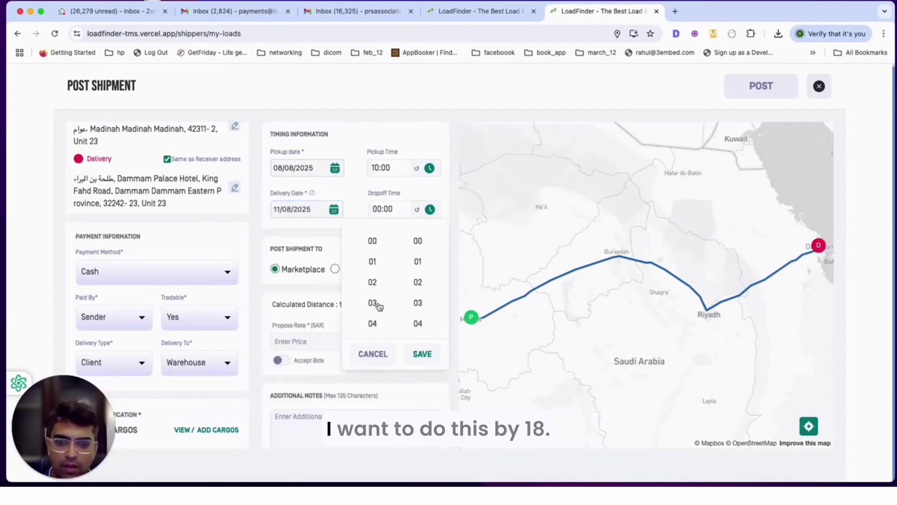
drag(376, 303, 377, 255)
scroll(374, 263, down, 3)
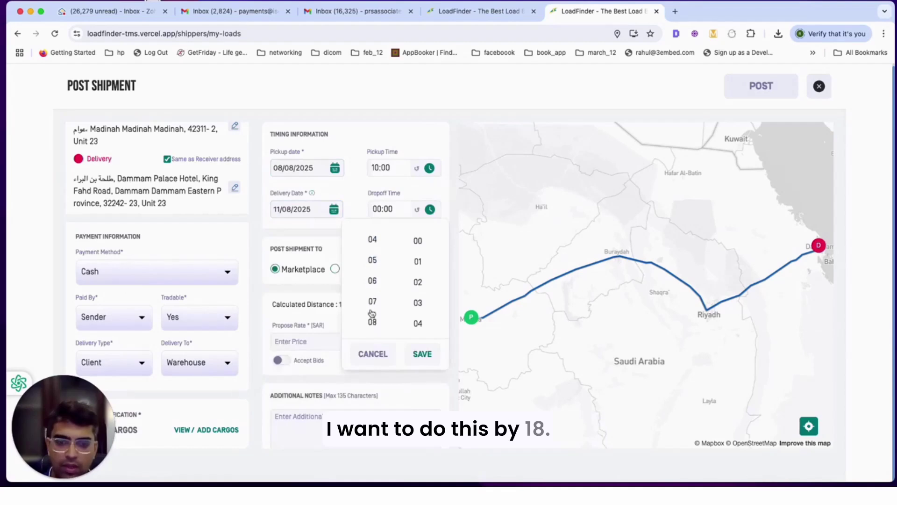
click(372, 322)
click(417, 241)
click(422, 354)
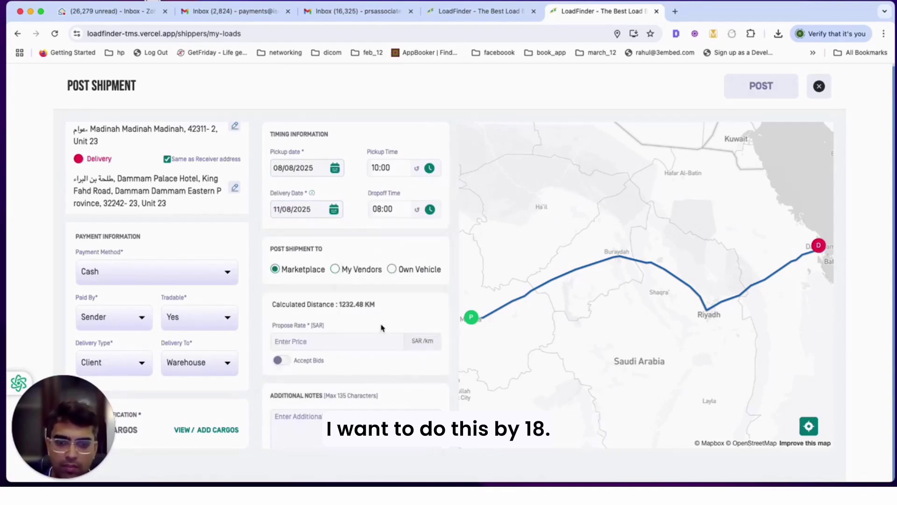
- Offer the shipment to My Vendors and select the carrier vendor
click(349, 270)
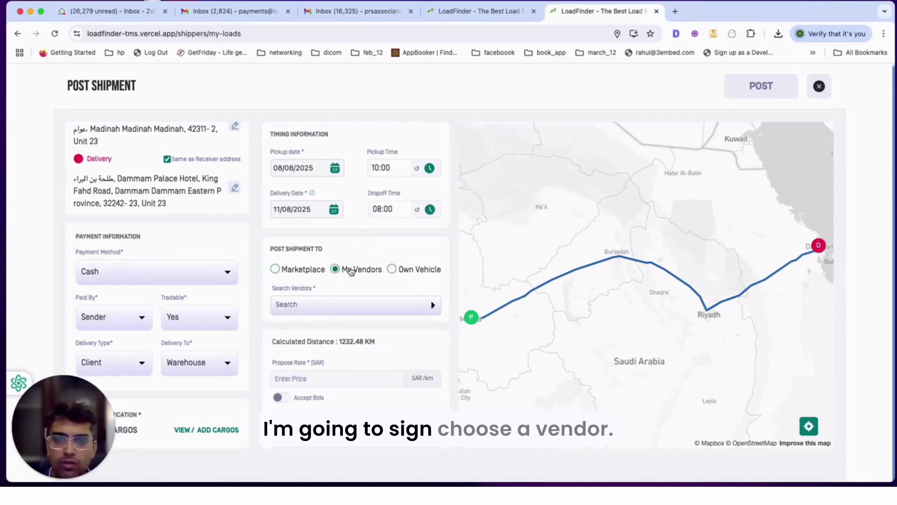
click(342, 305)
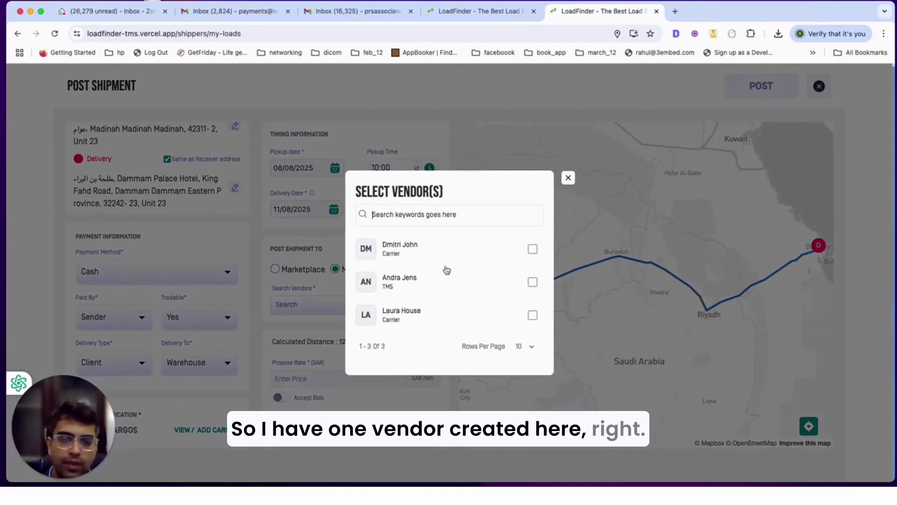
click(518, 247)
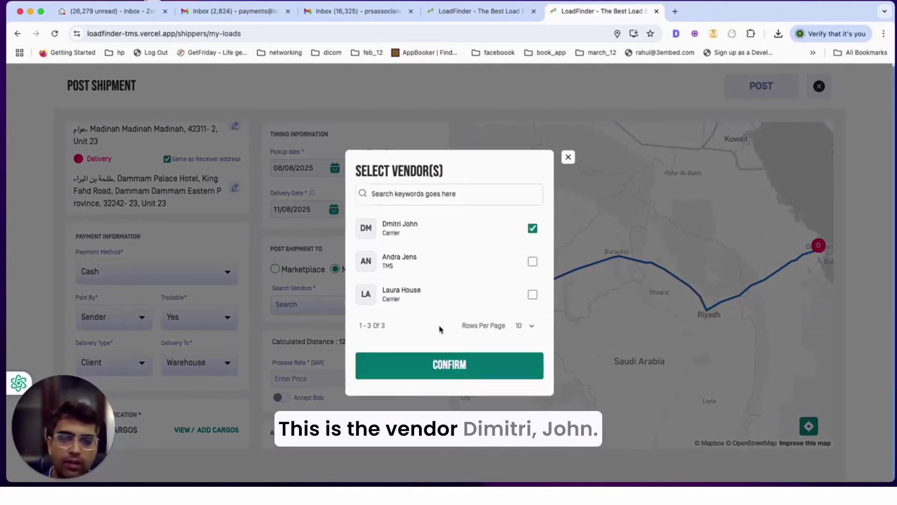
click(441, 372)
- Propose SAR 10000 with the note 'shipper', post the shipment, then check the Gmail inbox
scroll(366, 346, down, 3)
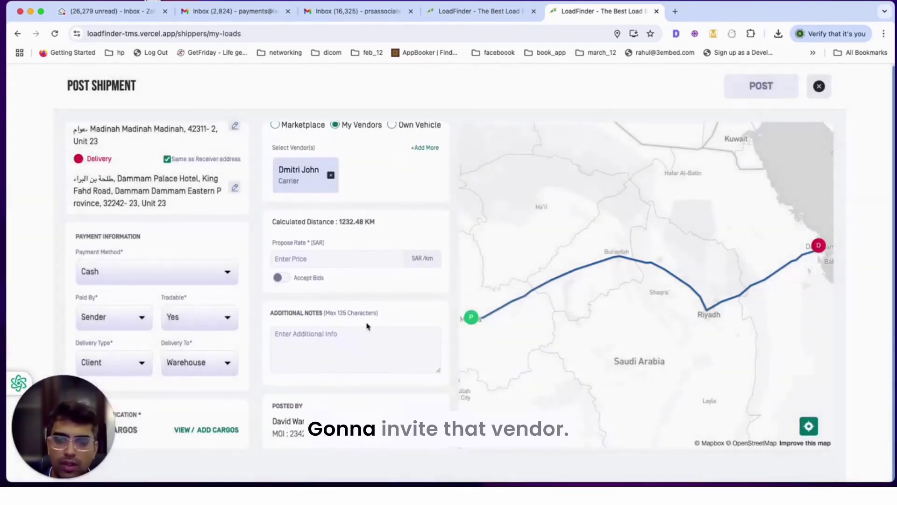
click(323, 258)
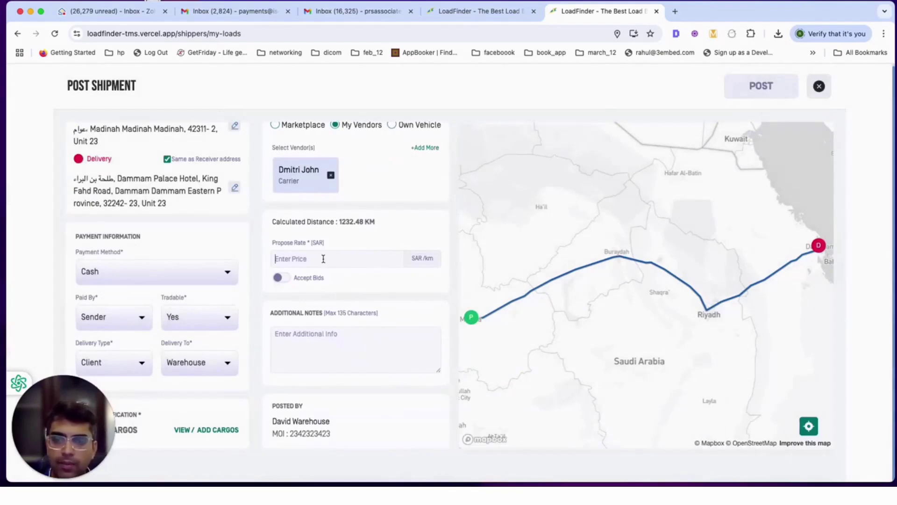
text(1000)
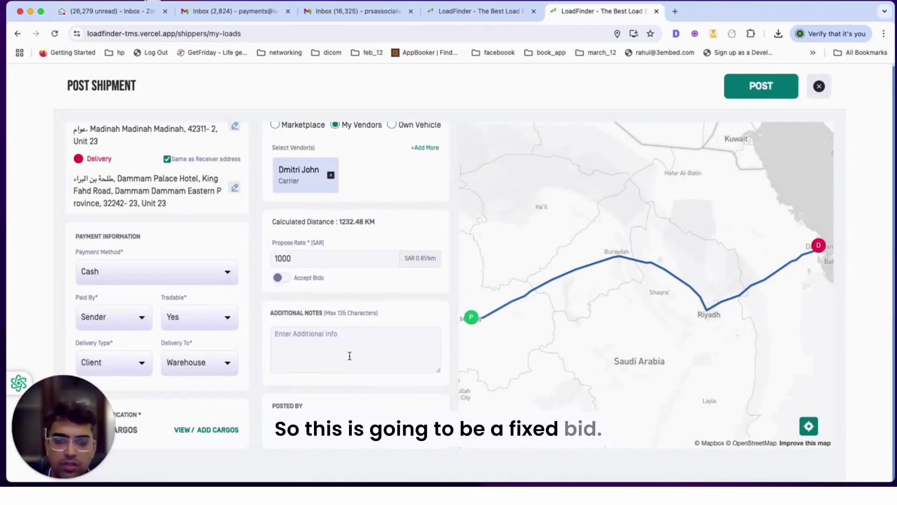
text(0)
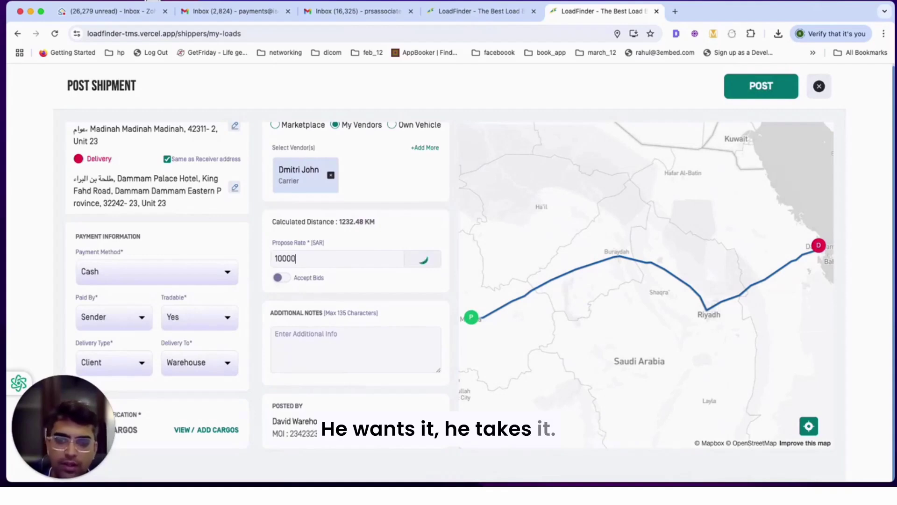
click(387, 351)
text(shipp)
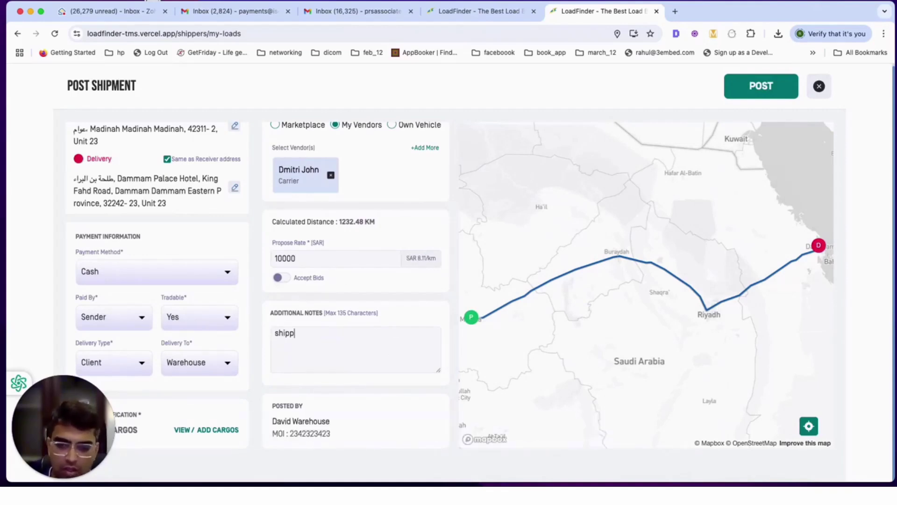
text(er notes)
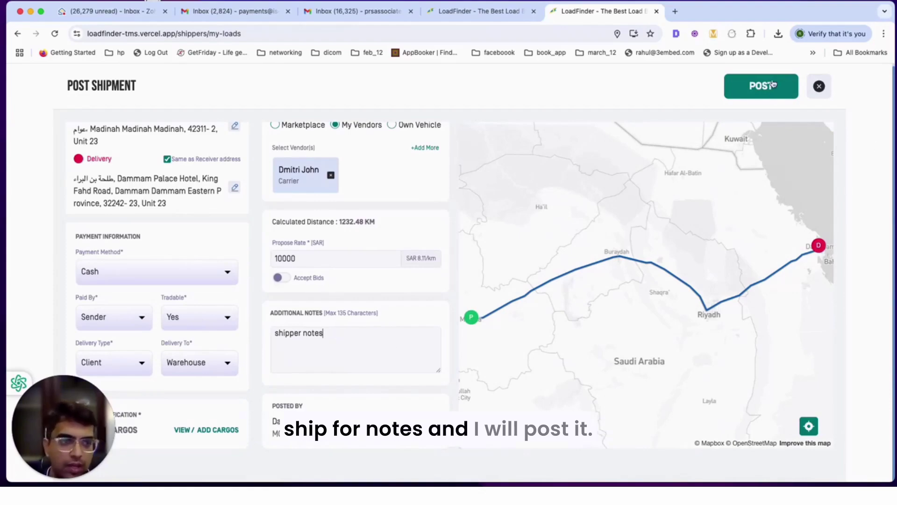
click(774, 84)
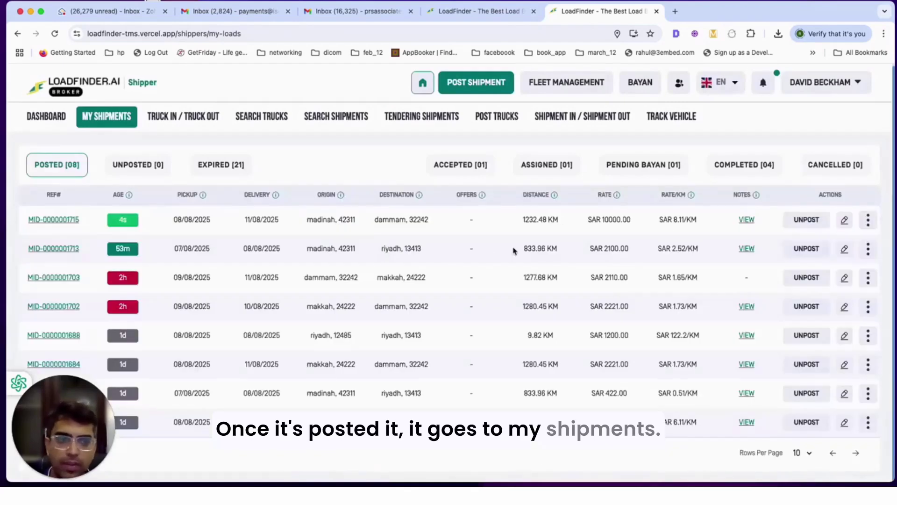
drag(24, 219, 725, 208)
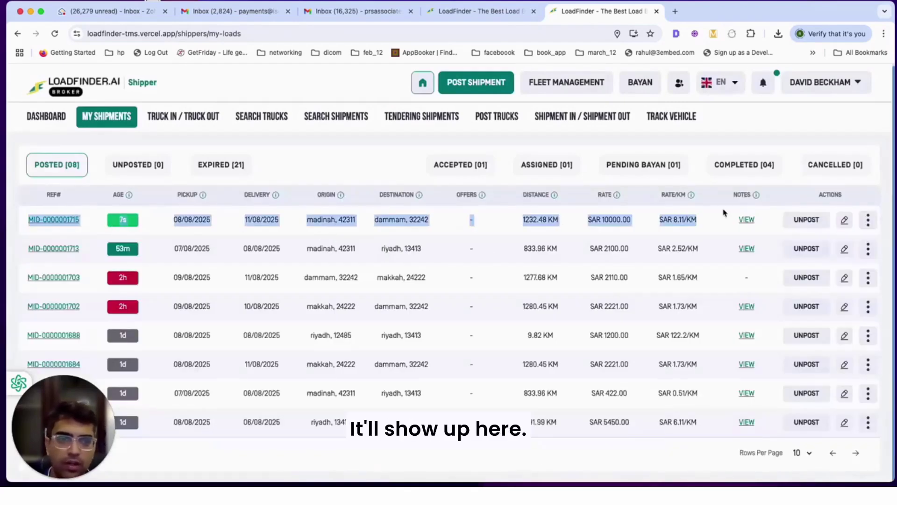
click(345, 10)
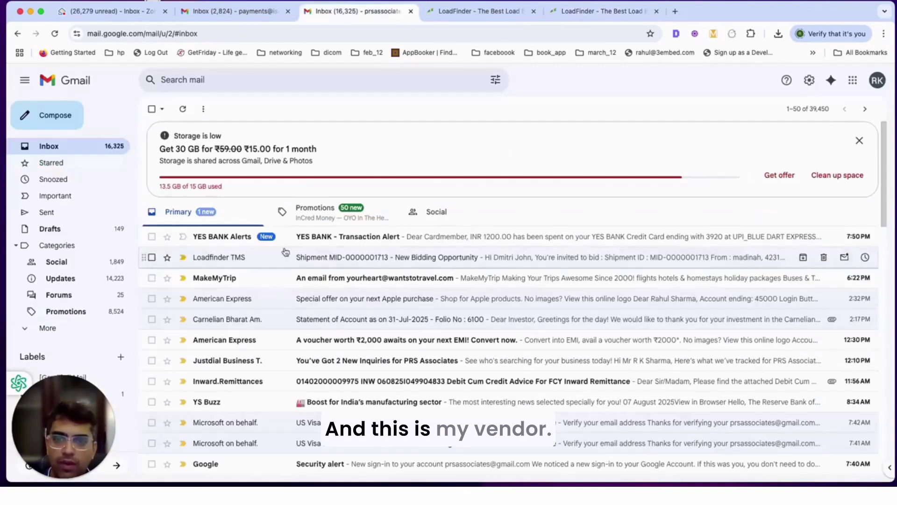
click(327, 236)
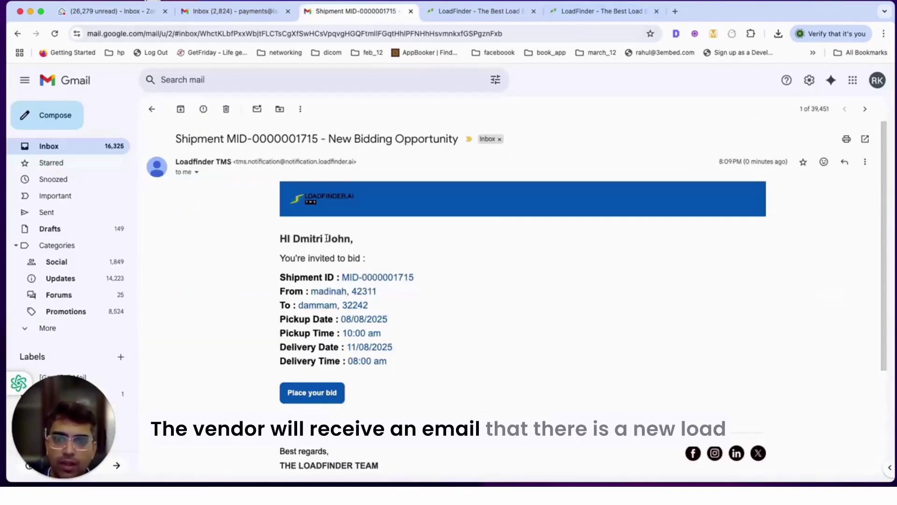
scroll(316, 261, down, 5)
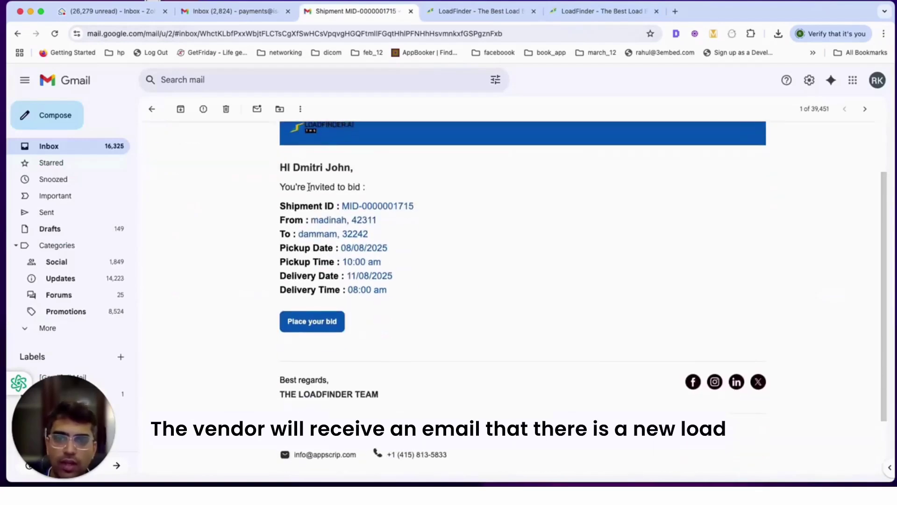
scroll(311, 197, up, 1)
click(313, 339)
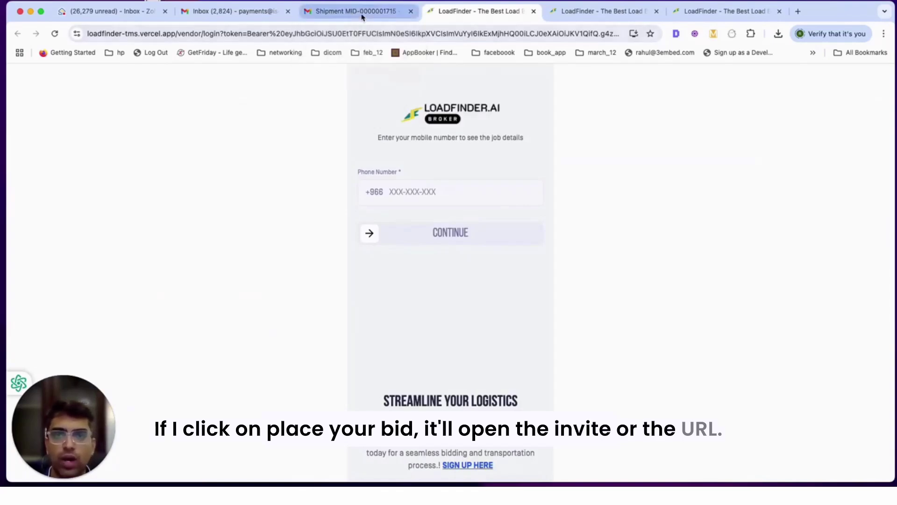
- Copy the carrier's phone number from the Vendors list and sign in with it on the vendor login page
click(603, 14)
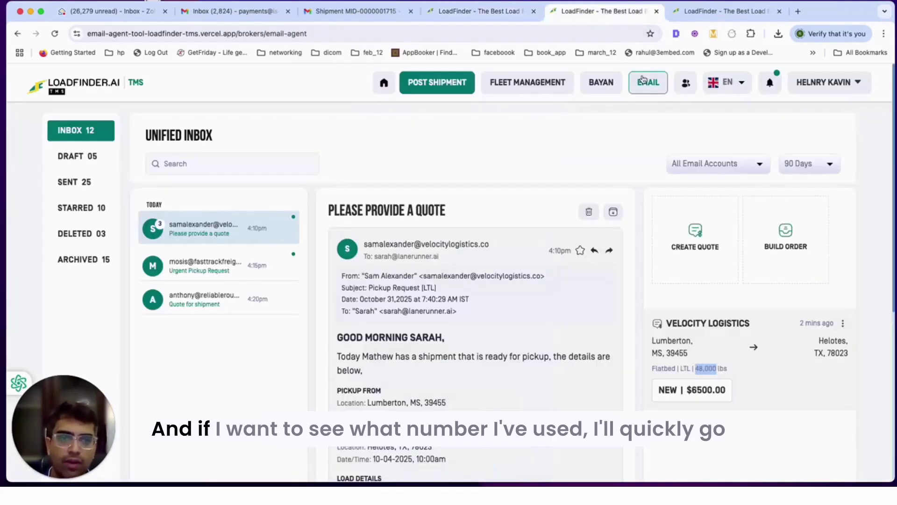
click(705, 11)
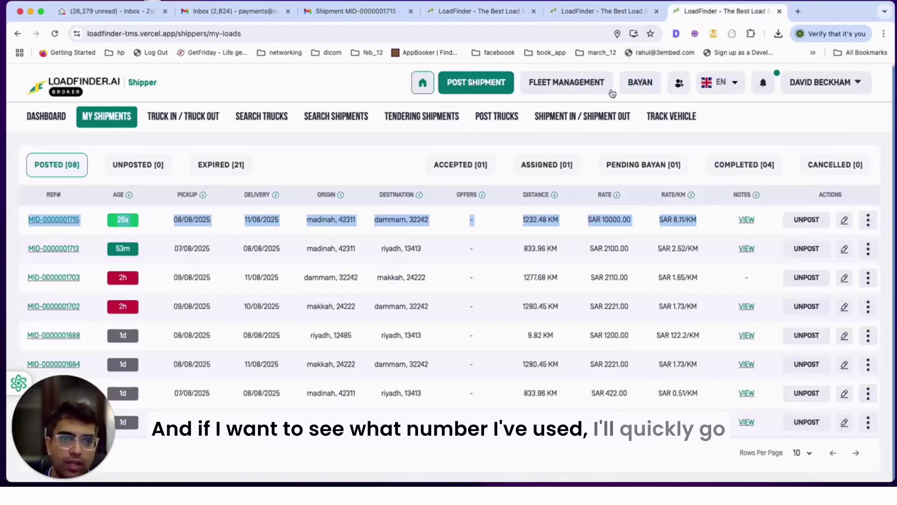
click(681, 83)
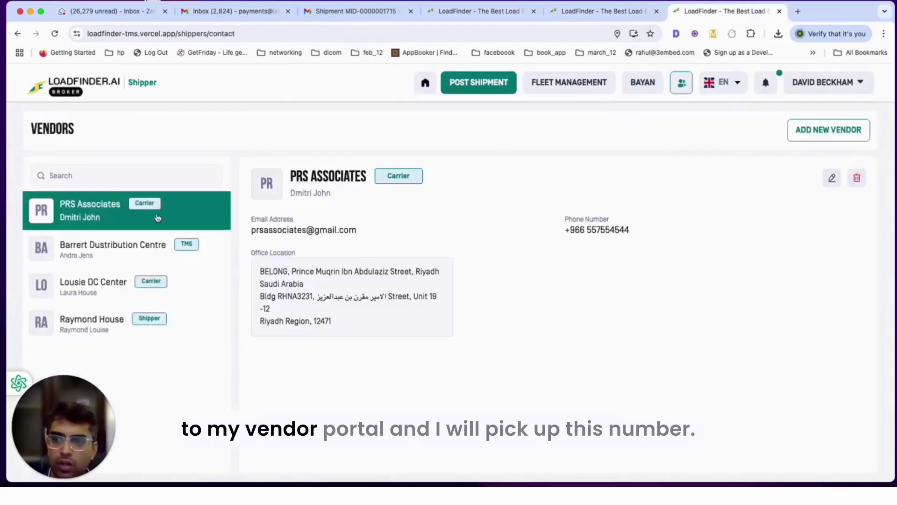
drag(653, 236, 586, 231)
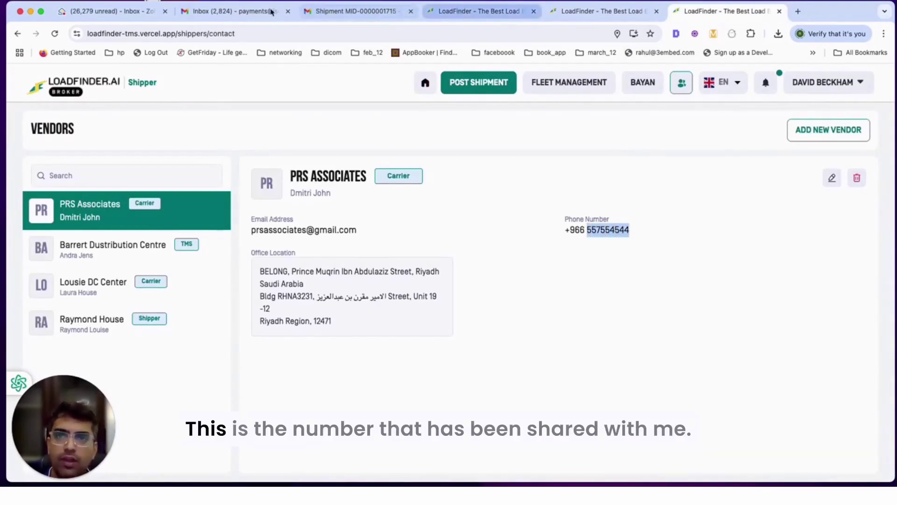
click(458, 13)
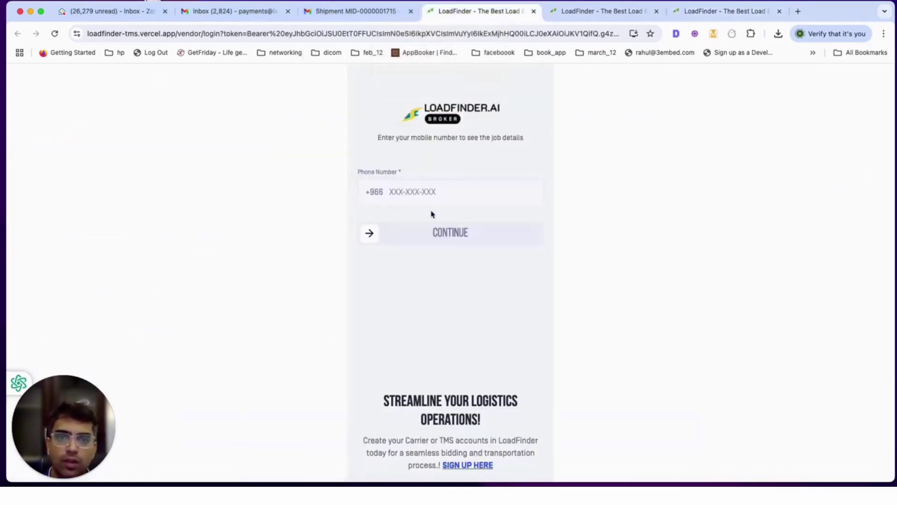
text(557 994 494)
click(537, 231)
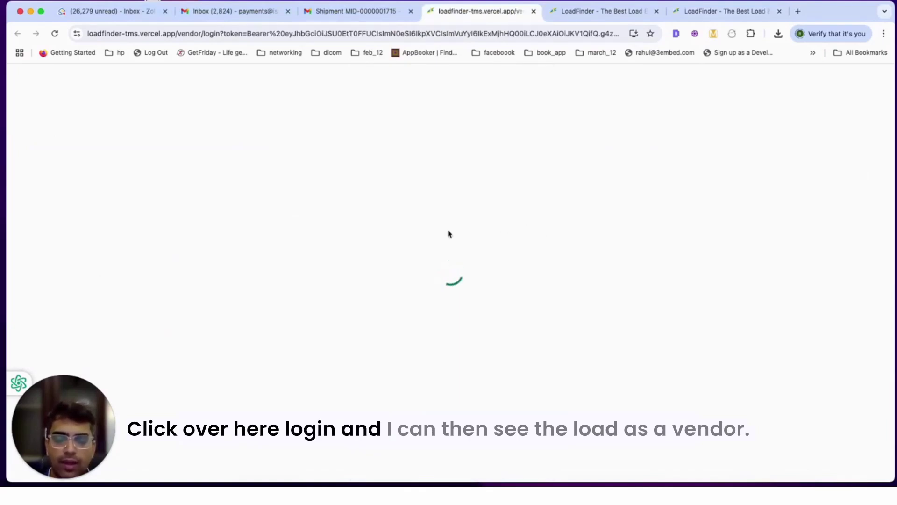
- As the vendor, accept the load so the SAR 10000.00 offer awaits the shipper's acceptance
scroll(451, 240, down, 2)
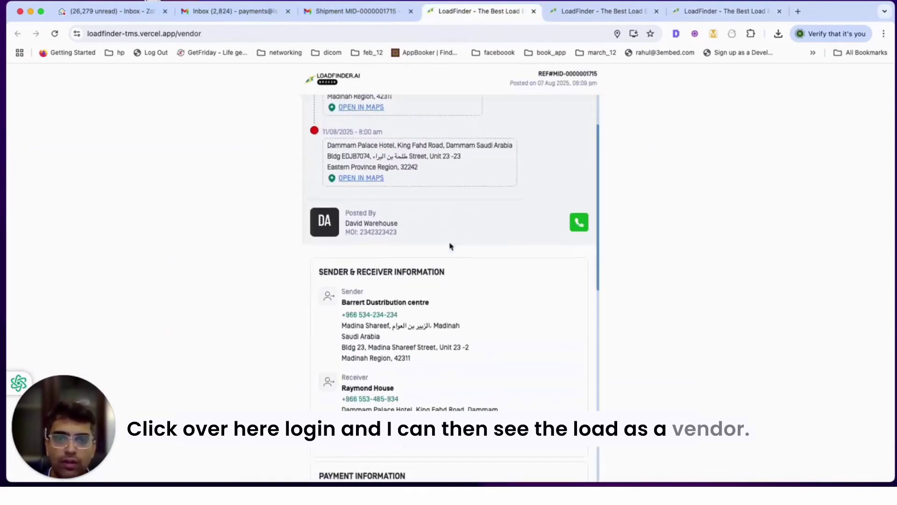
scroll(451, 247, down, 10)
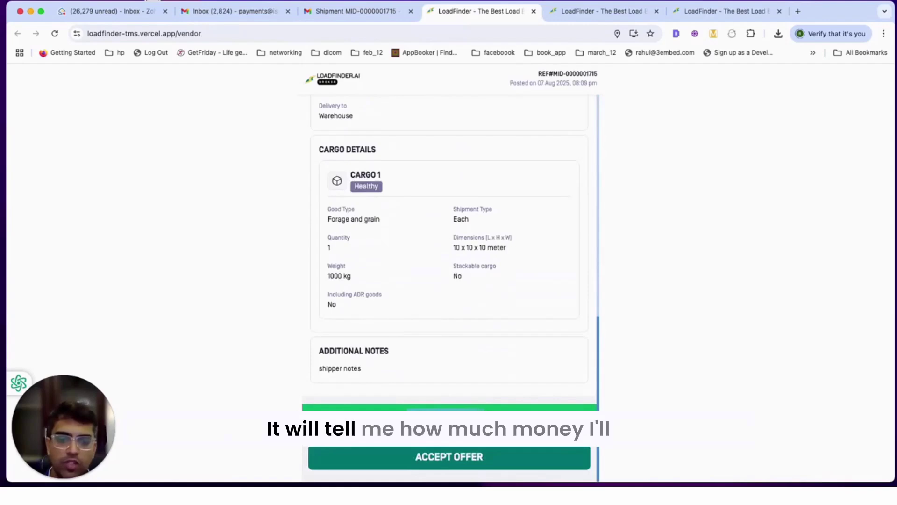
click(436, 459)
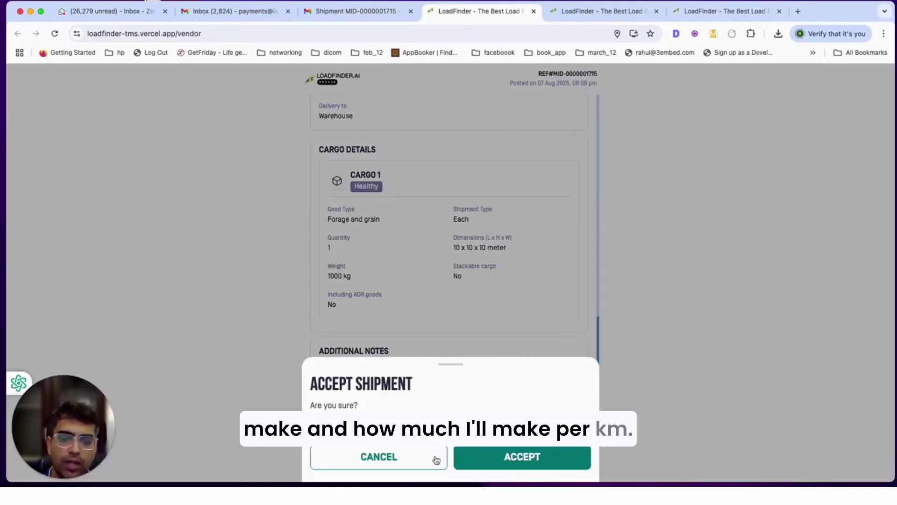
click(516, 461)
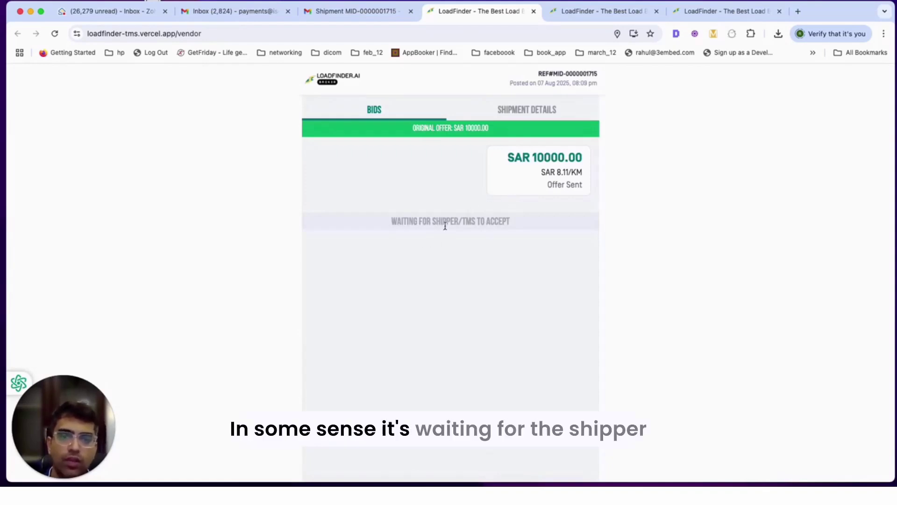
drag(443, 222, 510, 223)
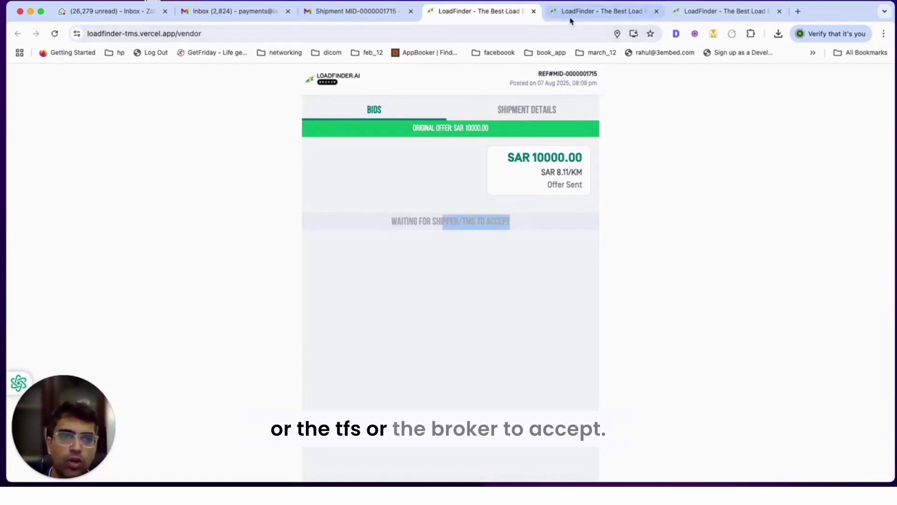
click(617, 11)
- Return to the shipper portal's Home and open Tendering Shipments
click(697, 11)
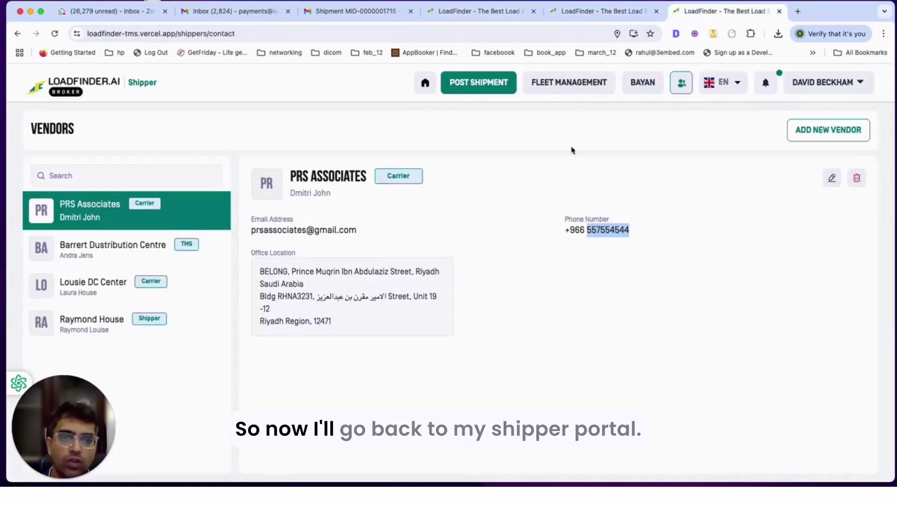
click(431, 83)
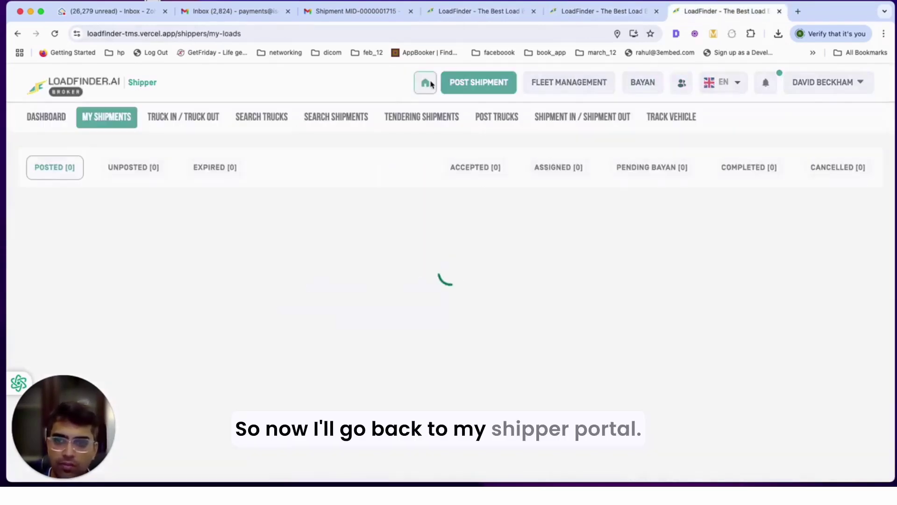
click(440, 123)
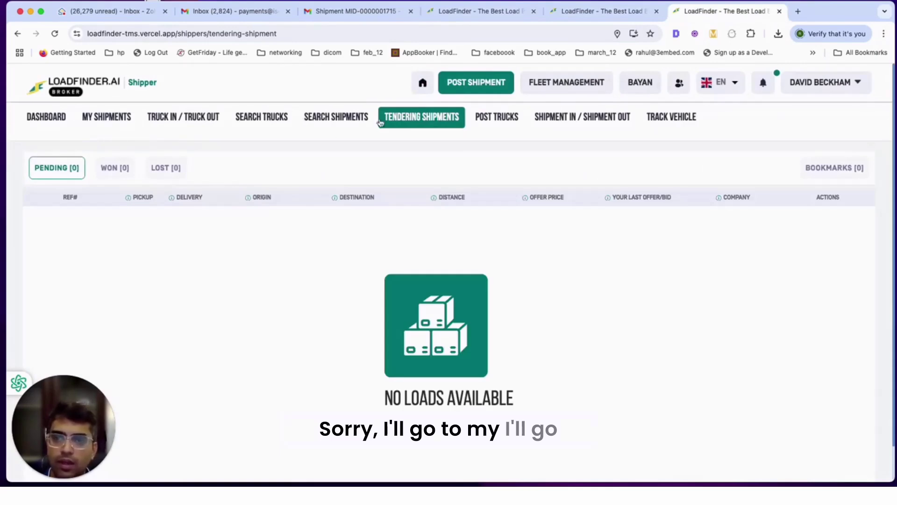
click(112, 119)
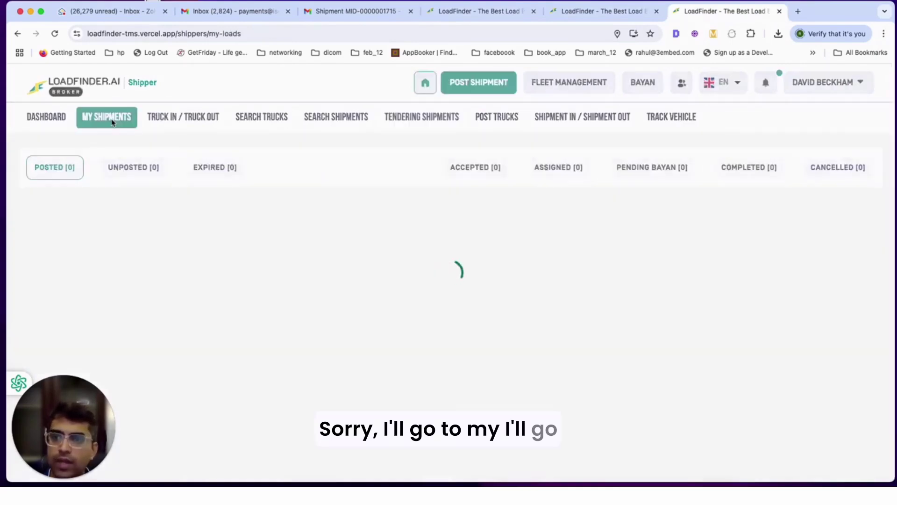
click(452, 169)
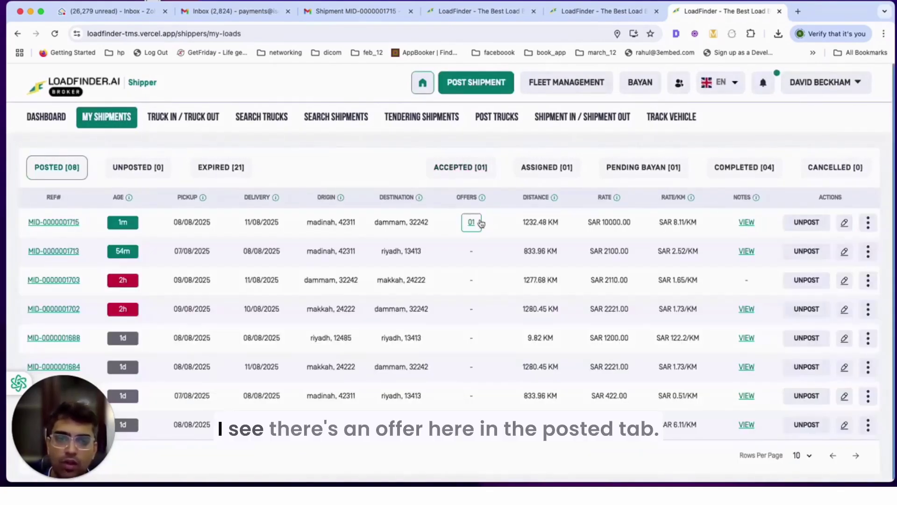
click(476, 223)
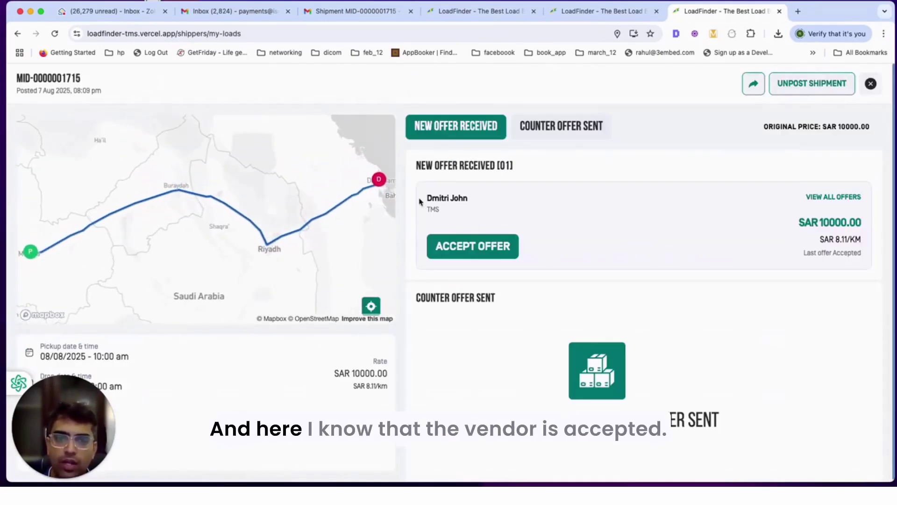
triple_click(454, 197)
click(487, 258)
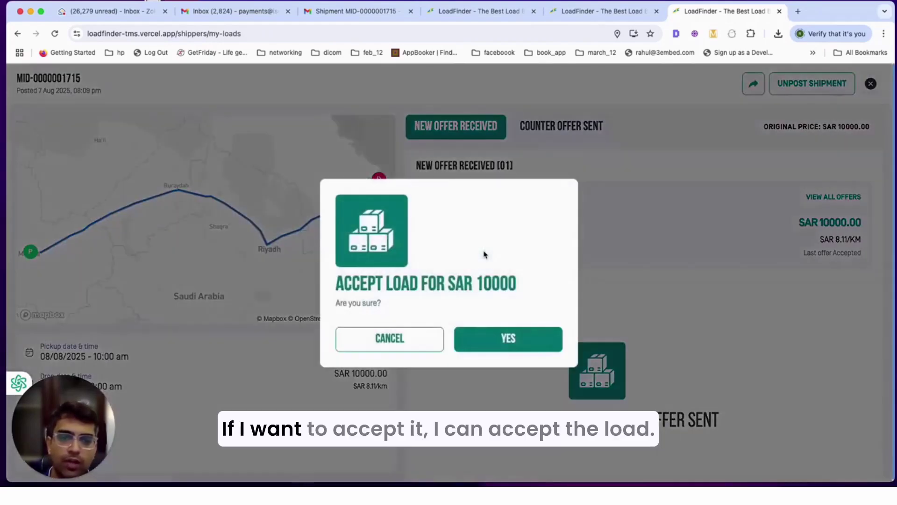
click(506, 344)
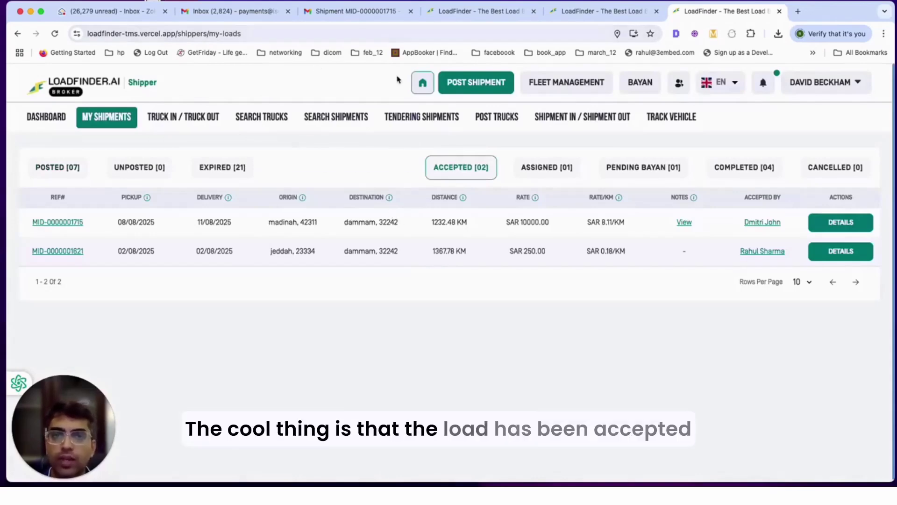
- Choose 1 Ton Pickup as the vehicle type with a Public Transport plate
click(348, 11)
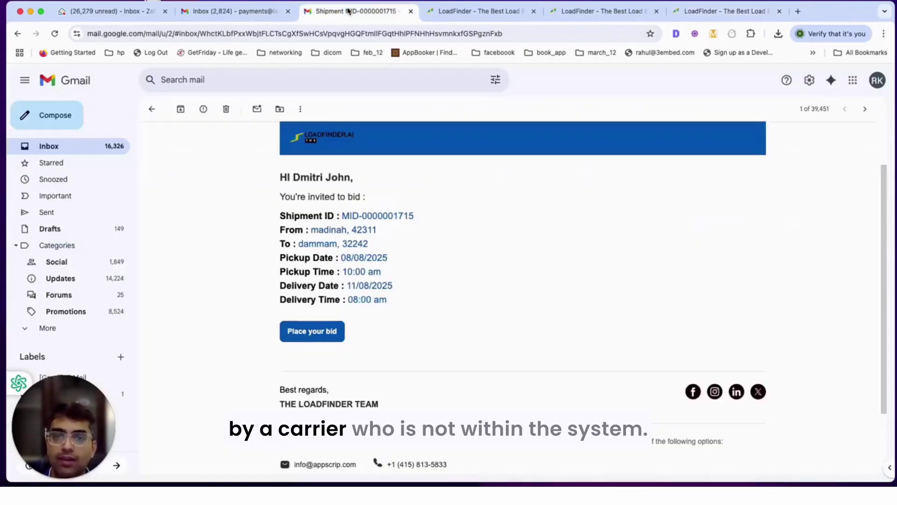
click(437, 10)
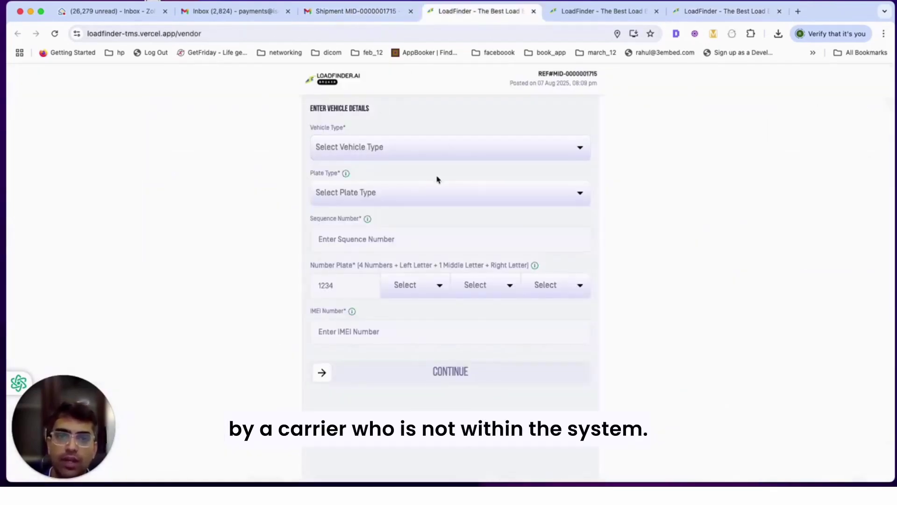
click(366, 157)
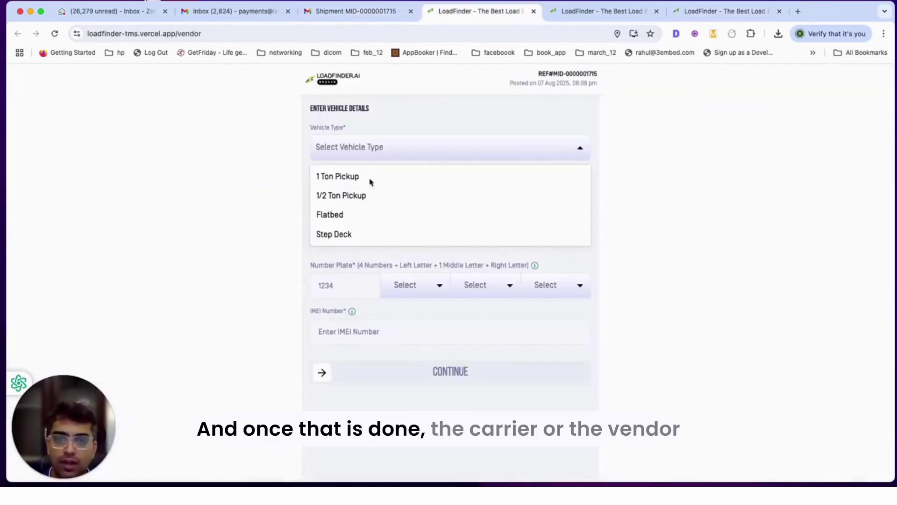
click(350, 182)
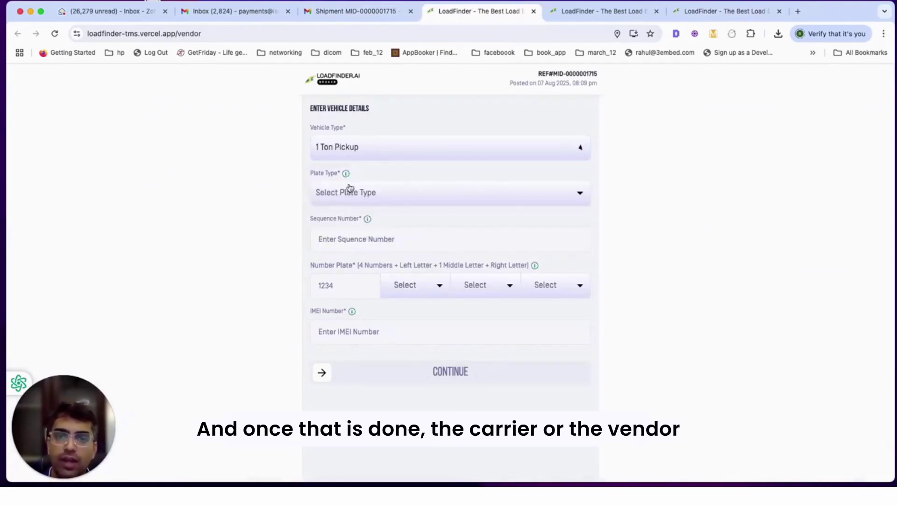
click(351, 193)
click(343, 221)
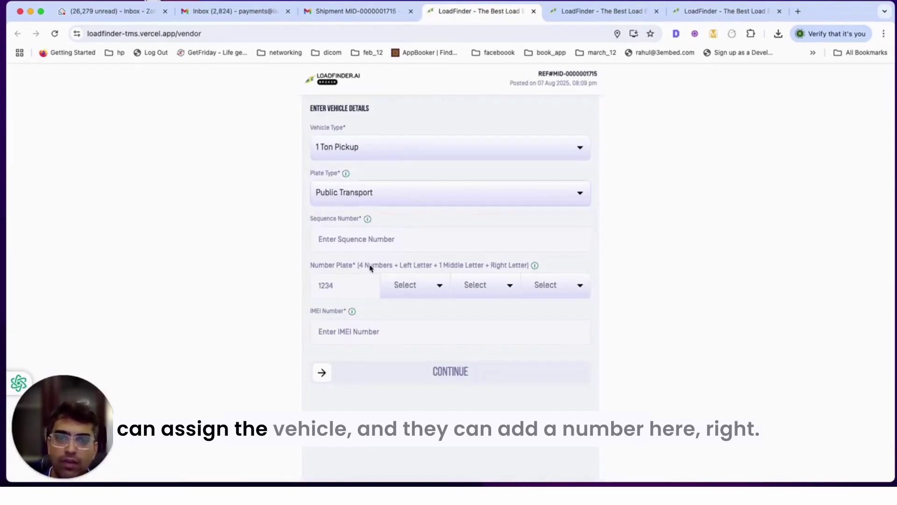
- Enter sequence number 224242424 and plate digits 123 with its three plate letters
click(365, 235)
text(224242424)
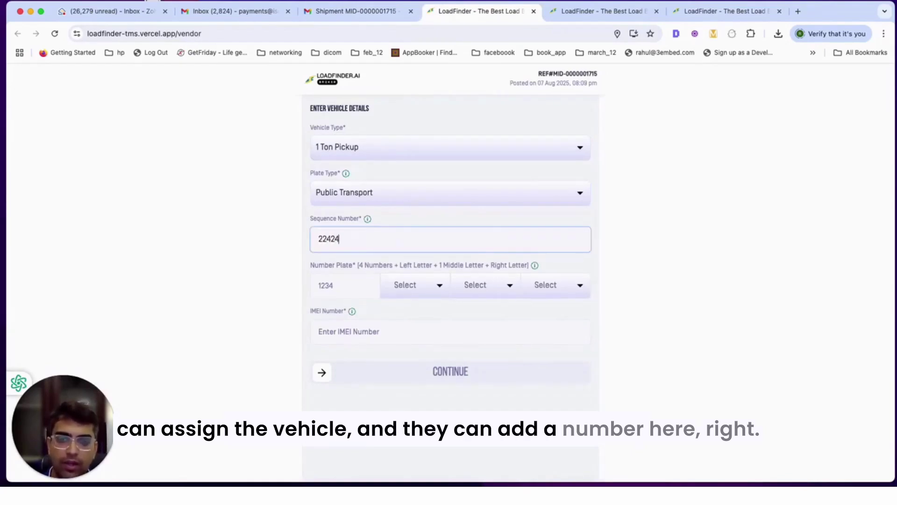
click(334, 292)
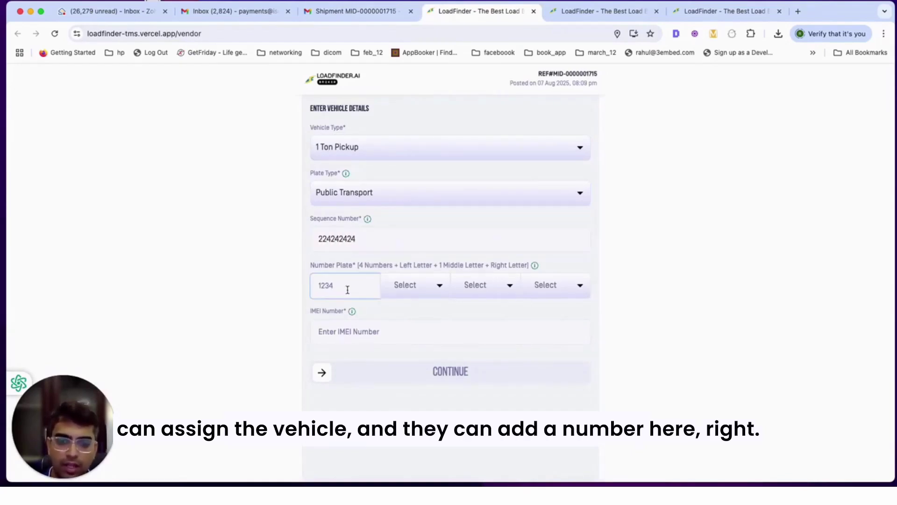
text(1234)
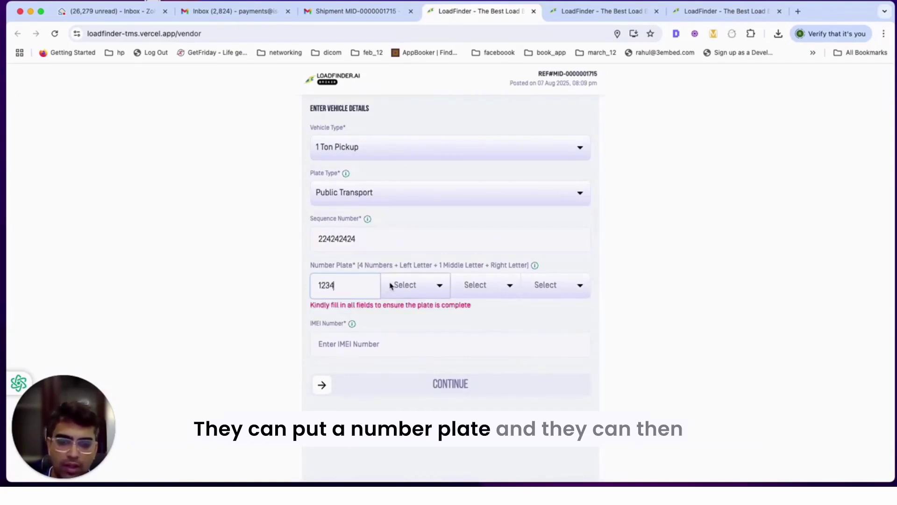
click(392, 286)
click(399, 313)
click(475, 285)
click(460, 333)
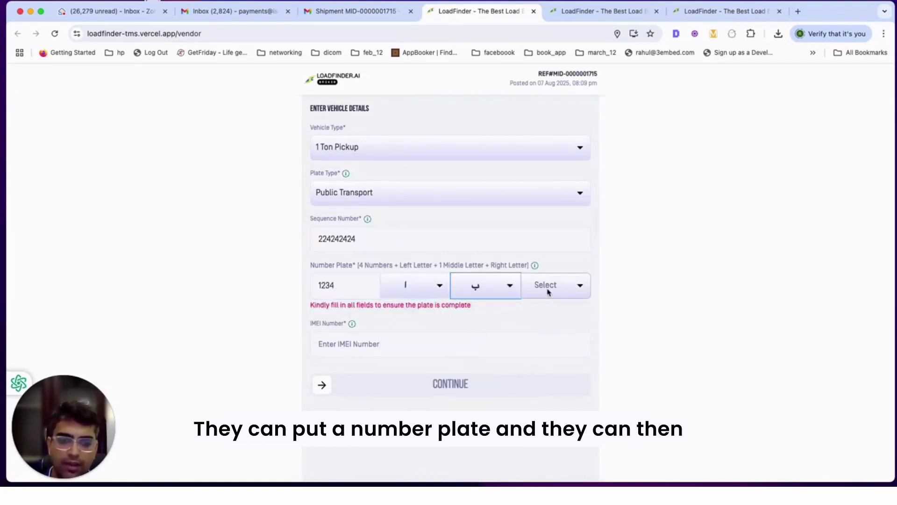
click(548, 286)
click(529, 330)
click(445, 338)
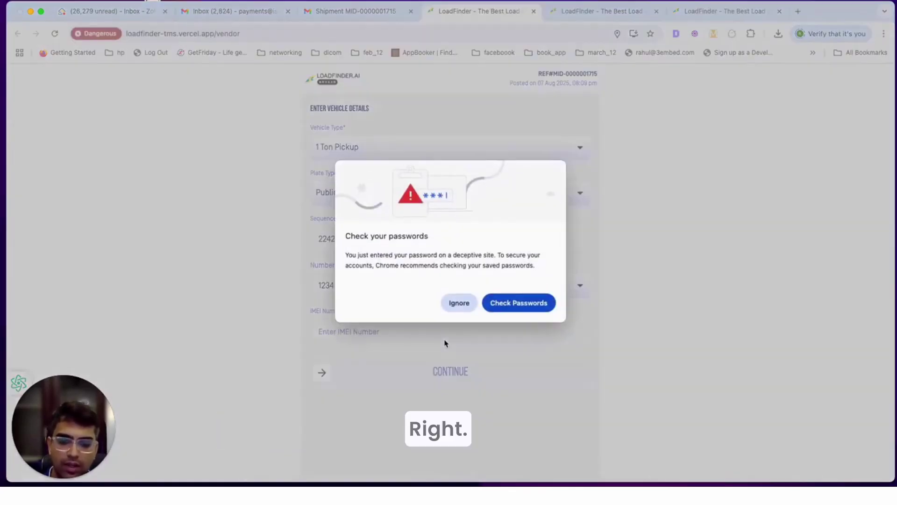
click(455, 299)
text(12121212121)
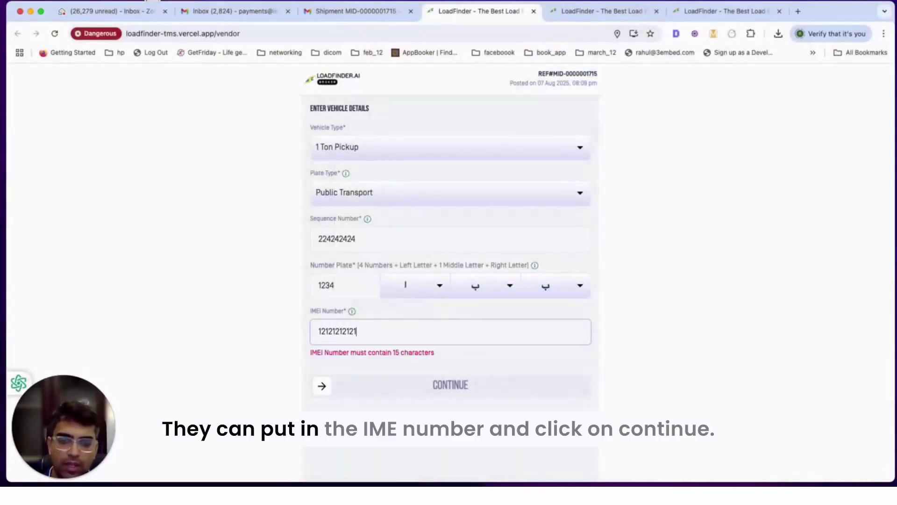
text(2121)
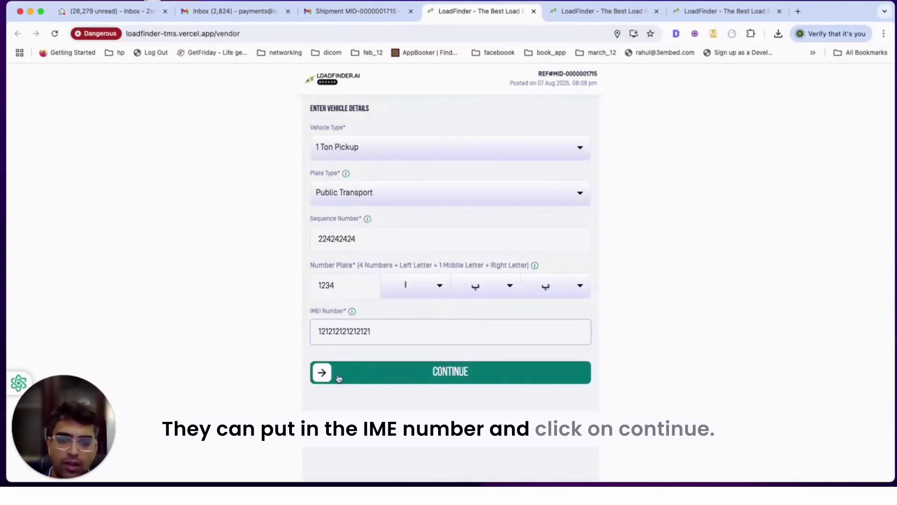
click(339, 377)
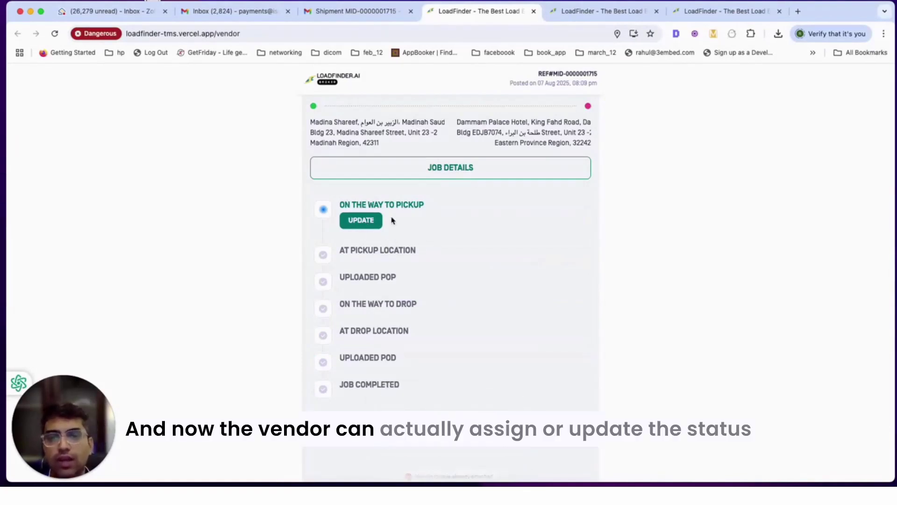
- Update the job status to On the Way to Pickup and confirm it
click(366, 224)
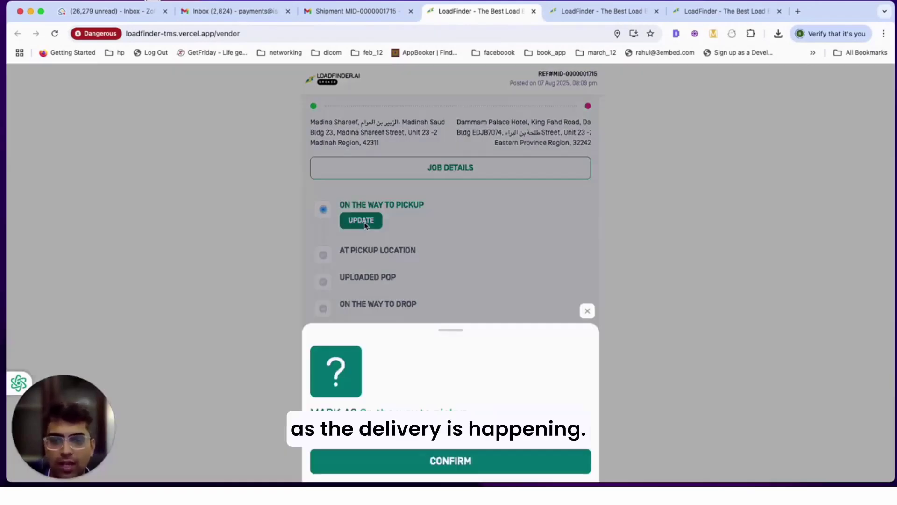
click(447, 460)
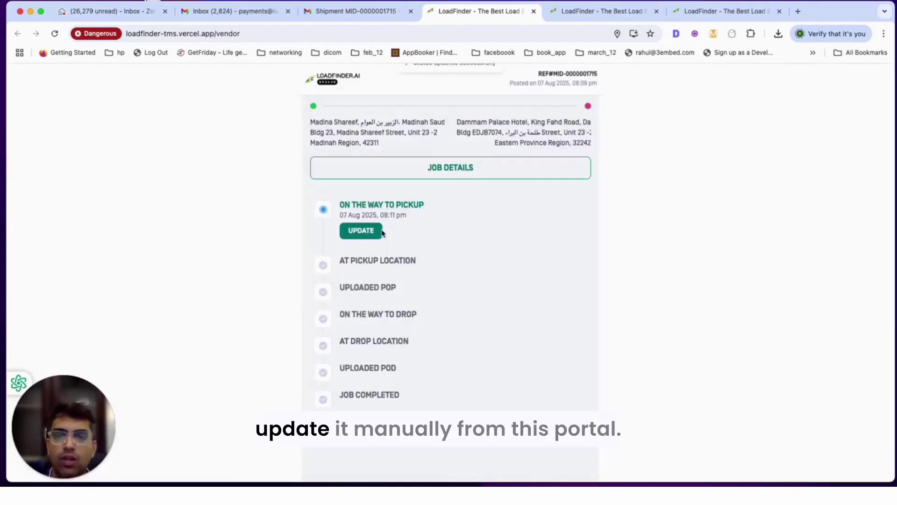
click(598, 17)
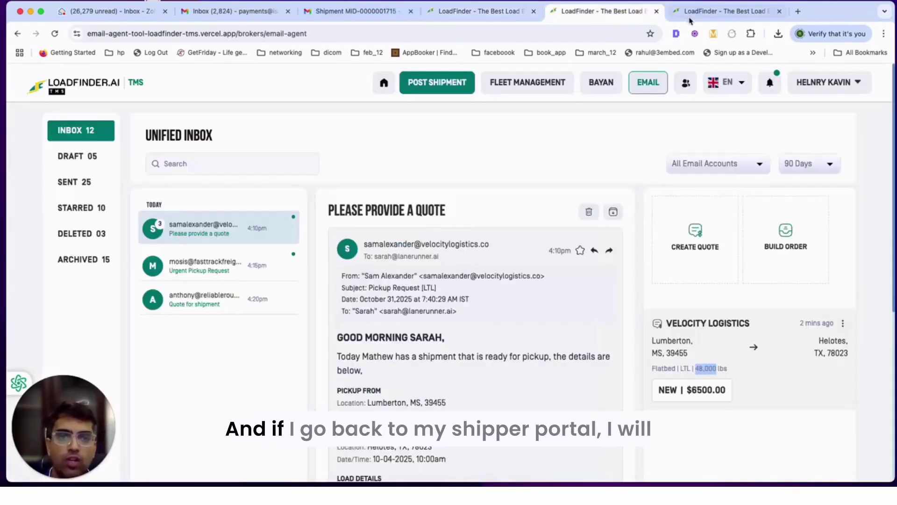
click(706, 11)
click(603, 168)
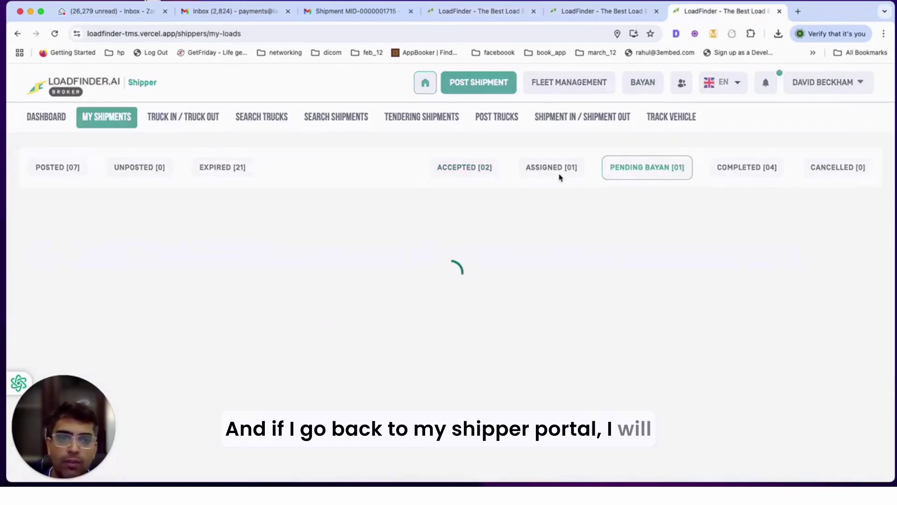
click(560, 170)
click(713, 301)
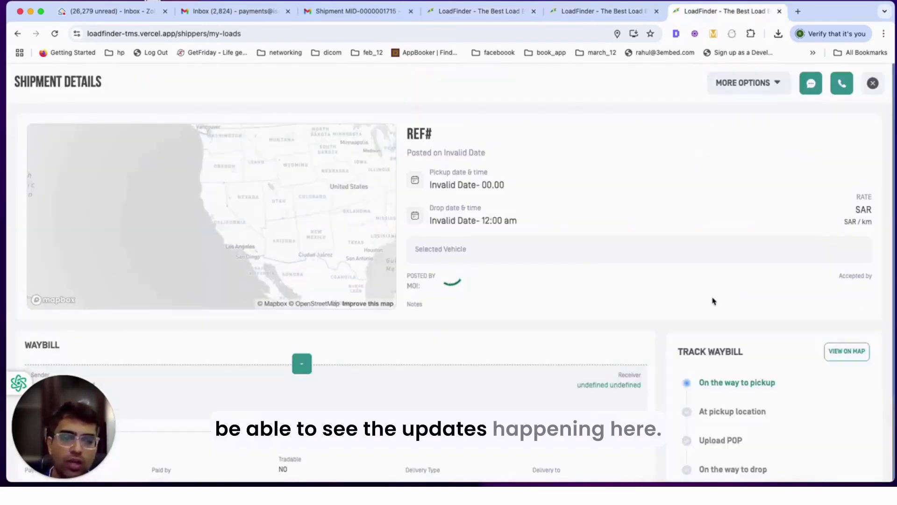
scroll(725, 417, down, 1)
scroll(726, 417, down, 2)
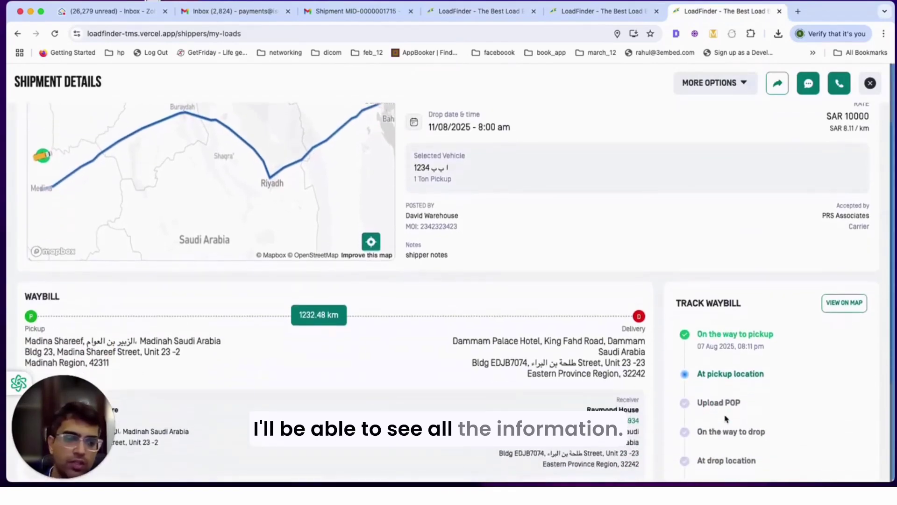
scroll(763, 350, up, 2)
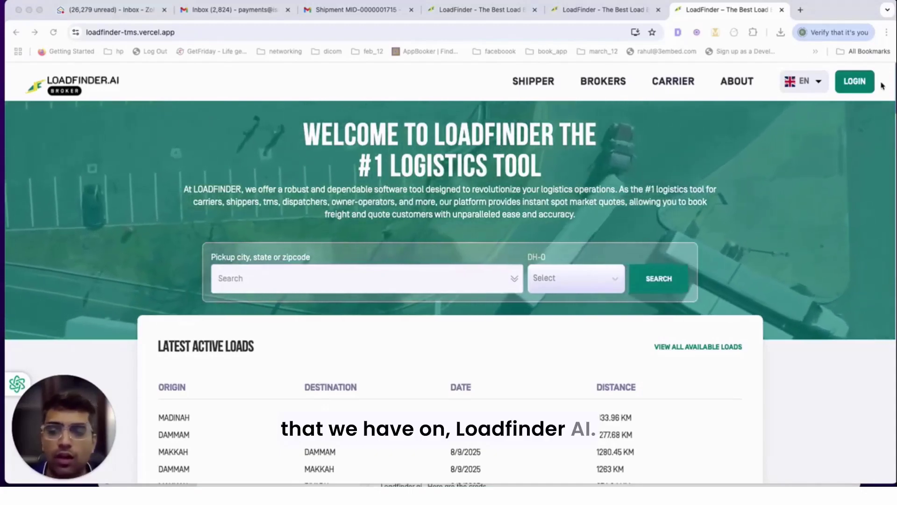
- Log in as a broker using the account phone number and the one-time code
click(853, 85)
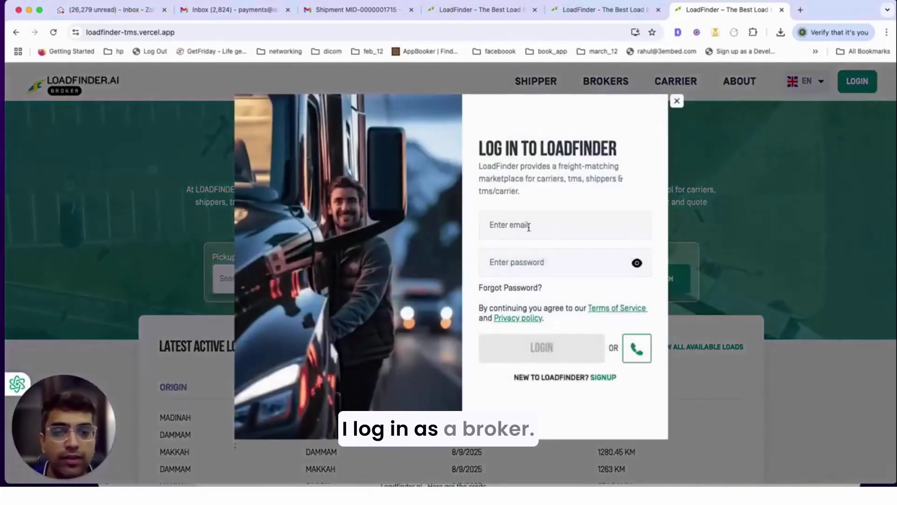
click(637, 348)
click(561, 225)
text(556744555)
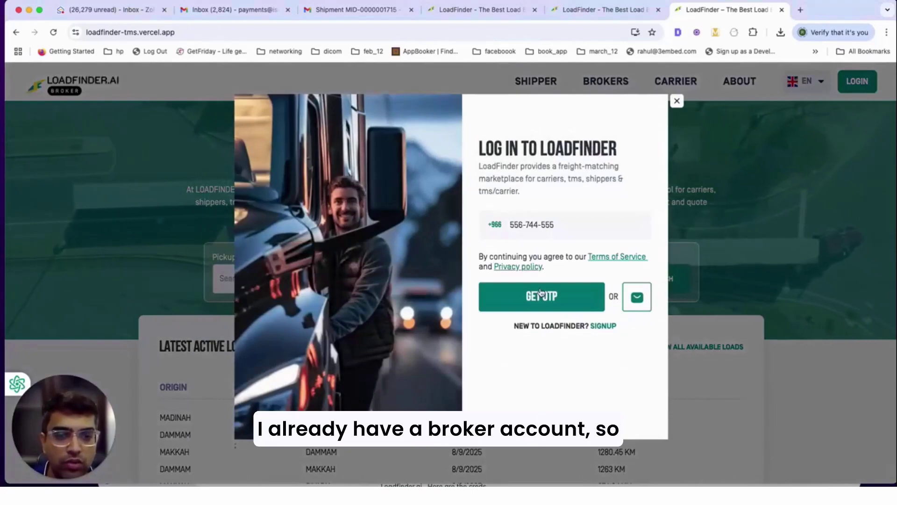
click(541, 291)
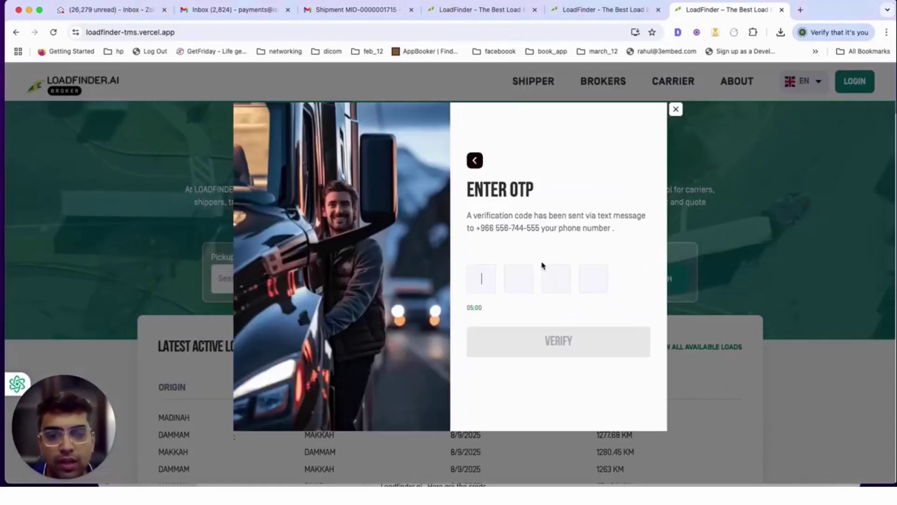
text(1111)
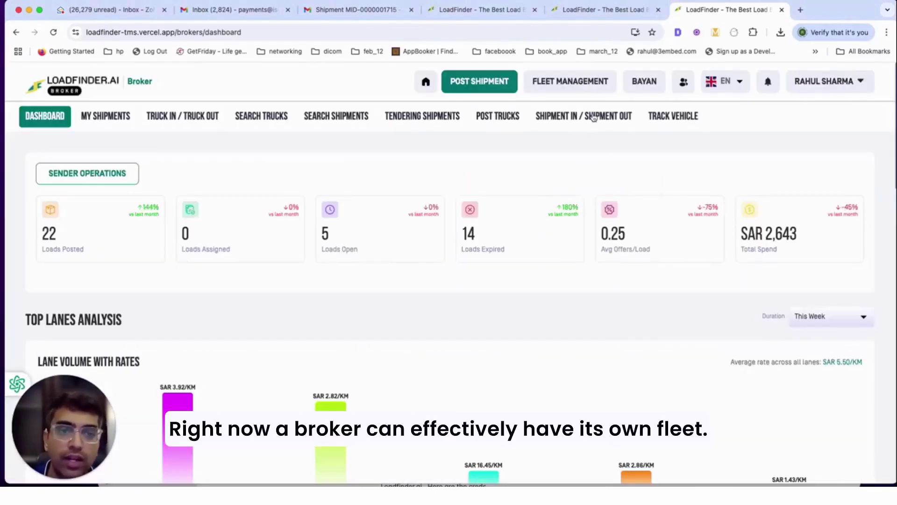
- Browse the Fleet Management vehicles, trailers and drivers lists
click(587, 83)
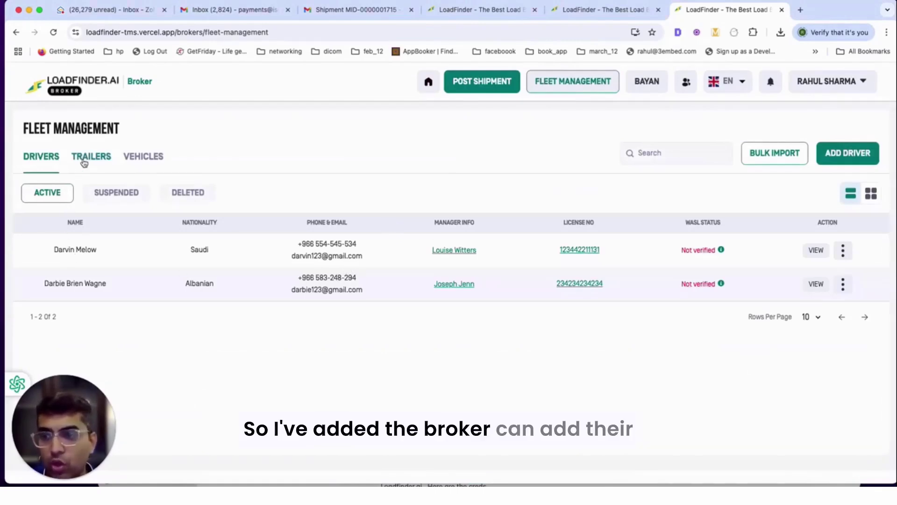
click(143, 157)
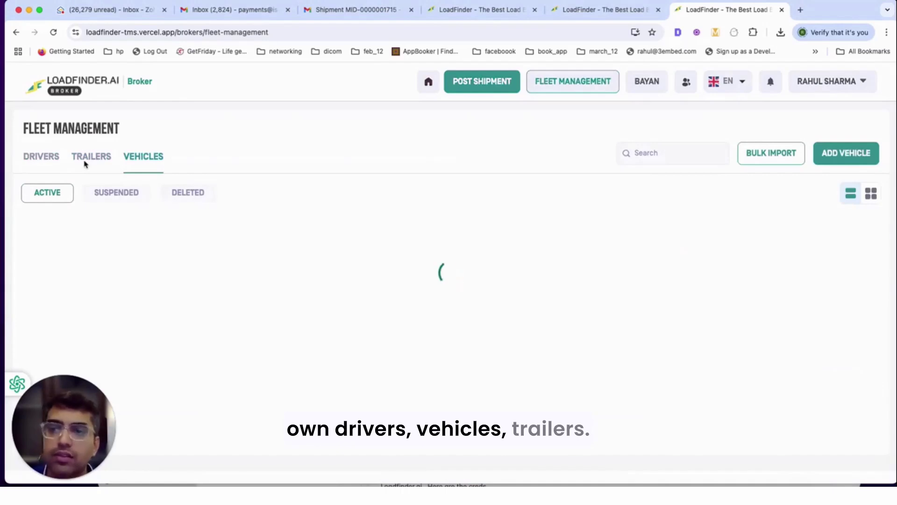
click(86, 162)
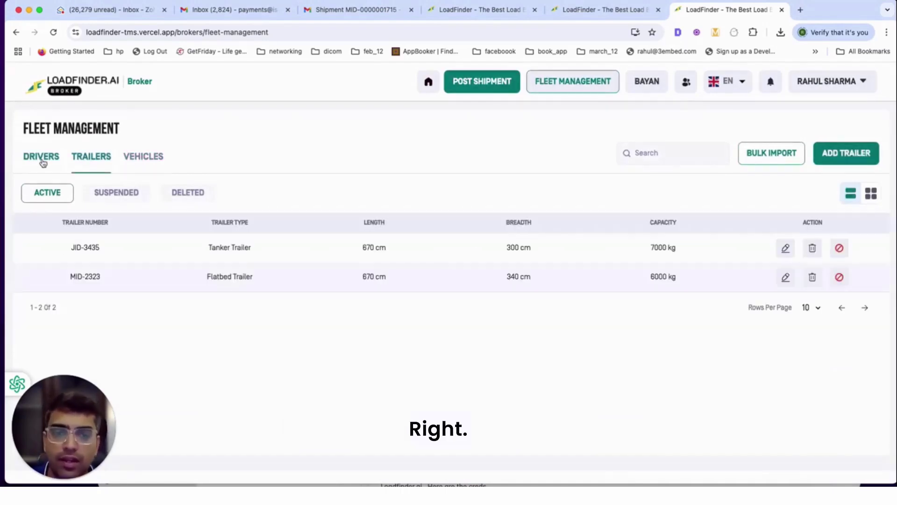
click(43, 160)
- Start a new shipment from Logistic Synchronus (Madinah Airport) to Henry warehouse (Al Jawhara Mall)
click(476, 82)
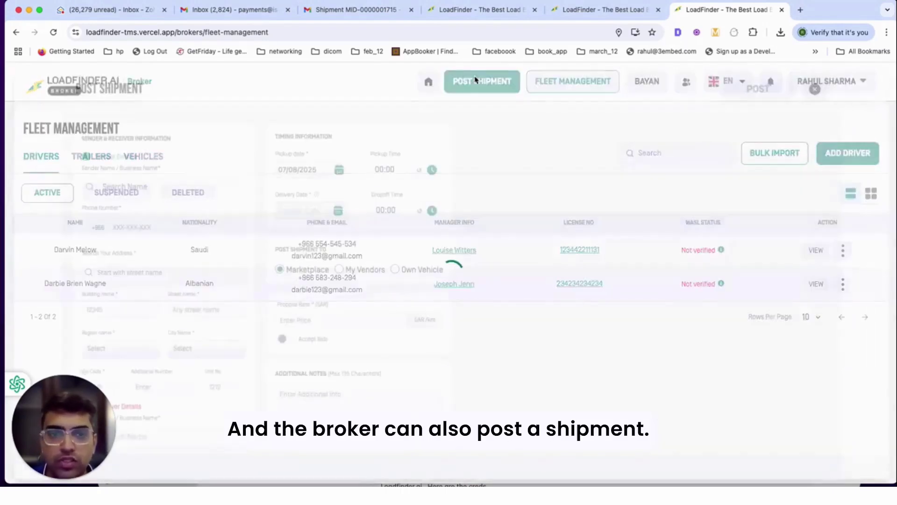
click(98, 187)
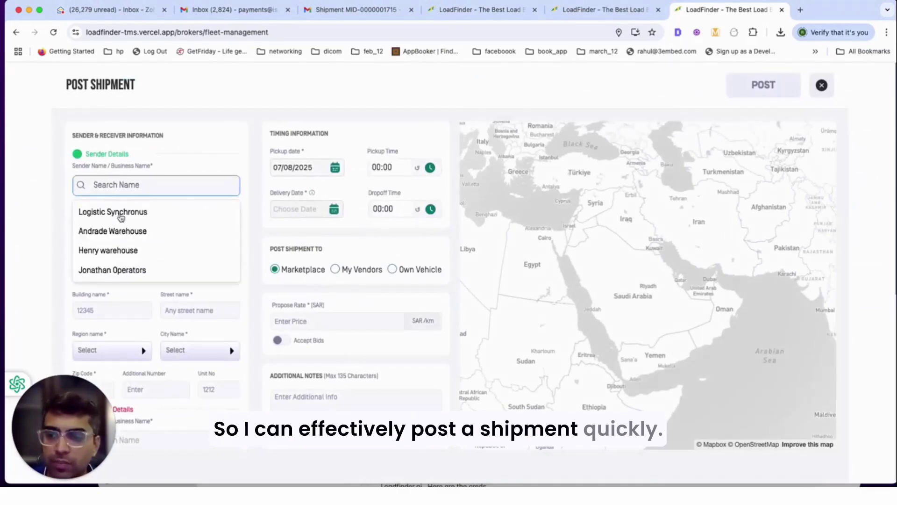
click(120, 214)
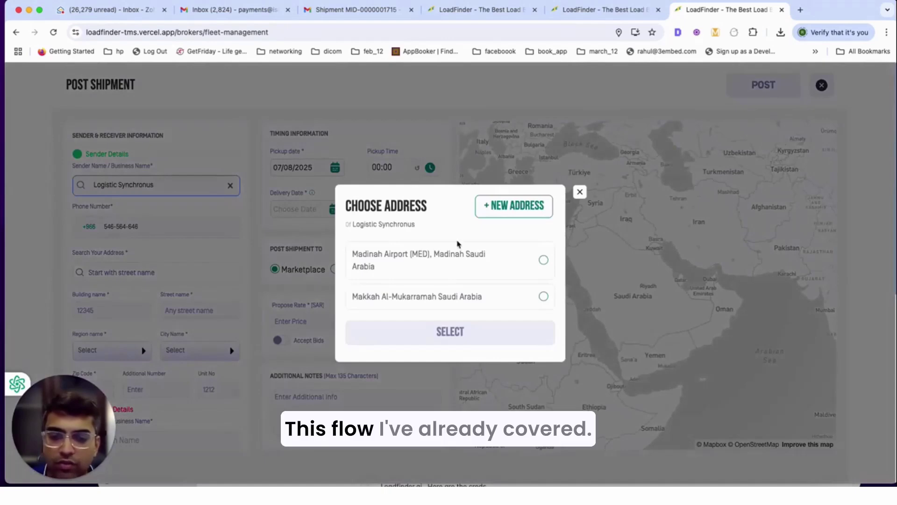
click(473, 266)
click(459, 335)
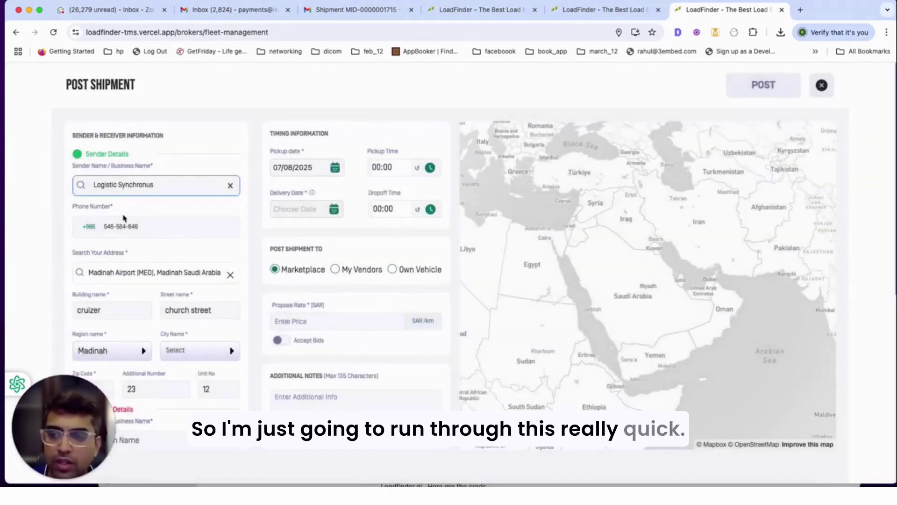
scroll(179, 281, down, 5)
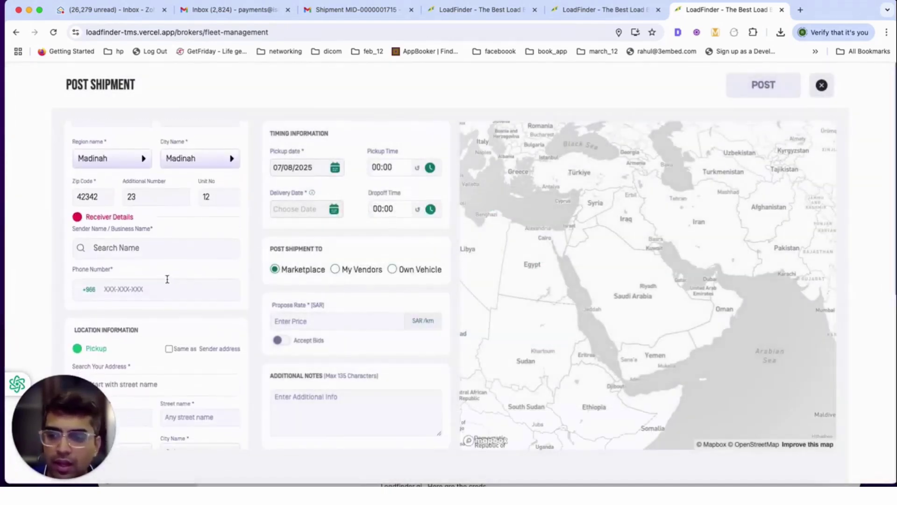
click(140, 254)
scroll(140, 255, down, 2)
click(159, 228)
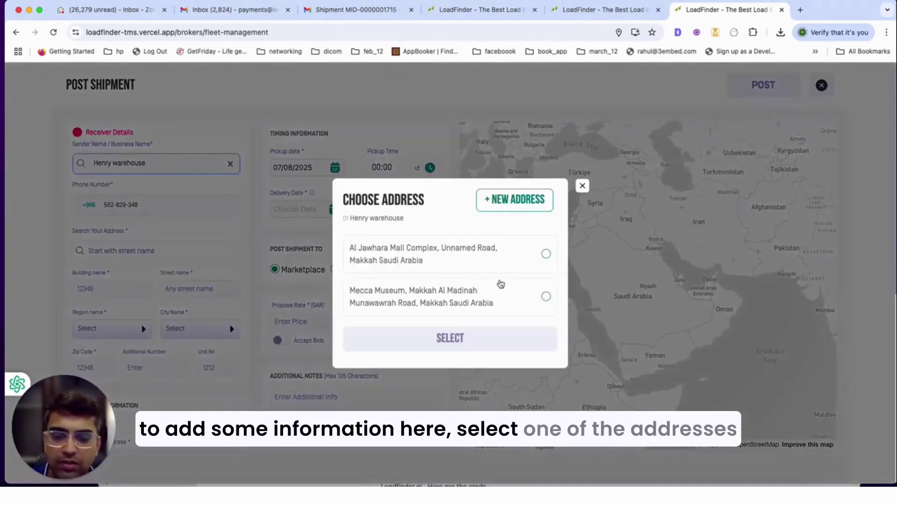
click(486, 273)
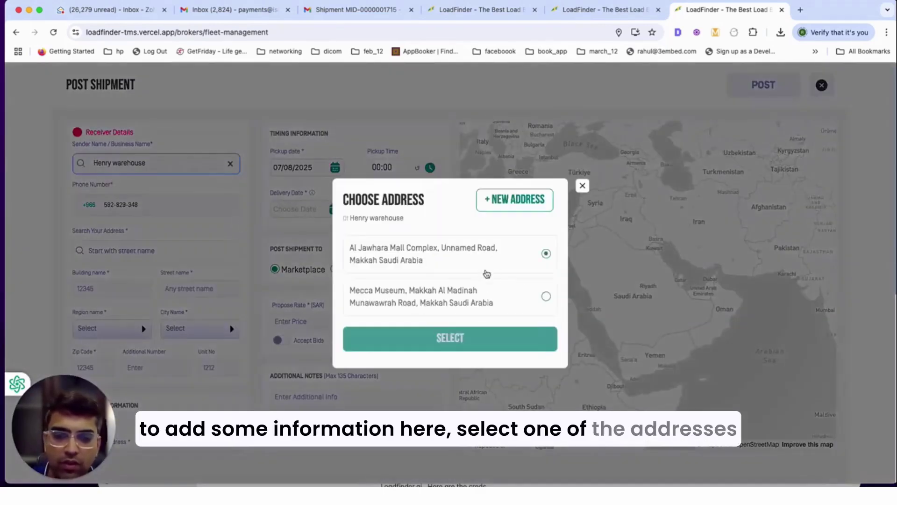
click(461, 342)
- Make the pickup and delivery addresses match the sender and receiver
scroll(145, 285, down, 5)
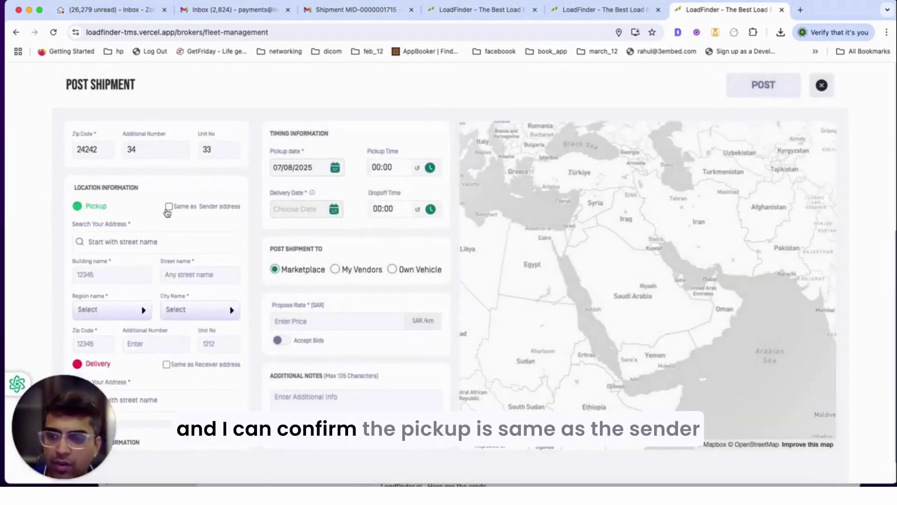
scroll(170, 201, down, 3)
click(169, 133)
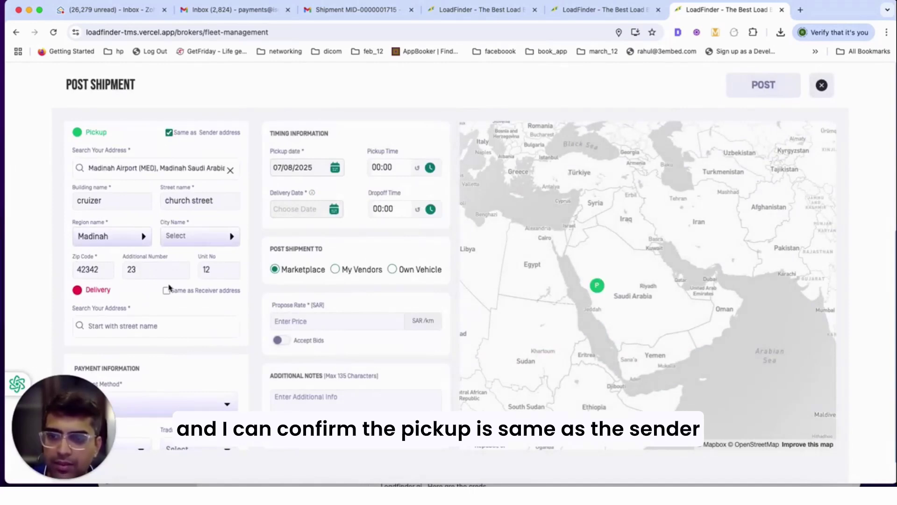
click(166, 290)
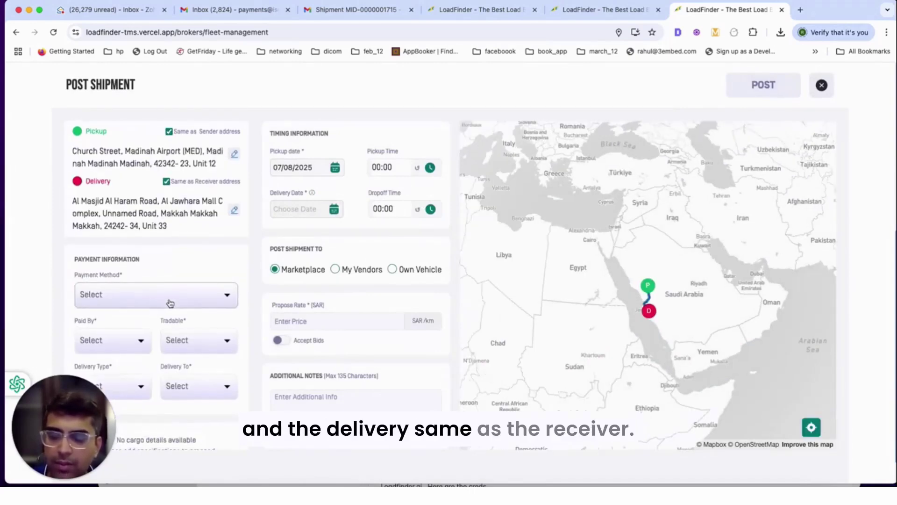
- Set the payment method to SDAD, paid by the Sender
scroll(134, 250, down, 1)
click(134, 253)
click(122, 301)
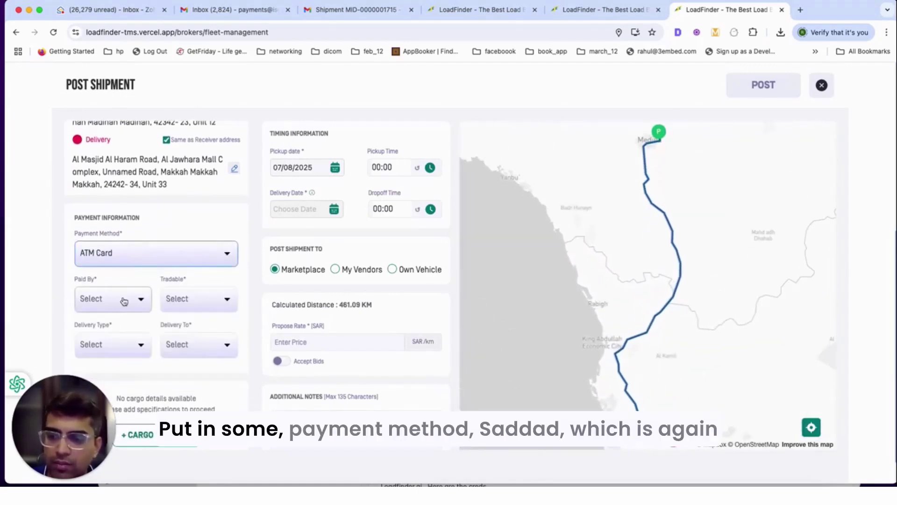
click(130, 260)
click(91, 340)
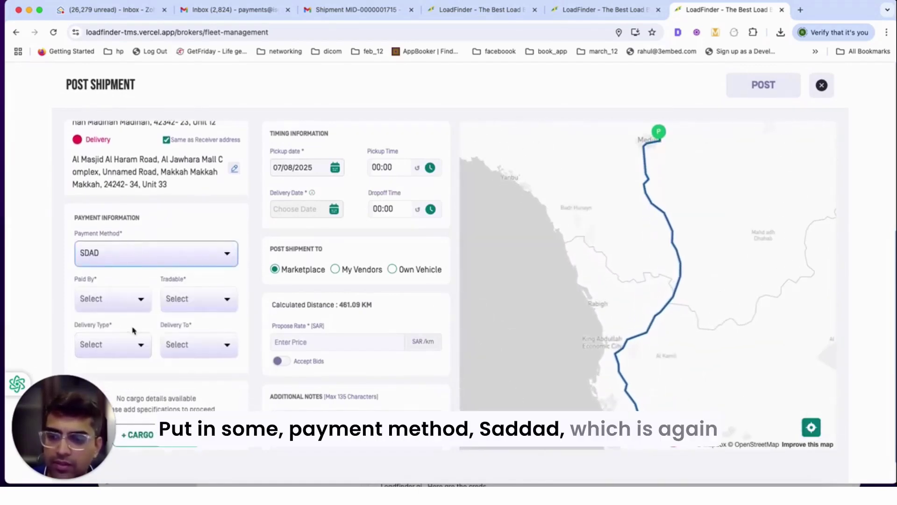
scroll(127, 317, down, 1)
click(120, 294)
- Mark the shipment tradable with delivery type Client to Warehouse, then open cargo details
click(170, 294)
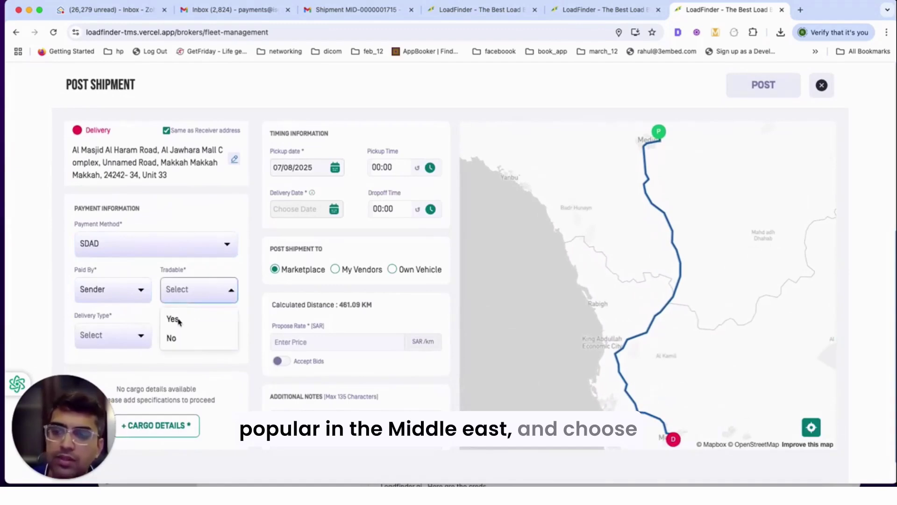
click(174, 316)
click(119, 339)
click(117, 360)
click(198, 335)
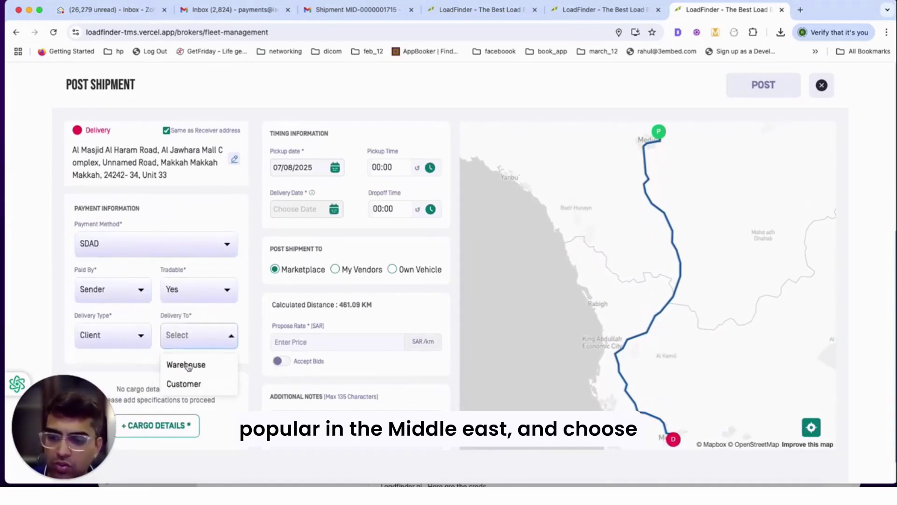
click(184, 362)
click(158, 425)
- Save a Forage and grain cargo item, shipment type Each, quantity 1, weight 100
click(196, 319)
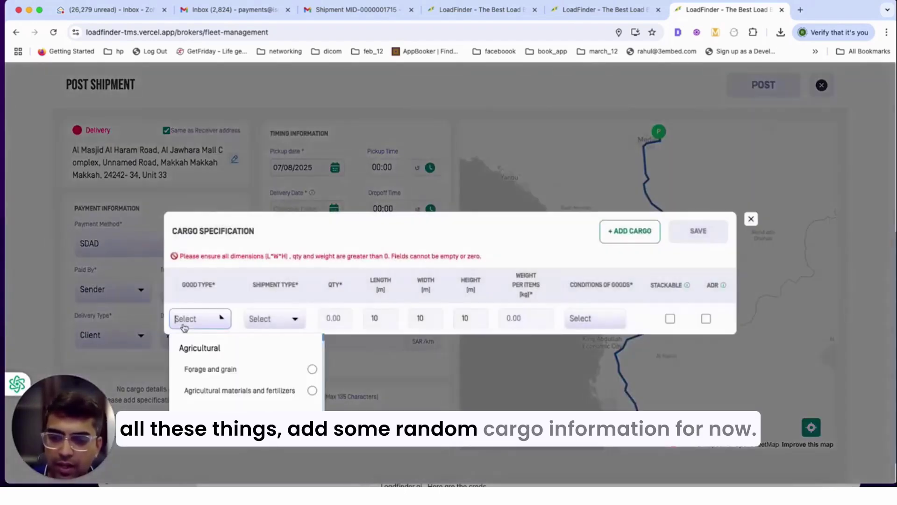
click(210, 368)
click(274, 319)
click(275, 345)
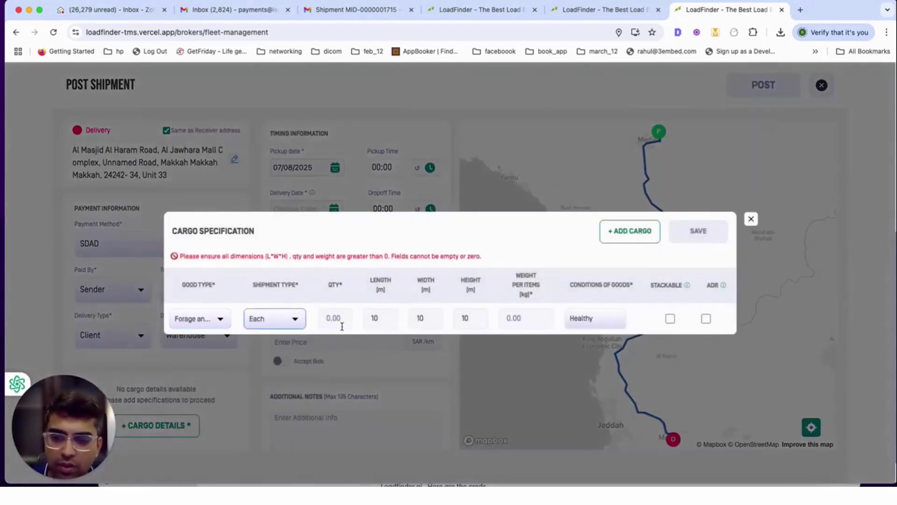
click(336, 318)
text(1)
click(502, 317)
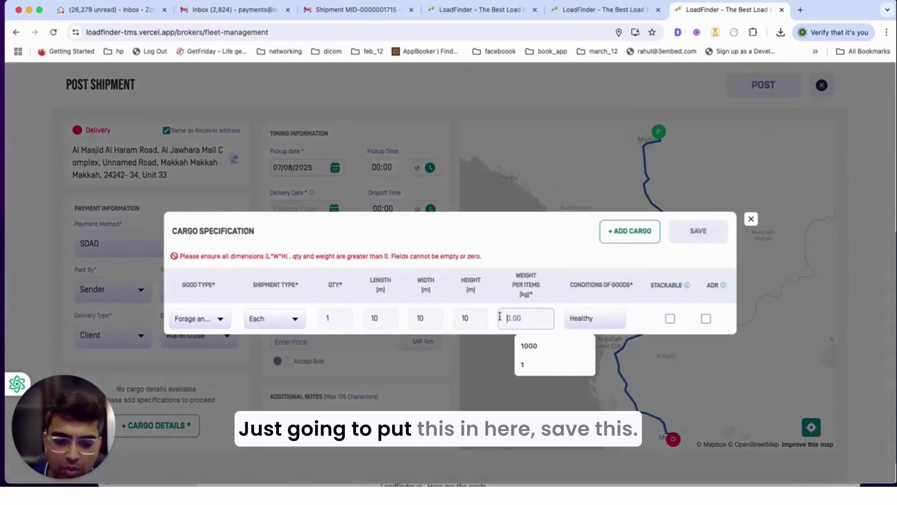
text(100)
click(698, 239)
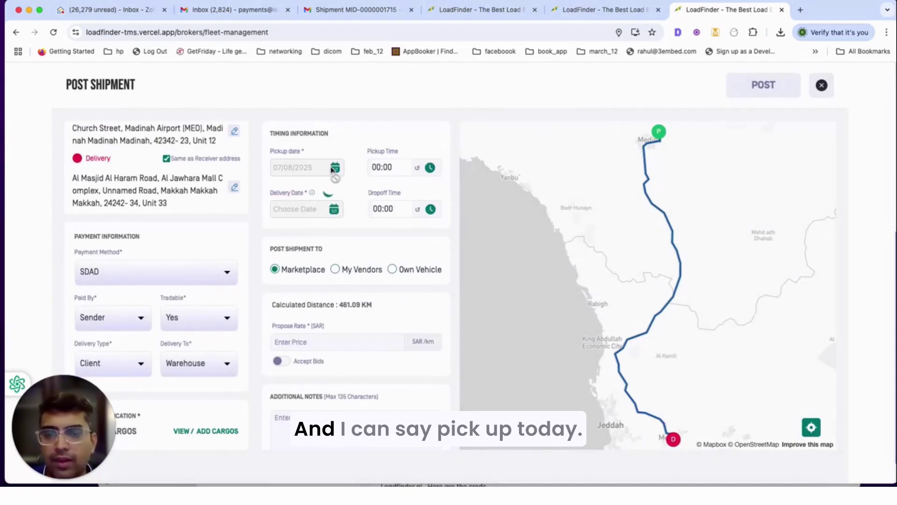
- Set the pickup time to 22:00
click(397, 167)
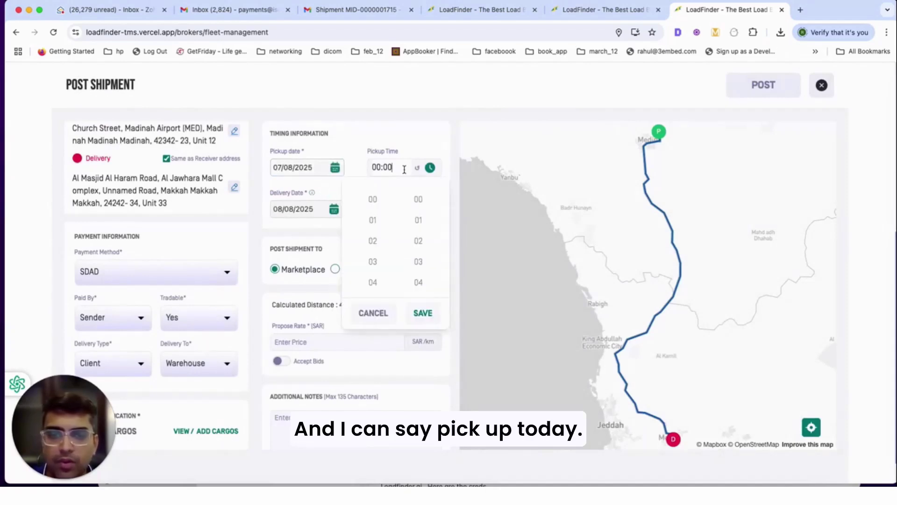
scroll(372, 260, down, 10)
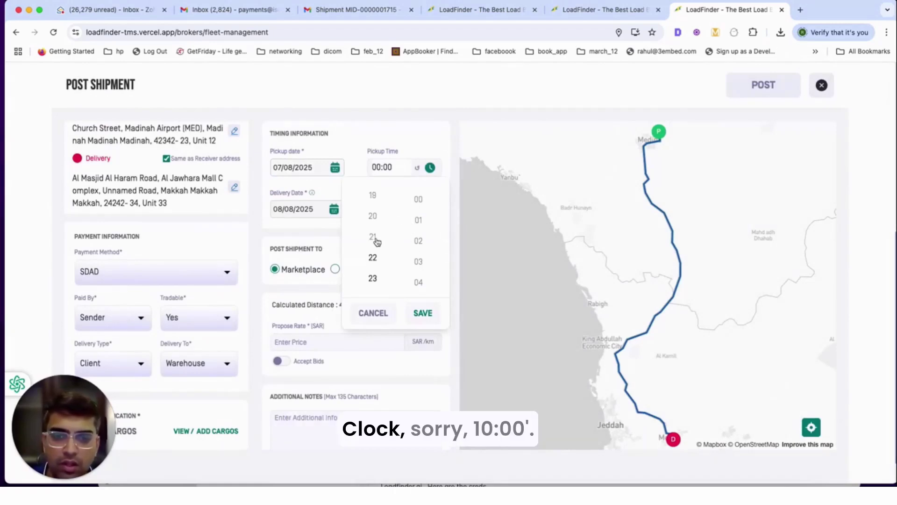
click(373, 258)
click(418, 199)
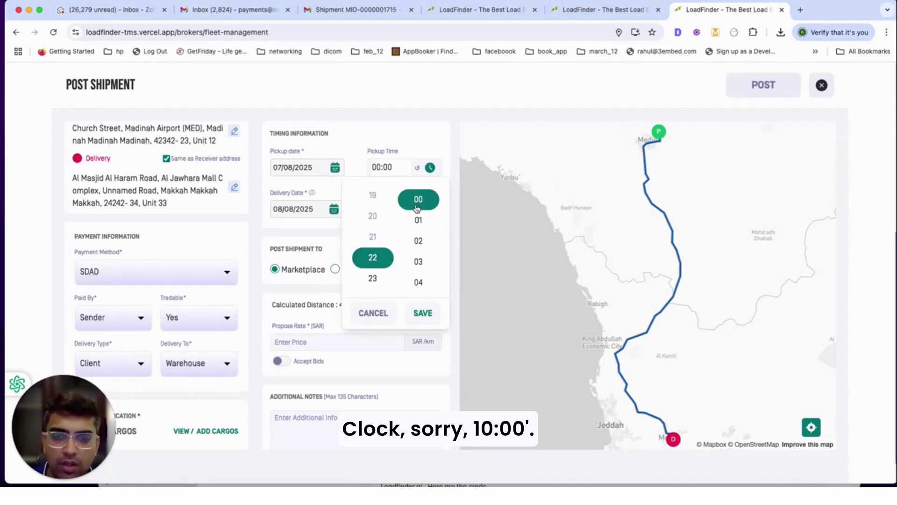
click(423, 313)
- Set the delivery date to 9 August 2025 with a 07:00 dropoff time
click(333, 209)
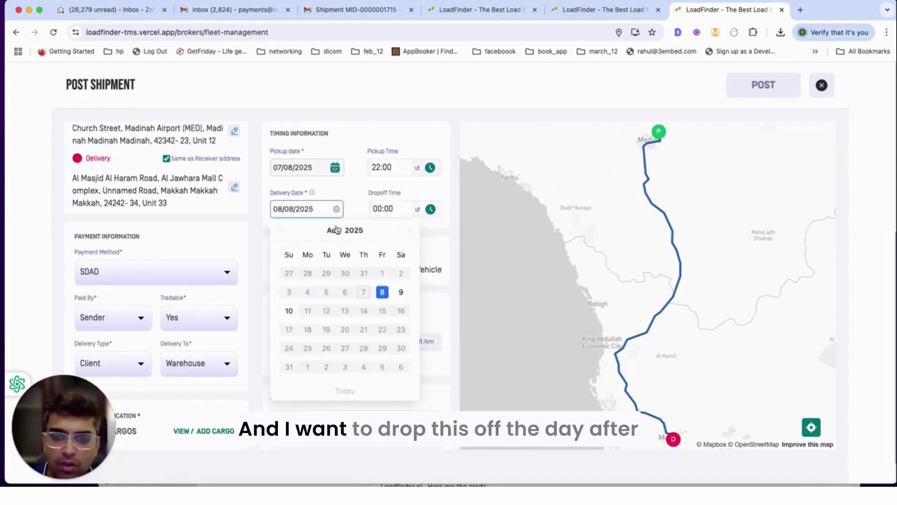
click(401, 292)
click(406, 210)
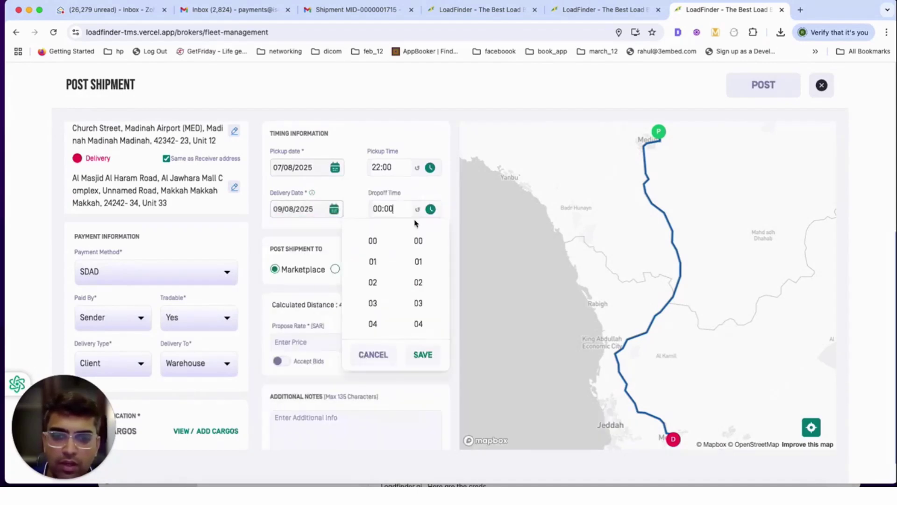
scroll(380, 311, down, 2)
click(373, 294)
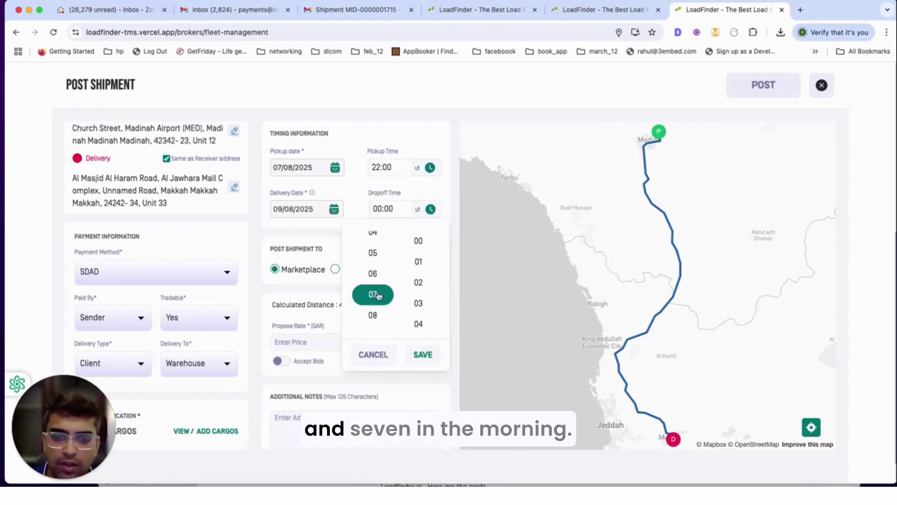
click(419, 356)
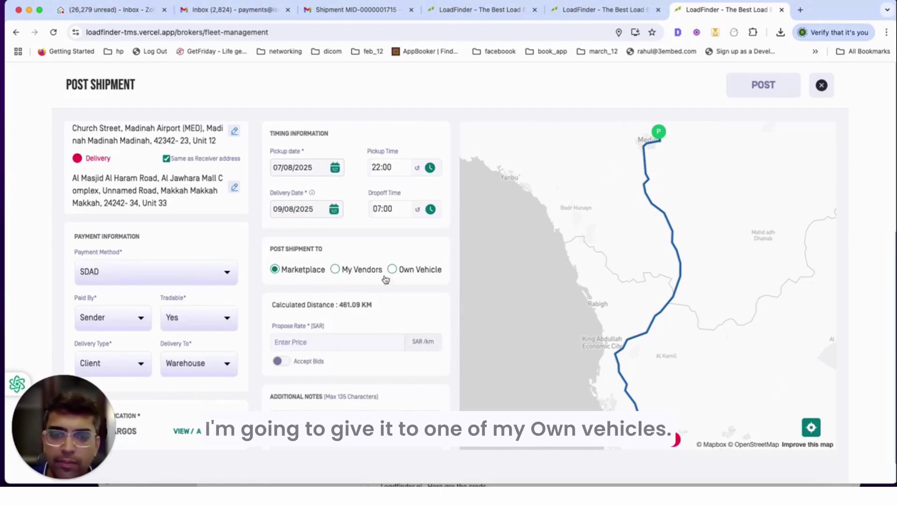
- Post to own vehicle 1233 | Public Transport, with its driver and Flatbed Trailer MID-2323
click(400, 272)
click(428, 305)
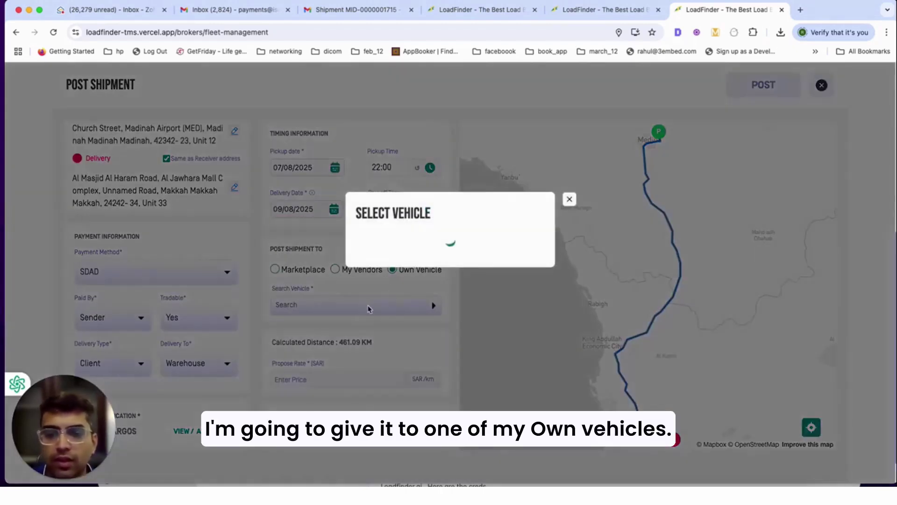
click(426, 248)
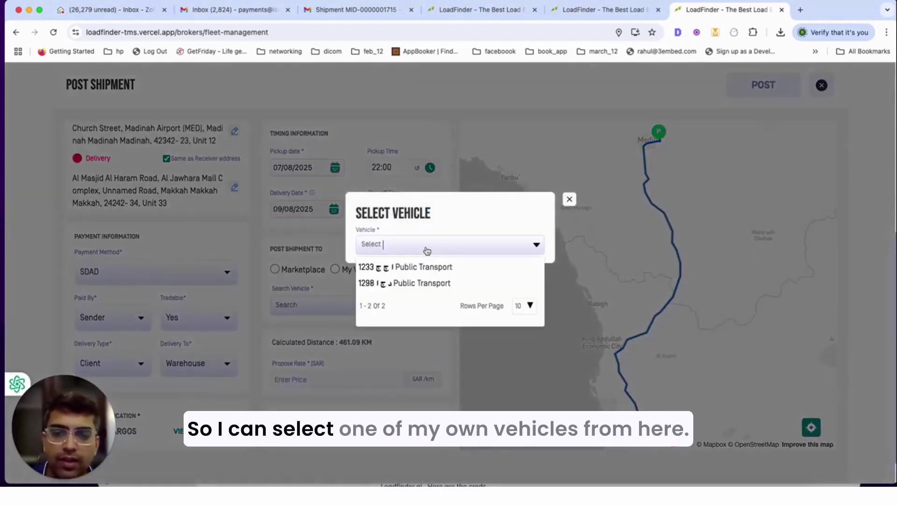
click(416, 266)
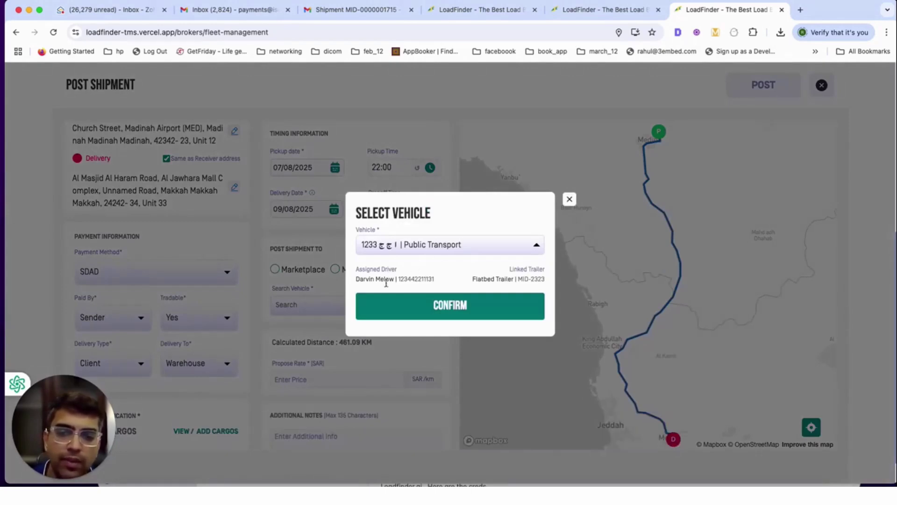
drag(357, 267, 465, 282)
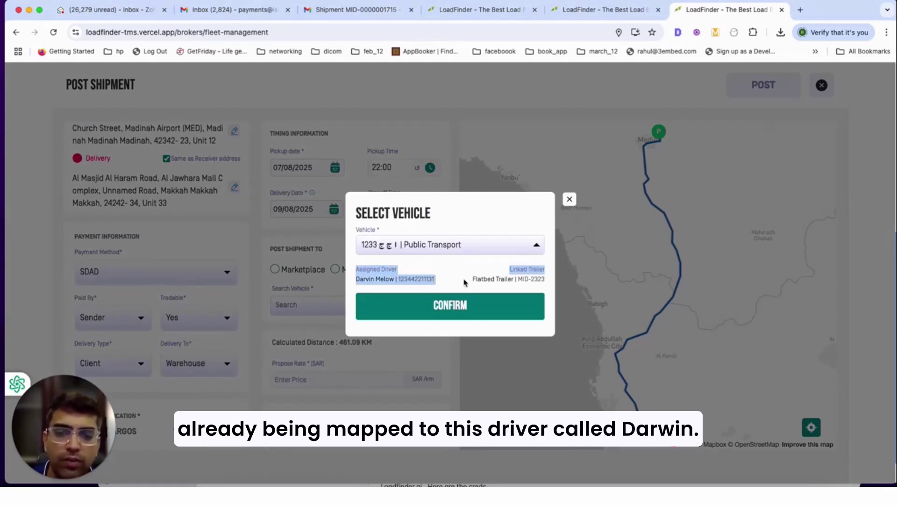
click(461, 306)
scroll(329, 270, down, 3)
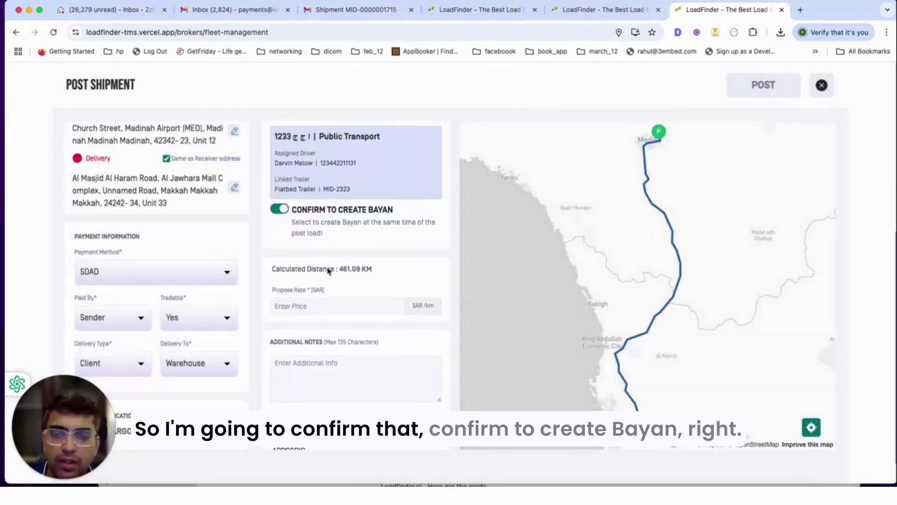
- Turn off Confirm to Create Bayan after reading its explanation
scroll(328, 270, down, 1)
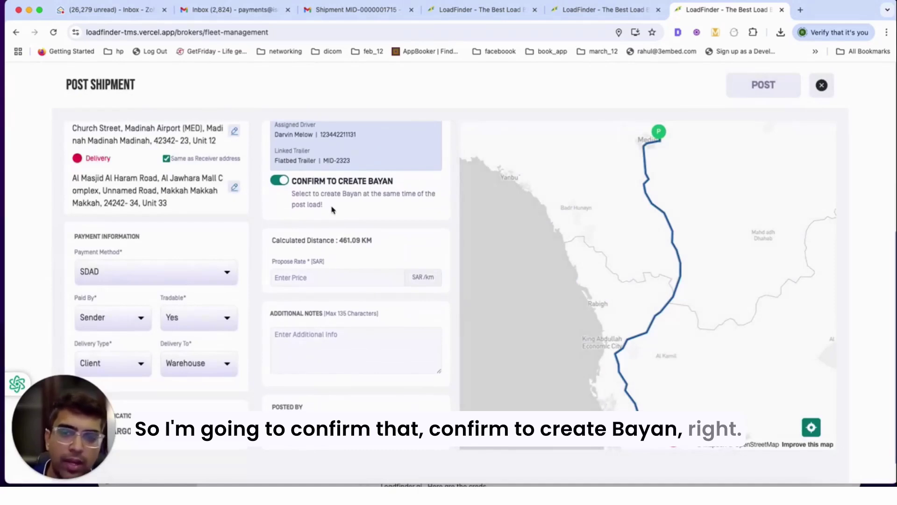
drag(325, 205, 295, 190)
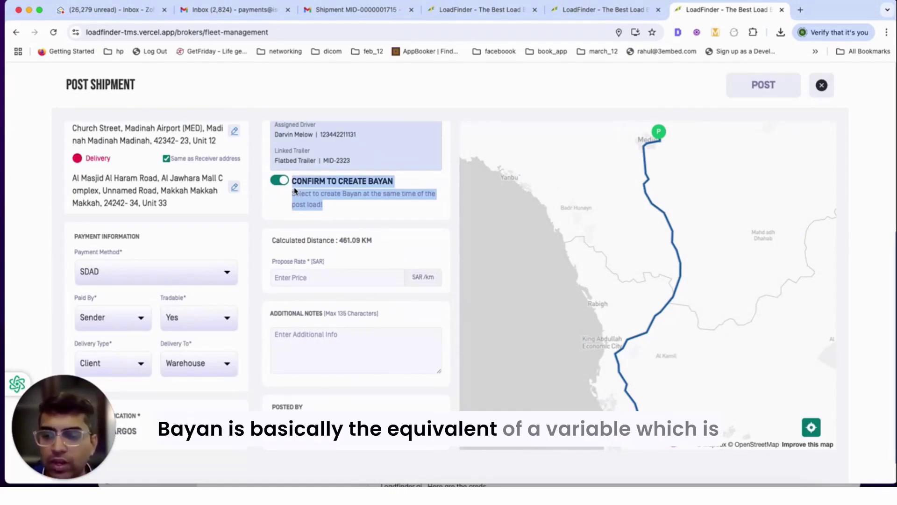
click(313, 189)
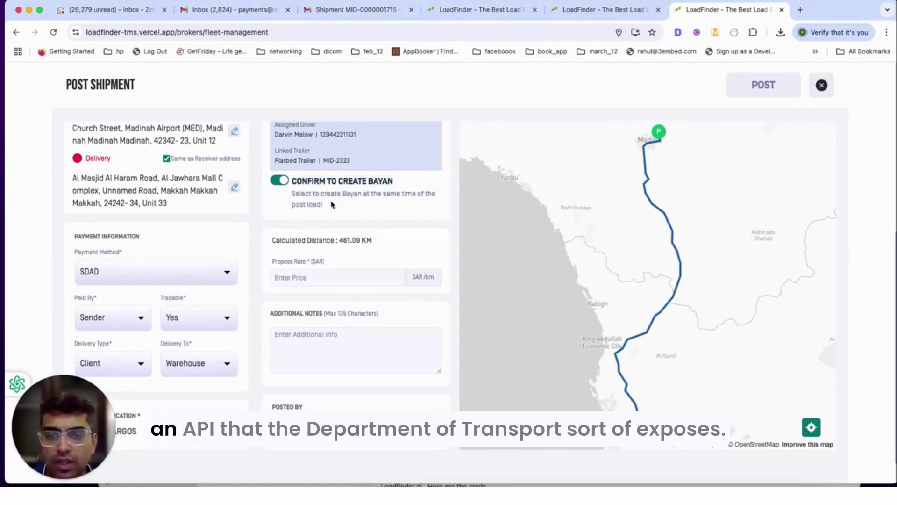
drag(323, 205, 293, 181)
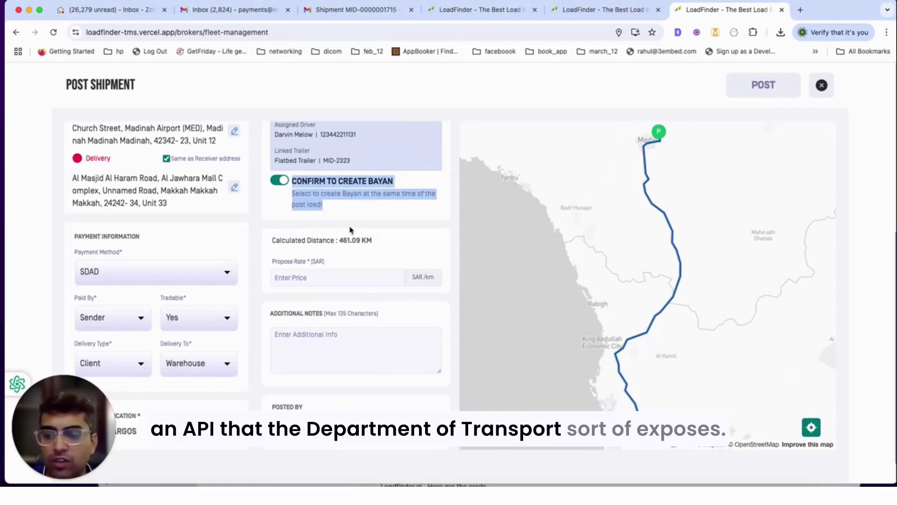
click(380, 180)
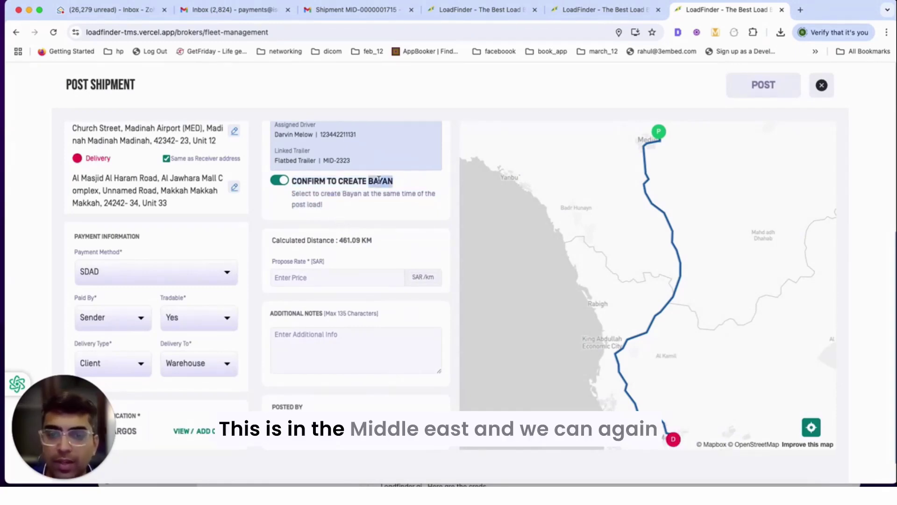
click(284, 180)
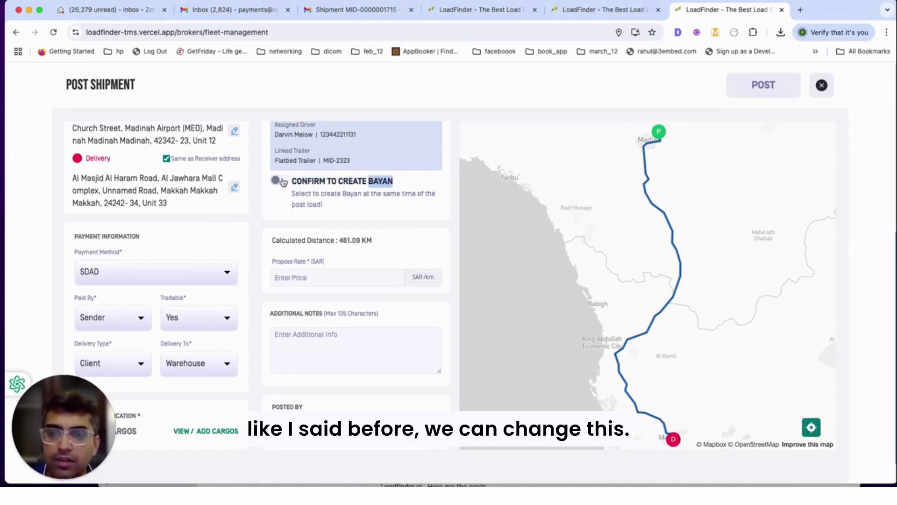
- Propose a 1000 SAR rate, add the note 'brok', and post the shipment
click(329, 275)
text(1000)
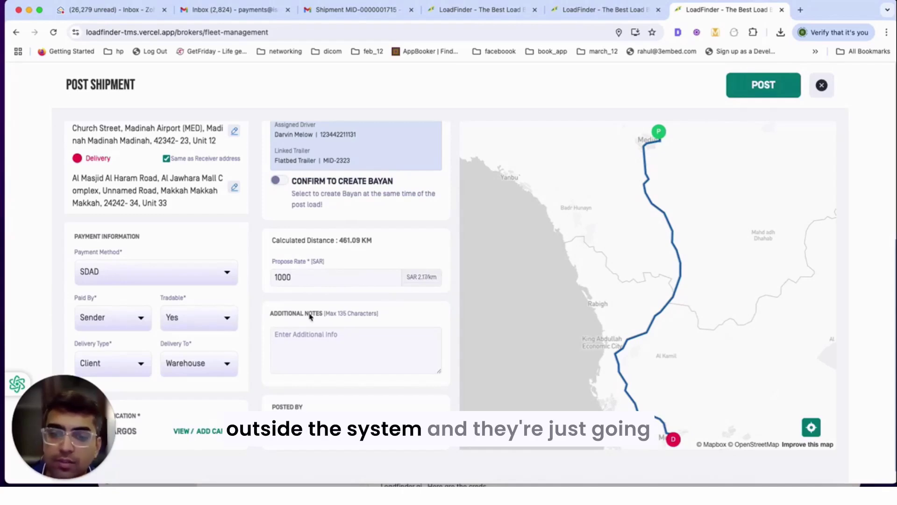
click(305, 336)
text(broker notes)
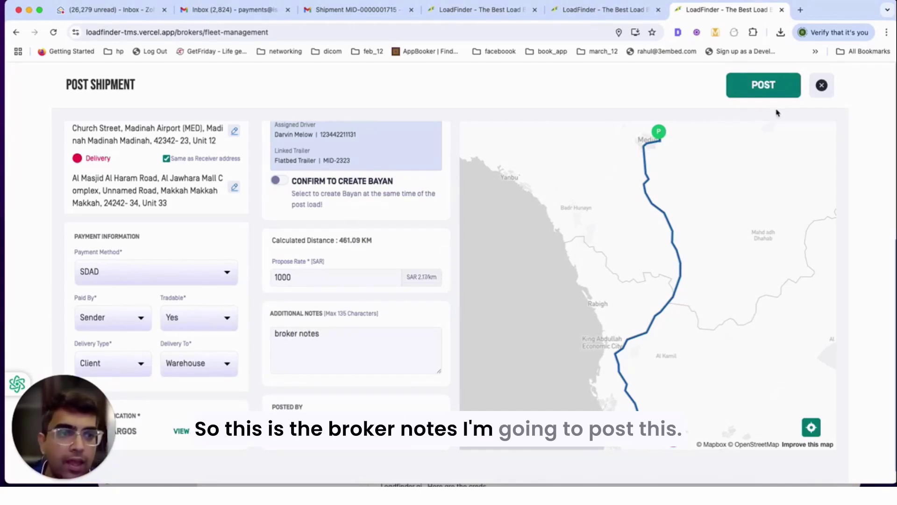
click(770, 88)
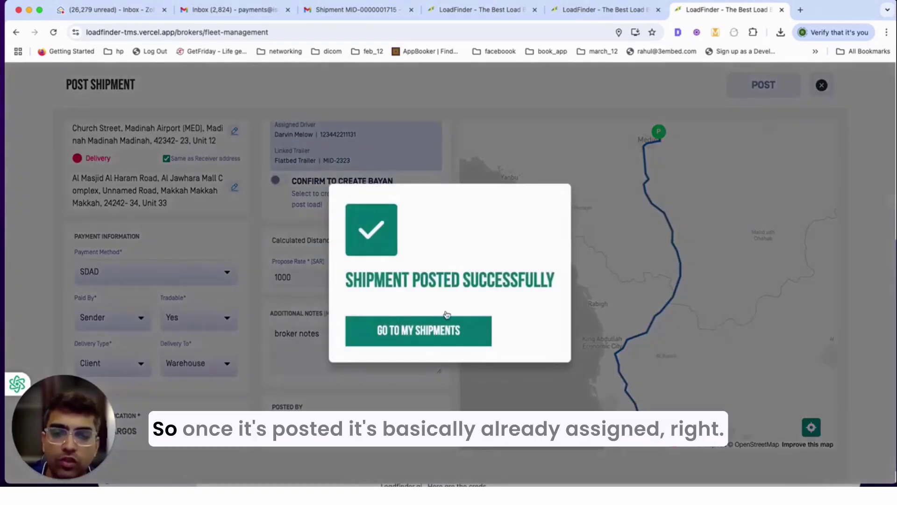
click(435, 331)
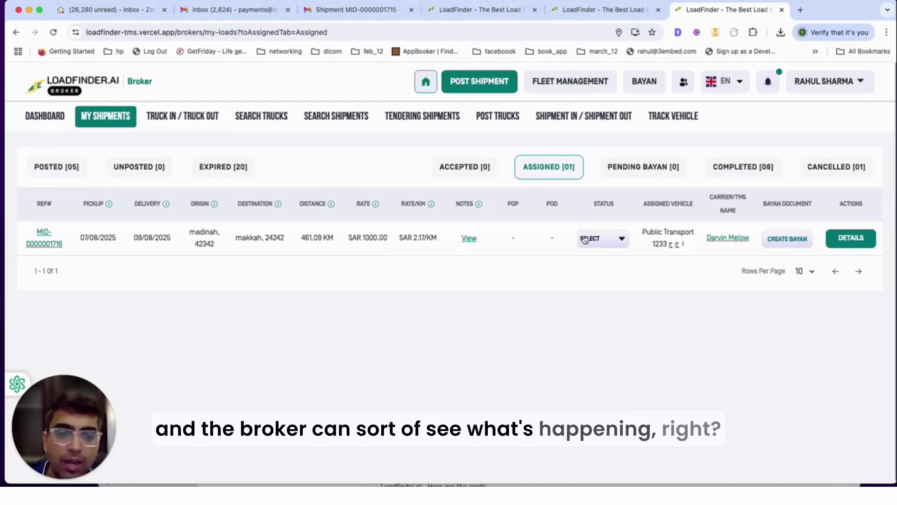
click(846, 239)
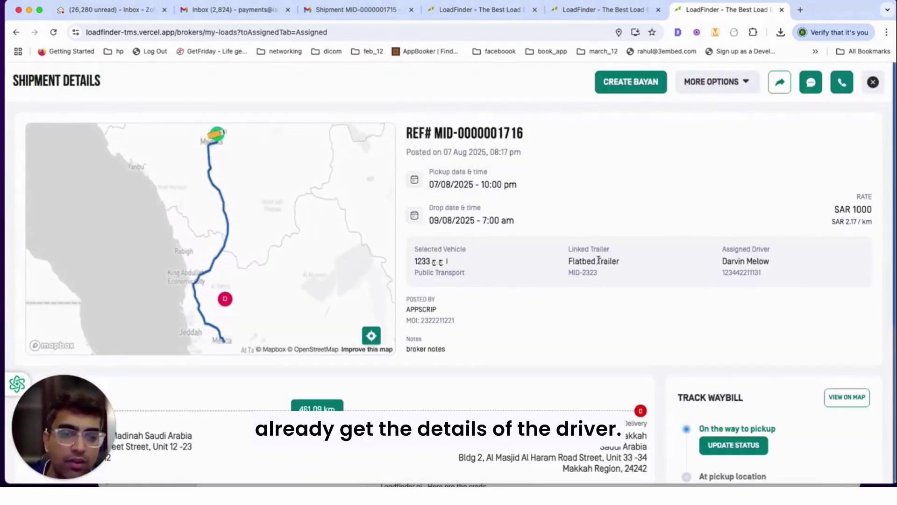
drag(568, 248, 608, 249)
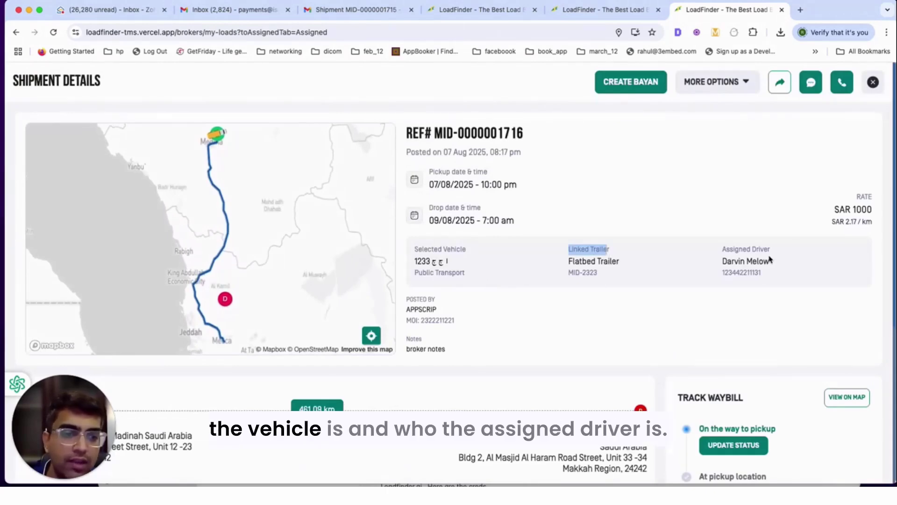
drag(723, 247, 762, 275)
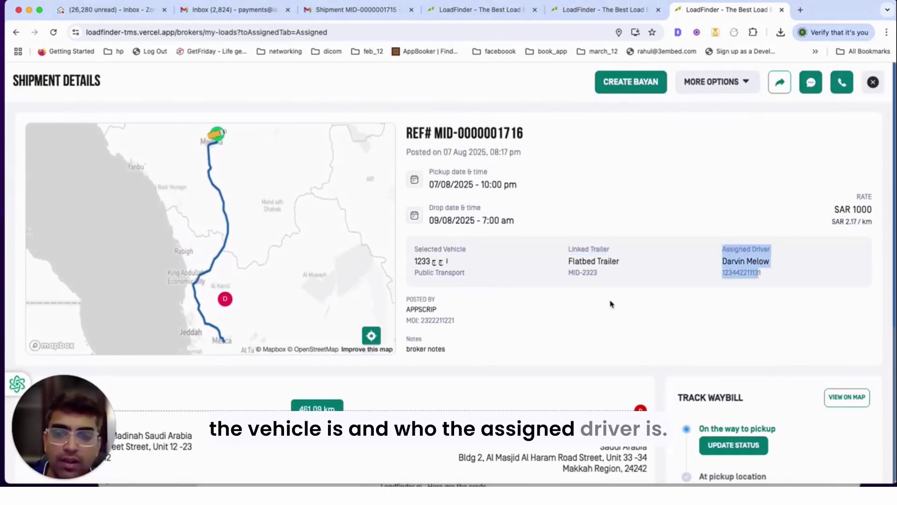
click(872, 83)
click(838, 244)
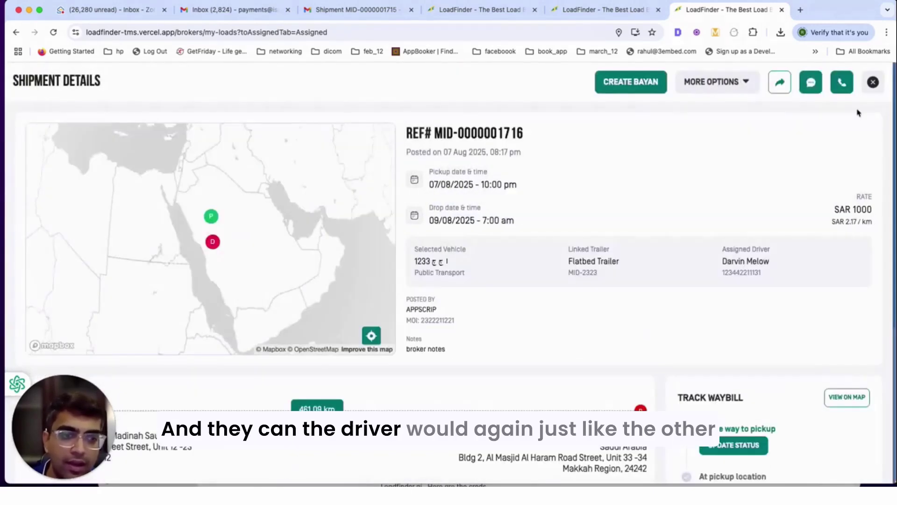
click(872, 83)
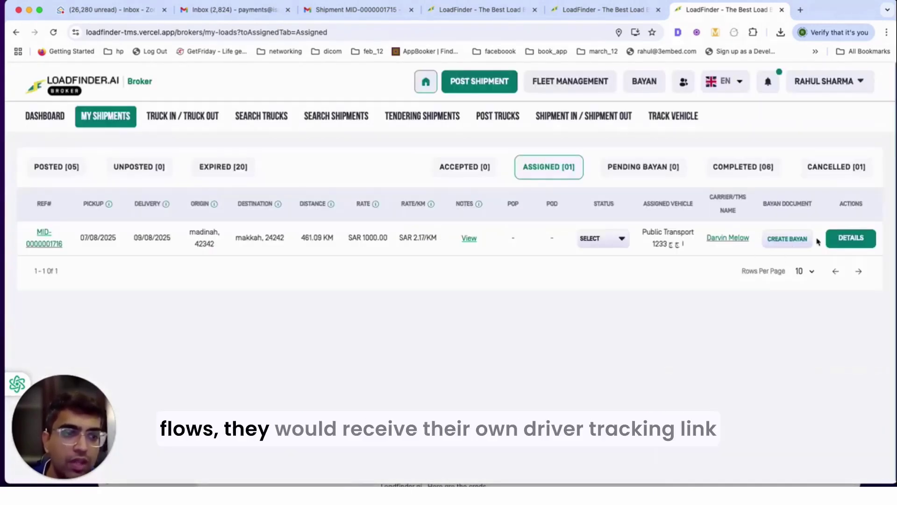
click(840, 237)
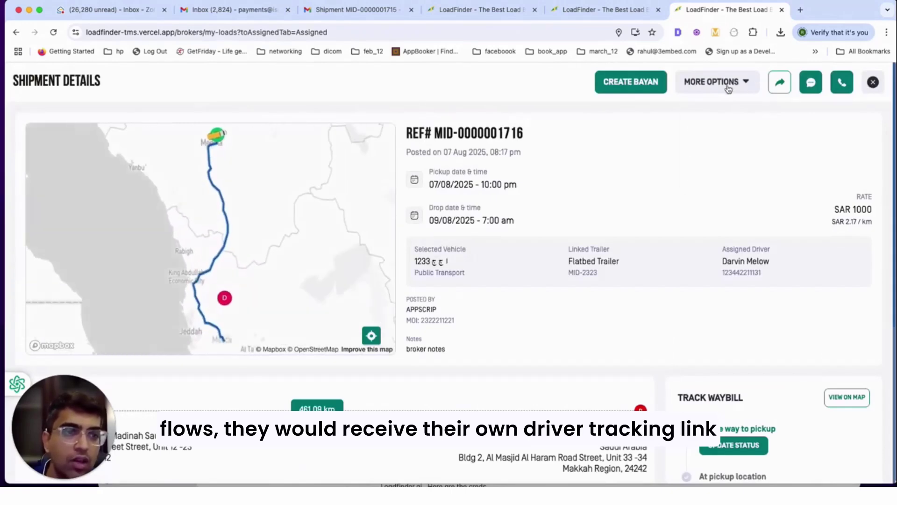
- Copy the shipment's driver tracking link from the share dialog
click(727, 83)
click(872, 83)
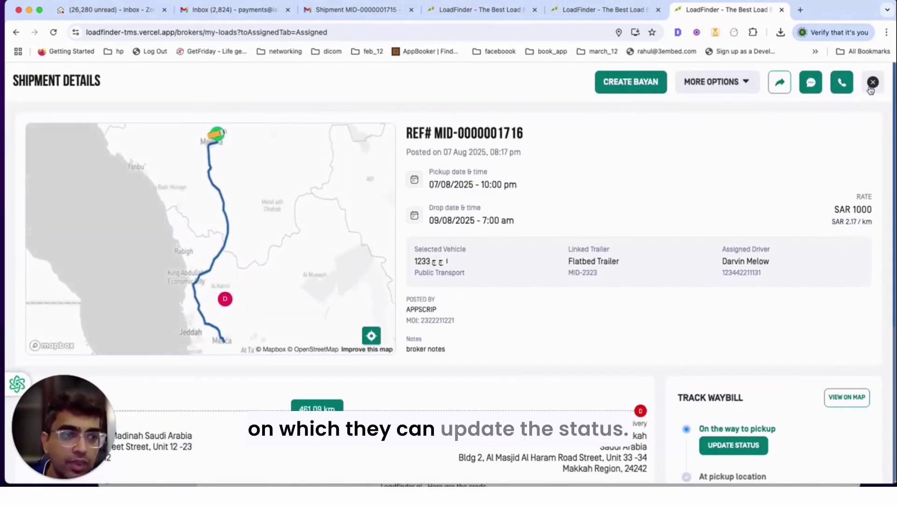
click(872, 83)
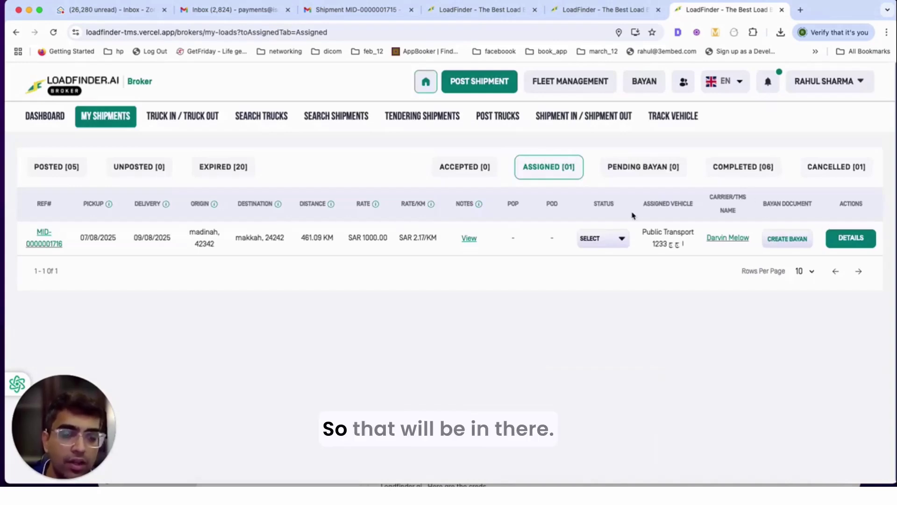
click(838, 238)
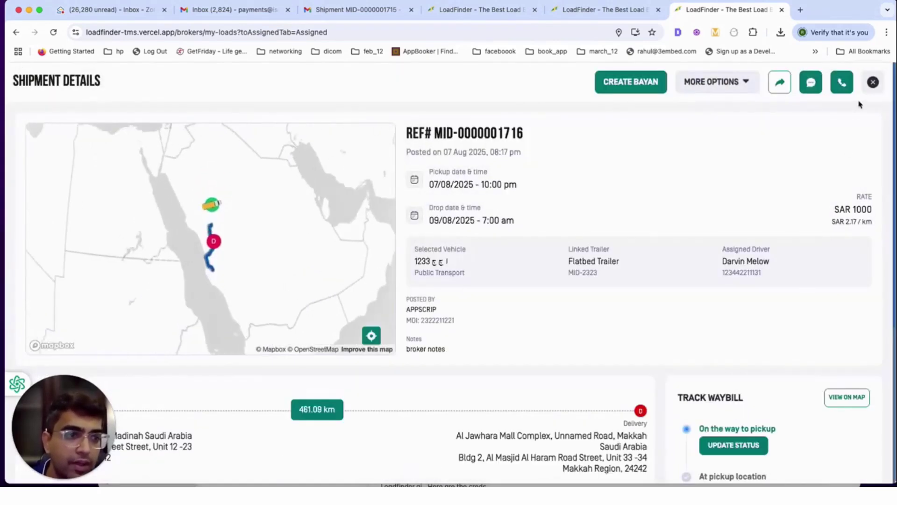
click(778, 84)
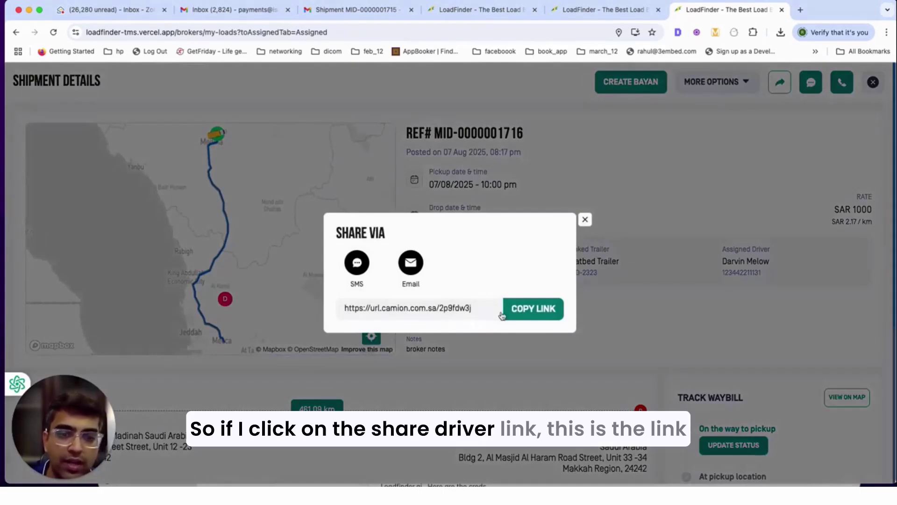
click(533, 309)
- Load the copied driver tracking link in a new browser tab, reaching the driver login
click(802, 10)
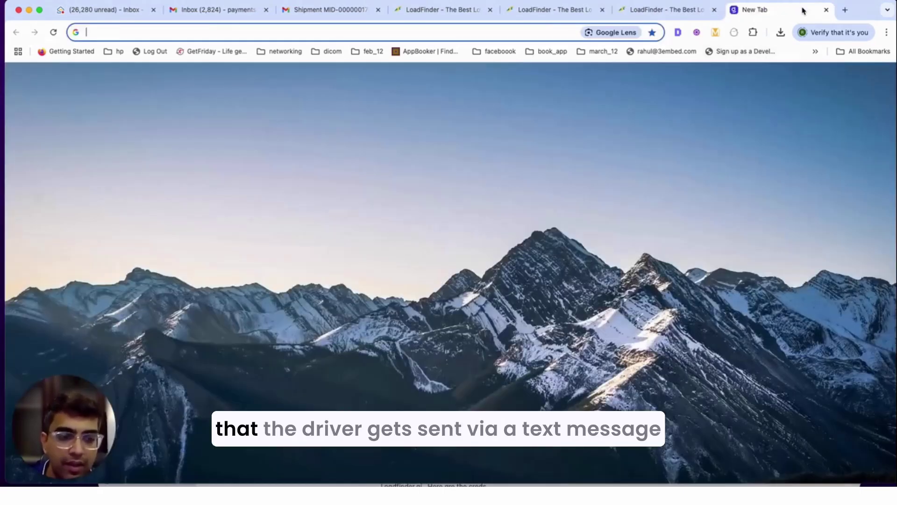
key(ctrl+v)
key(Return)
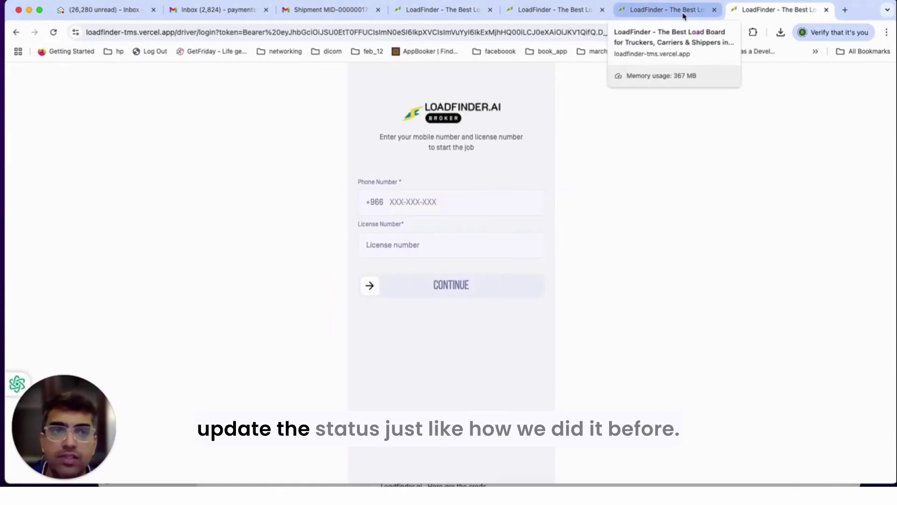
- Return to LoadFinder and close the share dialog and shipment details
click(683, 15)
click(585, 219)
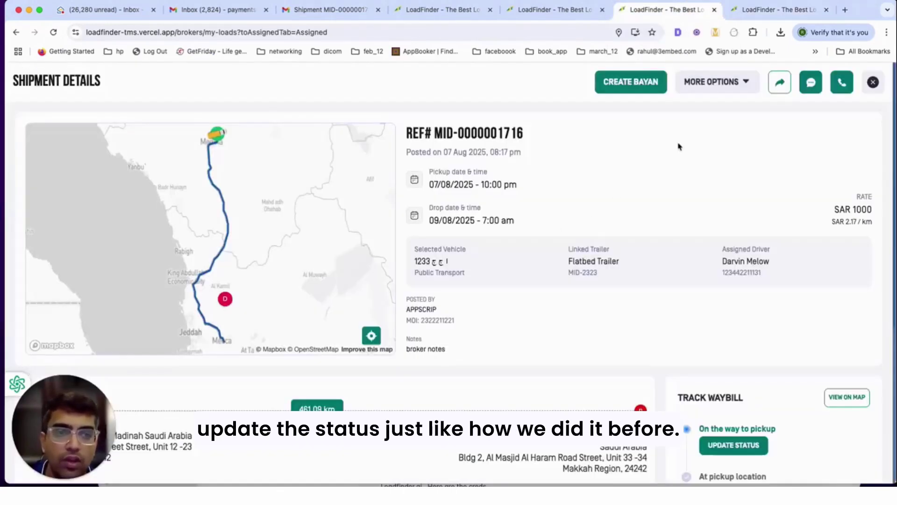
click(873, 82)
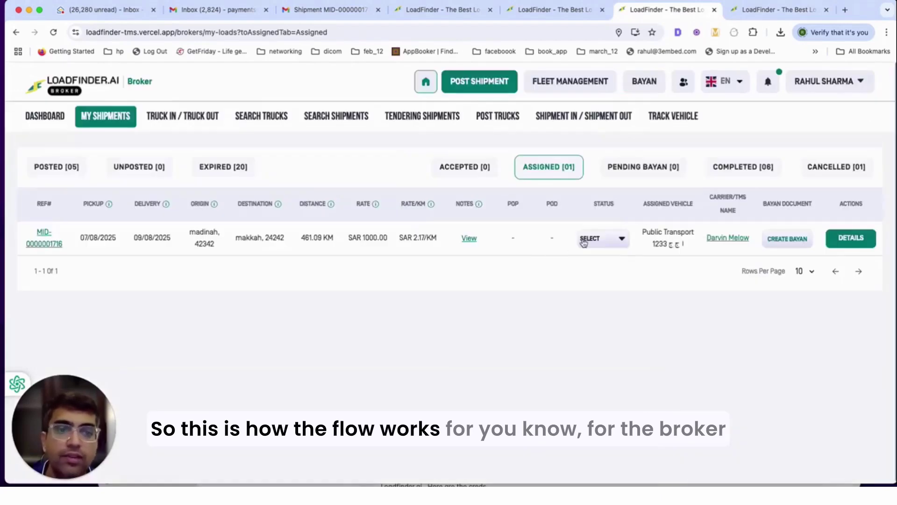
- Open the Track Vehicle map listing the free Ford F250 and busy Volvo VNL
click(605, 238)
click(339, 307)
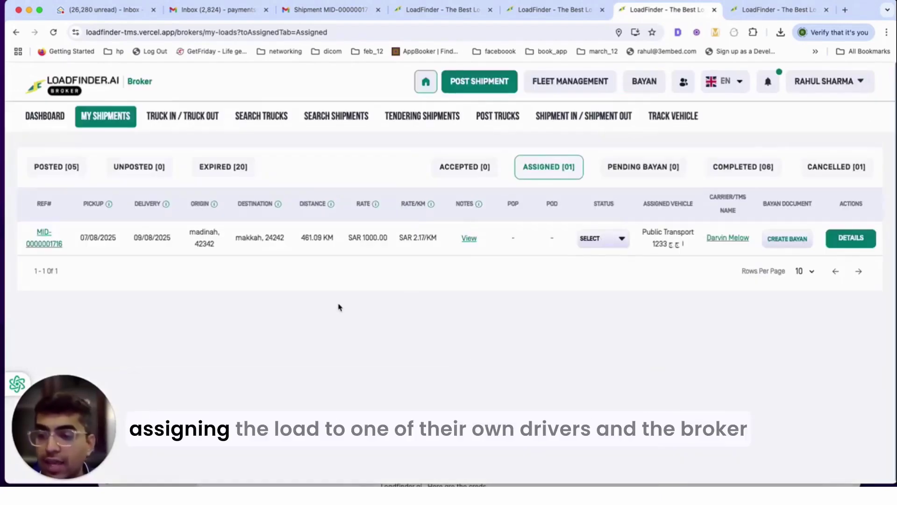
click(572, 80)
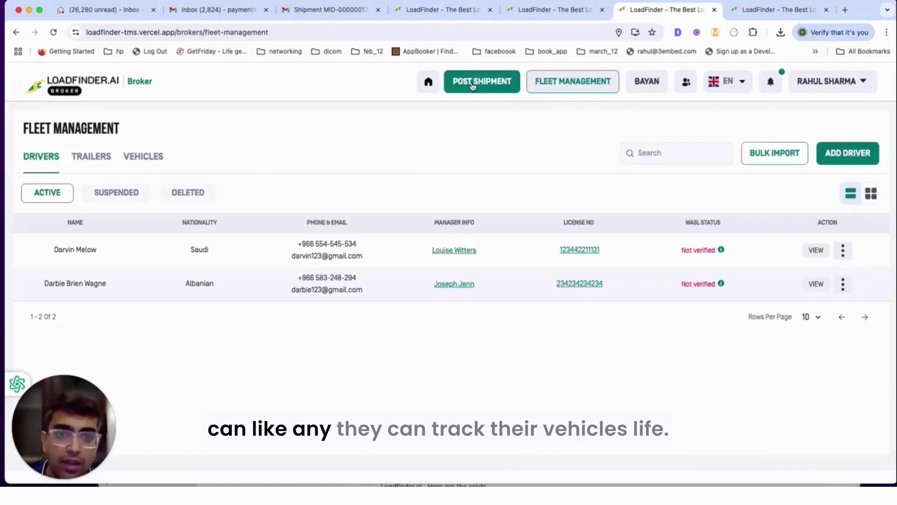
click(430, 83)
click(668, 118)
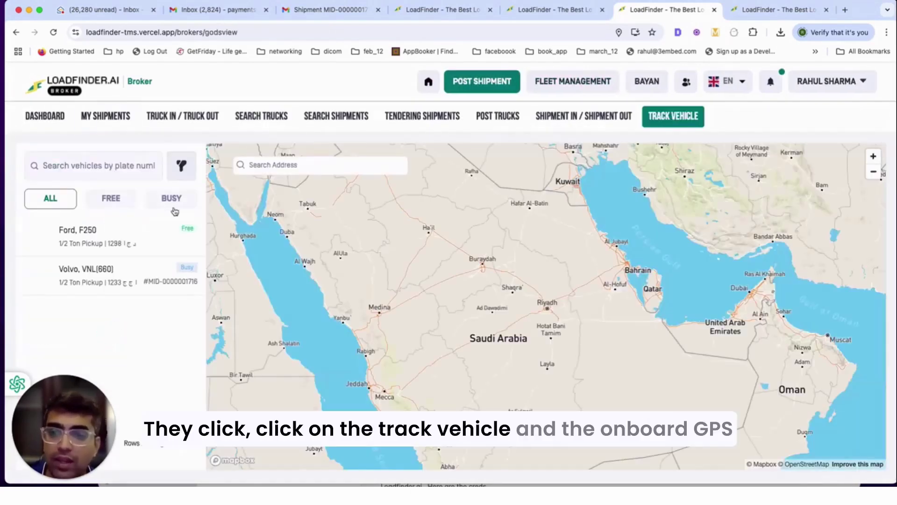
- Inspect the Ford F250's and Volvo VNL's details and drivers
click(120, 244)
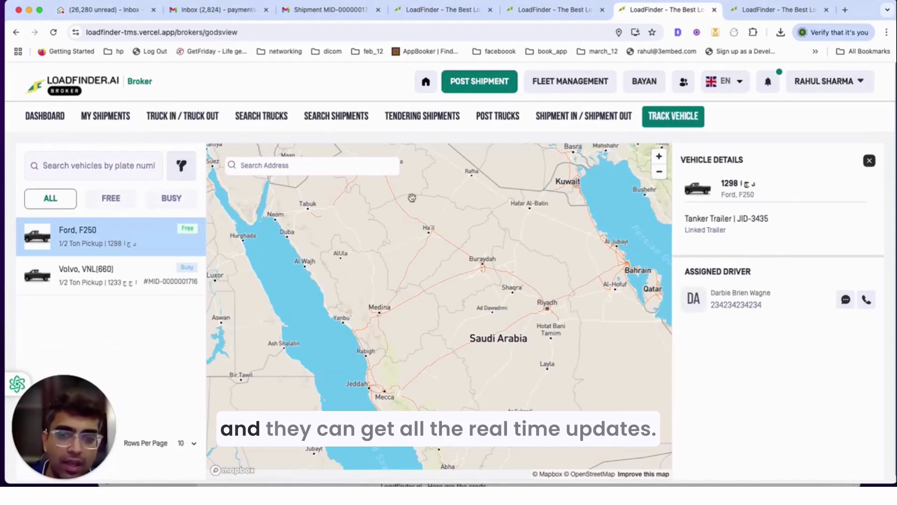
click(93, 275)
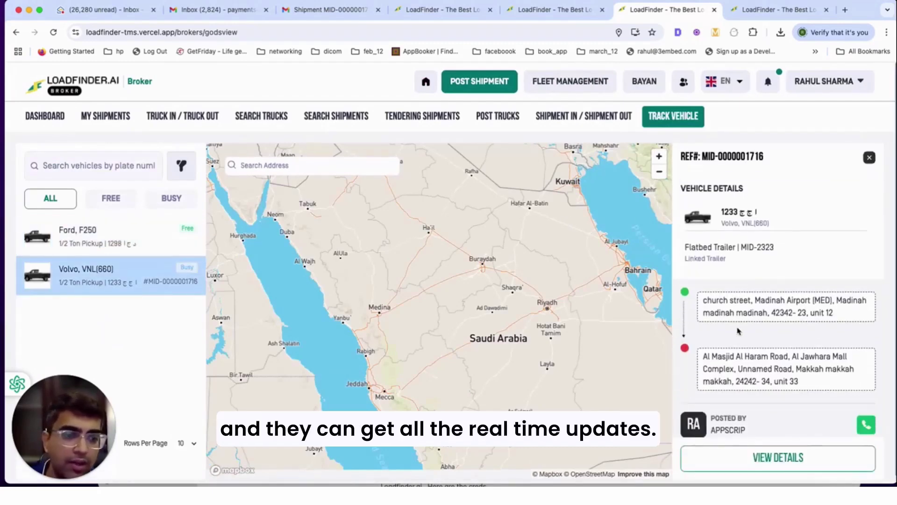
scroll(533, 302, up, 2)
click(63, 236)
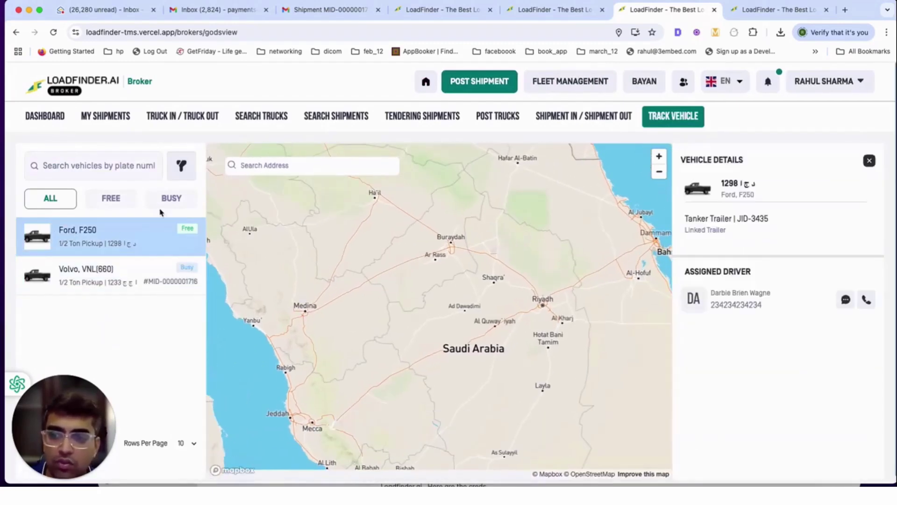
- Filter the vehicle list by FREE, then BUSY, then back to ALL
click(123, 207)
click(163, 201)
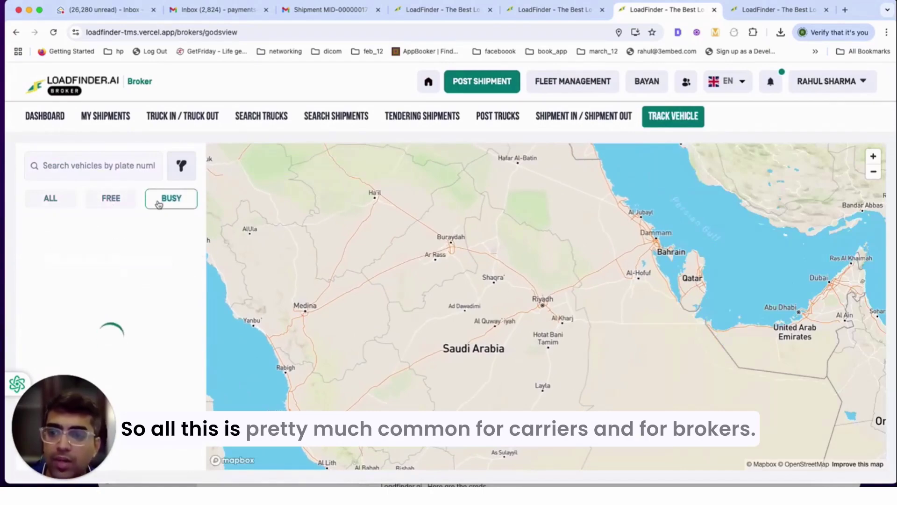
click(120, 202)
click(49, 202)
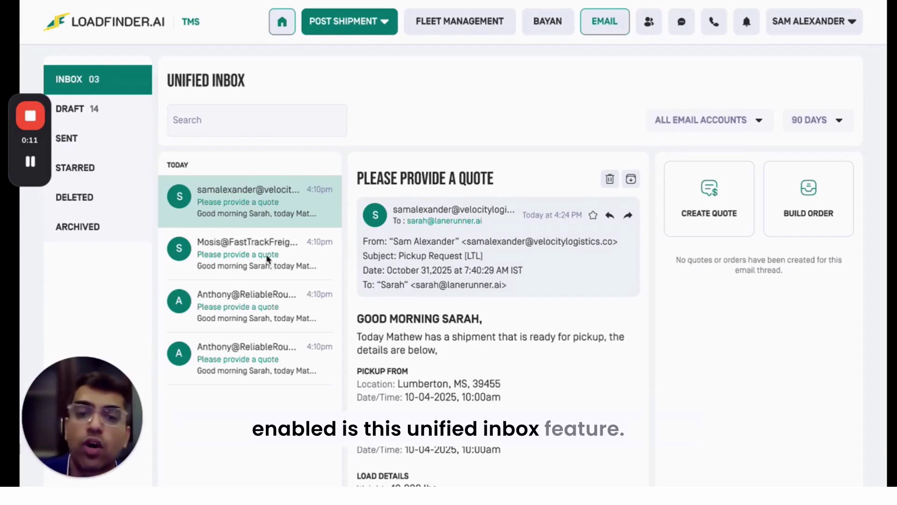
scroll(387, 260, down, 4)
scroll(387, 261, up, 4)
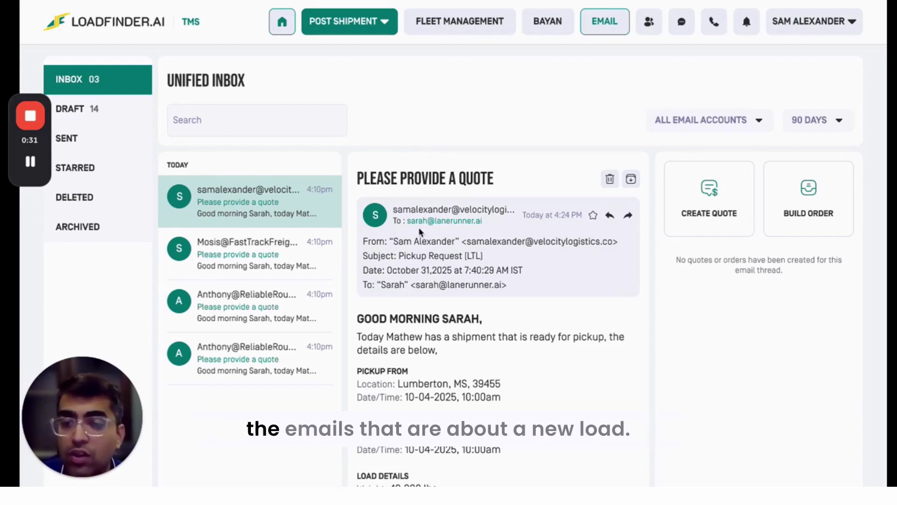
scroll(484, 255, down, 1)
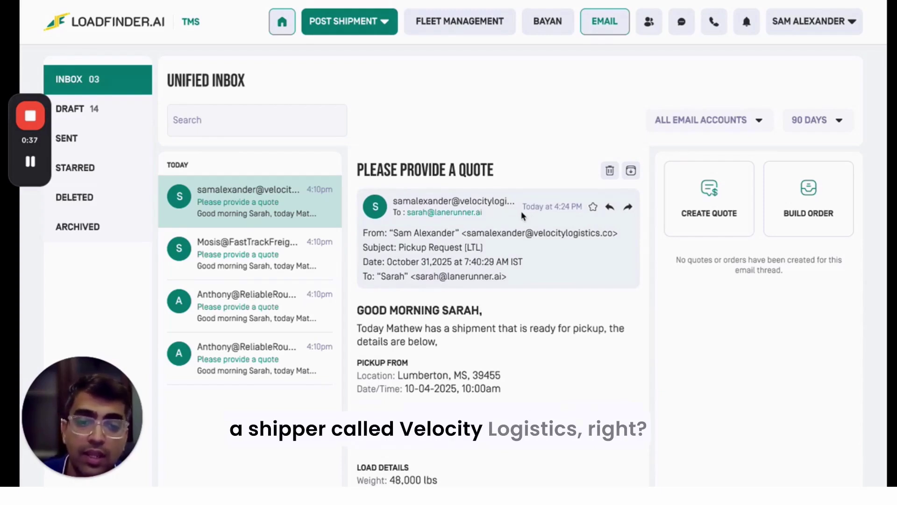
scroll(490, 324, down, 1)
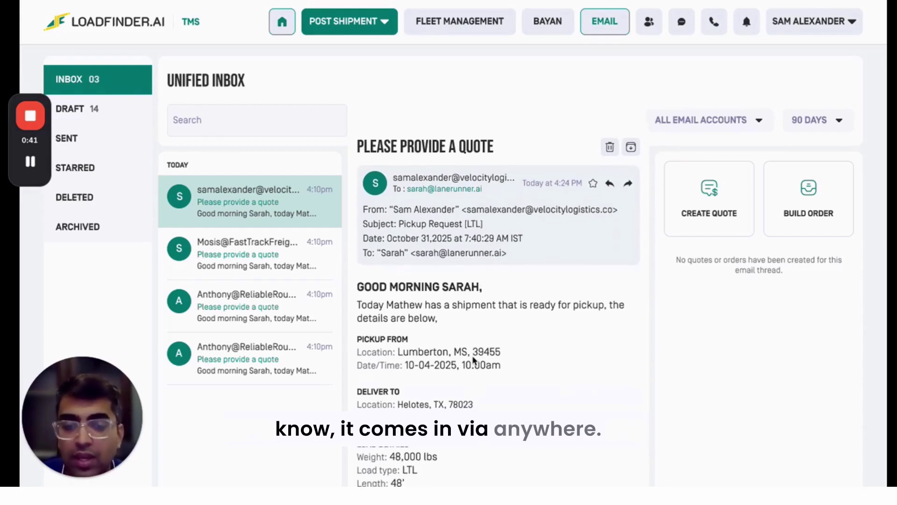
scroll(474, 361, up, 1)
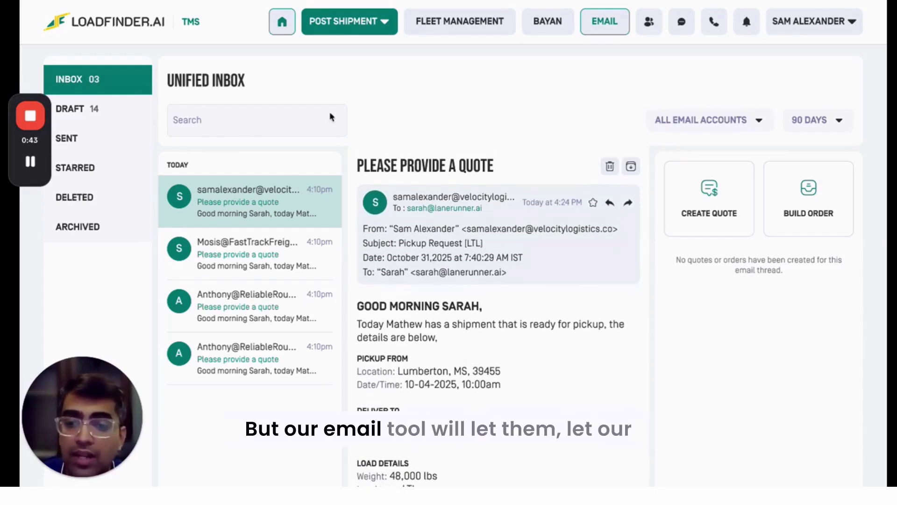
- Create a quote from the email and open the Velocity Logistics card's load details
click(711, 192)
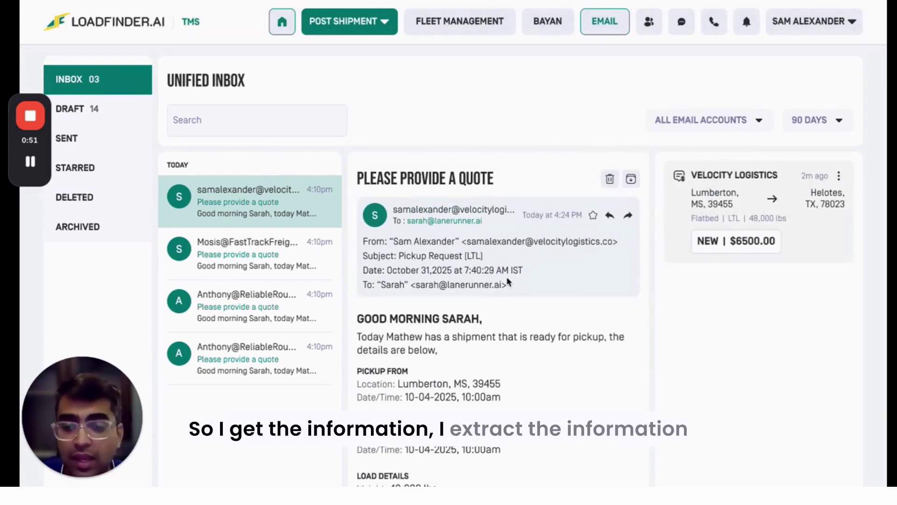
click(756, 216)
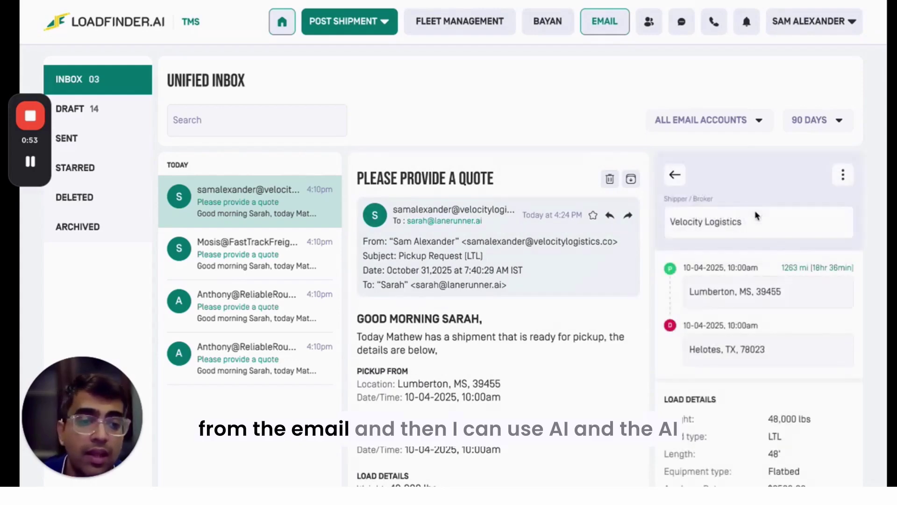
scroll(746, 226, down, 2)
scroll(733, 232, down, 5)
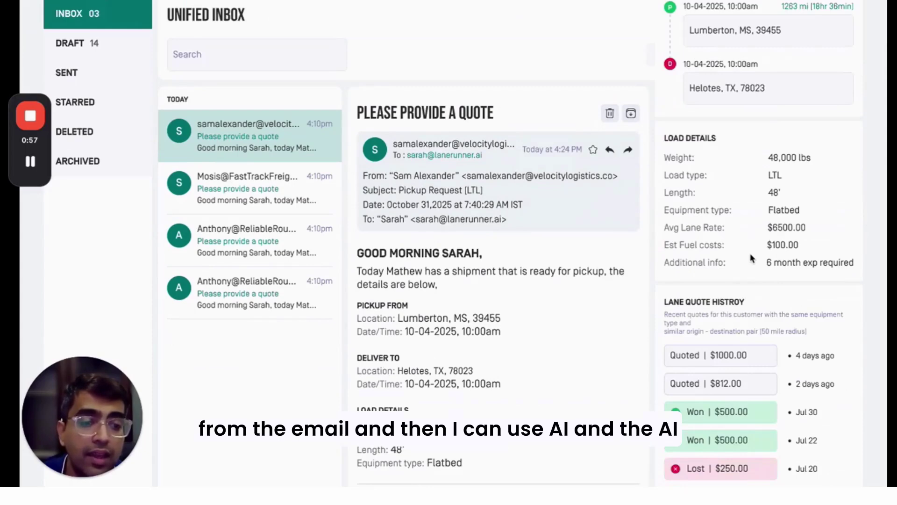
scroll(750, 257, down, 3)
scroll(752, 257, up, 4)
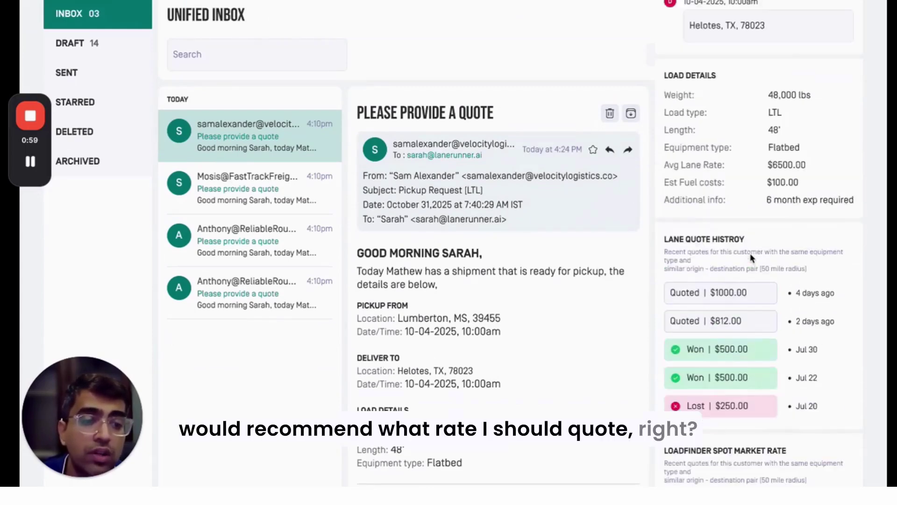
scroll(736, 410, down, 10)
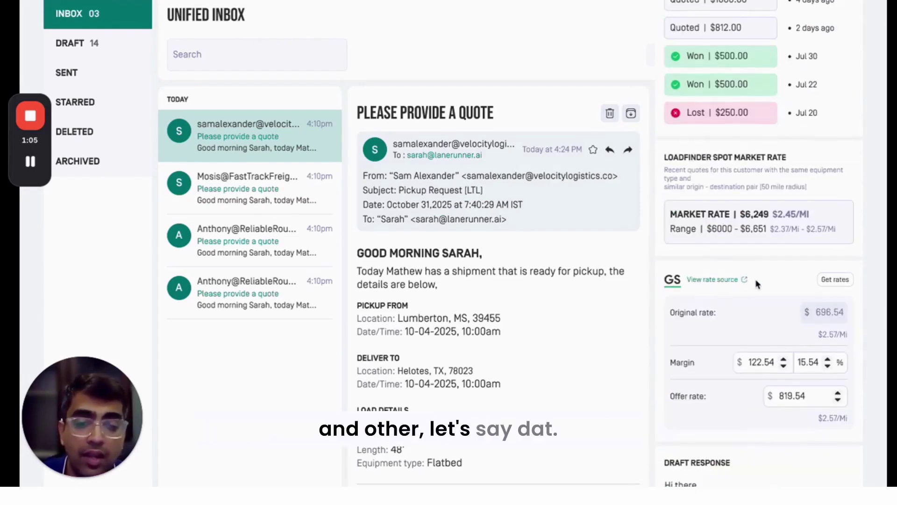
scroll(748, 287, up, 3)
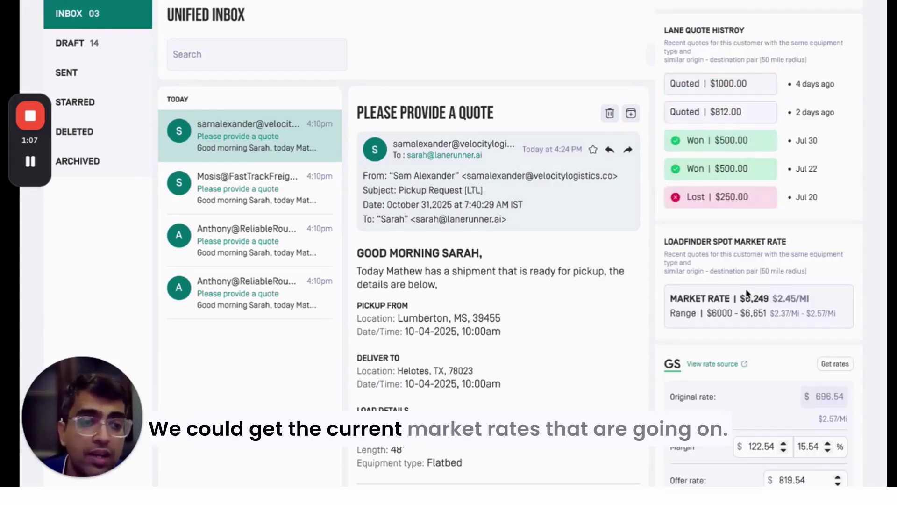
scroll(747, 136, up, 1)
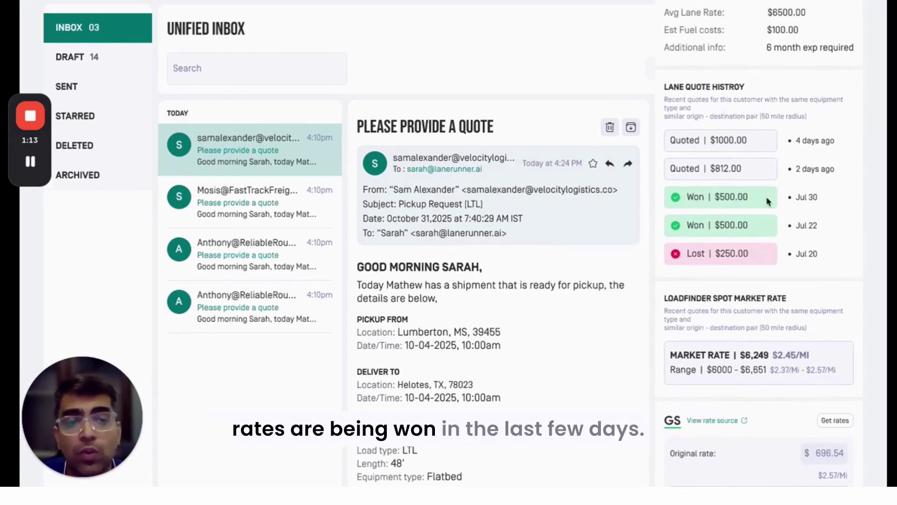
- Review the quote's lane history ($6500.00 average), spot market rate and AI draft response
scroll(804, 196, down, 3)
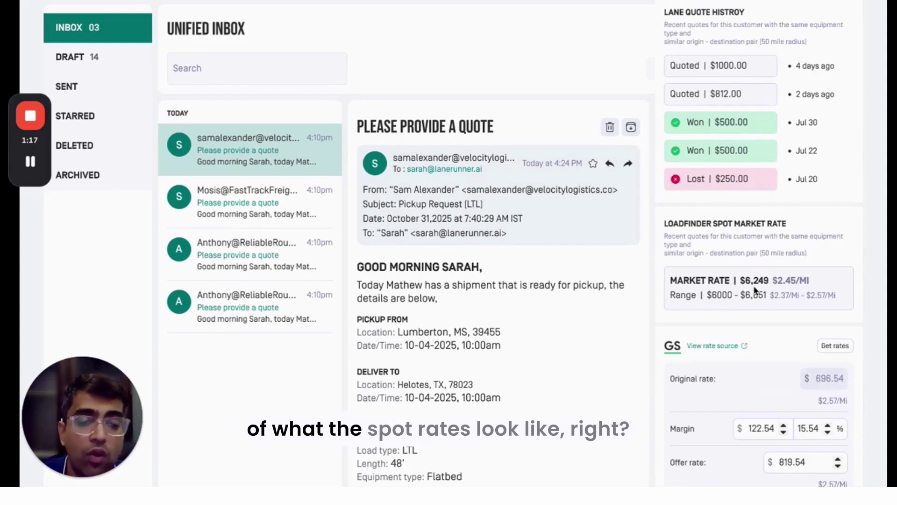
scroll(743, 297, down, 1)
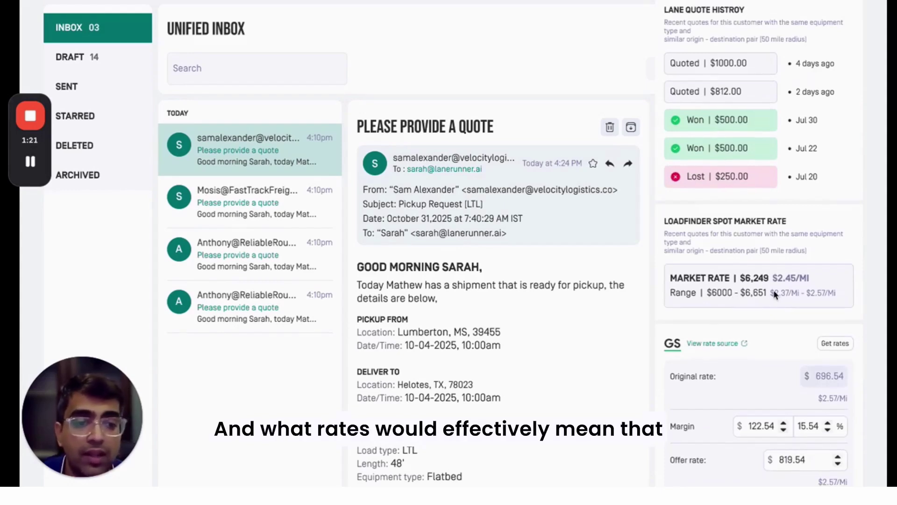
scroll(774, 294, down, 2)
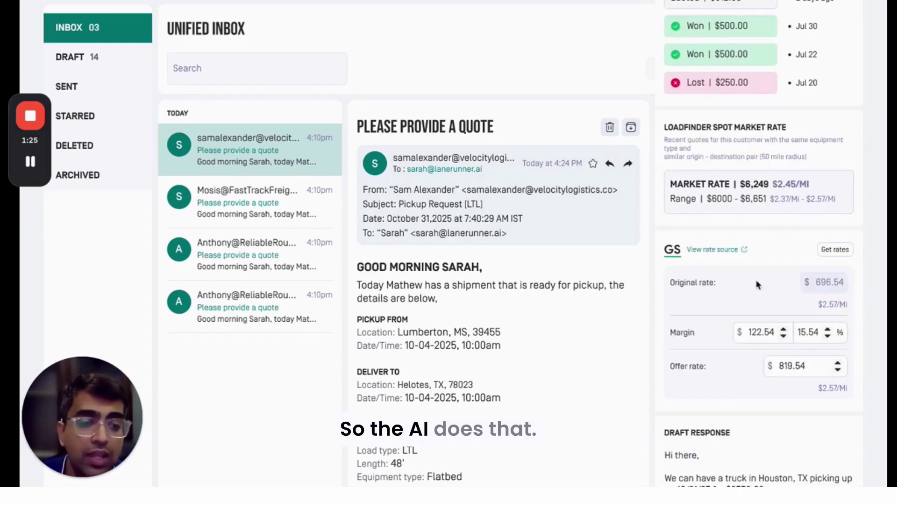
scroll(772, 285, down, 1)
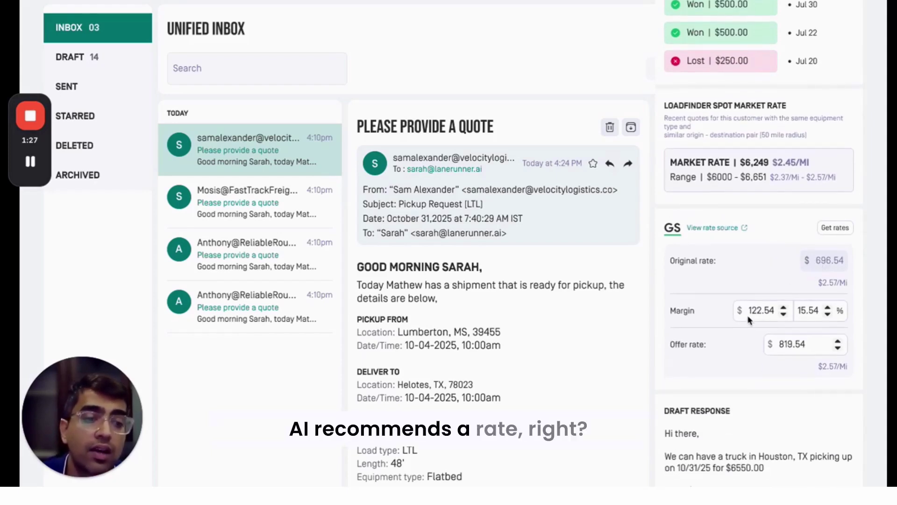
scroll(781, 346, down, 1)
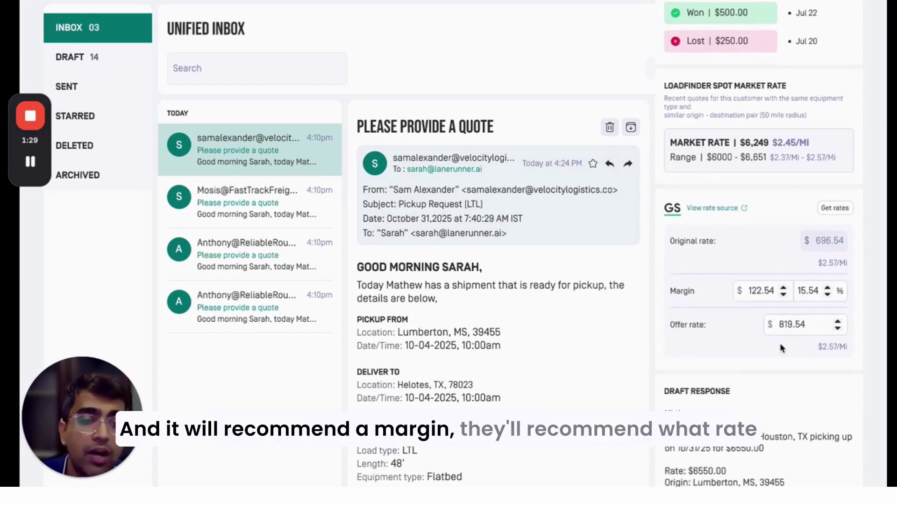
scroll(781, 347, down, 2)
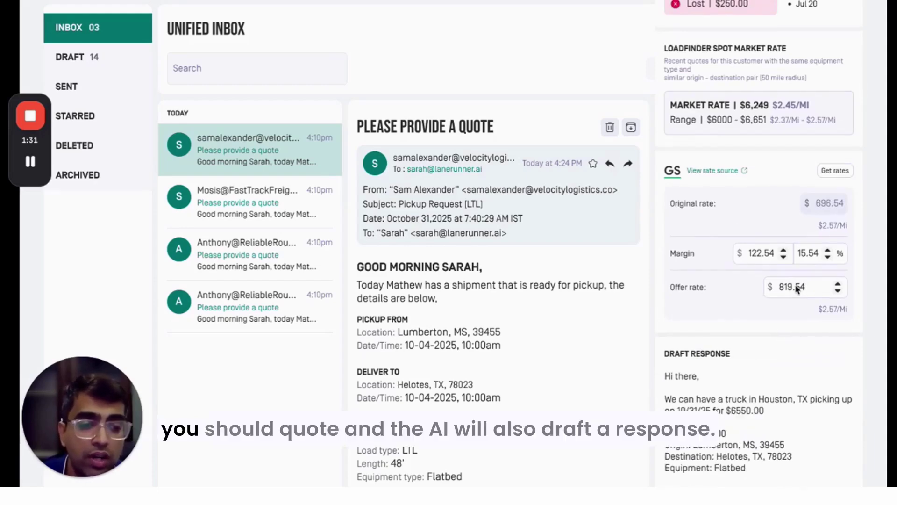
scroll(776, 276, down, 1)
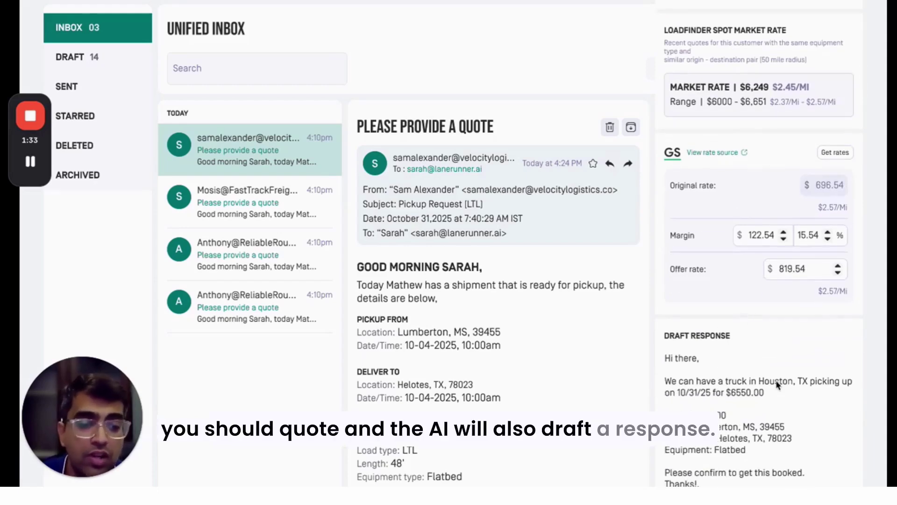
scroll(747, 335, up, 12)
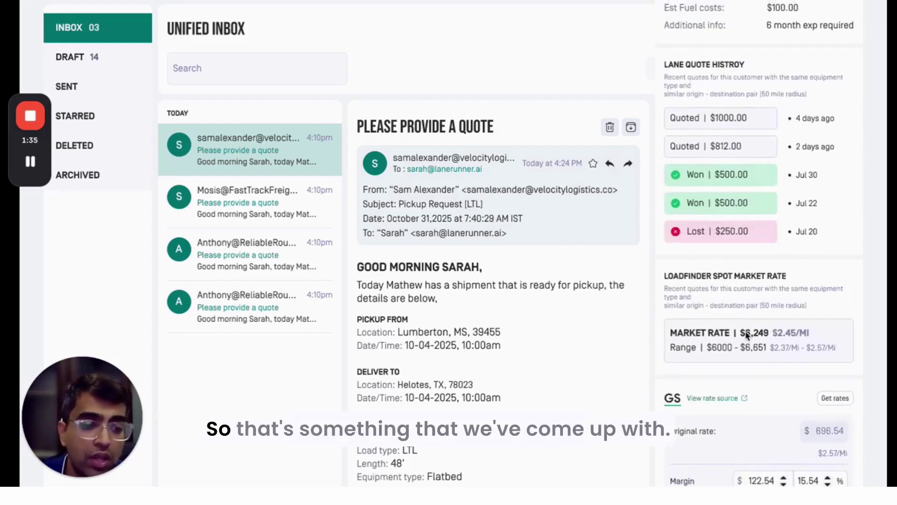
scroll(746, 335, down, 12)
scroll(745, 336, up, 10)
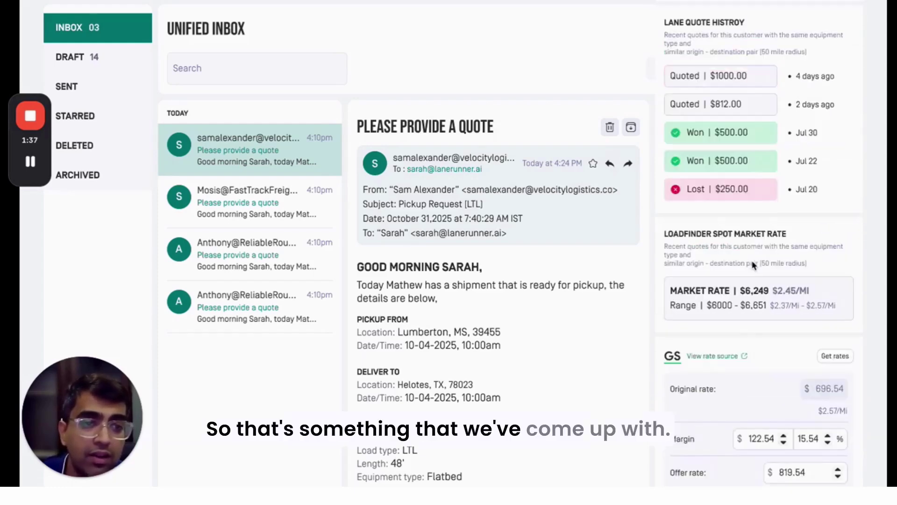
scroll(753, 265, up, 20)
scroll(748, 304, down, 20)
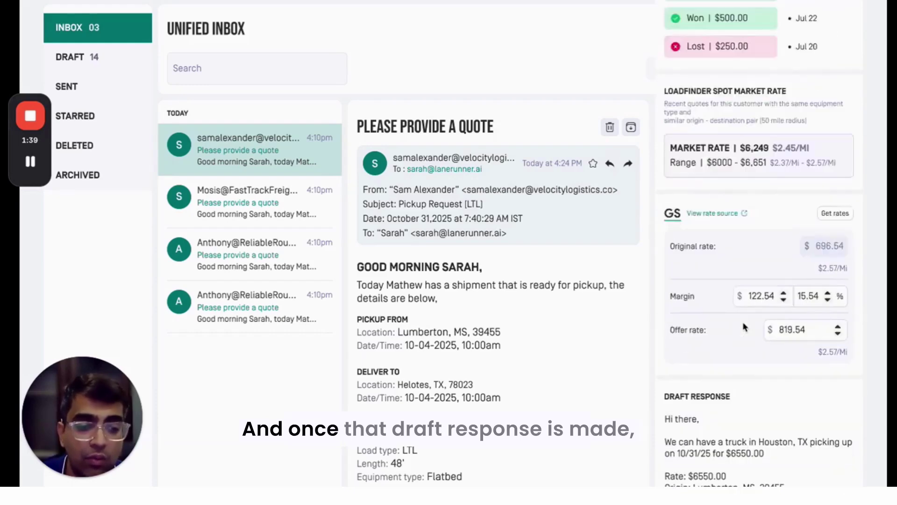
scroll(745, 327, down, 3)
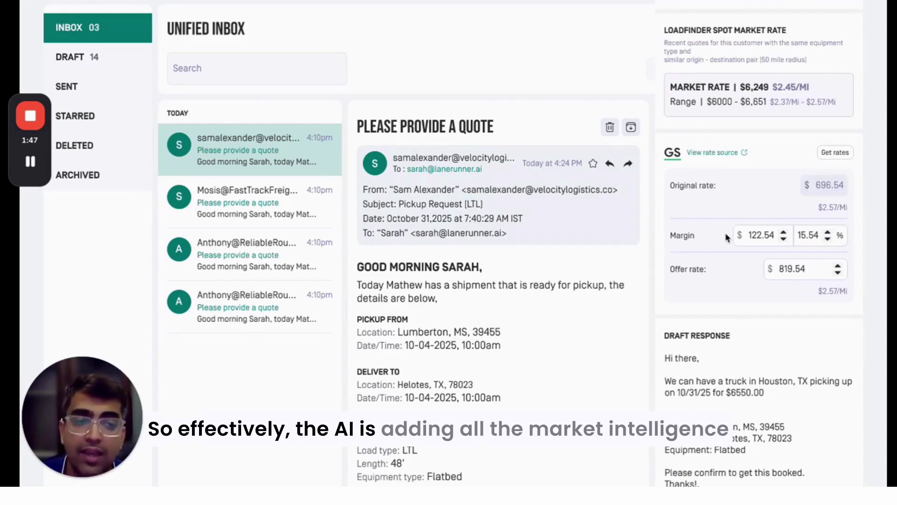
scroll(728, 237, up, 3)
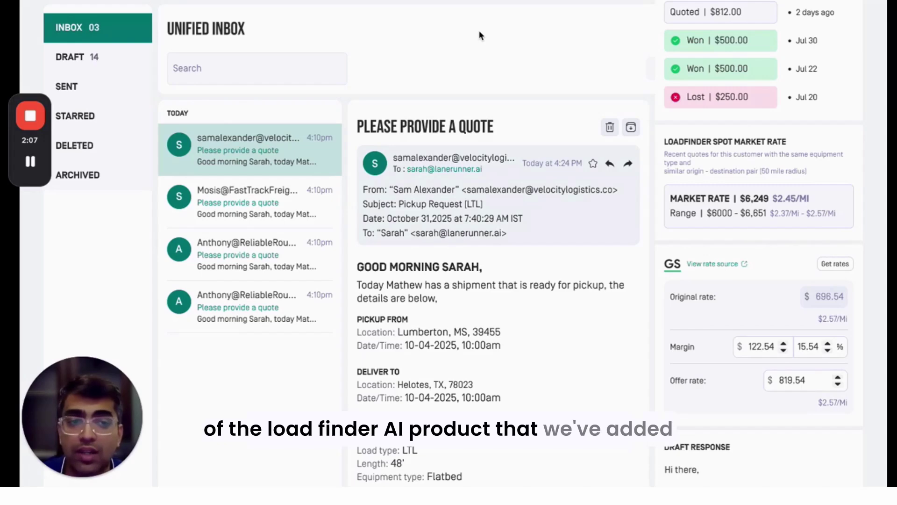
scroll(790, 206, up, 10)
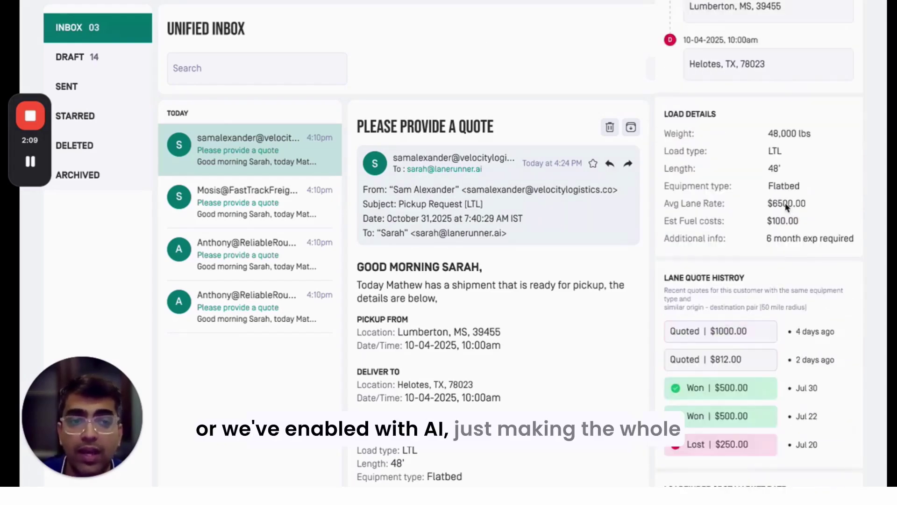
scroll(780, 207, up, 1)
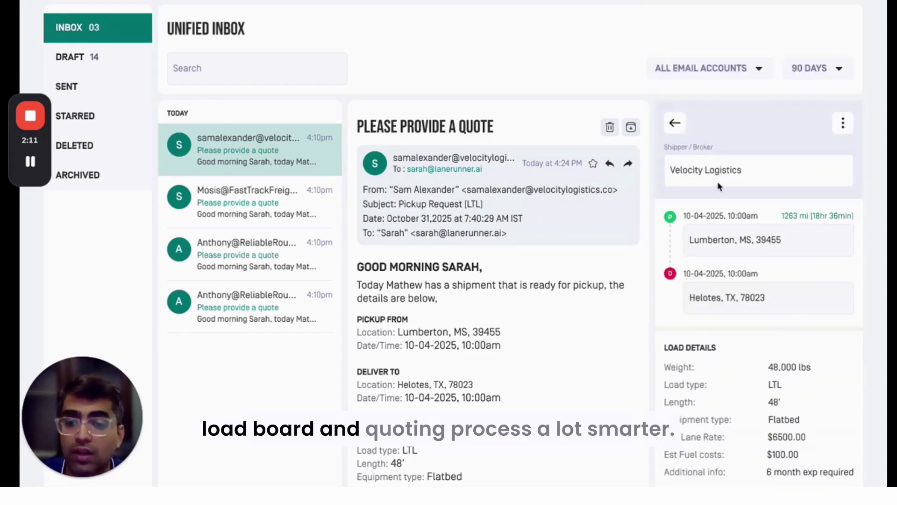
- Switch to the homepage tab and browse Latest Active Loads, like Makkah–Riyadh at 874.84 KM
key(ctrl+Tab)
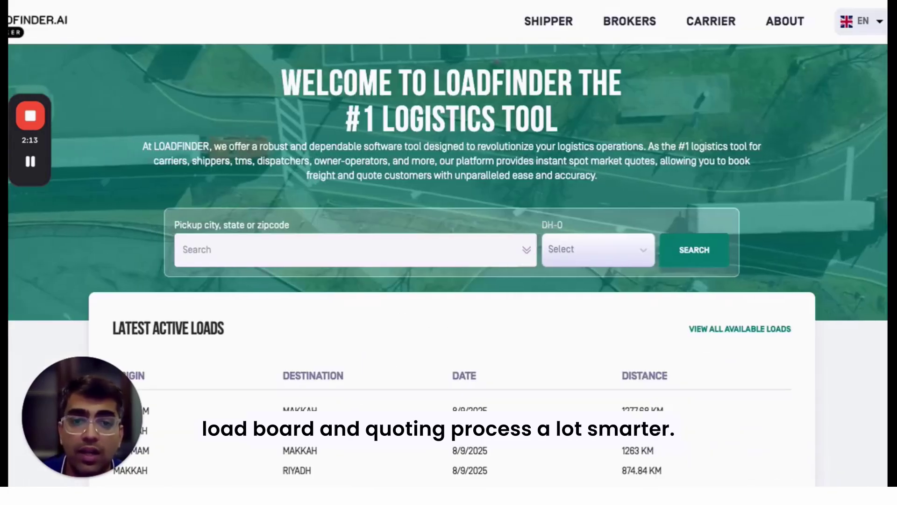
scroll(407, 196, down, 1)
scroll(406, 200, up, 1)
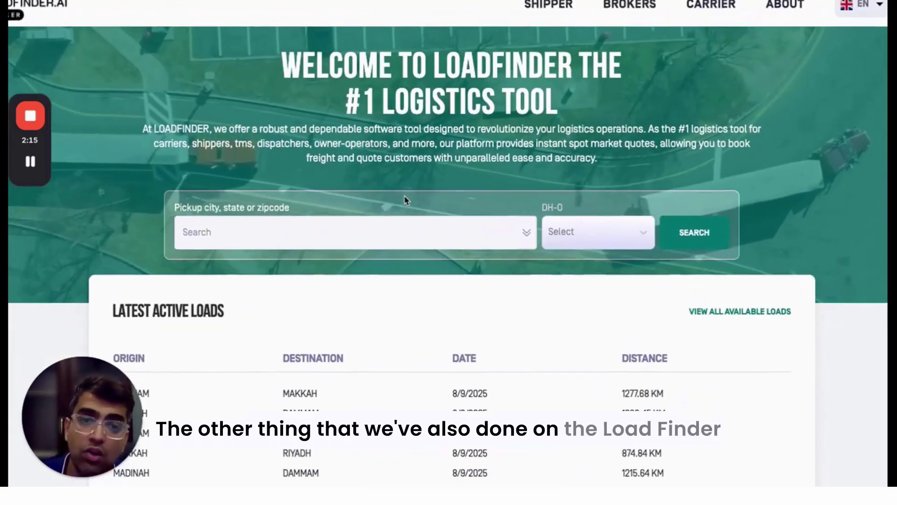
scroll(406, 200, up, 1)
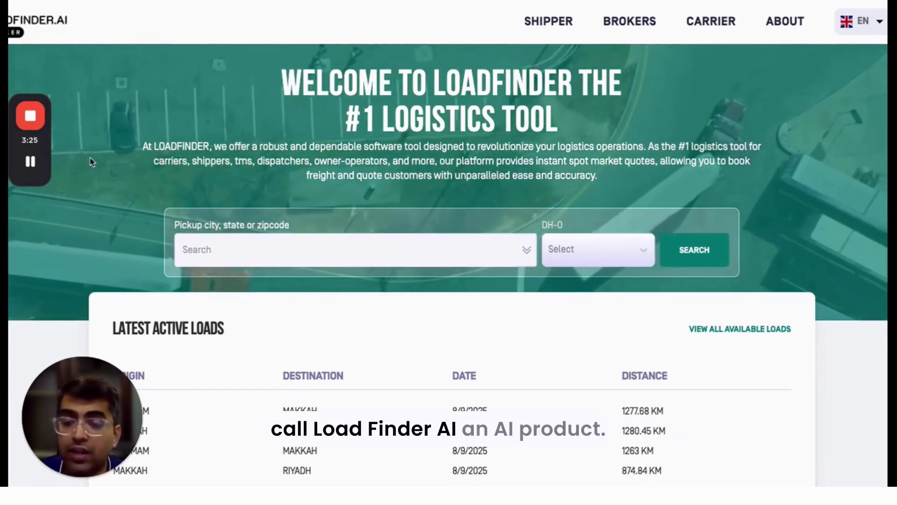
mouse_move(31, 116)
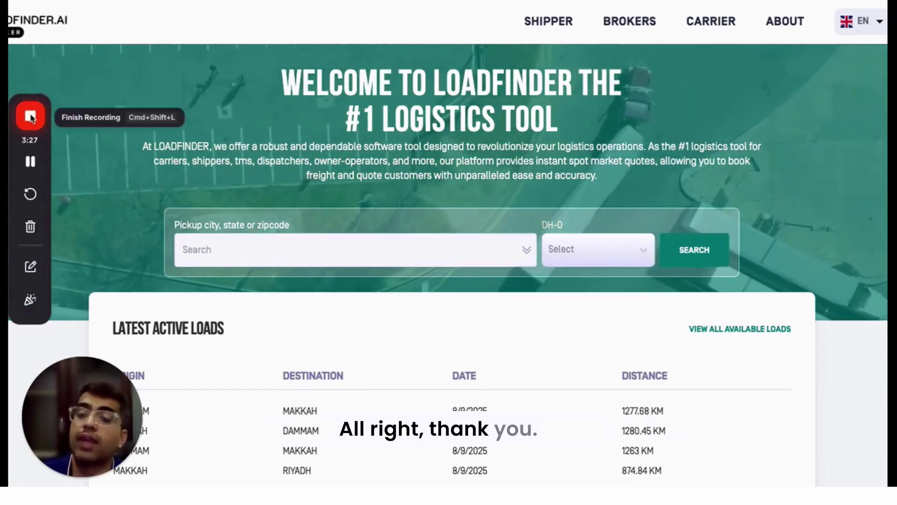